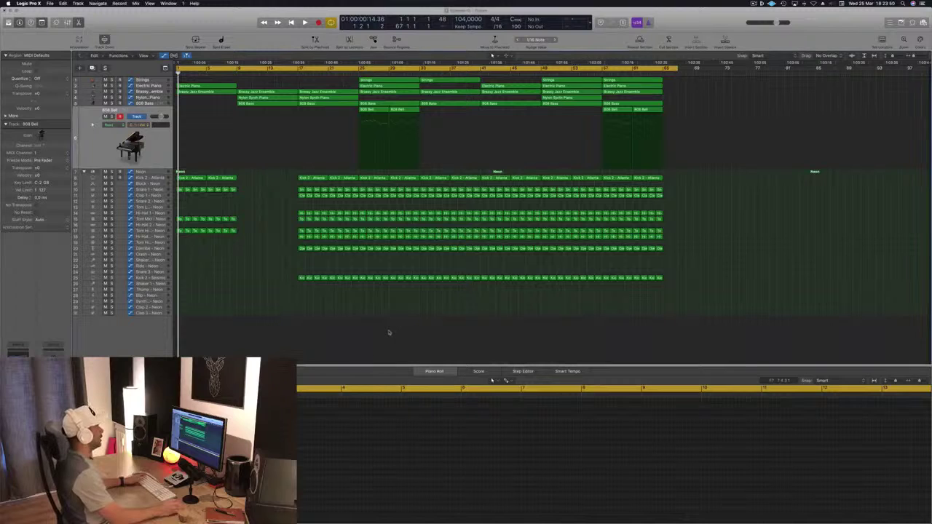
Play the song from the start and solo the Nylon Synth Piano, 808 Bass and Brassy Jazz Ensemble tracks one after another
{"action": "key", "text": "space"}
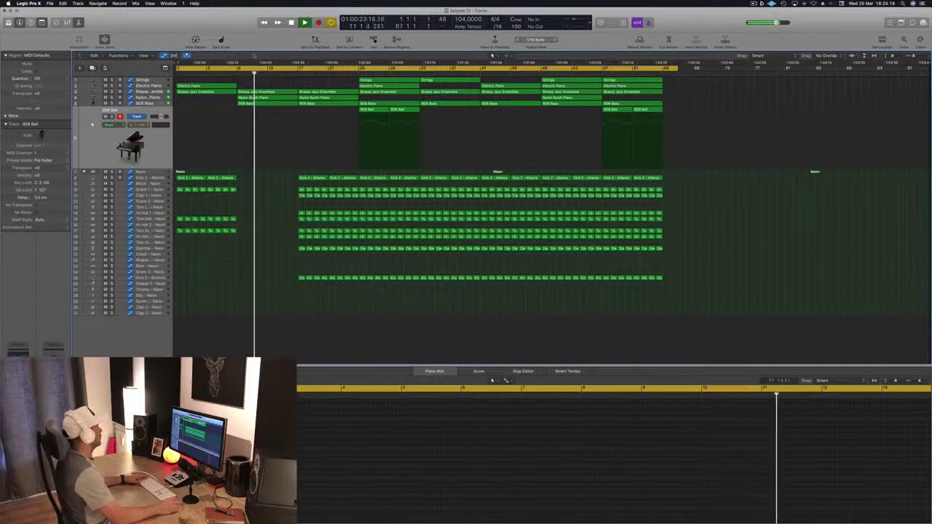
{"action": "key", "text": "s"}
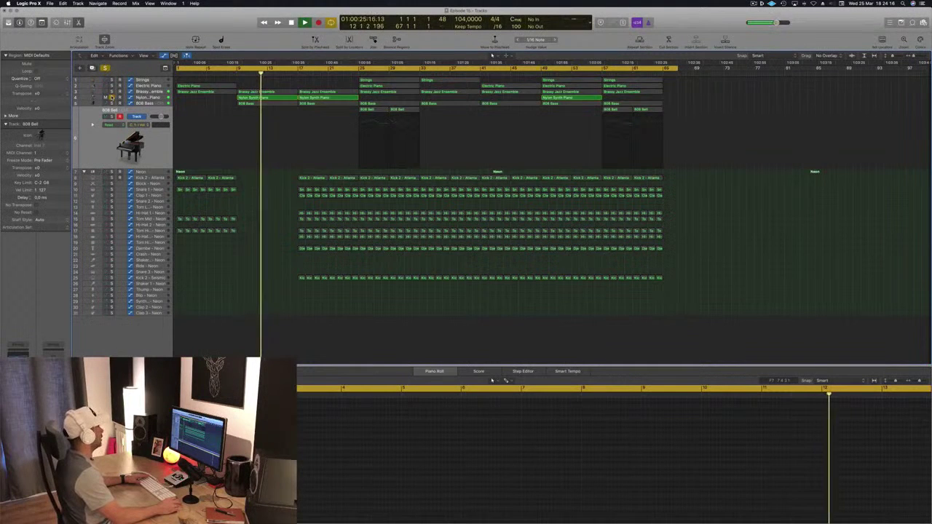
{"action": "key", "text": "s"}
{"action": "key", "text": "Down"}
{"action": "key", "text": "s"}
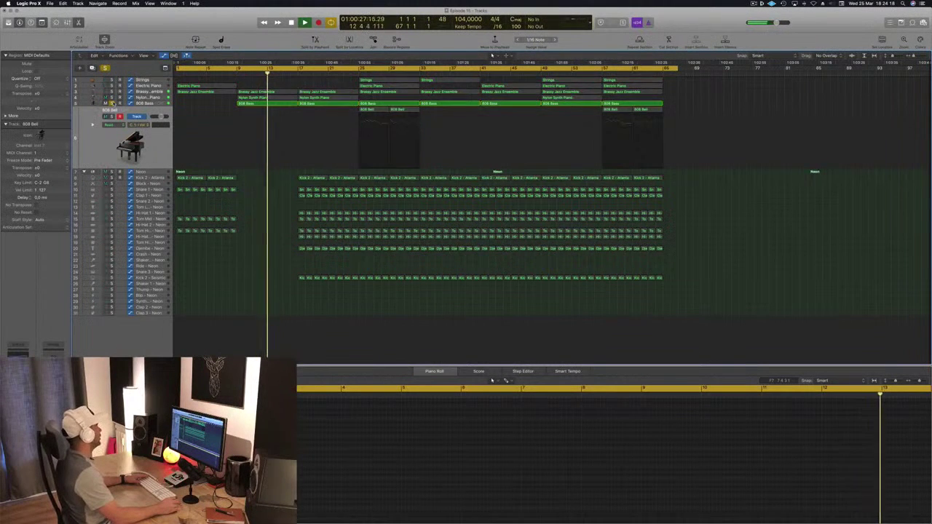
{"action": "key", "text": "s"}
{"action": "key", "text": "Up"}
{"action": "key", "text": "Up"}
{"action": "key", "text": "s"}
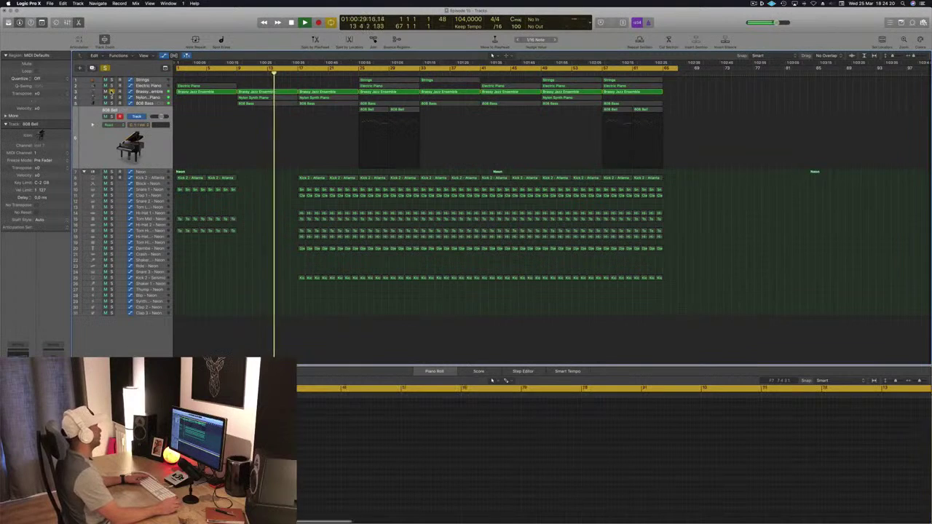
{"action": "left_click", "coordinate": [153, 93]}
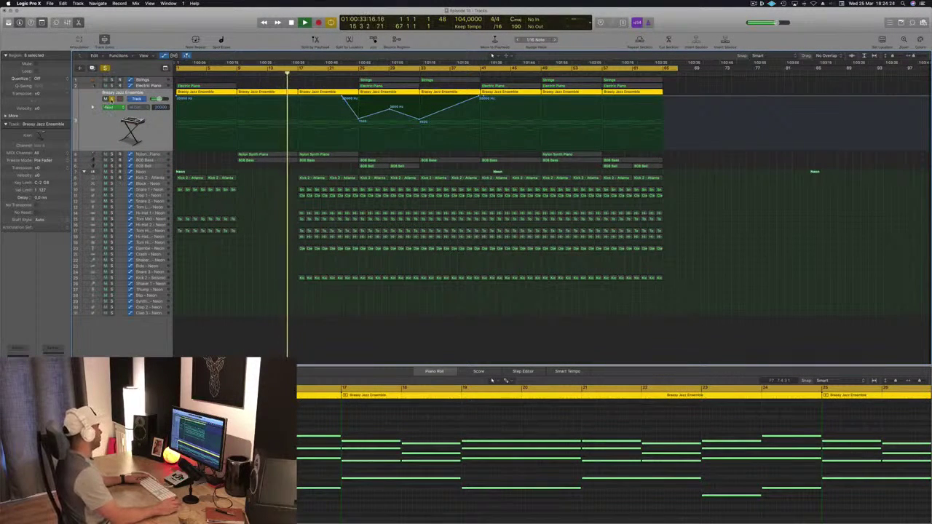
{"action": "key", "text": "s"}
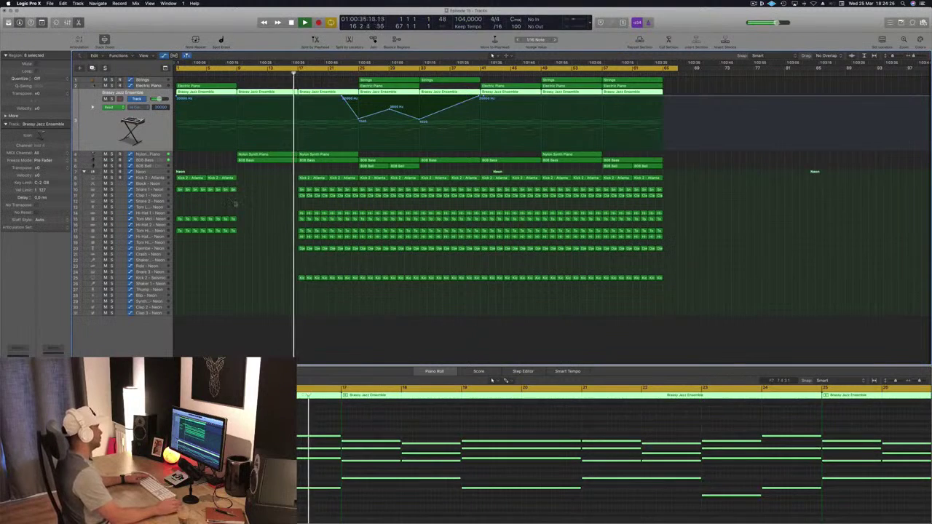
Listen to the section from about bar 25 with the 808 Bell track selected, and return the playhead to the start
{"action": "left_click", "coordinate": [249, 205]}
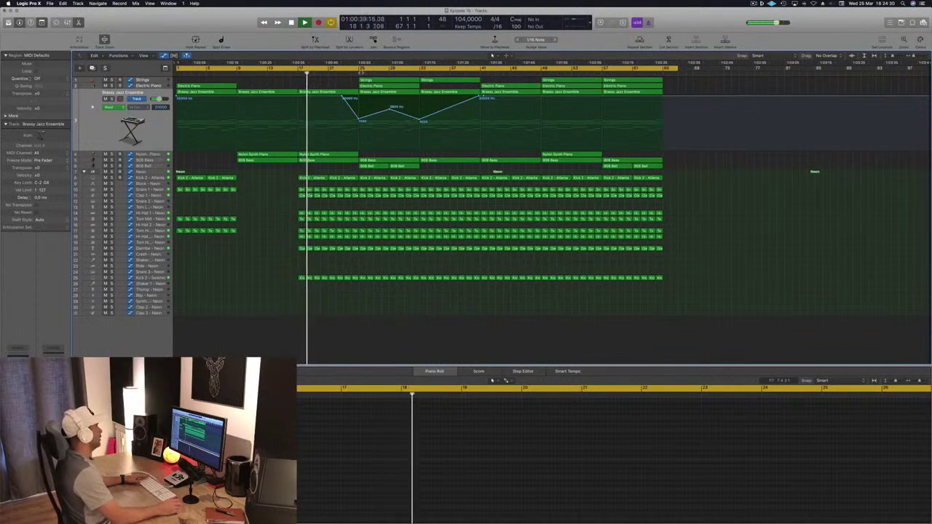
{"action": "left_click", "coordinate": [355, 73]}
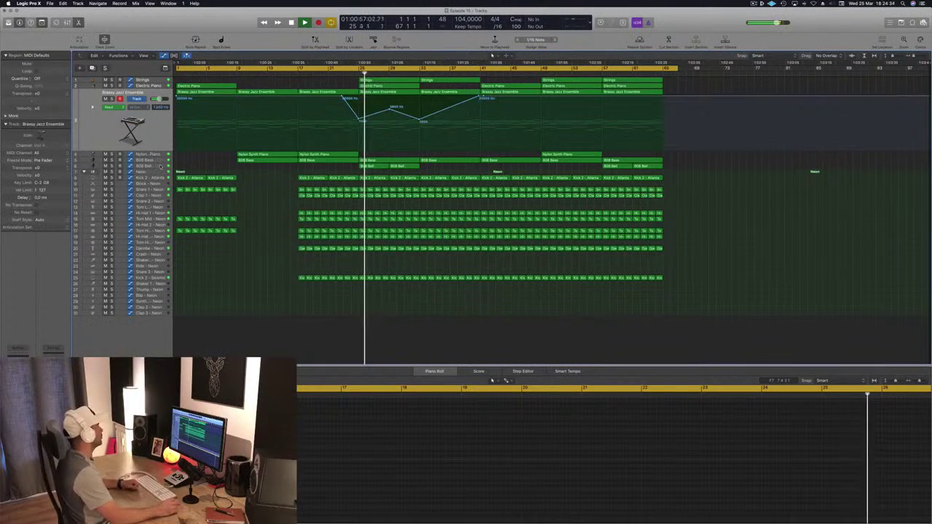
{"action": "left_click", "coordinate": [146, 165]}
{"action": "left_click", "coordinate": [255, 246]}
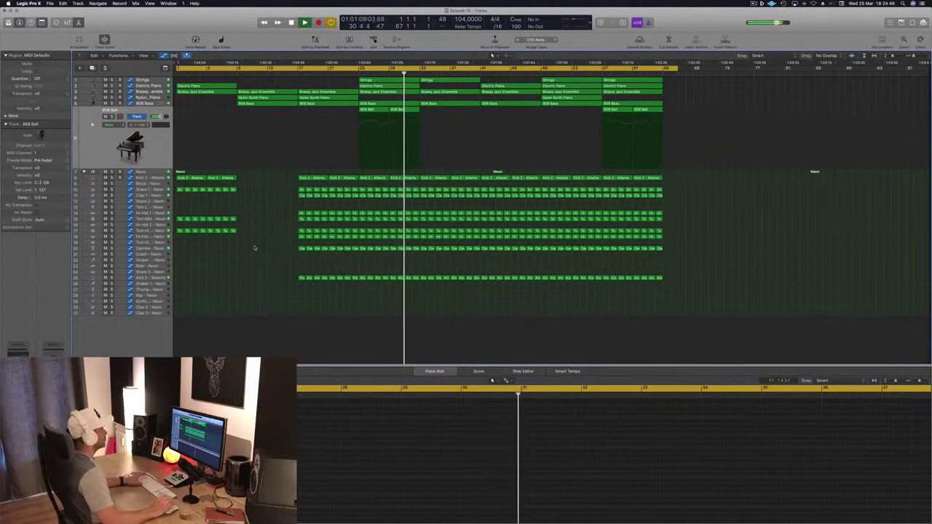
{"action": "key", "text": "space"}
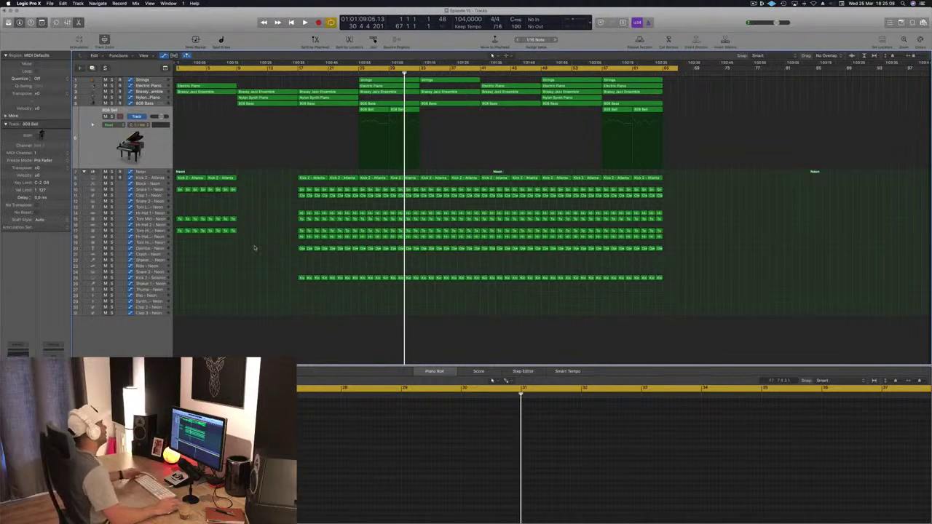
{"action": "key", "text": "Return"}
{"action": "key", "text": "space"}
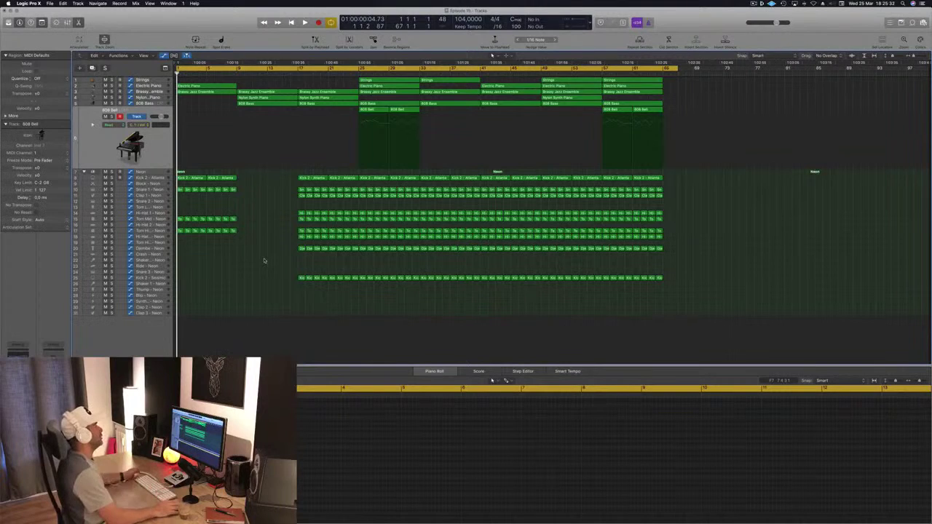
{"action": "key", "text": "space"}
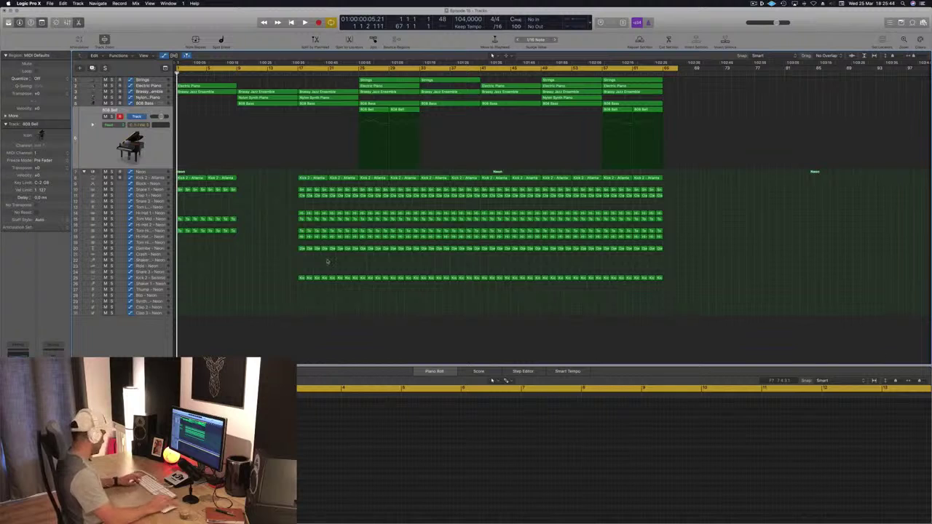
Shorten the cycle range to end at bar 65 and repeat the whole section directly after it
{"action": "key", "text": "super+r"}
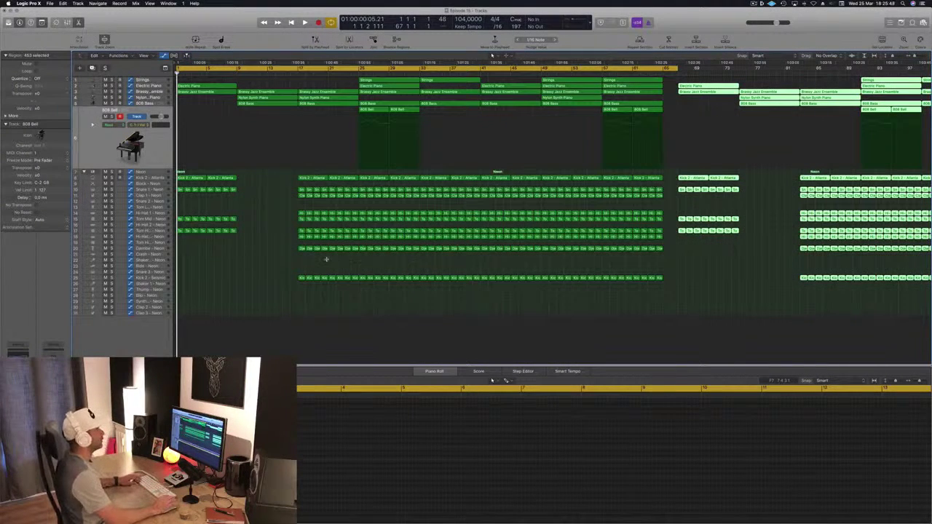
{"action": "key", "text": "Delete"}
{"action": "left_click_drag", "start_coordinate": [677, 70], "coordinate": [659, 71]}
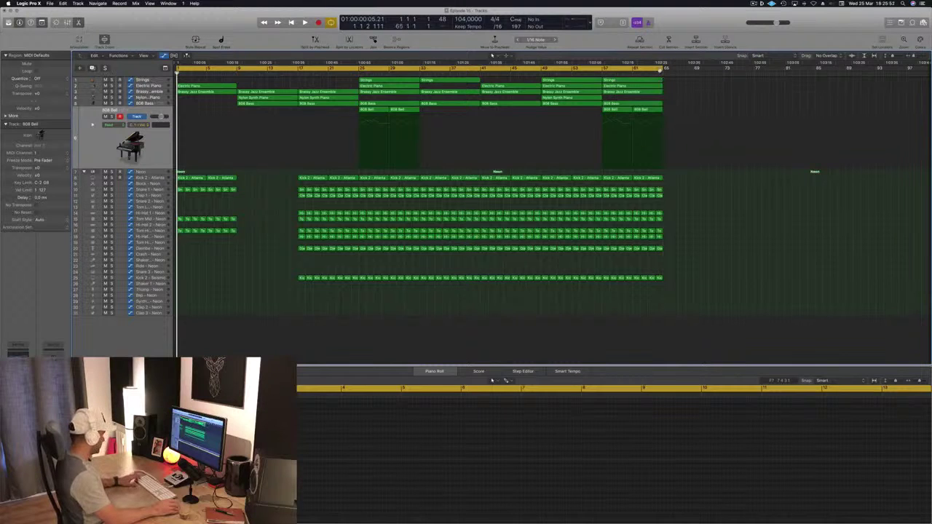
{"action": "key", "text": "super+z"}
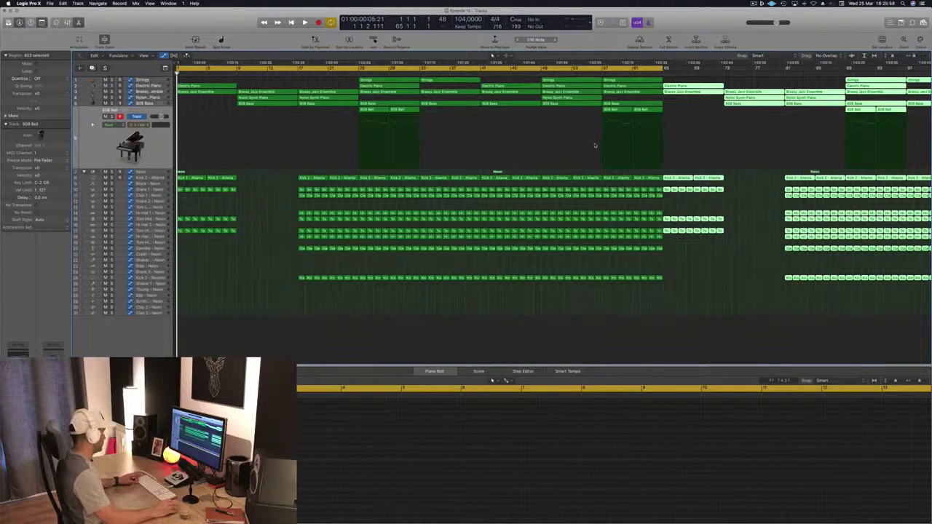
{"action": "key", "text": "super+Left"}
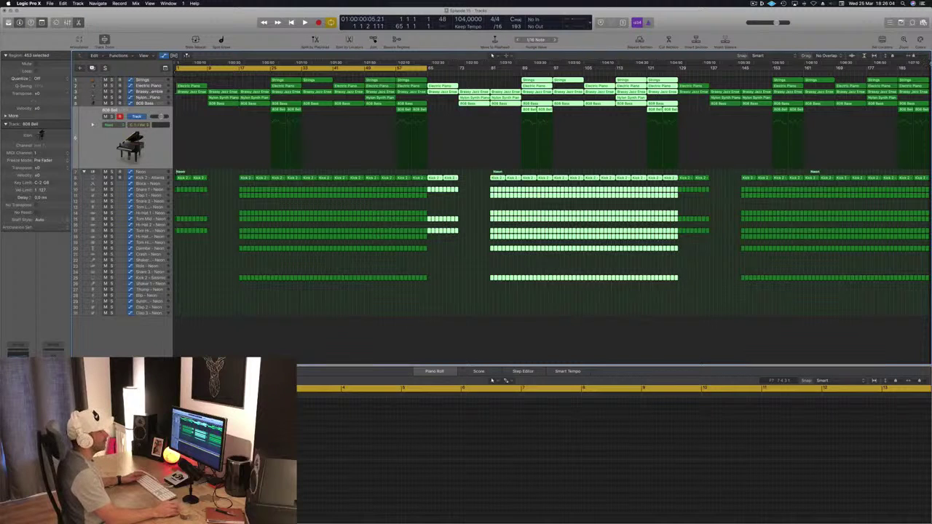
Delete all repeated regions after bar 161 and move the project end to bar 163
{"action": "left_click", "coordinate": [832, 291]}
{"action": "left_click_drag", "start_coordinate": [811, 291], "coordinate": [930, 75]}
{"action": "key", "text": "Delete"}
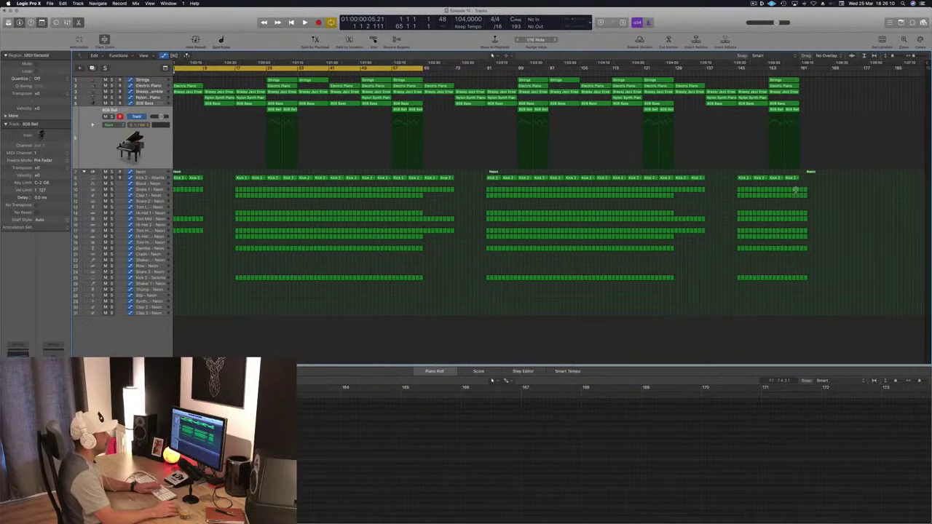
{"action": "left_click_drag", "start_coordinate": [819, 241], "coordinate": [802, 284]}
{"action": "key", "text": "Delete"}
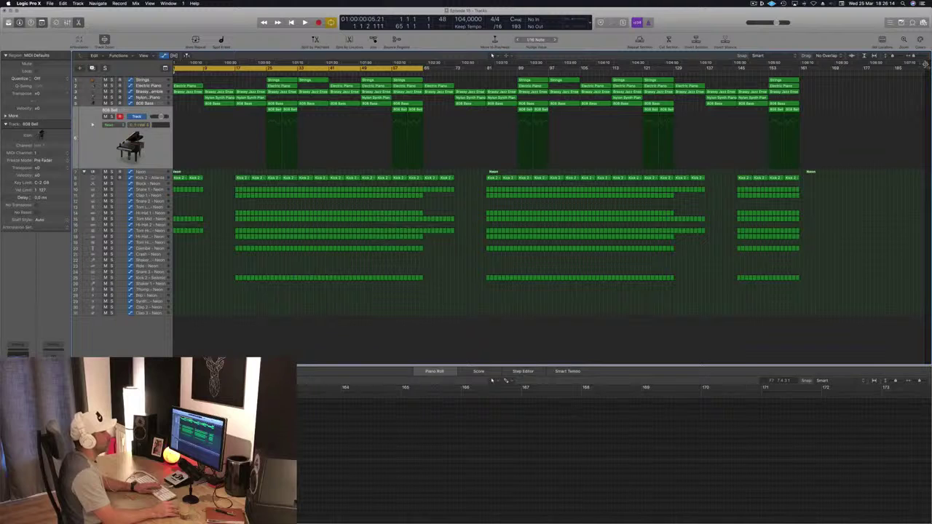
{"action": "left_click_drag", "start_coordinate": [923, 66], "coordinate": [808, 84]}
Play the opening bars of the extended arrangement from the start
{"action": "key", "text": "space"}
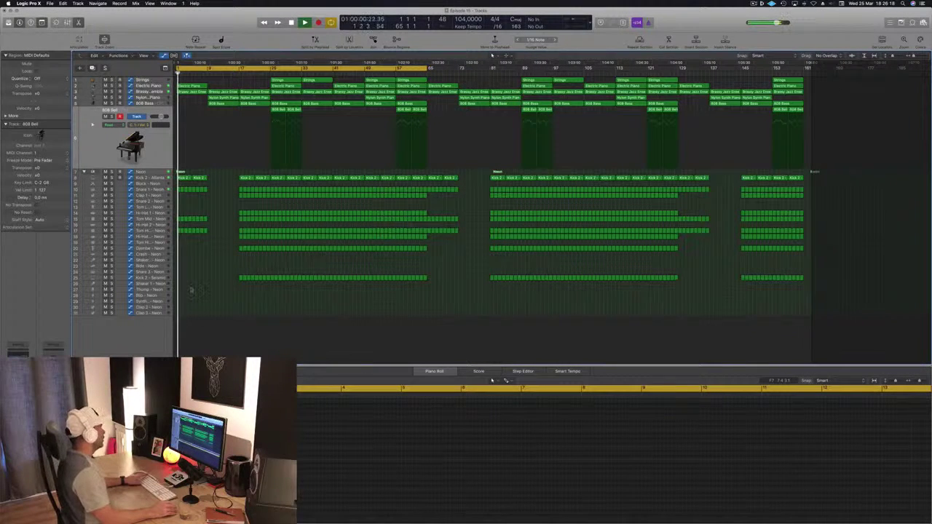
{"action": "key", "text": "space"}
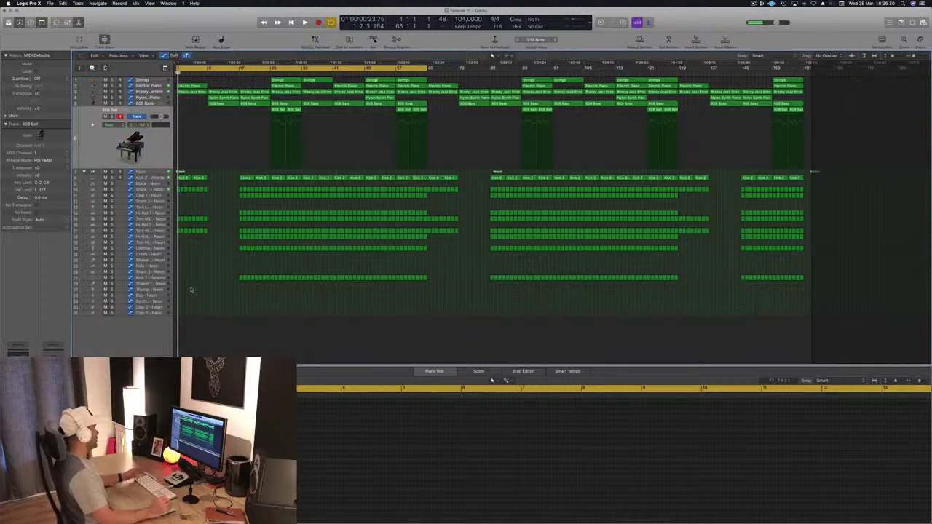
{"action": "key", "text": "space"}
{"action": "key", "text": "z"}
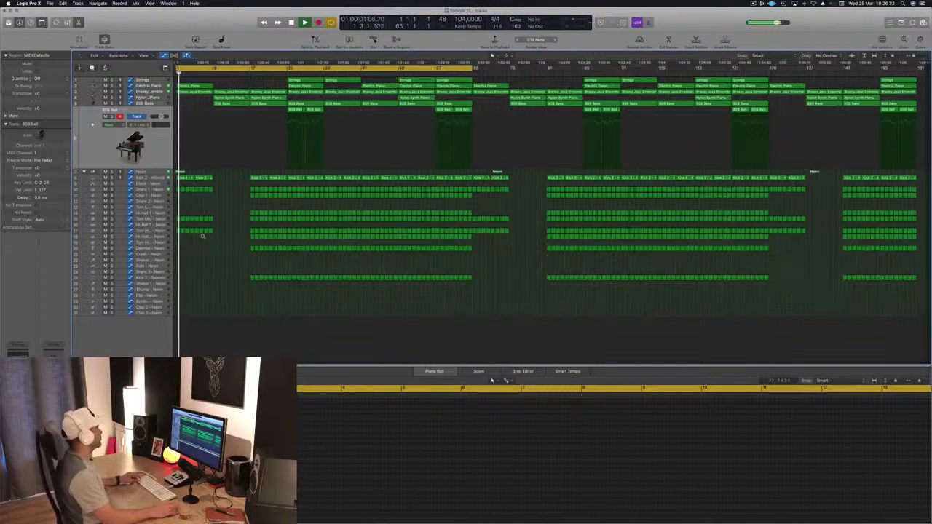
{"action": "scroll", "coordinate": [229, 167], "scroll_direction": "up", "scroll_amount": 5}
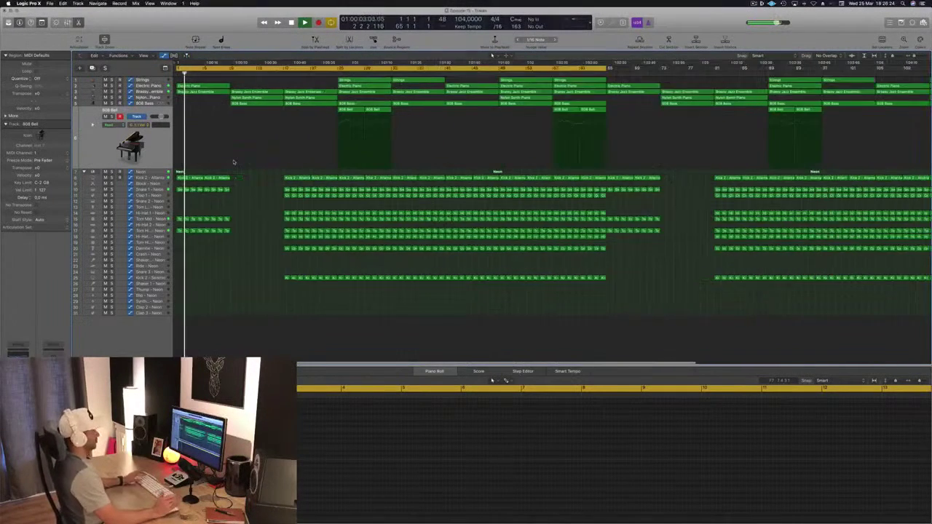
{"action": "scroll", "coordinate": [234, 162], "scroll_direction": "down", "scroll_amount": 2}
{"action": "key", "text": "space"}
{"action": "key", "text": "Return"}
{"action": "key", "text": "space"}
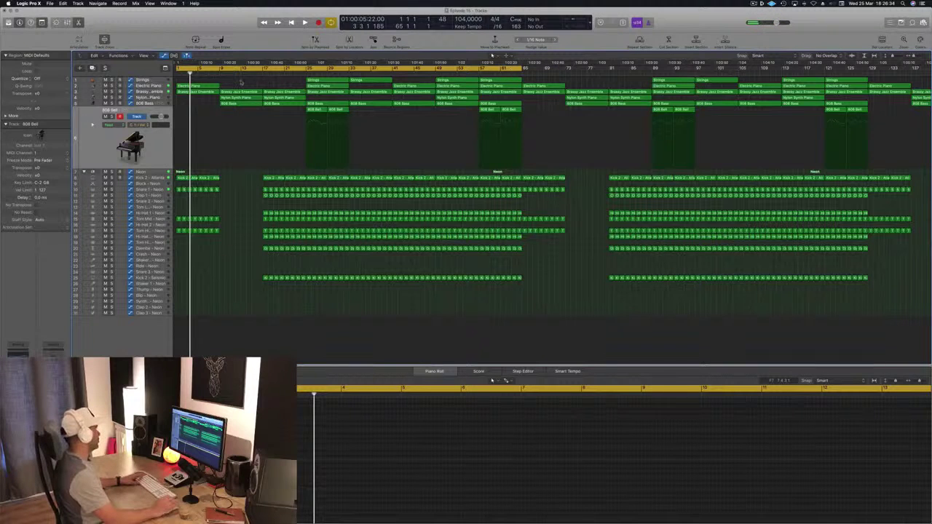
Replace the regions in bars 9 to 17 with a copy of the opening eight bars' piano, ensemble and drum regions
{"action": "left_click_drag", "start_coordinate": [241, 82], "coordinate": [187, 253]}
{"action": "key", "text": "Delete"}
{"action": "left_click_drag", "start_coordinate": [222, 85], "coordinate": [177, 270]}
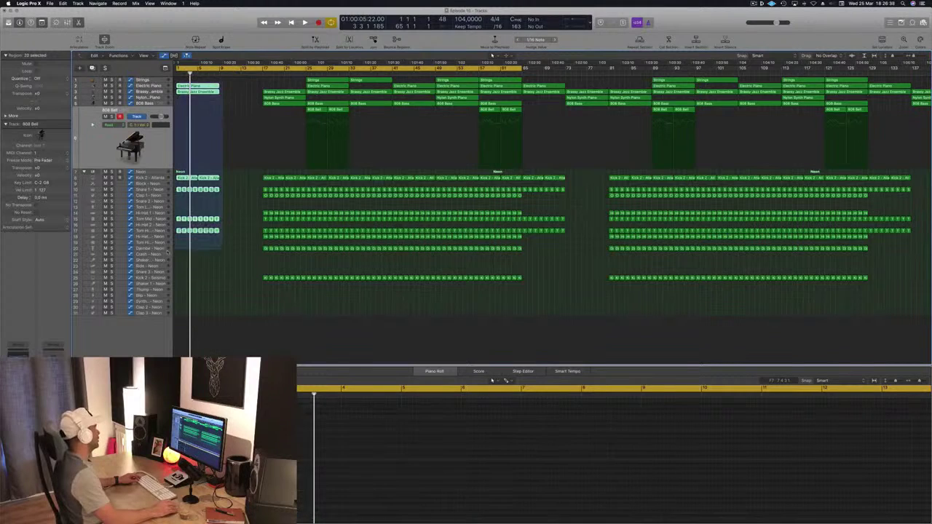
{"action": "left_click_drag", "start_coordinate": [203, 92], "coordinate": [248, 93]}
Adjust the threshold of the Compressor on the Neon drum track during playback and close the plug-in window
{"action": "key", "text": "space"}
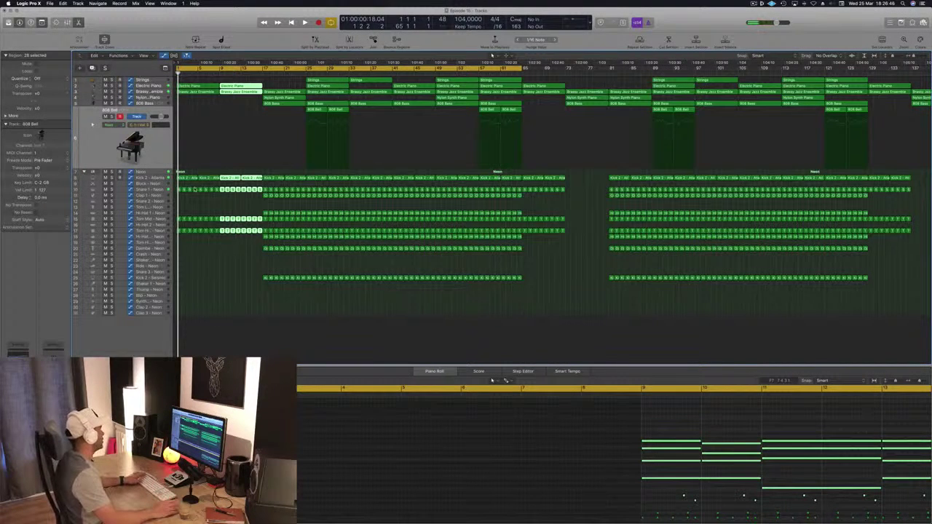
{"action": "left_click", "coordinate": [153, 172]}
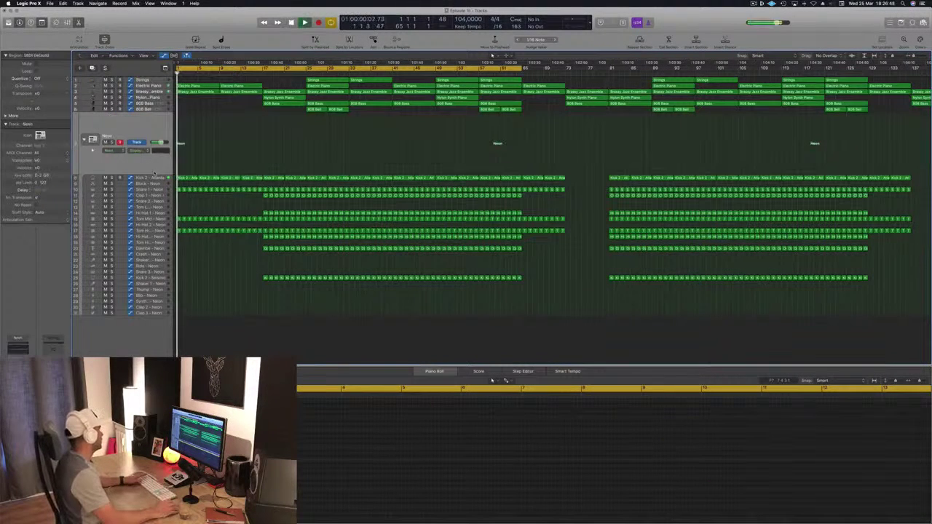
{"action": "key", "text": "space"}
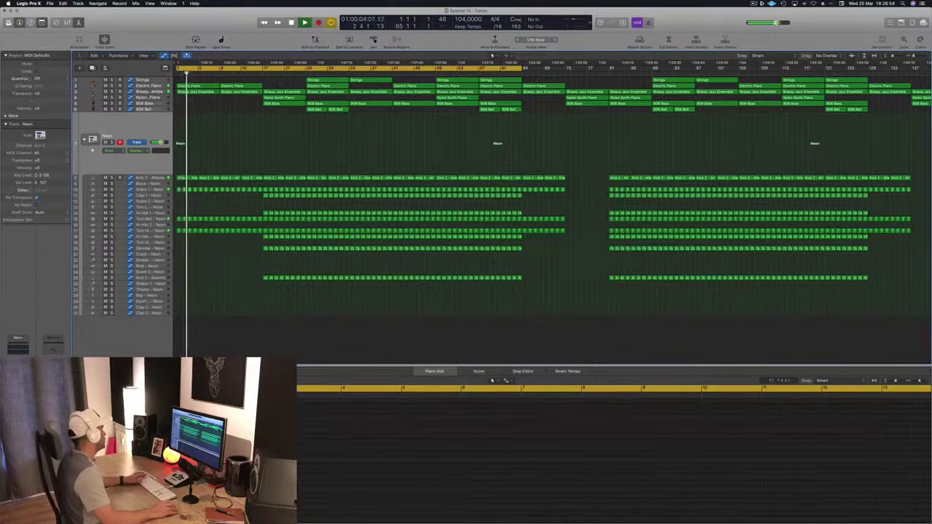
{"action": "key", "text": "v"}
{"action": "left_click_drag", "start_coordinate": [164, 17], "coordinate": [358, 112]}
{"action": "left_click_drag", "start_coordinate": [276, 270], "coordinate": [332, 262]}
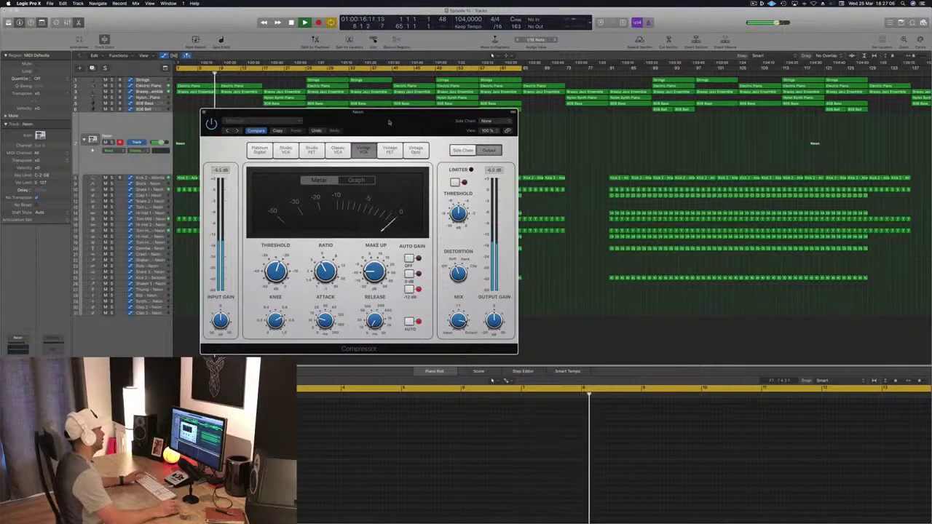
{"action": "left_click_drag", "start_coordinate": [204, 114], "coordinate": [246, 114]}
{"action": "left_click", "coordinate": [247, 114]}
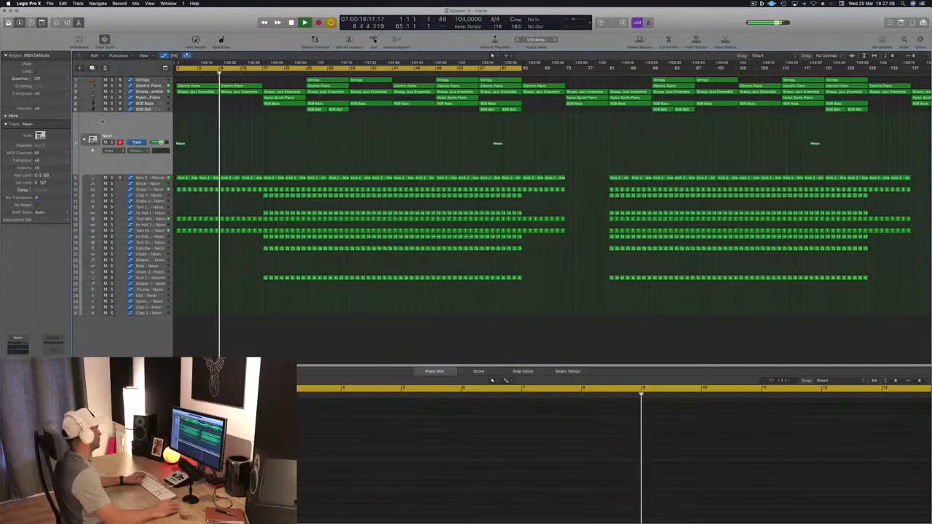
Lower the volume of the Snare 1 track while listening, and clear the region selection
{"action": "left_click", "coordinate": [125, 188]}
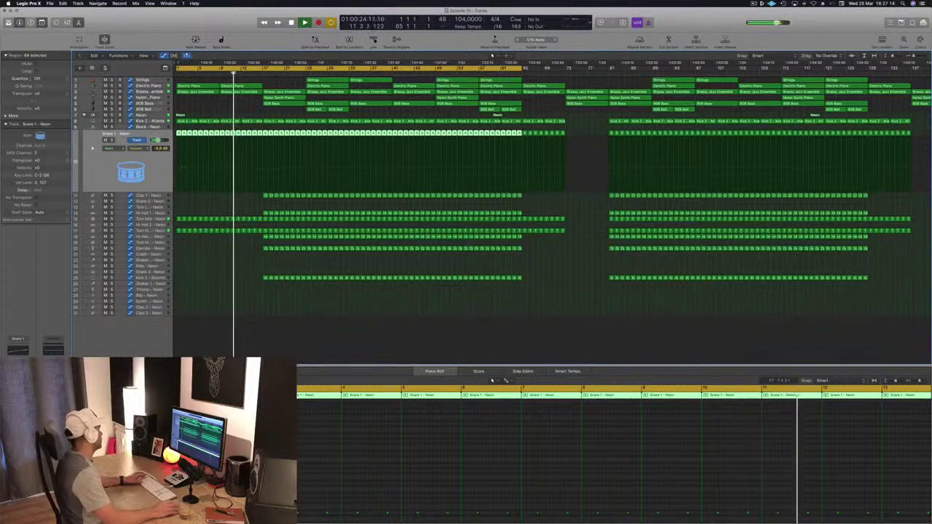
{"action": "key", "text": "space"}
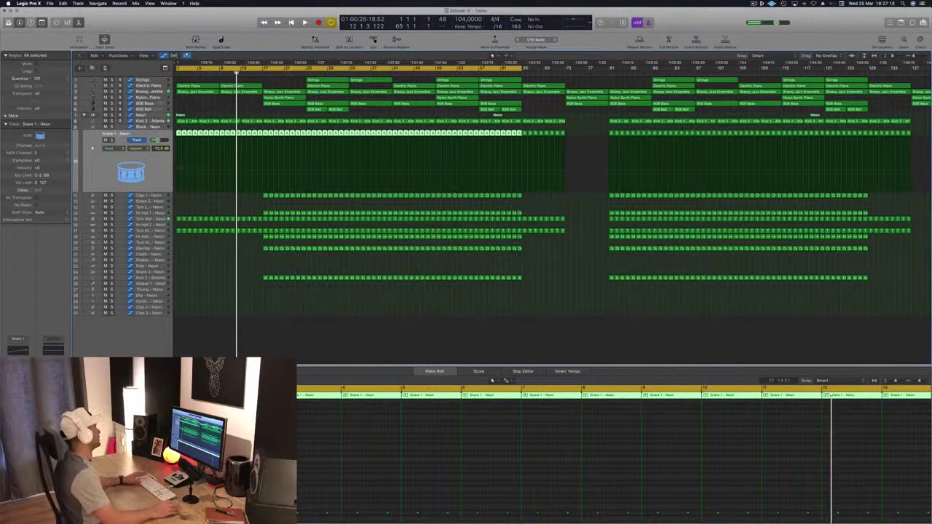
{"action": "left_click", "coordinate": [359, 314]}
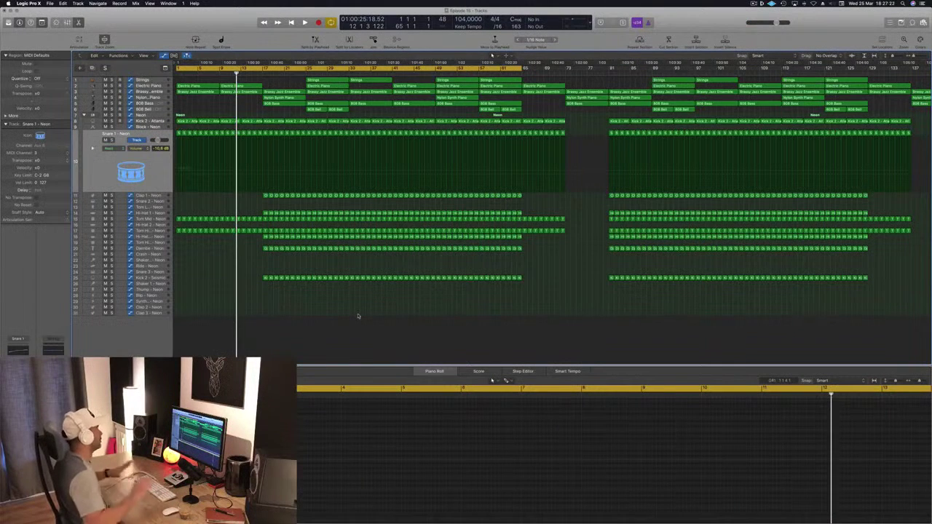
Play the song from the start with only the Brassy Jazz Ensemble track soloed
{"action": "key", "text": "Return"}
{"action": "key", "text": "space"}
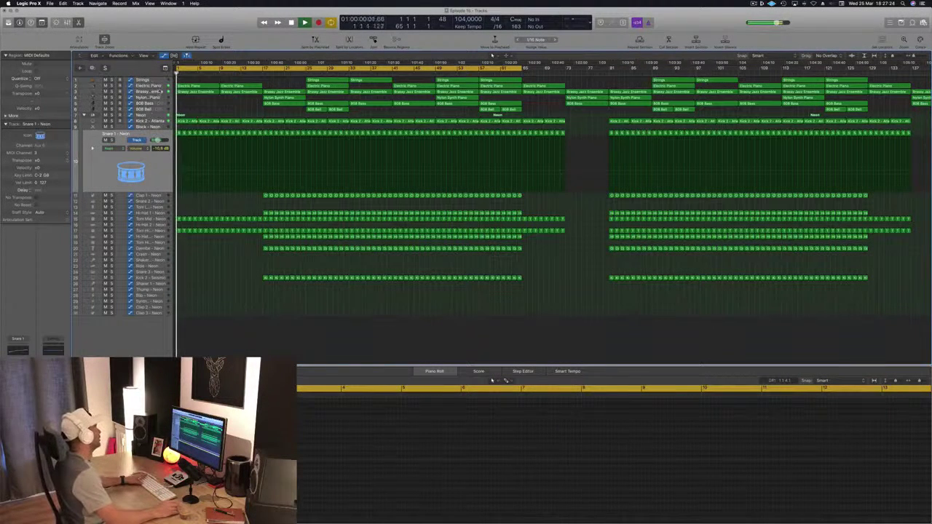
{"action": "left_click", "coordinate": [161, 92]}
{"action": "key", "text": "space"}
{"action": "key", "text": "space"}
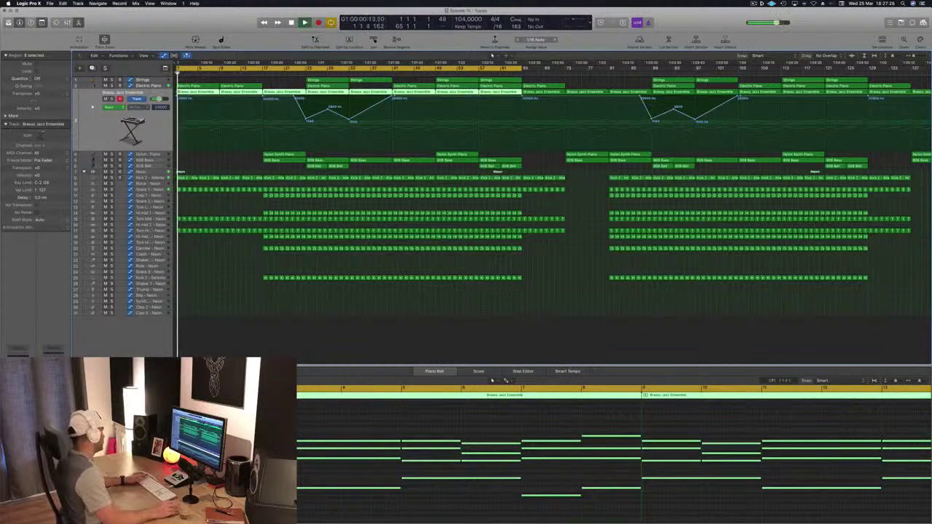
{"action": "key", "text": "ctrl+s"}
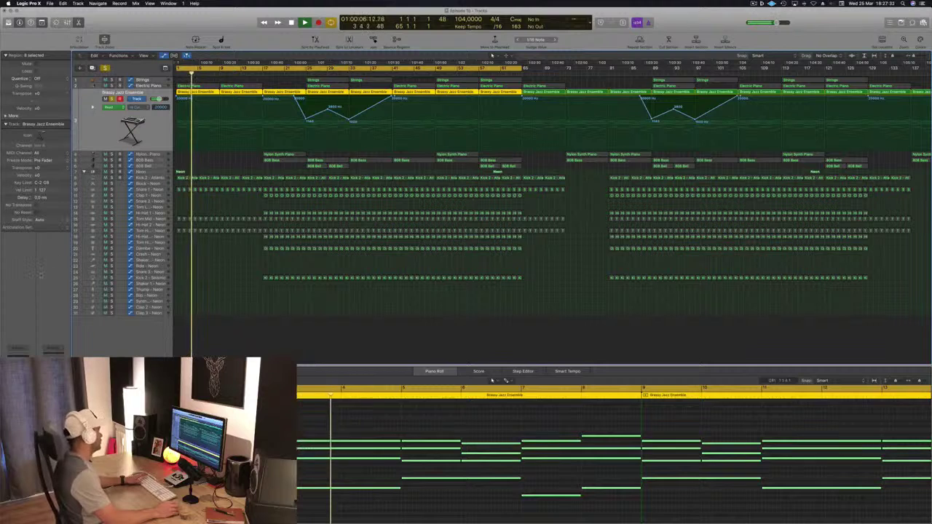
Load the Punchy Room preset in the ChromaVerb on the Brassy Jazz Ensemble's reverb bus, listen to it and close the plug-in
{"action": "key", "text": "space"}
{"action": "key", "text": "space"}
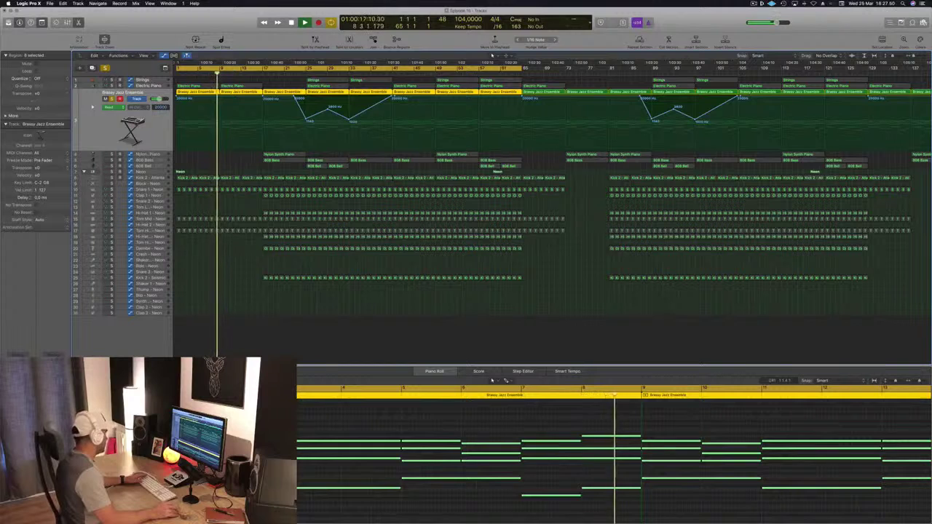
{"action": "left_click_drag", "start_coordinate": [154, 2], "coordinate": [482, 51]}
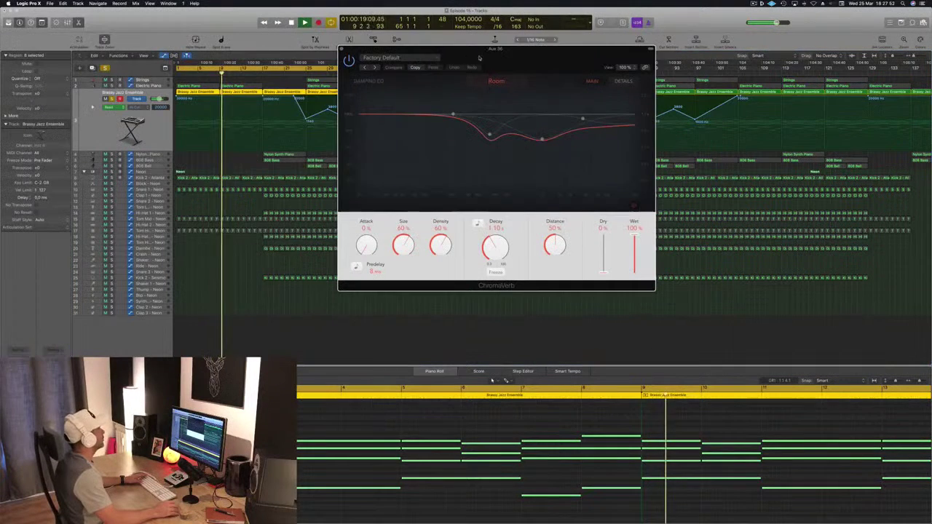
{"action": "left_click", "coordinate": [406, 58]}
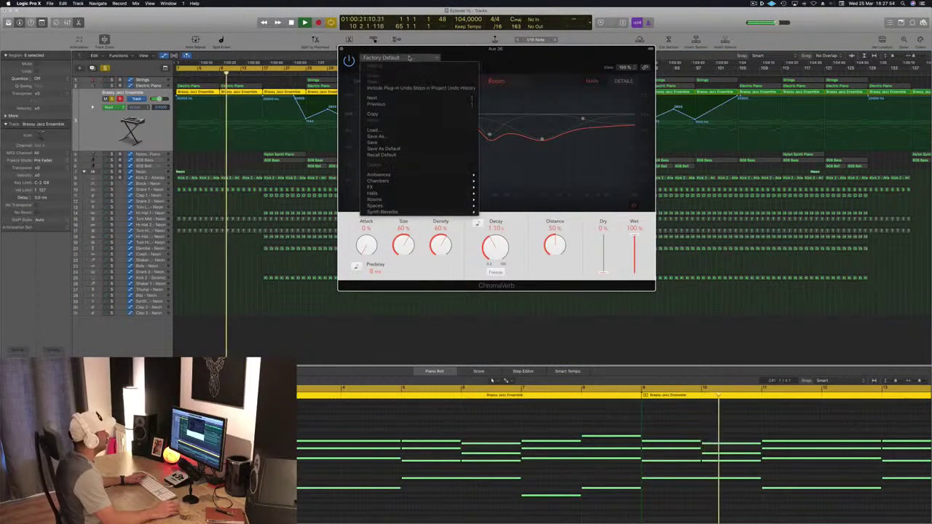
{"action": "mouse_move", "coordinate": [437, 195]}
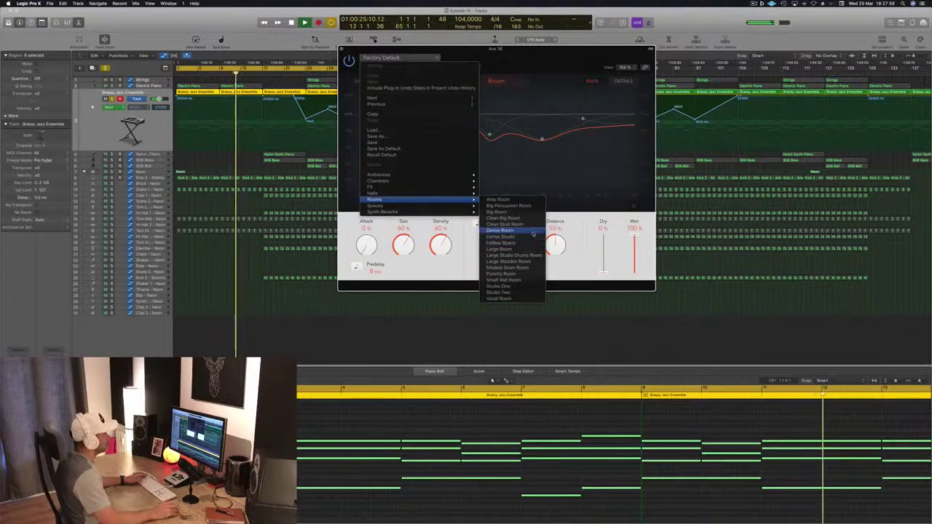
{"action": "left_click", "coordinate": [510, 273]}
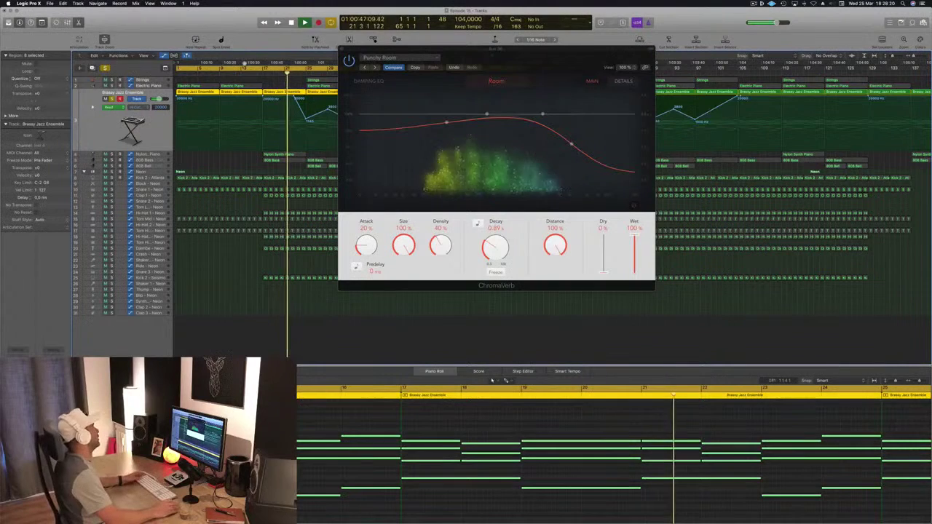
{"action": "key", "text": "super+w"}
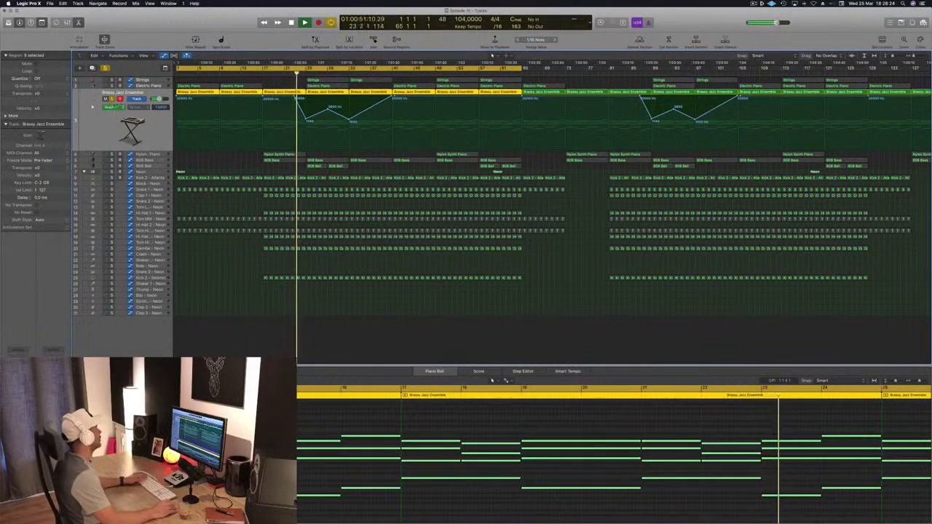
Turn off the Brassy Jazz Ensemble track's solo and play the full mix from the start of the song
{"action": "key", "text": "super+a"}
{"action": "key", "text": "space"}
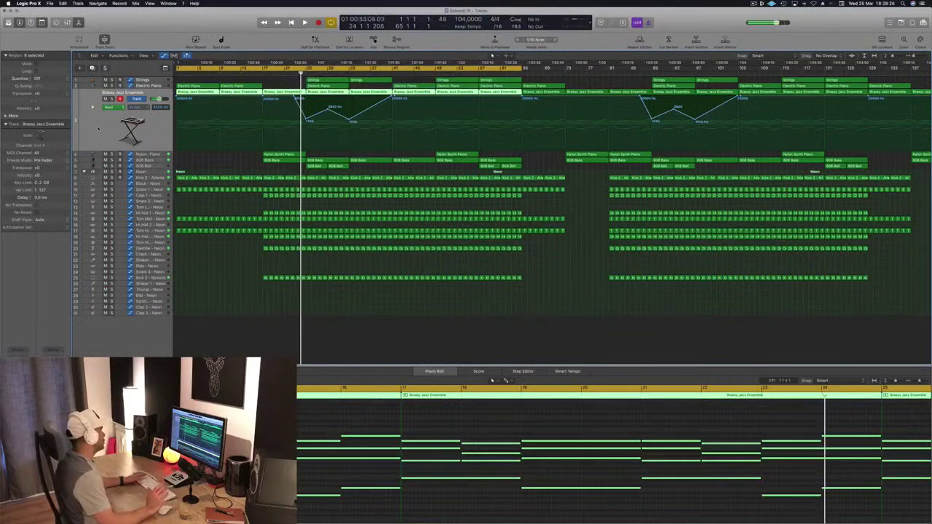
{"action": "key", "text": "Return"}
{"action": "key", "text": "space"}
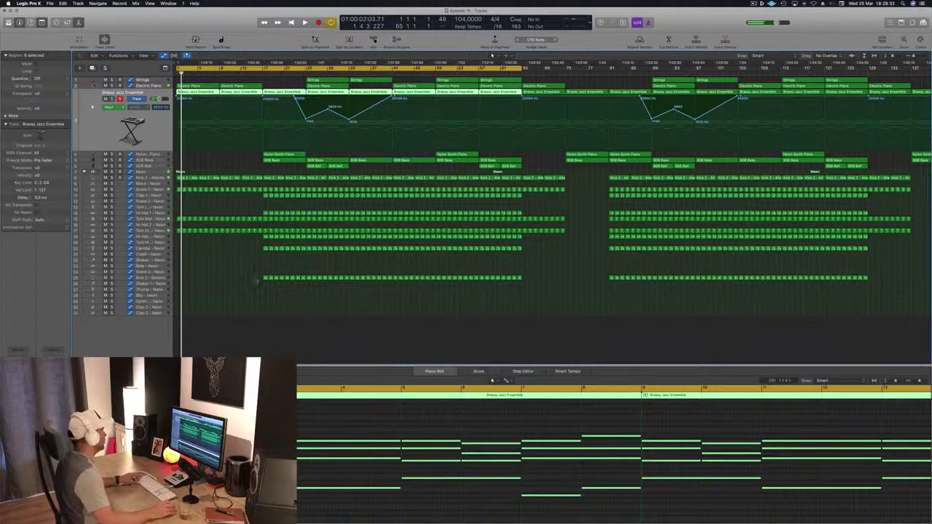
Copy the first Kick 2 region onto the Crash track at bar 1, select that track and listen to the opening
{"action": "left_click", "coordinate": [266, 278]}
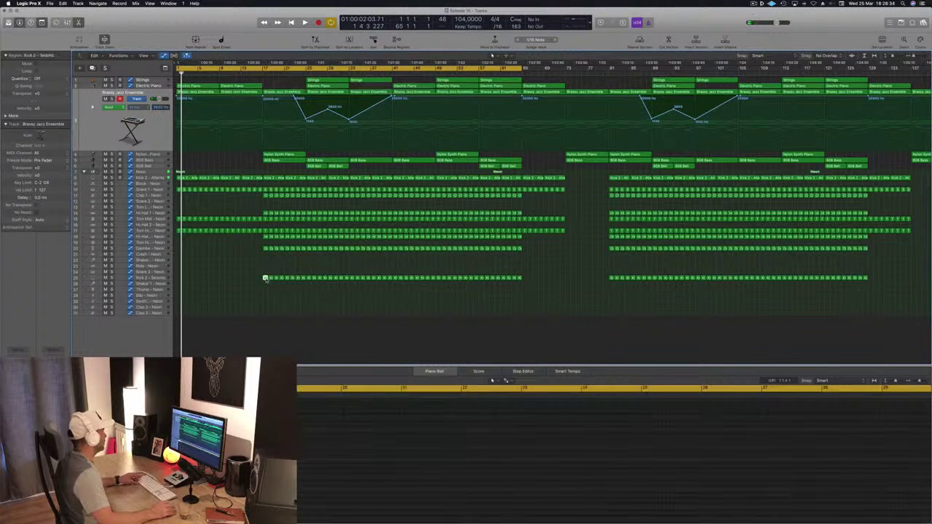
{"action": "left_click_drag", "start_coordinate": [266, 278], "coordinate": [179, 255]}
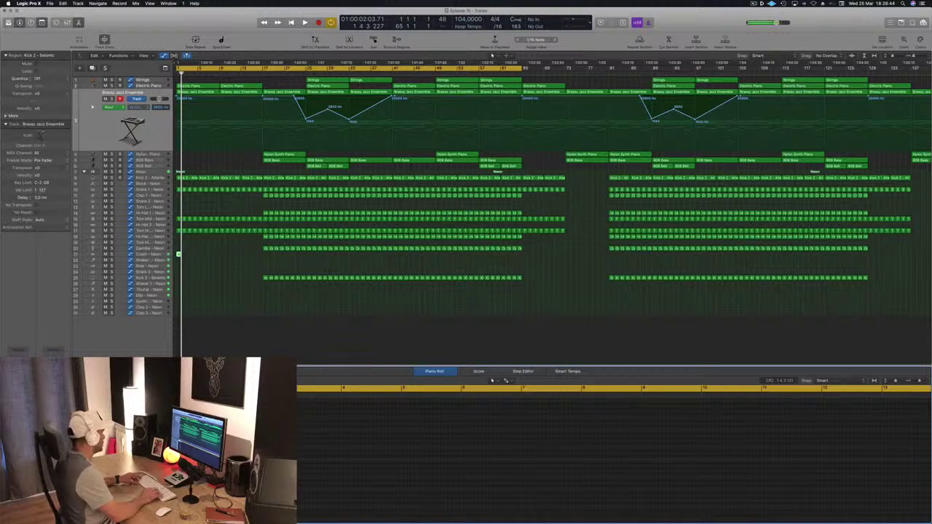
{"action": "key", "text": "space"}
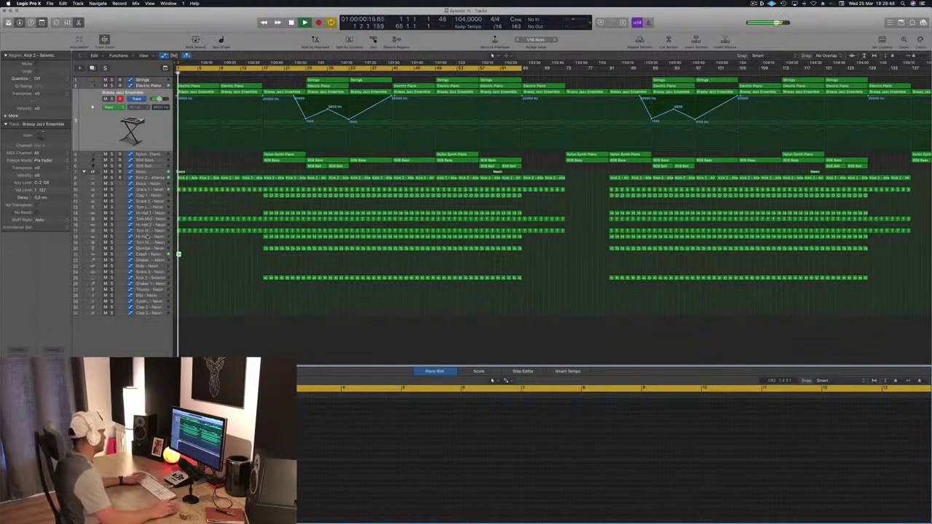
{"action": "key", "text": "space"}
{"action": "left_click", "coordinate": [179, 255]}
{"action": "key", "text": "space"}
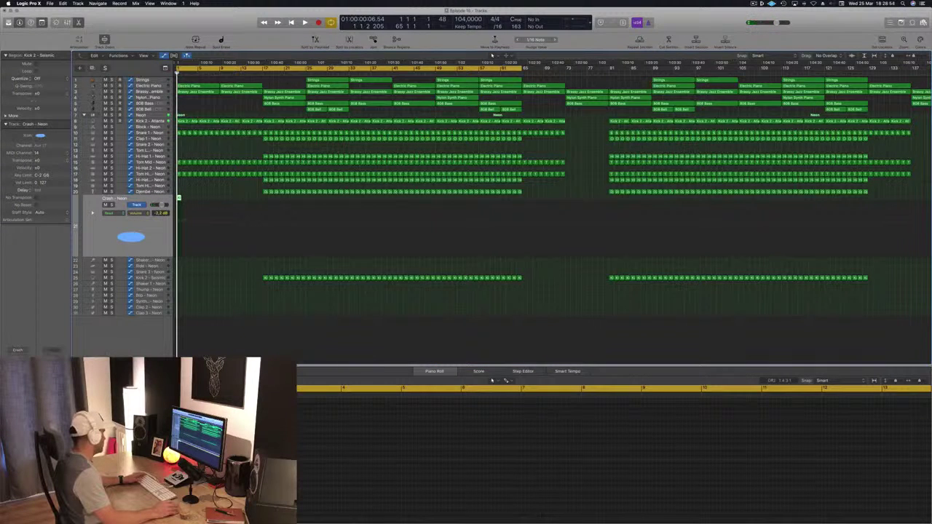
{"action": "key", "text": "space"}
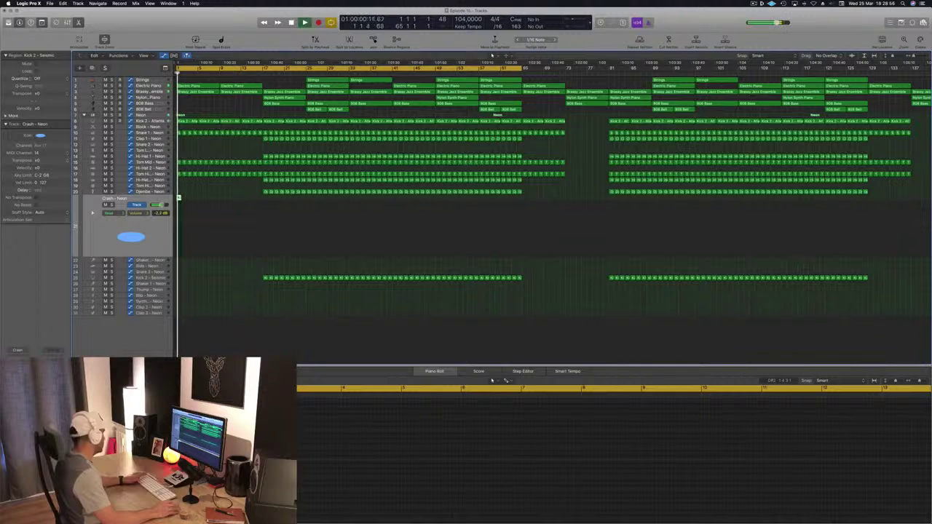
{"action": "key", "text": "space"}
{"action": "key", "text": "space"}
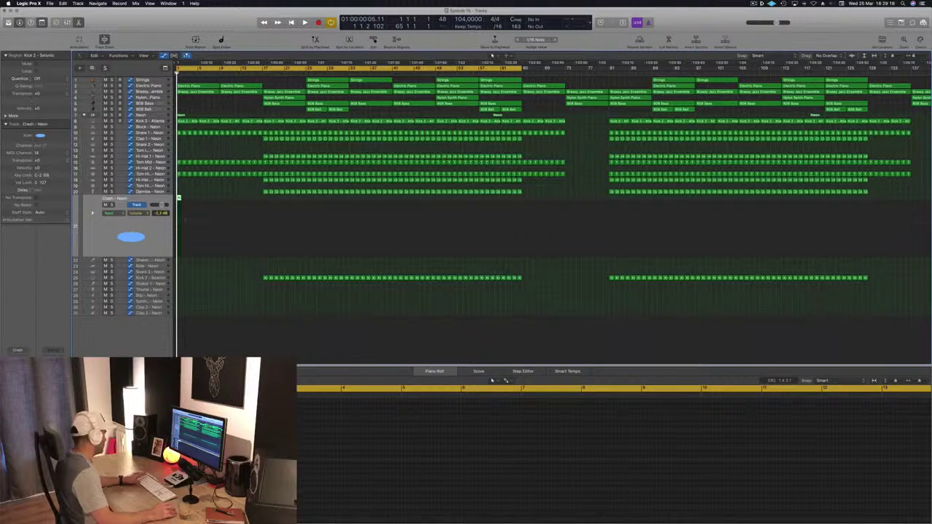
Load the grandiose preset in the SilverVerb on the Crash track's Aux 37 reverb bus
{"action": "key", "text": "v"}
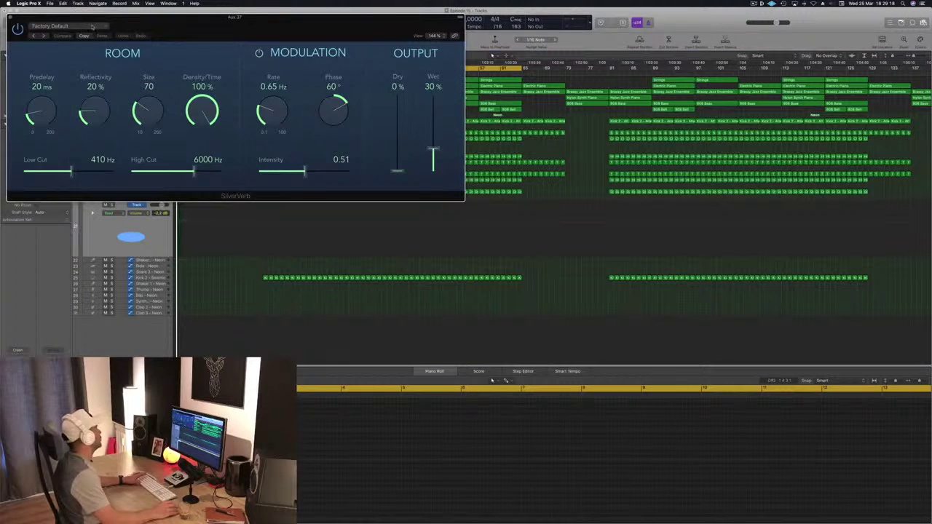
{"action": "left_click", "coordinate": [91, 26]}
{"action": "left_click", "coordinate": [66, 182]}
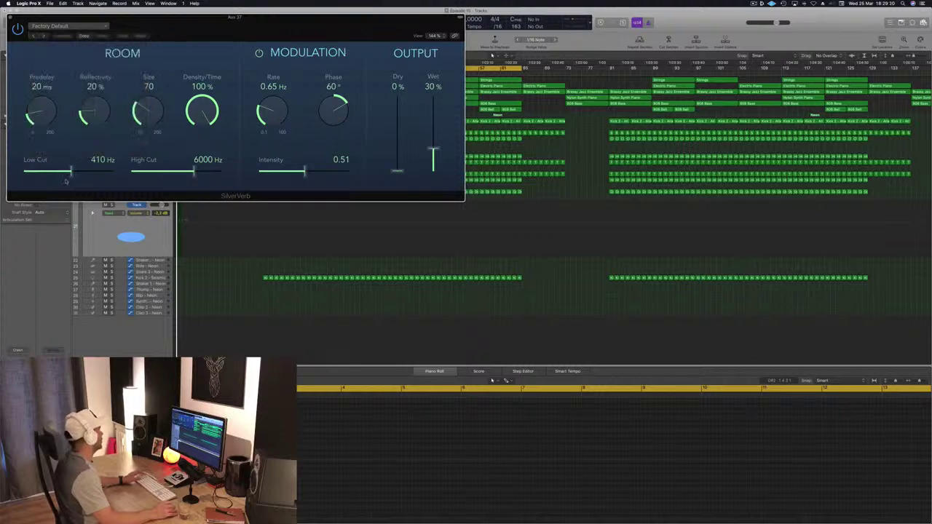
{"action": "left_click_drag", "start_coordinate": [222, 38], "coordinate": [518, 67]}
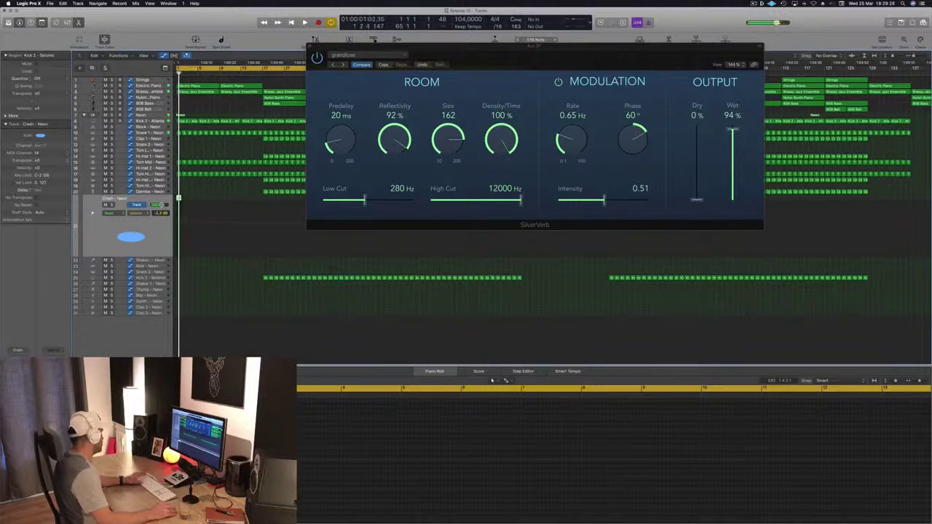
Shape the crash reverb's Channel EQ with a low cut at about 196 Hz and a -6.0 dB high shelf at 8100 Hz, and close it
{"action": "key", "text": "space"}
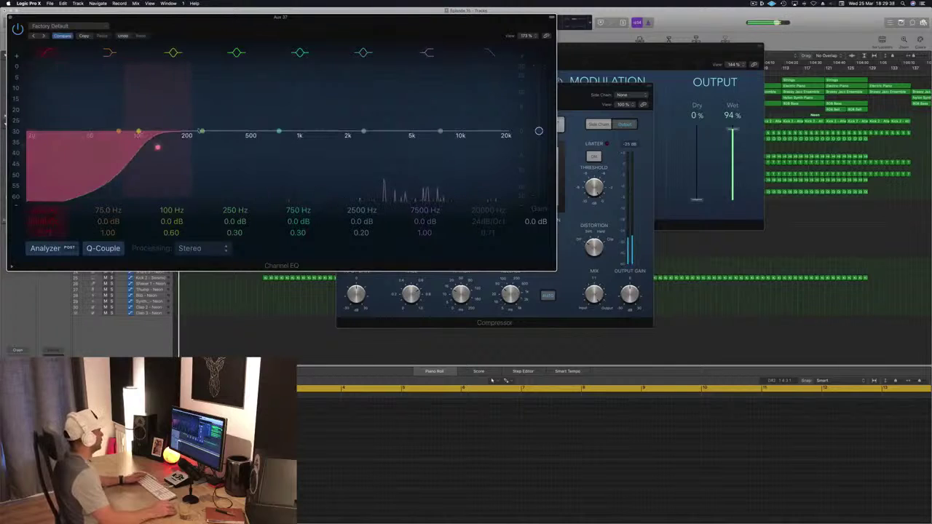
{"action": "left_click_drag", "start_coordinate": [194, 131], "coordinate": [214, 129]}
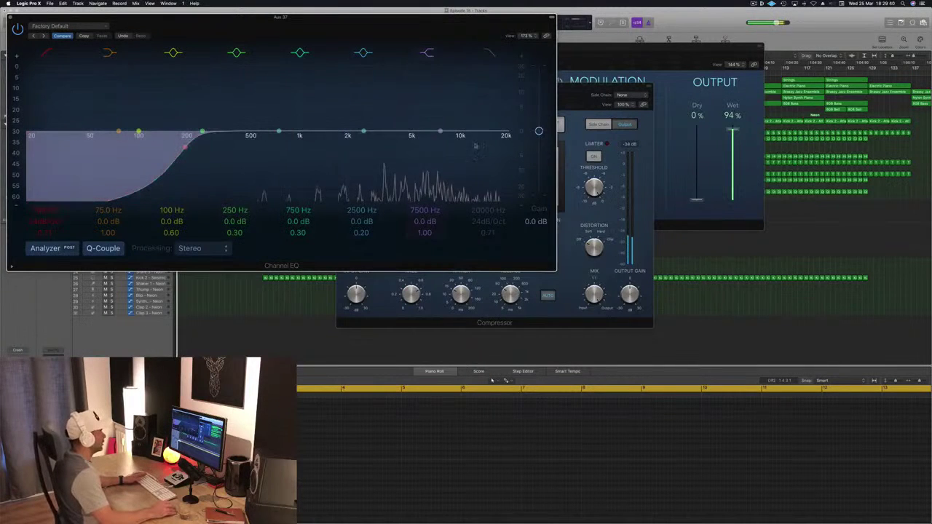
{"action": "left_click_drag", "start_coordinate": [440, 132], "coordinate": [446, 151]}
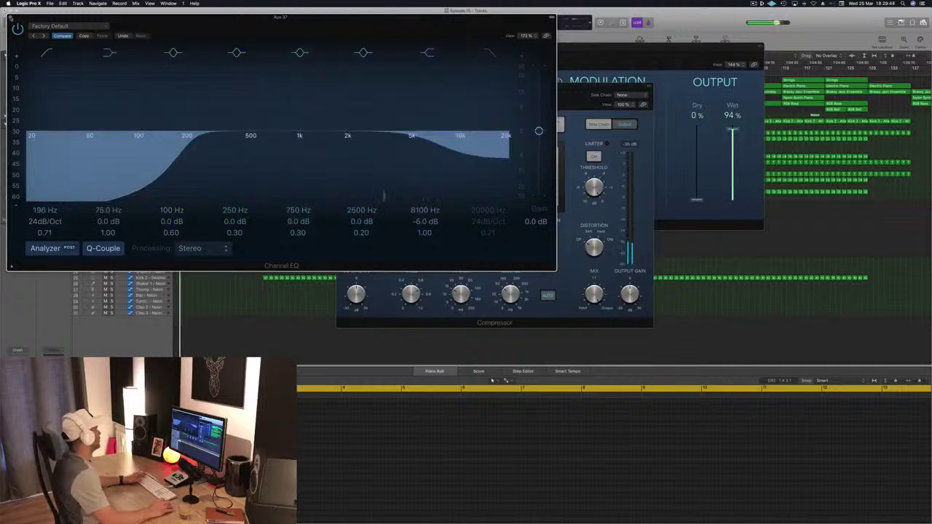
{"action": "left_click", "coordinate": [11, 17]}
Side-chain the crash reverb's Compressor to Bus 10, set its threshold to about -23.5 dB during playback and close it
{"action": "left_click_drag", "start_coordinate": [505, 97], "coordinate": [578, 91]}
{"action": "mouse_move", "coordinate": [695, 113]}
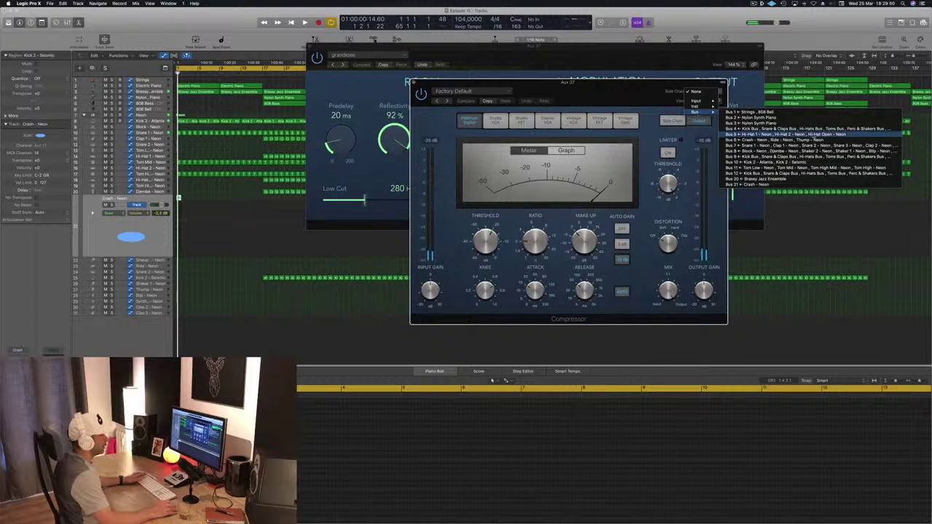
{"action": "left_click", "coordinate": [816, 161]}
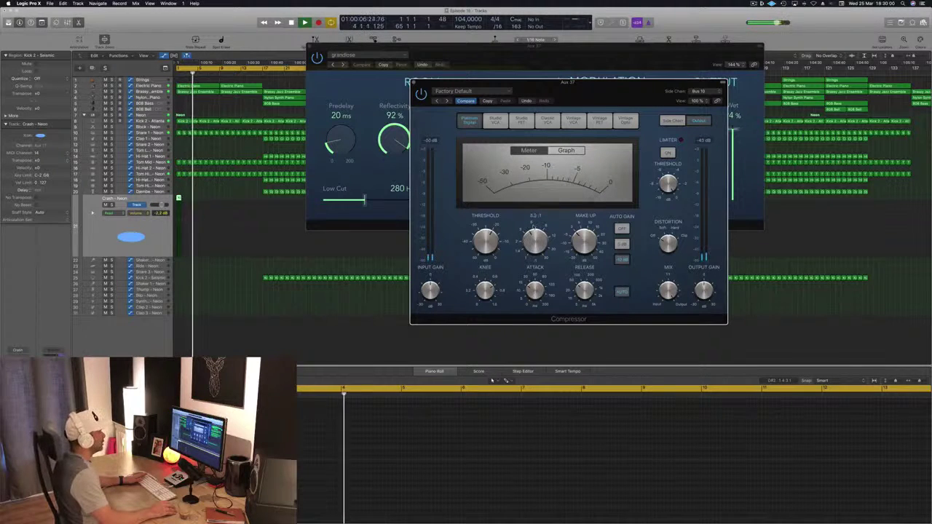
{"action": "key", "text": "Return"}
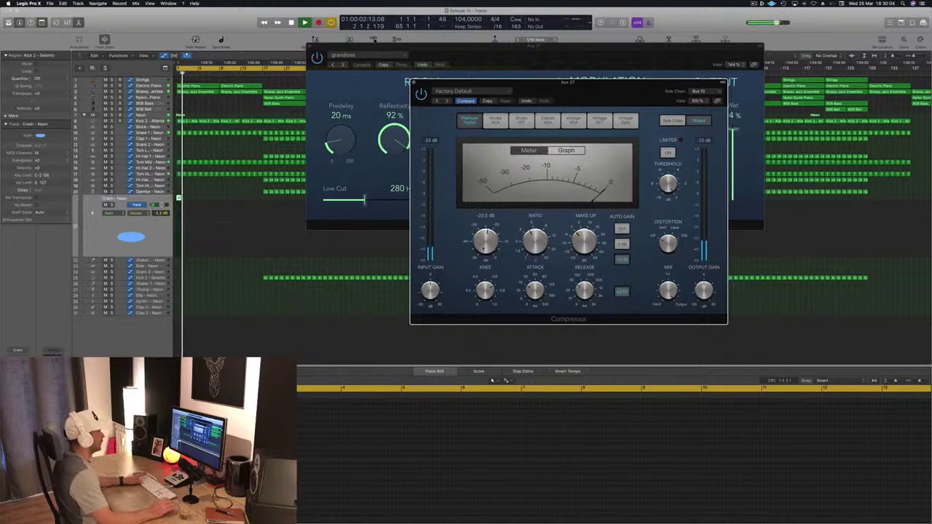
{"action": "key", "text": "Return"}
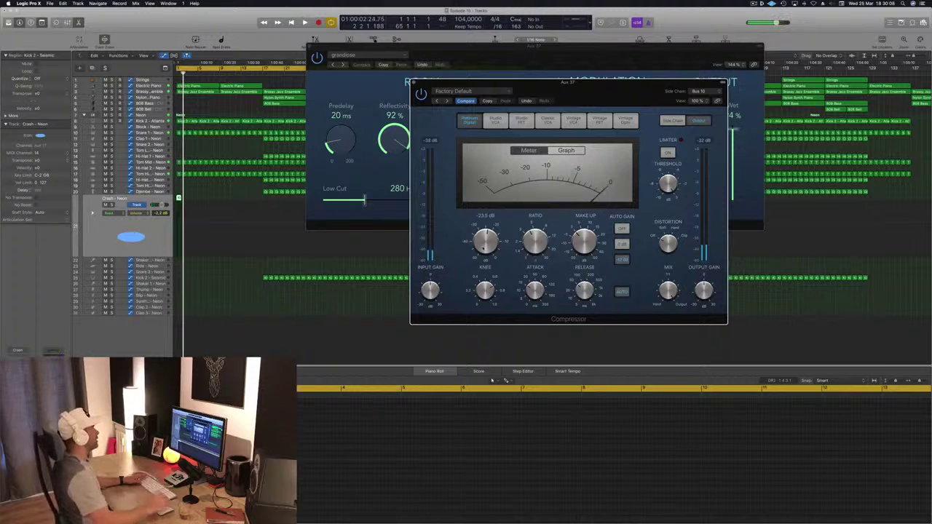
{"action": "left_click_drag", "start_coordinate": [579, 85], "coordinate": [508, 133]}
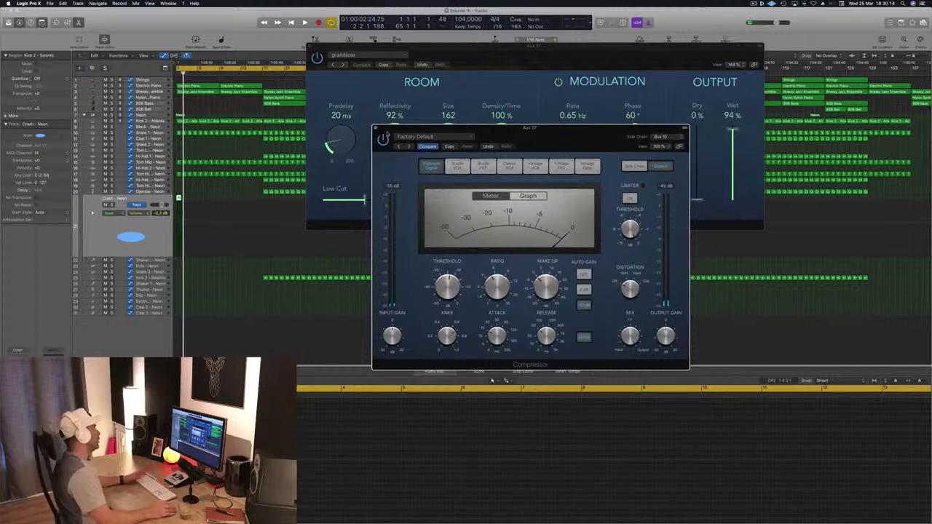
{"action": "left_click_drag", "start_coordinate": [387, 130], "coordinate": [375, 131]}
{"action": "key", "text": "super+w"}
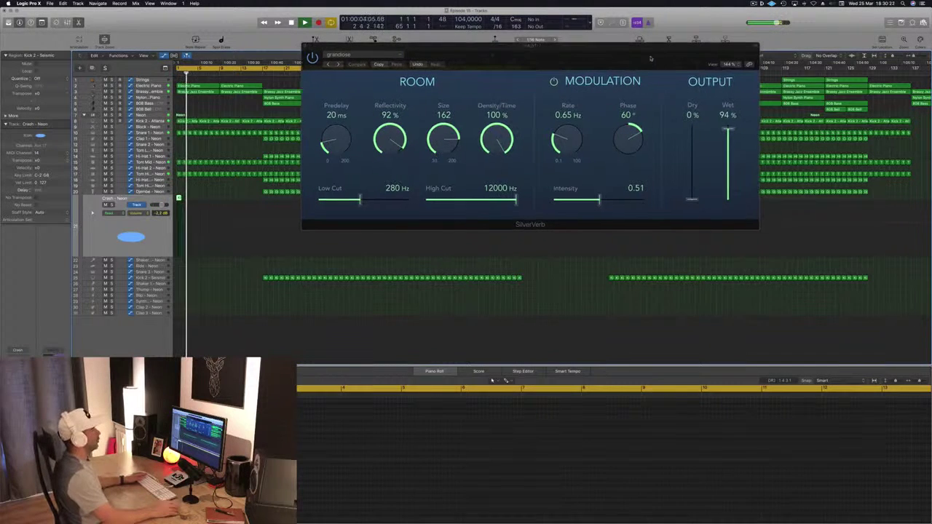
Set the crash SilverVerb's wet level to 100%, close the plug-in and replay the song's opening
{"action": "left_click_drag", "start_coordinate": [475, 52], "coordinate": [463, 53]}
{"action": "left_click", "coordinate": [350, 65]}
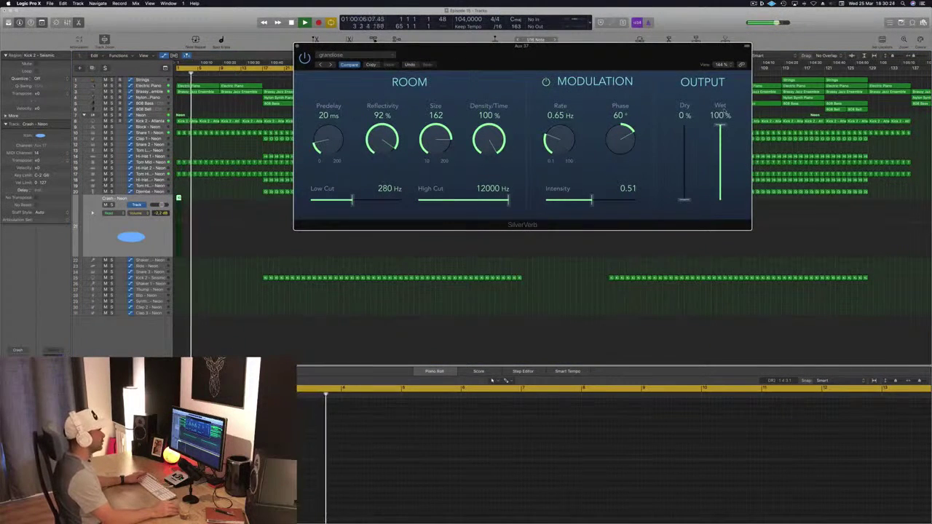
{"action": "left_click", "coordinate": [297, 46]}
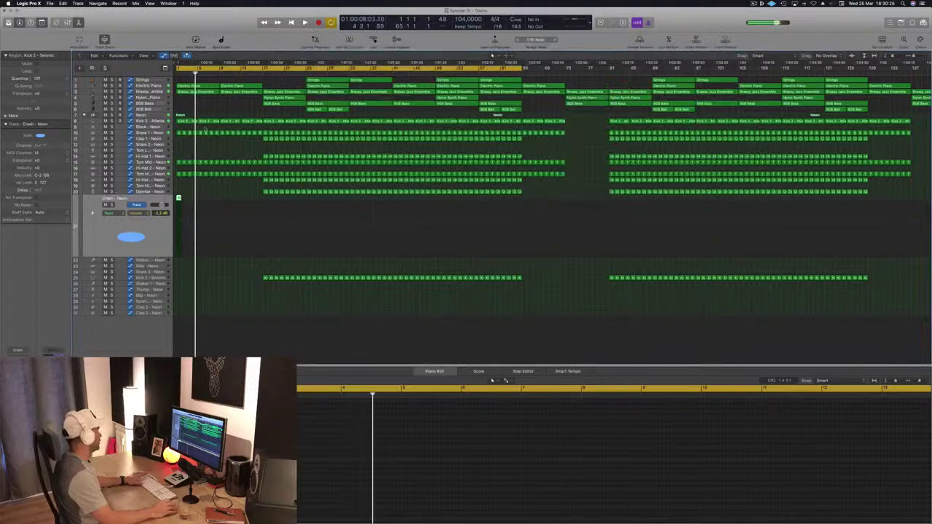
{"action": "key", "text": "Return"}
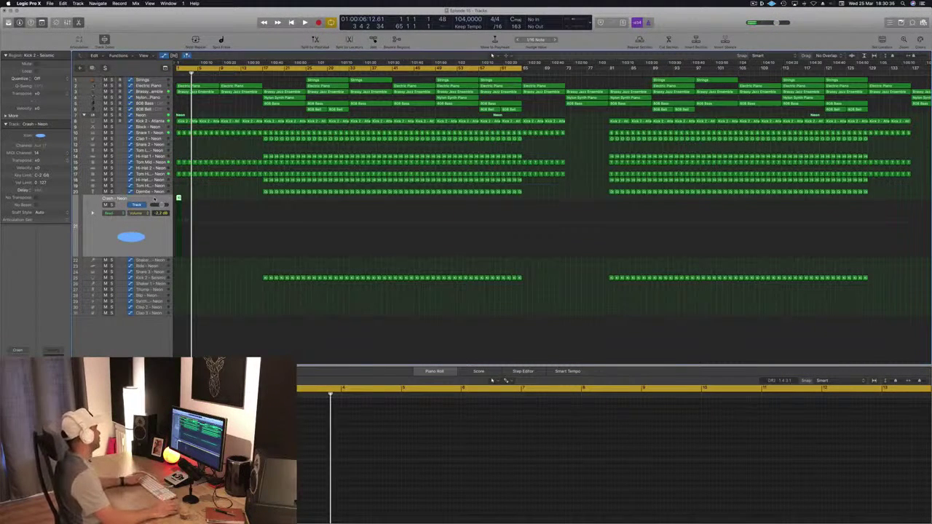
{"action": "key", "text": "Return"}
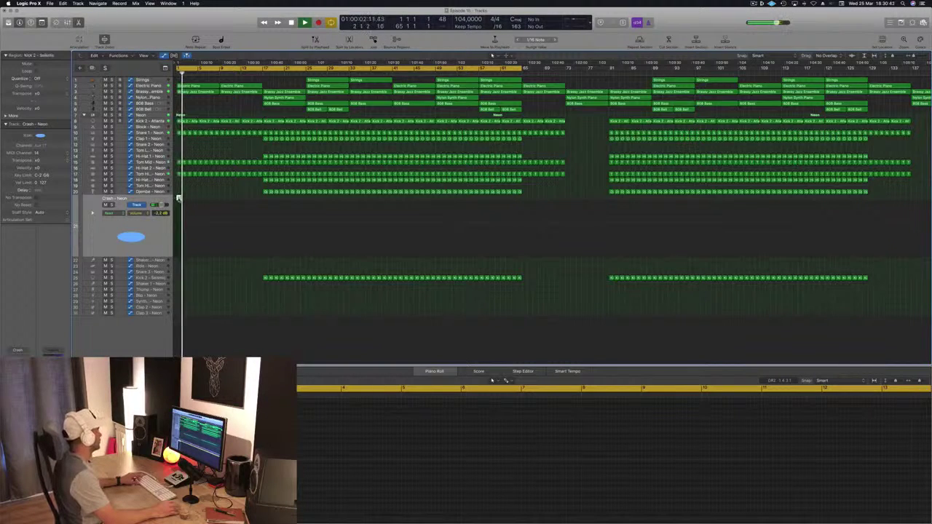
Copy a Djembe region onto the Shaker 2 track at the start of the song, listen to it and select that track
{"action": "left_click_drag", "start_coordinate": [178, 197], "coordinate": [178, 261]}
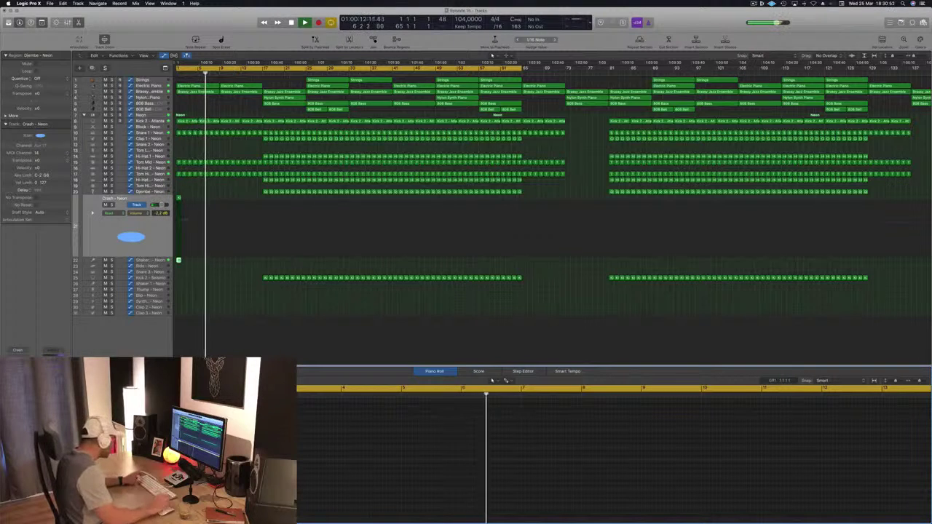
{"action": "key", "text": "Return"}
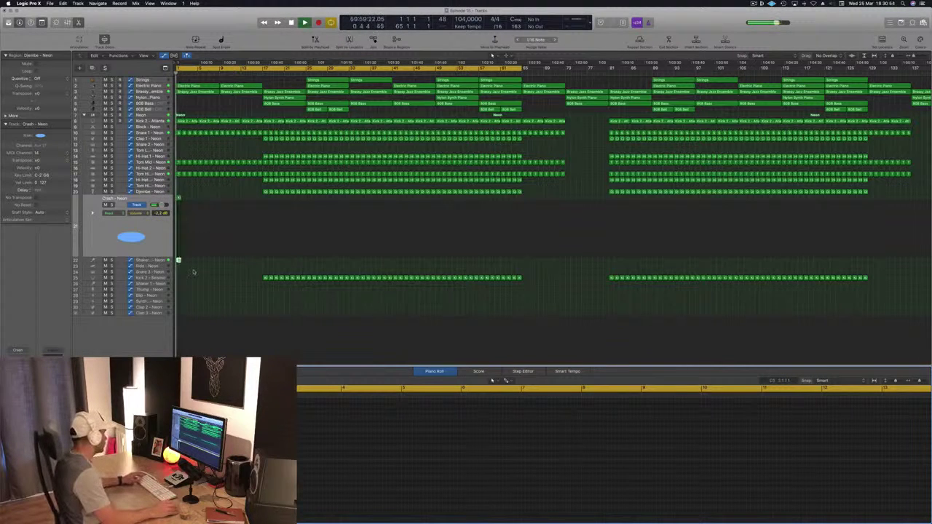
{"action": "left_click_drag", "start_coordinate": [178, 260], "coordinate": [185, 260]}
{"action": "key", "text": "Return"}
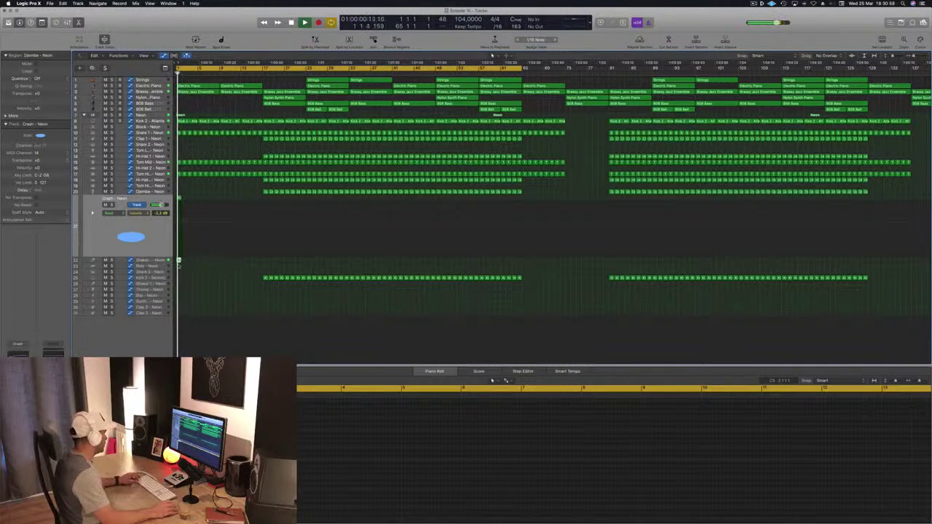
{"action": "left_click", "coordinate": [159, 260]}
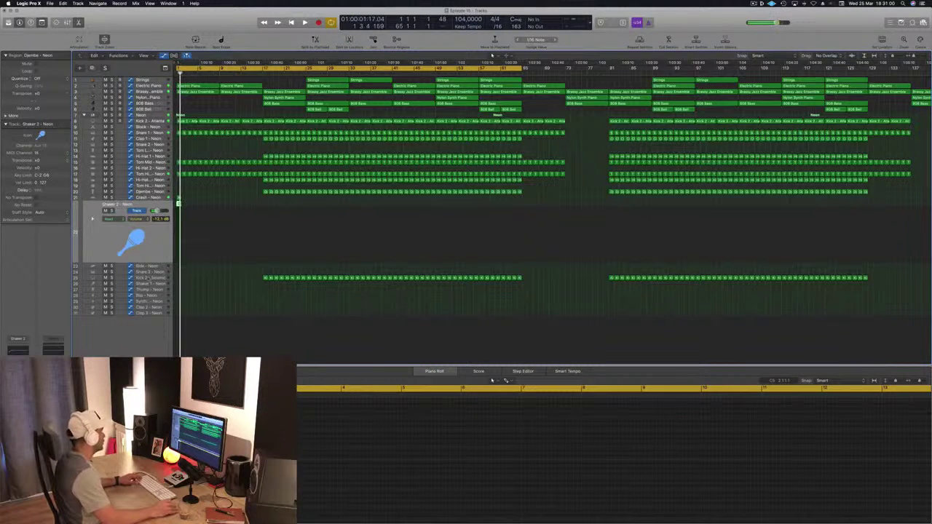
{"action": "key", "text": "super+Right"}
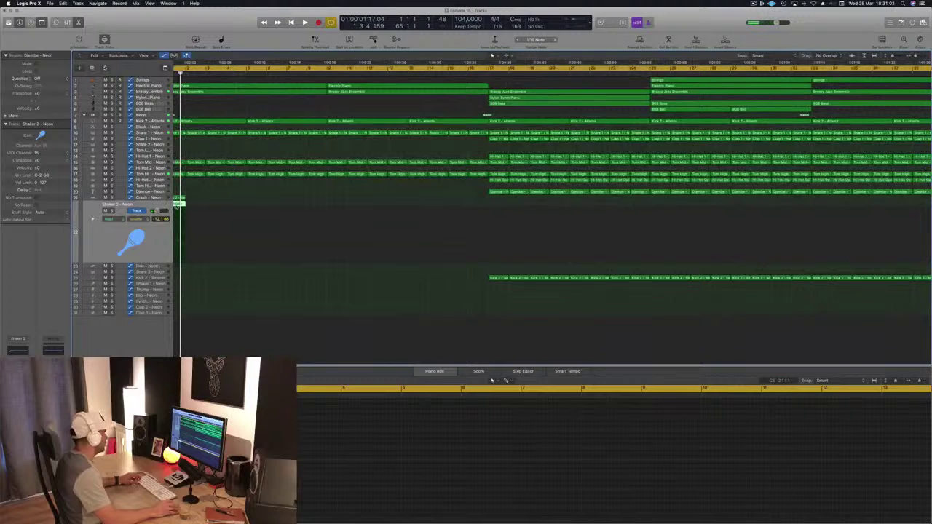
Repeat the Djembe region along the Shaker 2 track up to bar 17 and set the track's volume to about -17.2 dB during playback
{"action": "left_click_drag", "start_coordinate": [179, 203], "coordinate": [244, 216]}
{"action": "key", "text": "super+Left"}
{"action": "left_click", "coordinate": [177, 209]}
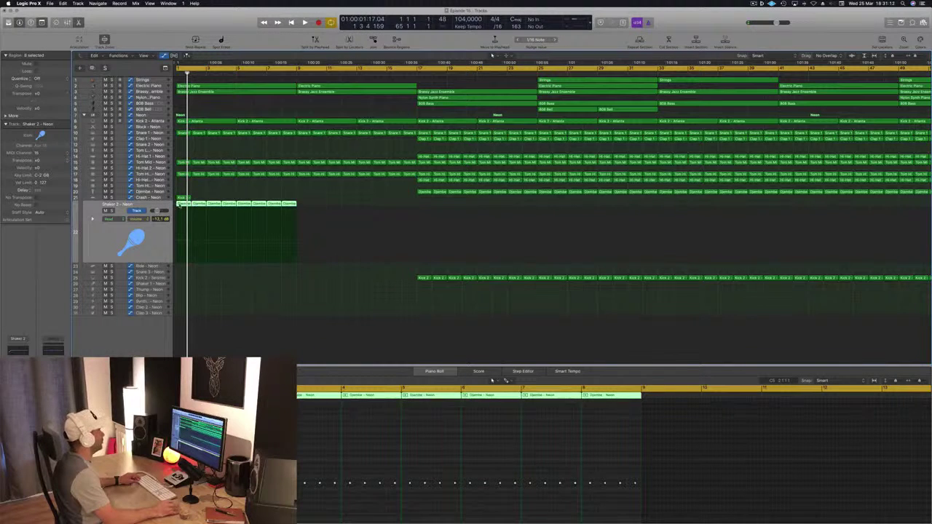
{"action": "left_click_drag", "start_coordinate": [179, 210], "coordinate": [299, 210]}
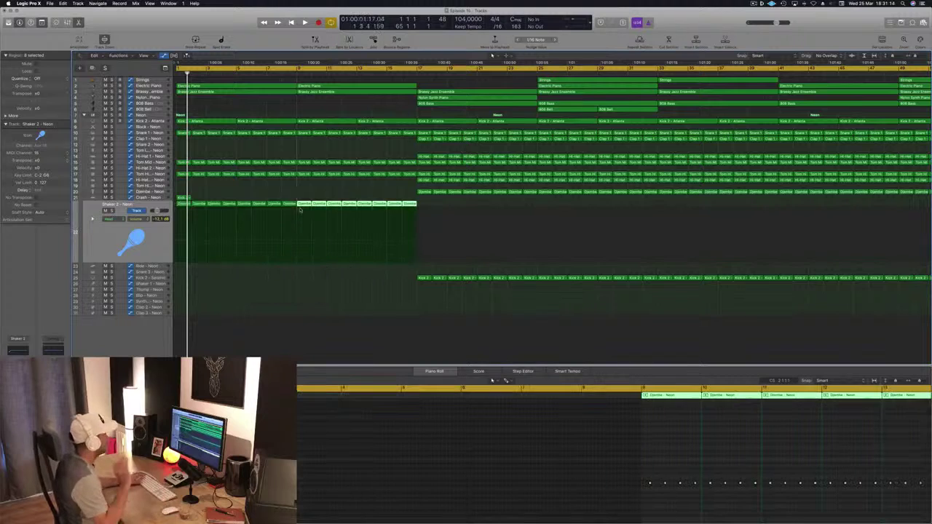
{"action": "key", "text": "space"}
{"action": "left_click", "coordinate": [155, 206]}
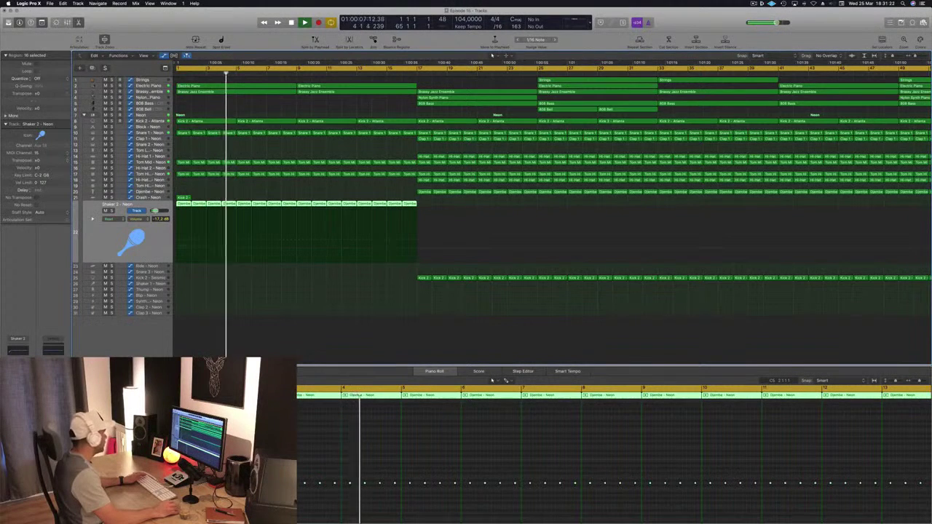
Set Shaker 2's Stereo Delay to 100% left and right output mix, a 5 ms left delay and a shorter right delay, then close it
{"action": "key", "text": "v"}
{"action": "left_click_drag", "start_coordinate": [168, 22], "coordinate": [296, 40]}
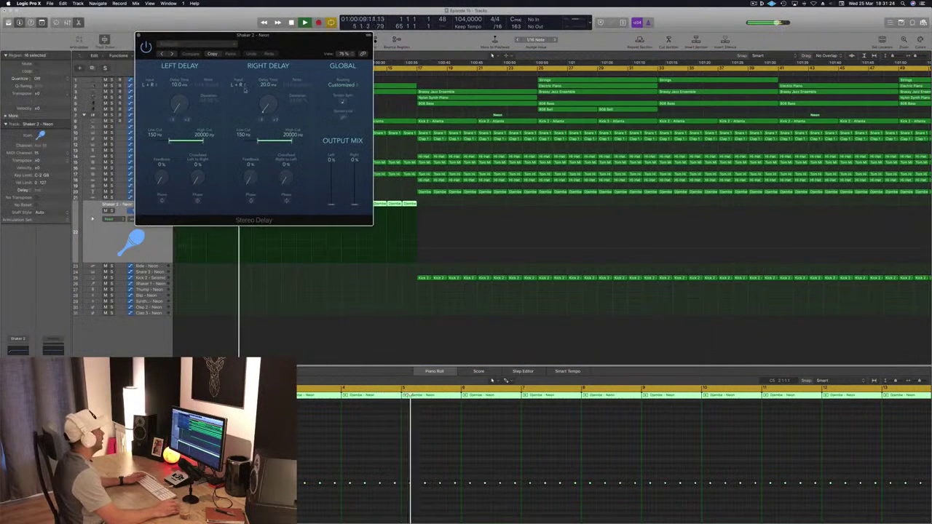
{"action": "left_click_drag", "start_coordinate": [332, 204], "coordinate": [355, 164]}
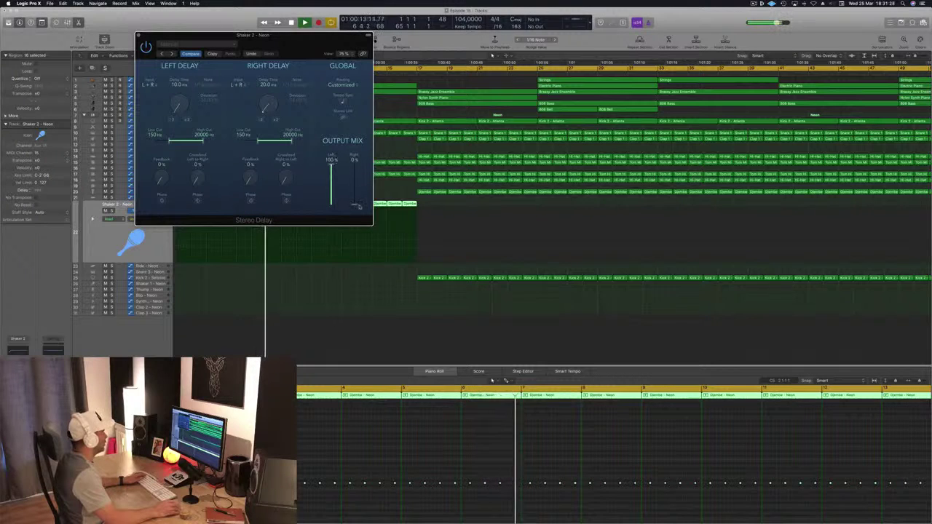
{"action": "left_click_drag", "start_coordinate": [253, 35], "coordinate": [353, 46]}
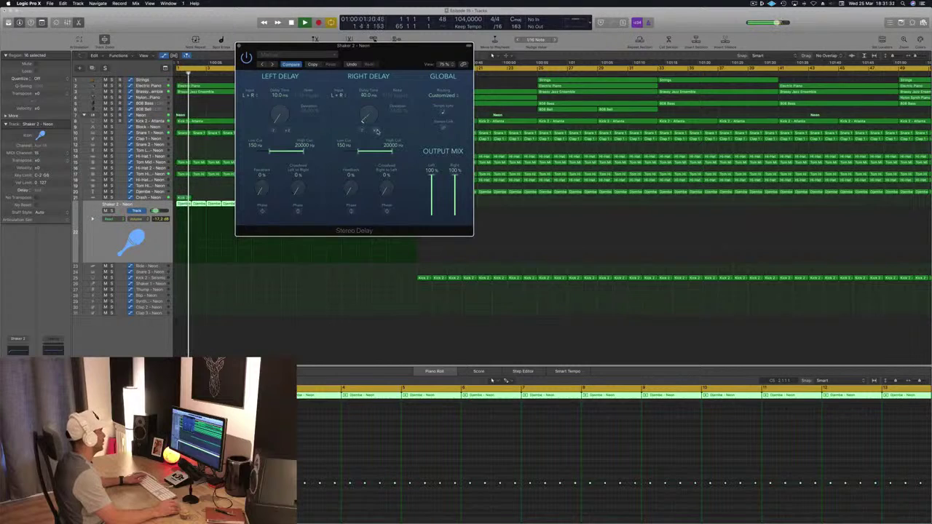
{"action": "left_click_drag", "start_coordinate": [376, 131], "coordinate": [272, 133]}
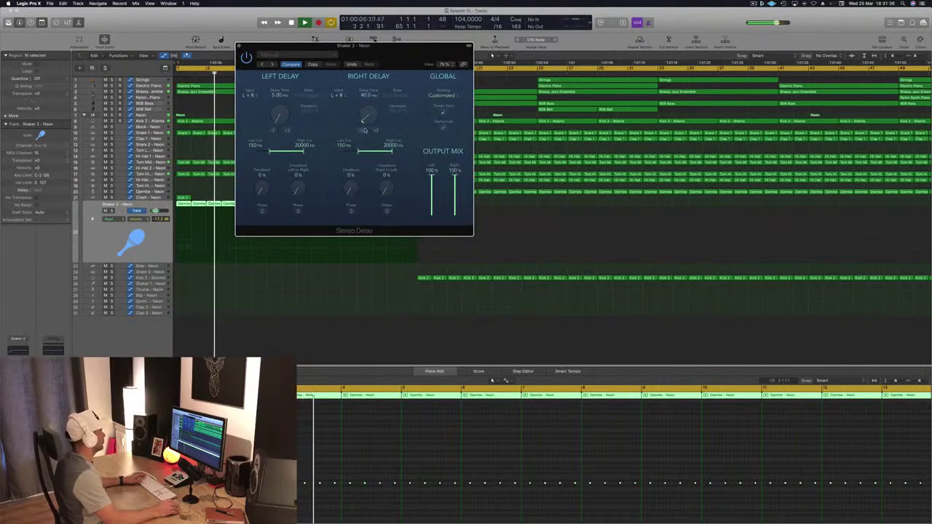
{"action": "left_click_drag", "start_coordinate": [376, 130], "coordinate": [374, 132]}
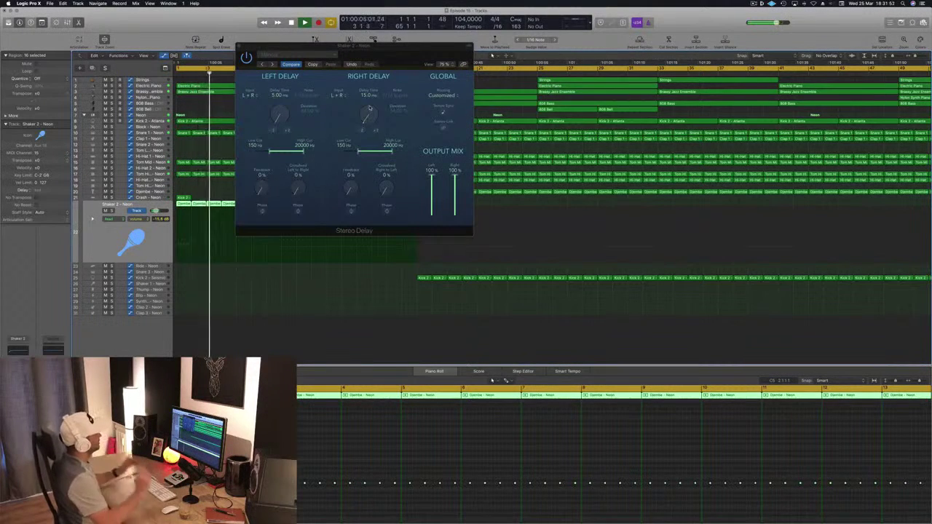
{"action": "left_click", "coordinate": [239, 47]}
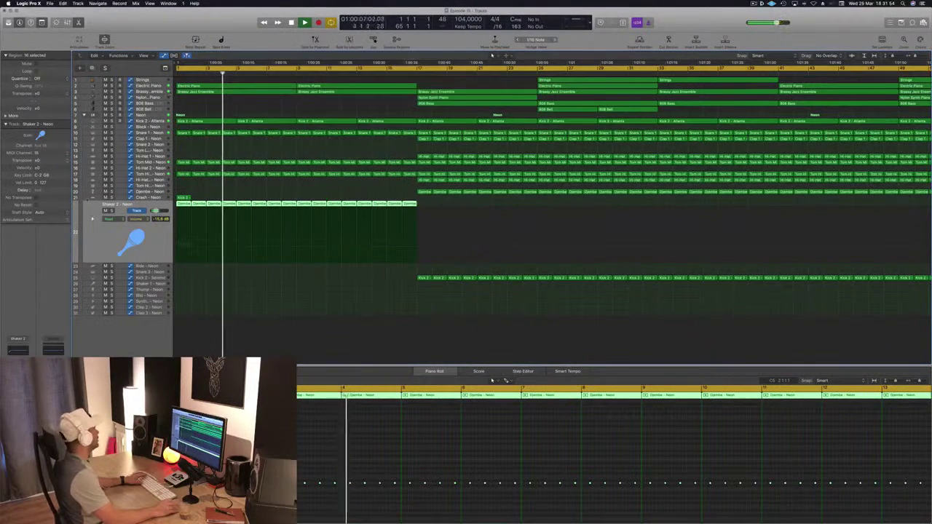
Replay the song's opening and lower the Shaker 2 track's volume to about -20.5 dB
{"action": "key", "text": "space"}
{"action": "key", "text": "space"}
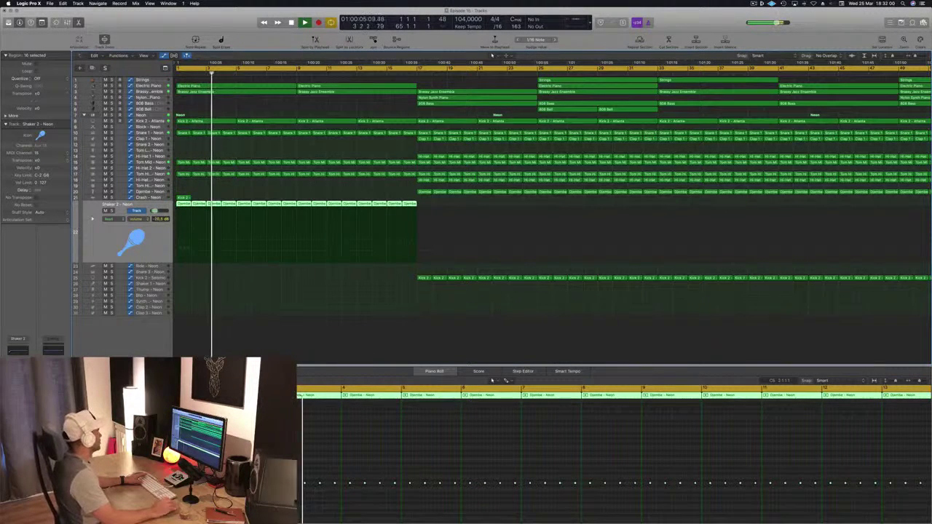
{"action": "key", "text": "Return"}
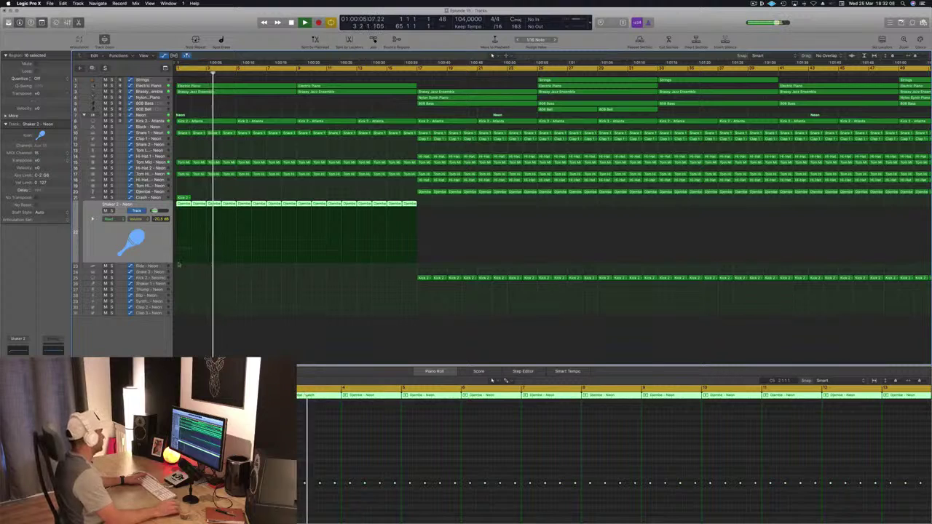
Set Shaker 2's Echo to a 1/16 note, color 0, 100% dry and about 35% wet while listening from the start
{"action": "left_click", "coordinate": [18, 373]}
{"action": "left_click_drag", "start_coordinate": [55, 16], "coordinate": [330, 92]}
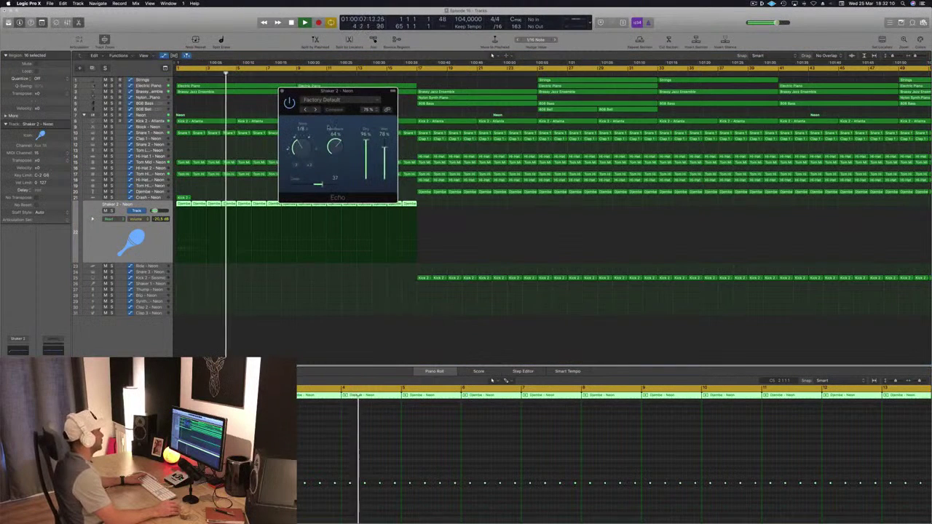
{"action": "left_click_drag", "start_coordinate": [305, 147], "coordinate": [304, 169]}
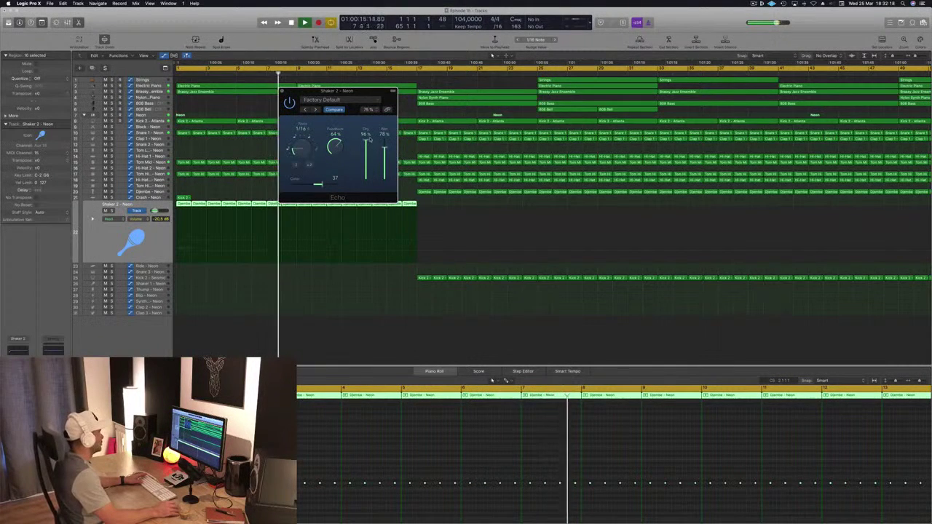
{"action": "left_click_drag", "start_coordinate": [384, 135], "coordinate": [390, 179]}
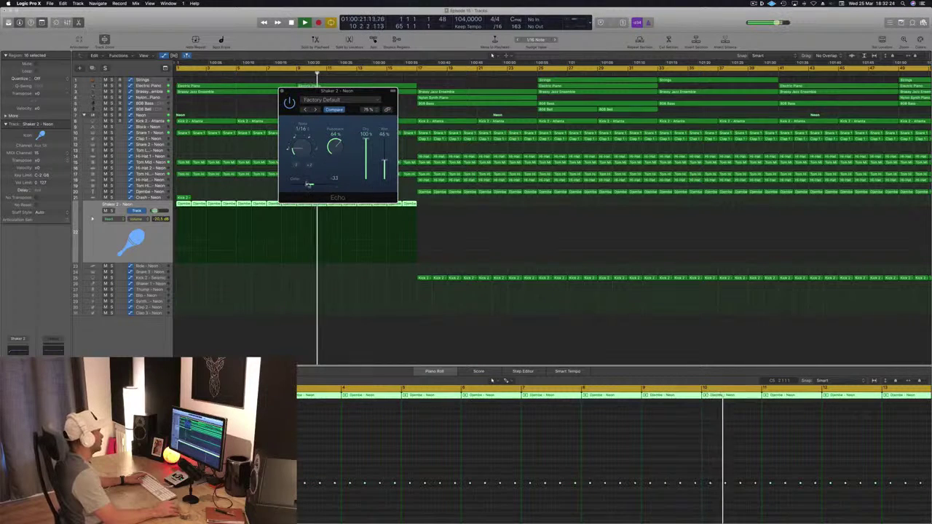
{"action": "key", "text": "Return"}
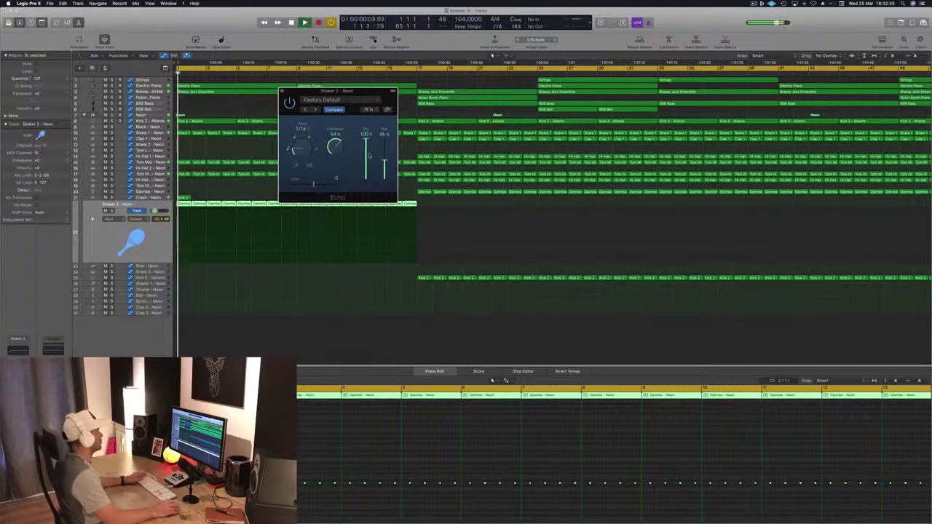
{"action": "left_click_drag", "start_coordinate": [385, 162], "coordinate": [384, 166]}
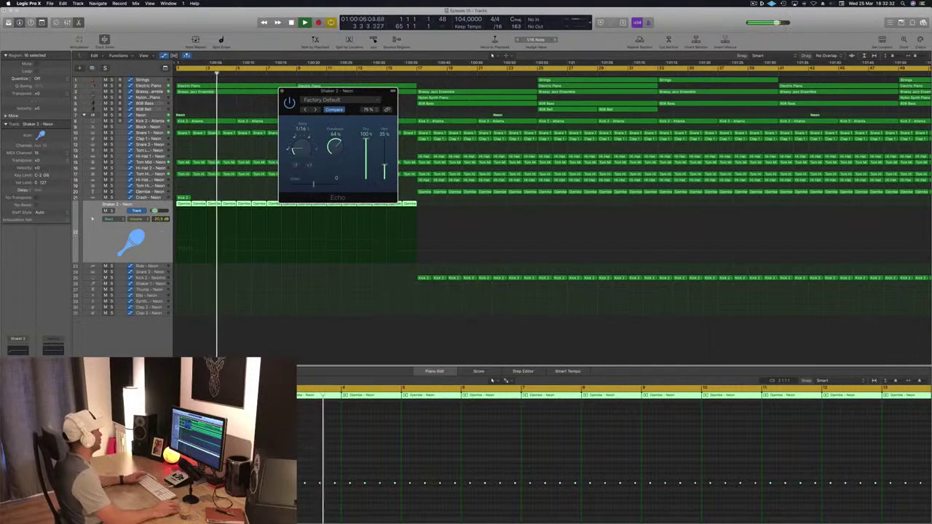
Lower the Shaker 2 track's volume to about -25.0 dB during playback, trim the Echo's wet level to 34% and hide the plug-in
{"action": "left_click_drag", "start_coordinate": [155, 211], "coordinate": [154, 211]}
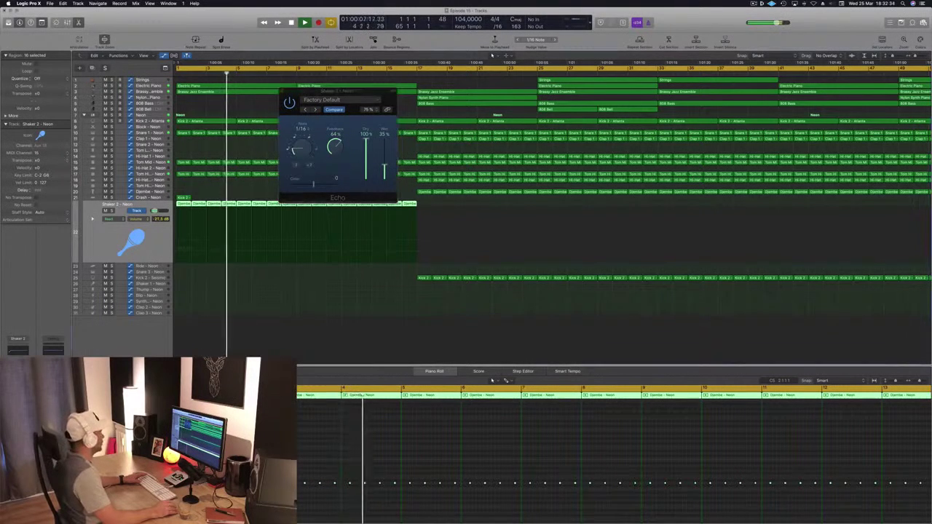
{"action": "left_click", "coordinate": [286, 201]}
{"action": "key", "text": "Return"}
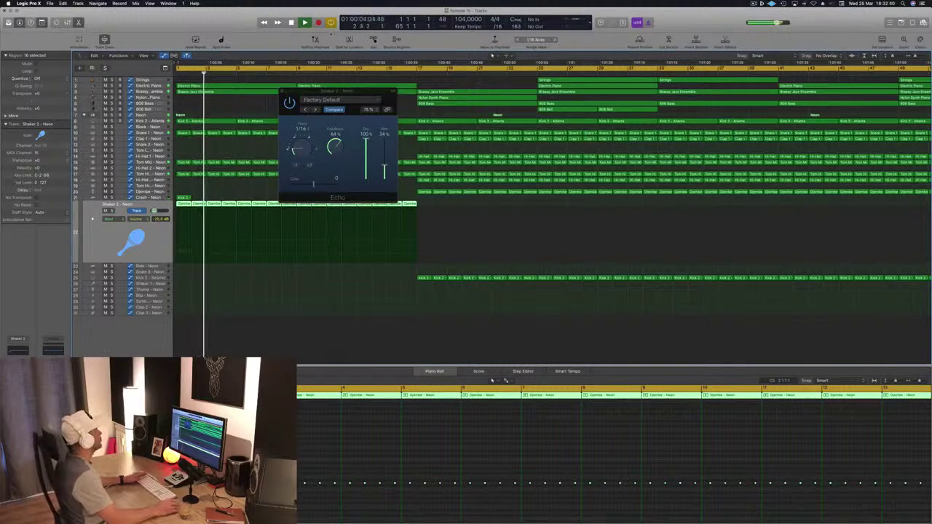
{"action": "key", "text": "v"}
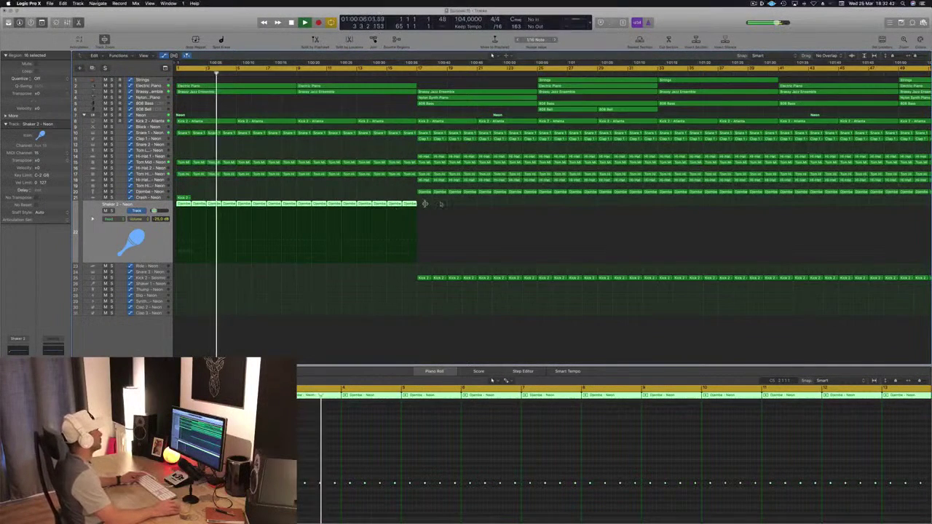
Stop playback and copy the first Djembe region from bar 17 onto the Blip track at bar 5
{"action": "key", "text": "super+Left"}
{"action": "key", "text": "super+Left"}
{"action": "key", "text": "super+Left"}
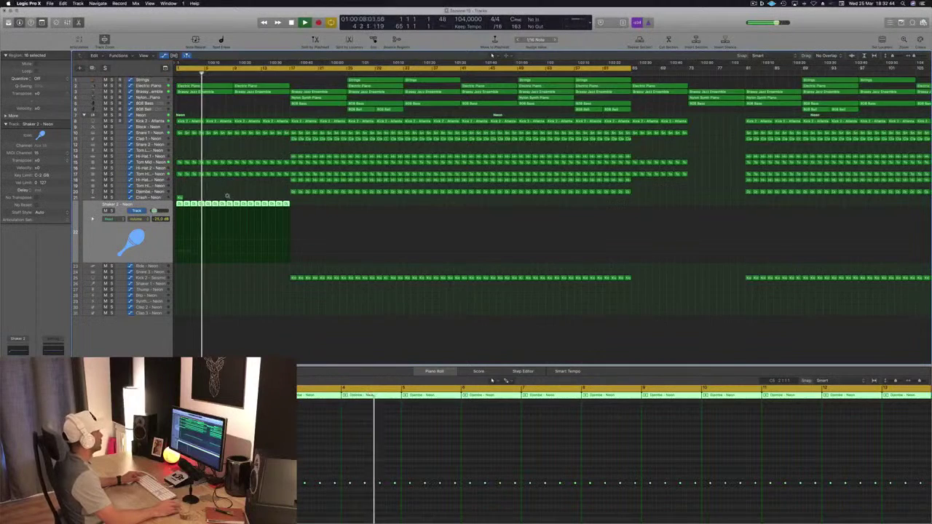
{"action": "key", "text": "super+Right"}
{"action": "key", "text": "space"}
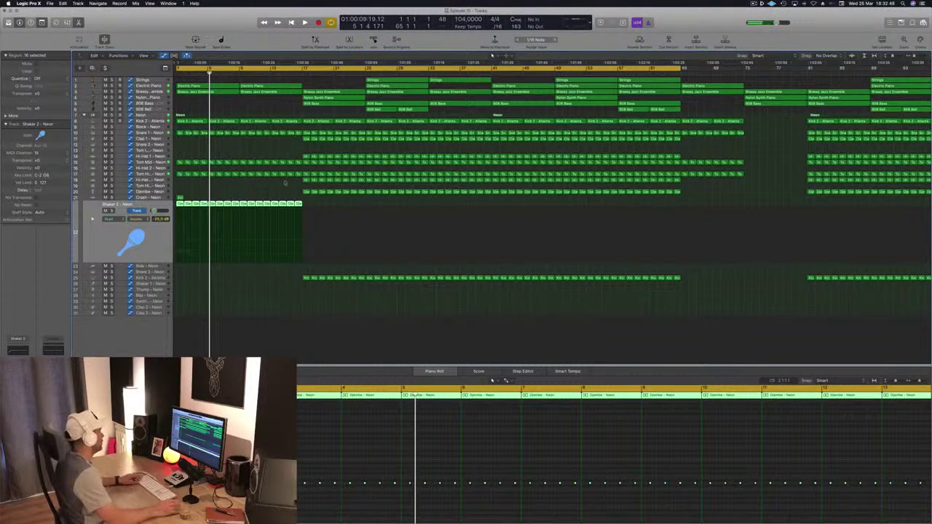
{"action": "left_click", "coordinate": [307, 192]}
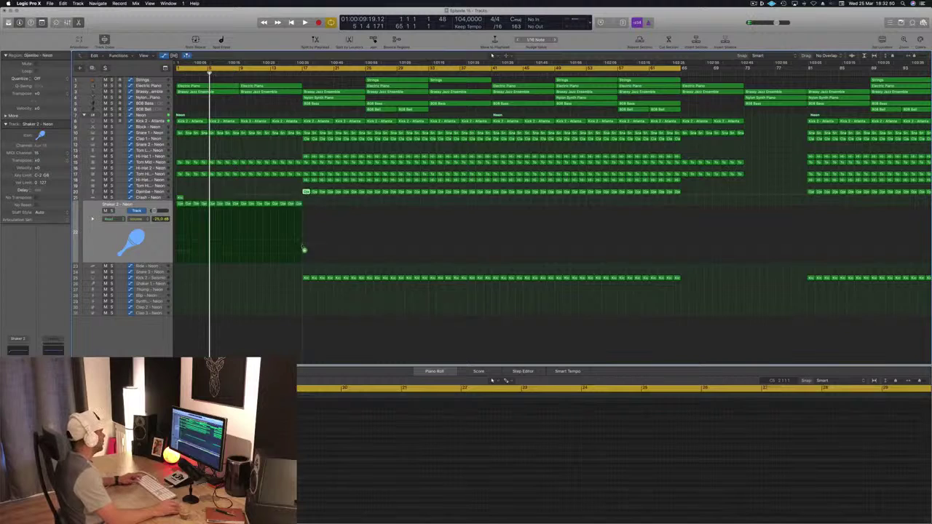
{"action": "left_click_drag", "start_coordinate": [304, 250], "coordinate": [211, 296]}
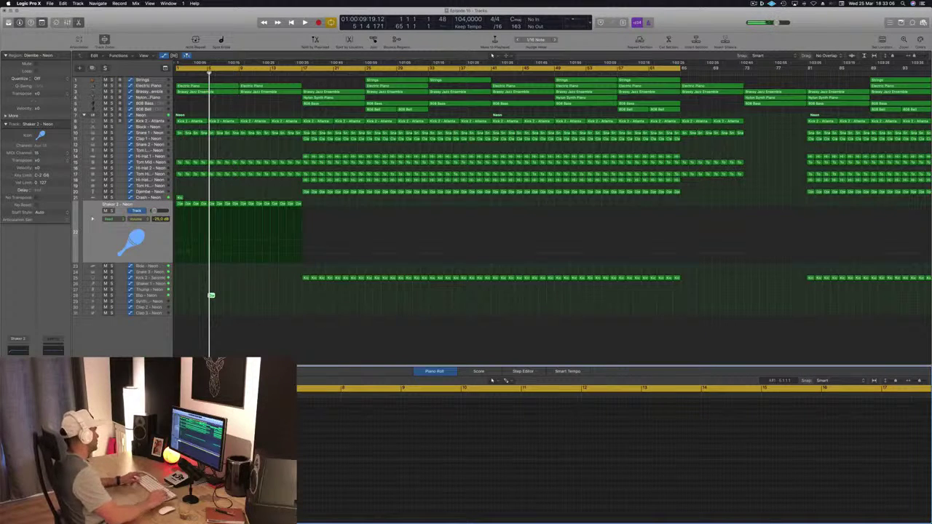
Play the song from the beginning and select the Blip track
{"action": "key", "text": "Return"}
{"action": "key", "text": "space"}
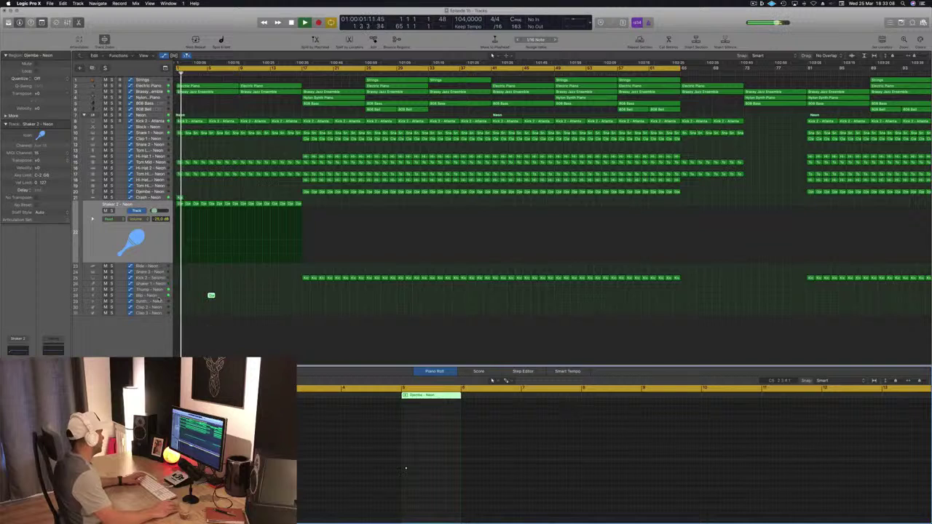
{"action": "left_click", "coordinate": [155, 295]}
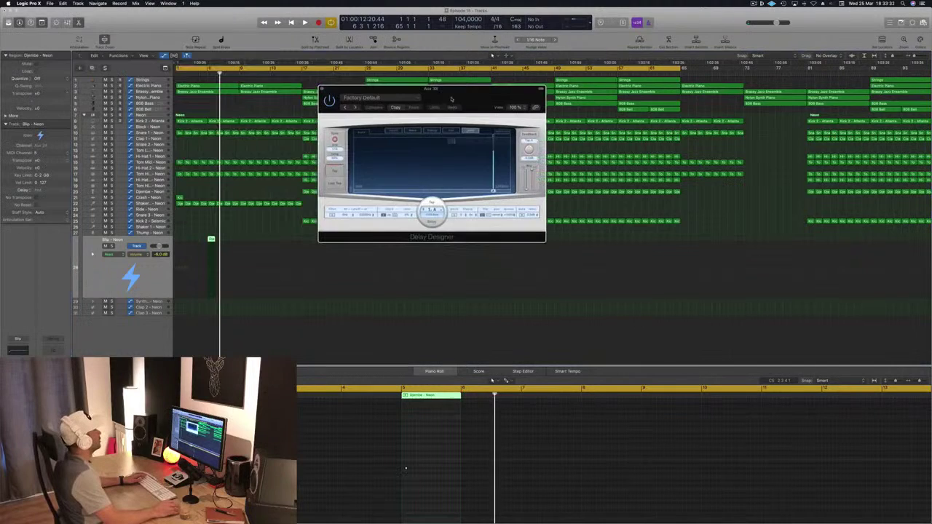
Load the 1/16 Simple Pan preset into the Blip's Delay Designer, listen to the region around bar 5 and close the plug-in
{"action": "left_click", "coordinate": [375, 98]}
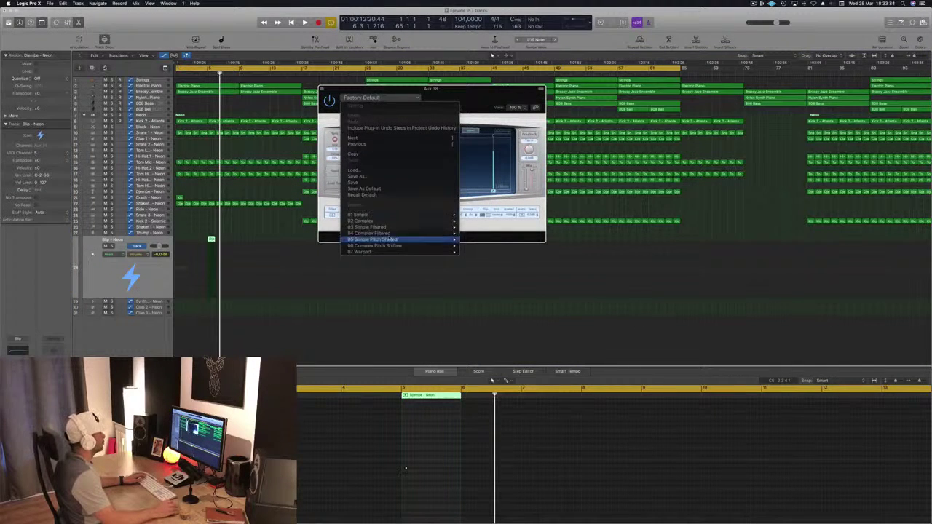
{"action": "mouse_move", "coordinate": [396, 223]}
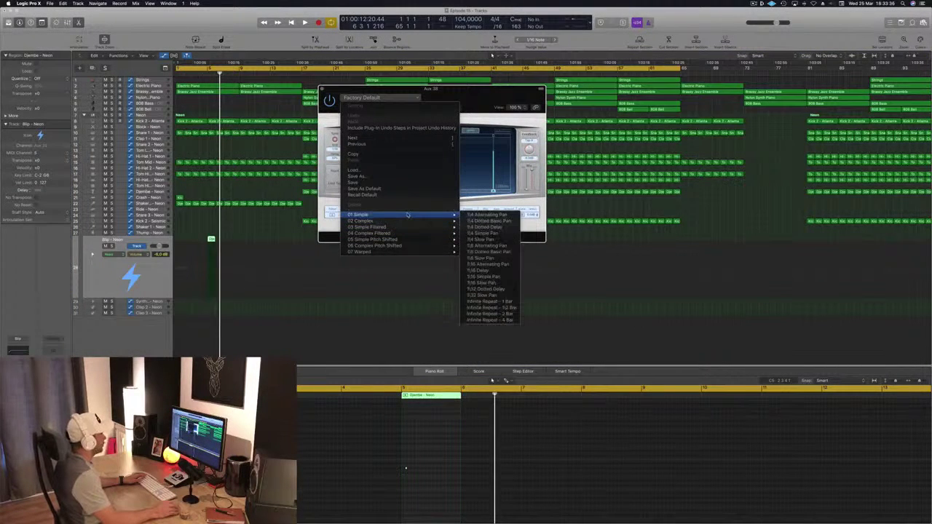
{"action": "left_click", "coordinate": [483, 277]}
{"action": "key", "text": "space"}
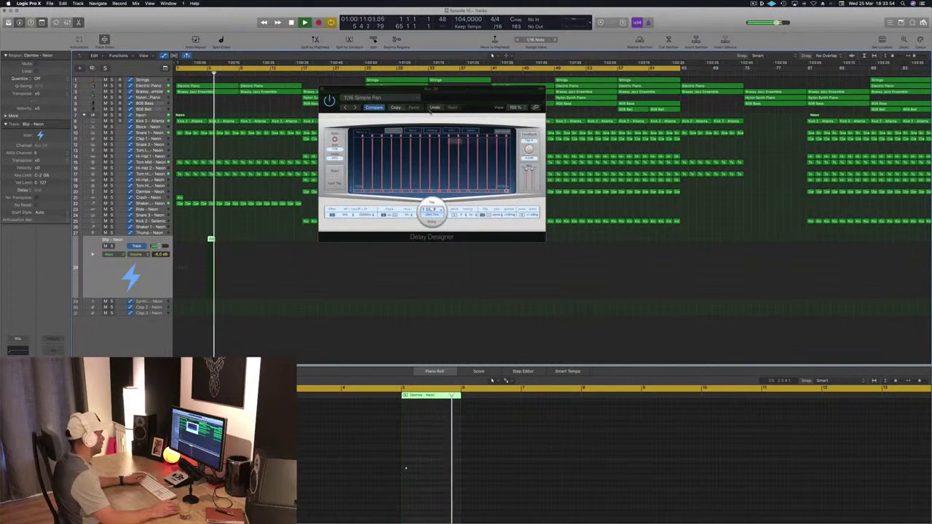
{"action": "left_click_drag", "start_coordinate": [430, 110], "coordinate": [577, 150]}
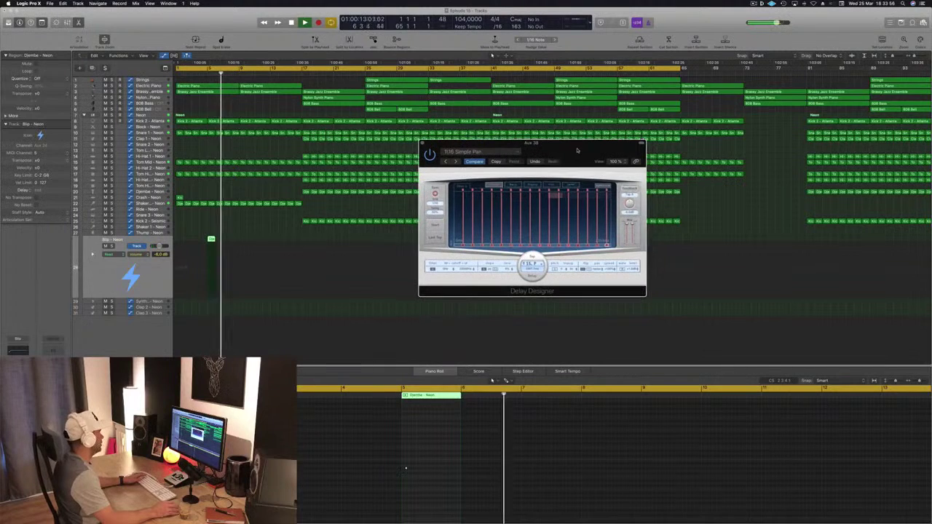
{"action": "left_click", "coordinate": [202, 71]}
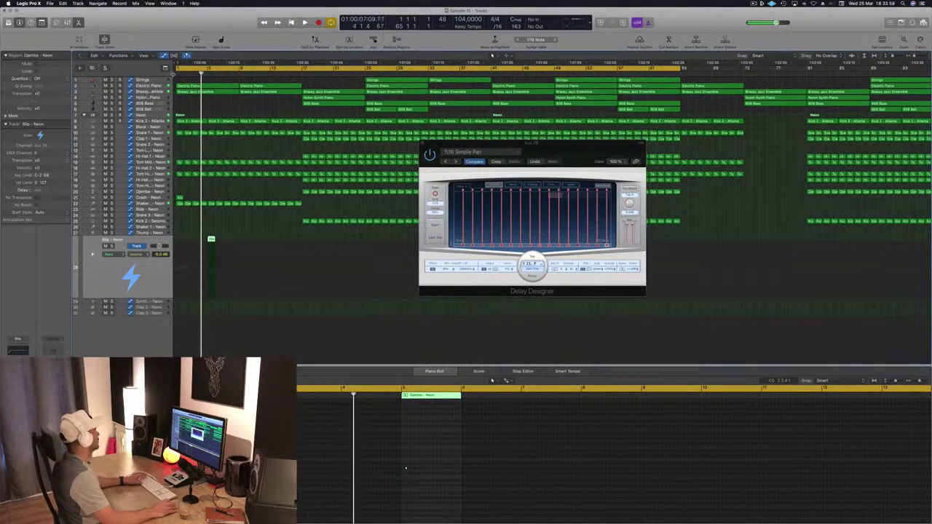
{"action": "left_click_drag", "start_coordinate": [551, 152], "coordinate": [472, 141]}
{"action": "left_click", "coordinate": [345, 134]}
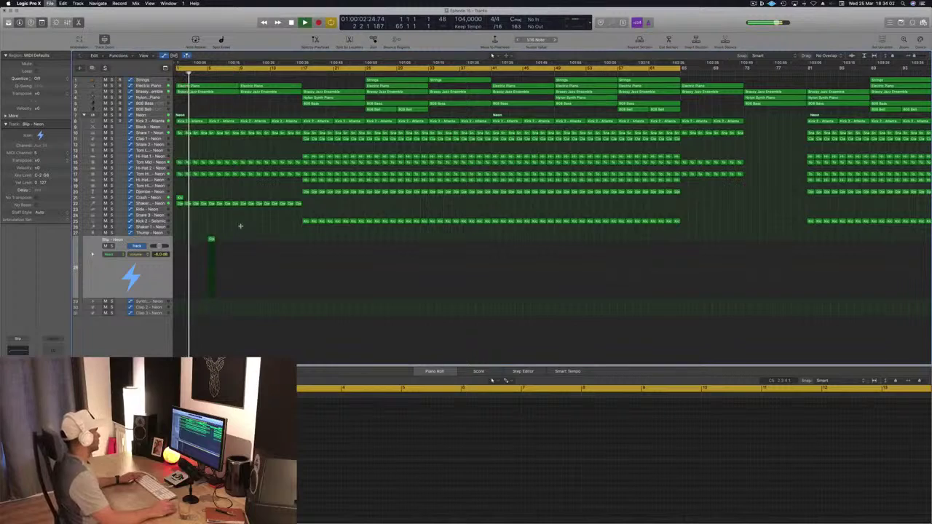
Copy the Blip track's region from bar 5 to bar 13 during playback
{"action": "scroll", "coordinate": [236, 191], "scroll_direction": "up", "scroll_amount": 2}
{"action": "scroll", "coordinate": [249, 153], "scroll_direction": "down", "scroll_amount": 1}
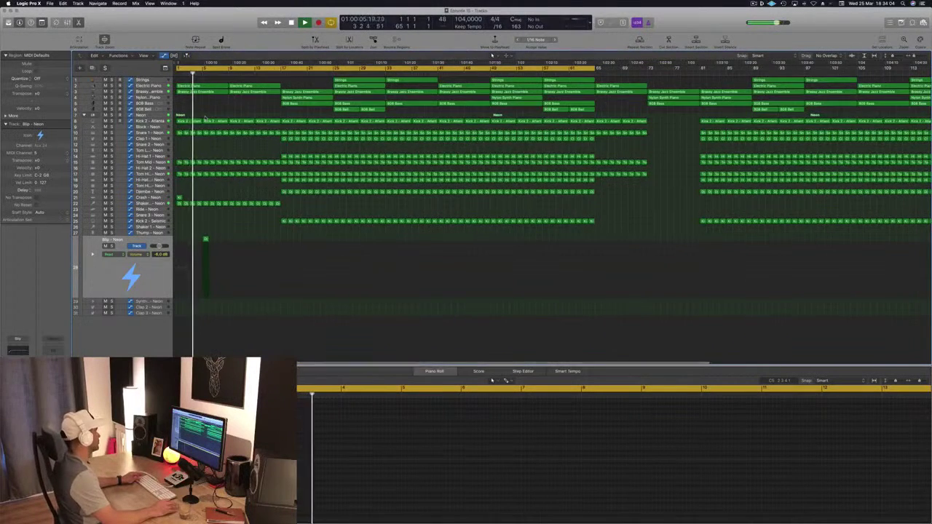
{"action": "scroll", "coordinate": [226, 134], "scroll_direction": "down", "scroll_amount": 2}
{"action": "scroll", "coordinate": [205, 118], "scroll_direction": "up", "scroll_amount": 3}
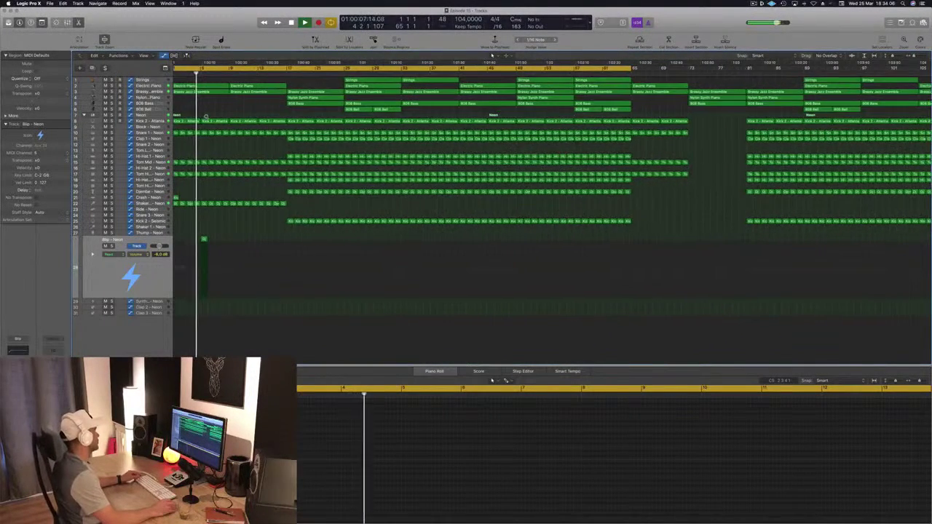
{"action": "scroll", "coordinate": [207, 118], "scroll_direction": "down", "scroll_amount": 3}
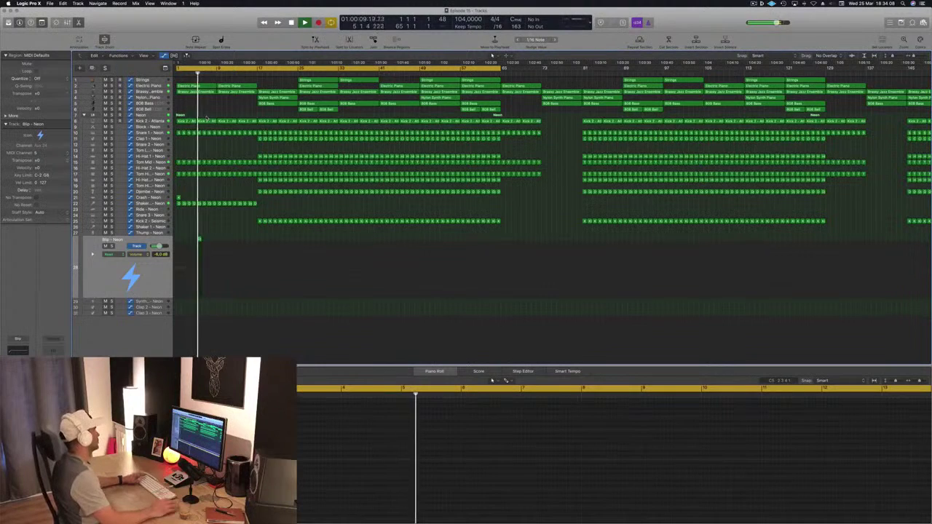
{"action": "left_click", "coordinate": [198, 238]}
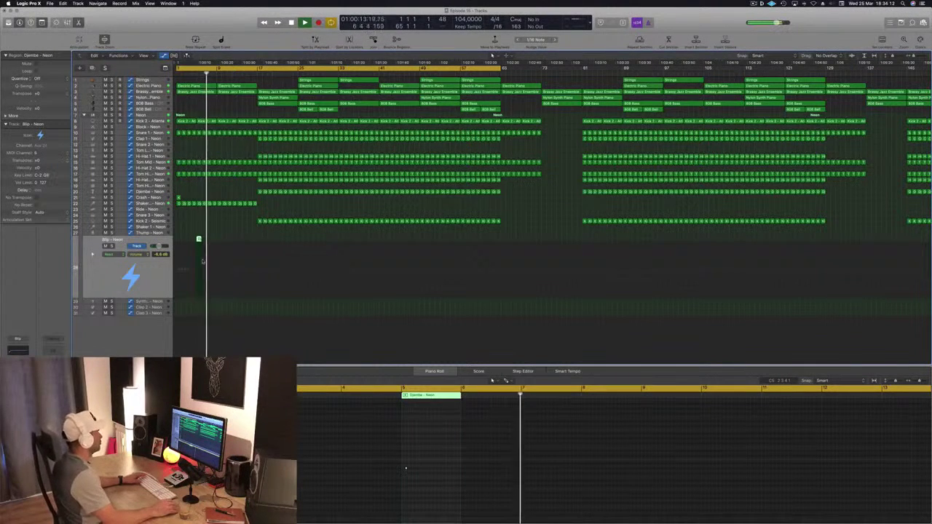
{"action": "scroll", "coordinate": [228, 244], "scroll_direction": "up", "scroll_amount": 2}
{"action": "scroll", "coordinate": [227, 244], "scroll_direction": "up", "scroll_amount": 3}
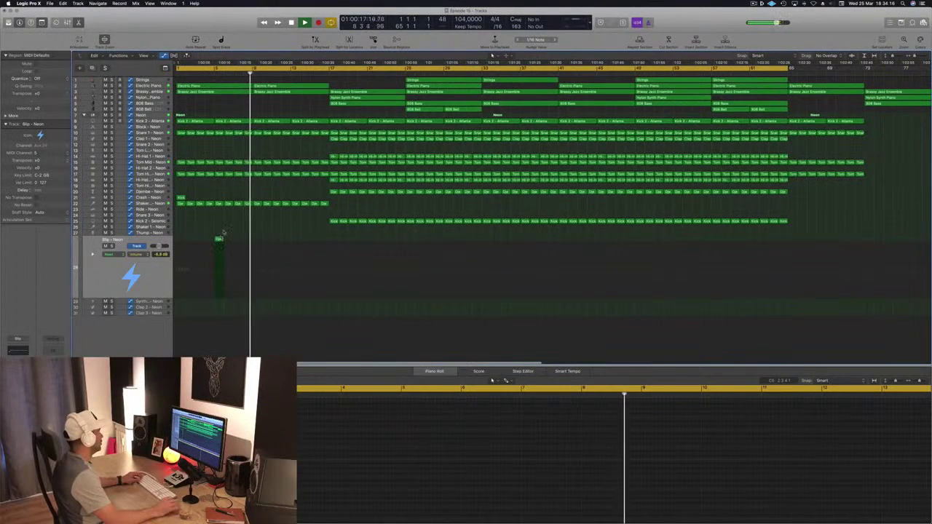
{"action": "left_click", "coordinate": [218, 243]}
{"action": "left_click_drag", "start_coordinate": [218, 243], "coordinate": [295, 244]}
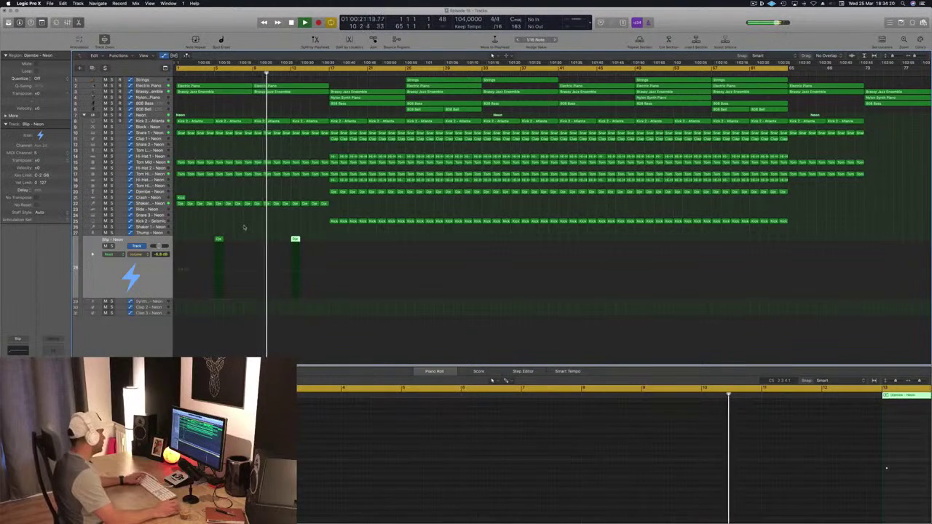
Stop playback and copy the Blip region at bar 5 onto the Thump track at bar 9
{"action": "left_click", "coordinate": [218, 239]}
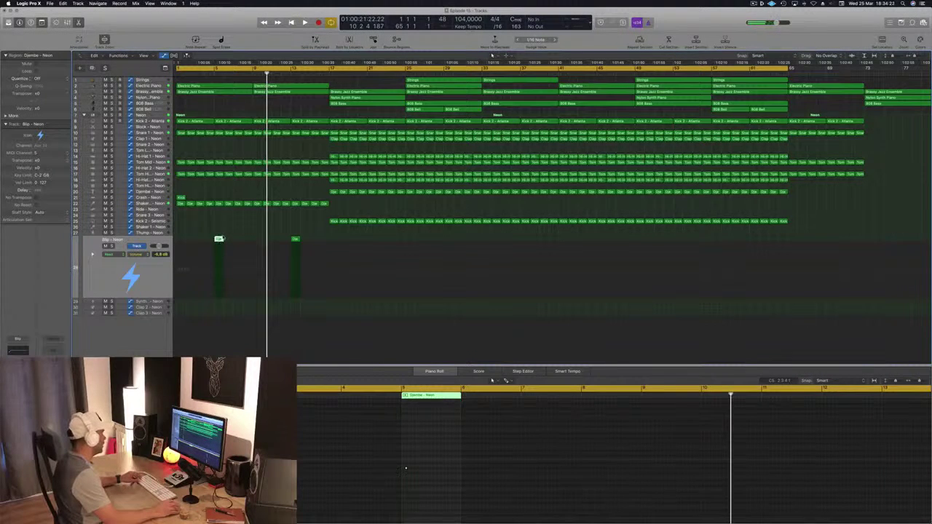
{"action": "left_click_drag", "start_coordinate": [219, 239], "coordinate": [257, 233]}
{"action": "left_click", "coordinate": [612, 449]}
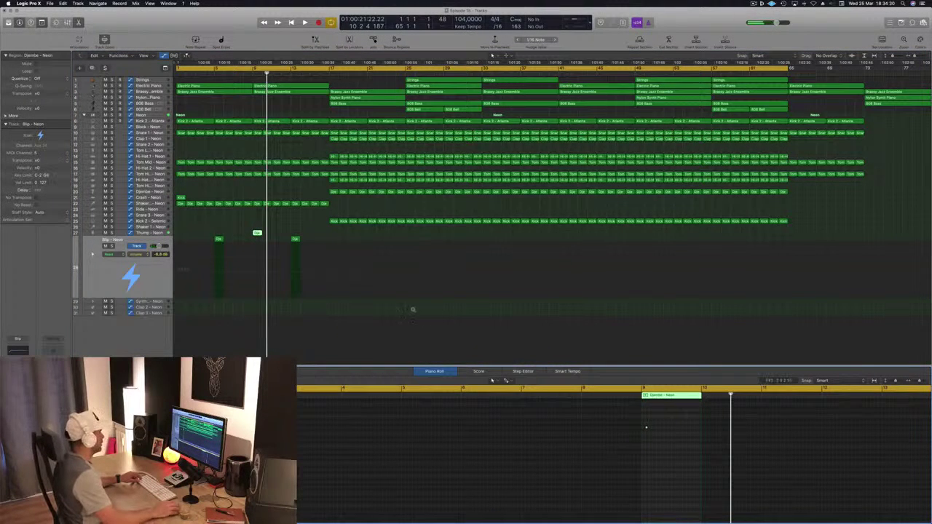
Play the song from the beginning, select the Blip region at bar 5 and listen through to the Thump region at bar 9
{"action": "key", "text": "Return"}
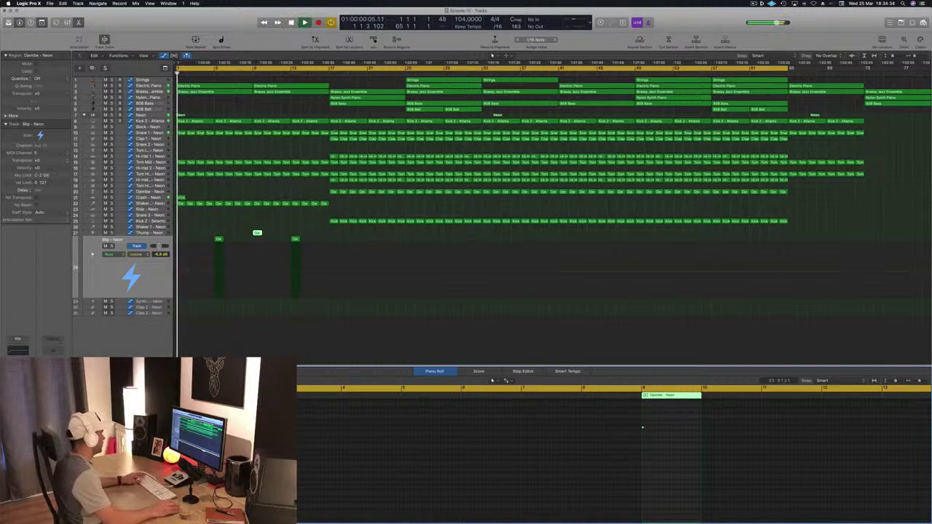
{"action": "left_click", "coordinate": [204, 220]}
{"action": "left_click", "coordinate": [218, 240]}
{"action": "left_click", "coordinate": [218, 239]}
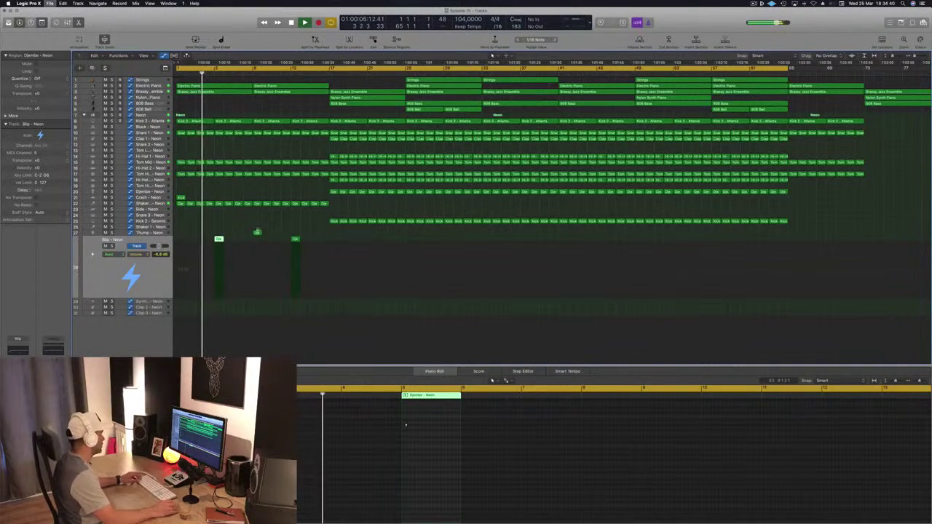
{"action": "key", "text": "shift+period"}
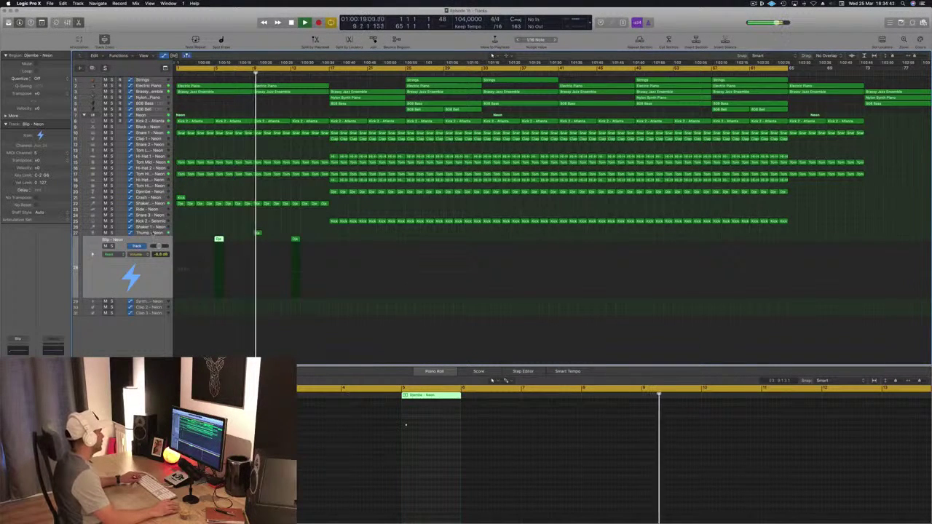
Select the Thump track, open the sound library, audition the cowbell patches and load Cowbell - Atlanta
{"action": "key", "text": "Up"}
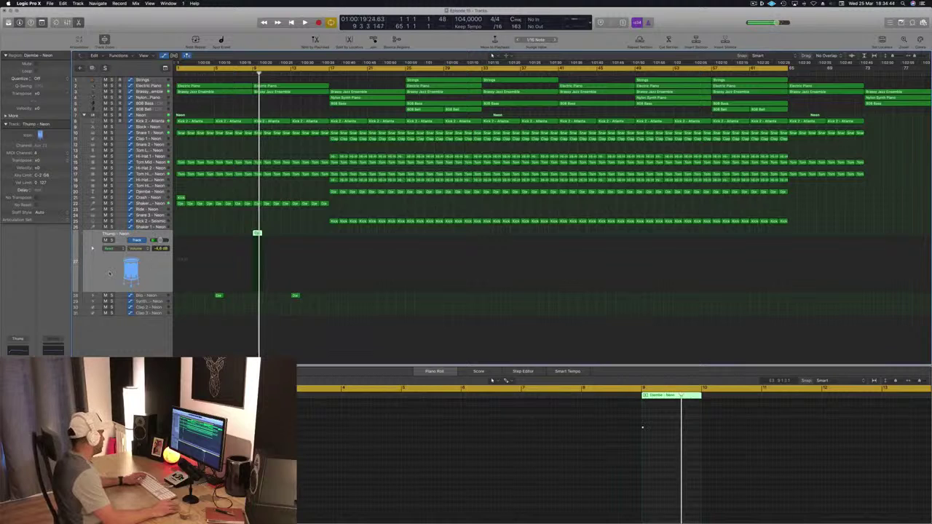
{"action": "left_click", "coordinate": [8, 22]}
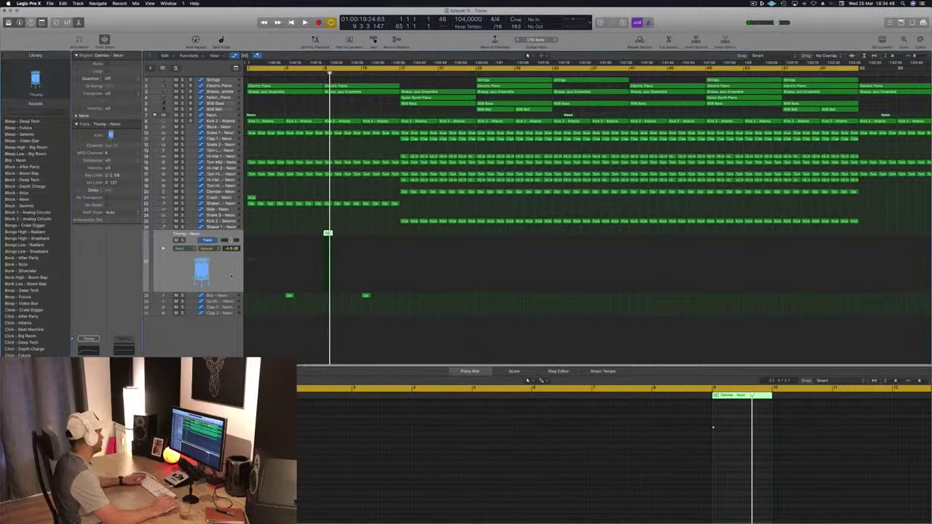
{"action": "scroll", "coordinate": [29, 236], "scroll_direction": "down", "scroll_amount": 5}
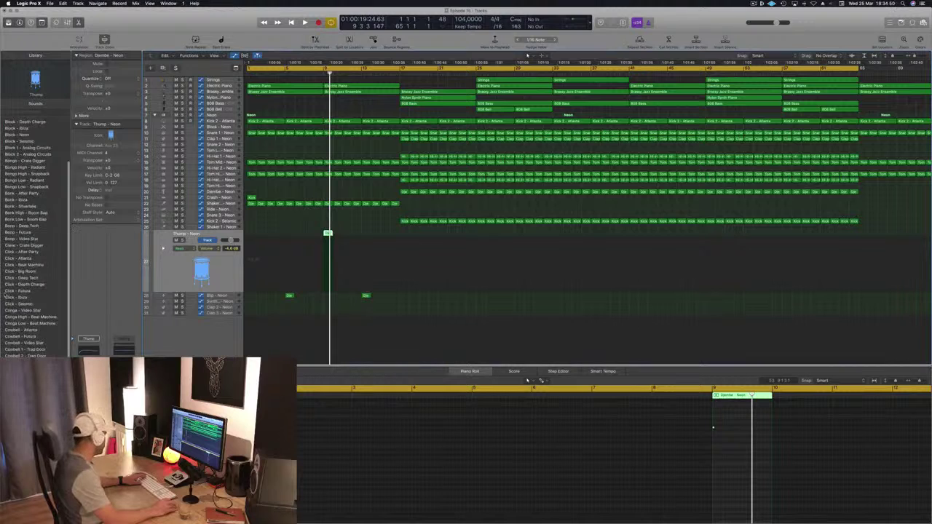
{"action": "scroll", "coordinate": [29, 292], "scroll_direction": "down", "scroll_amount": 3}
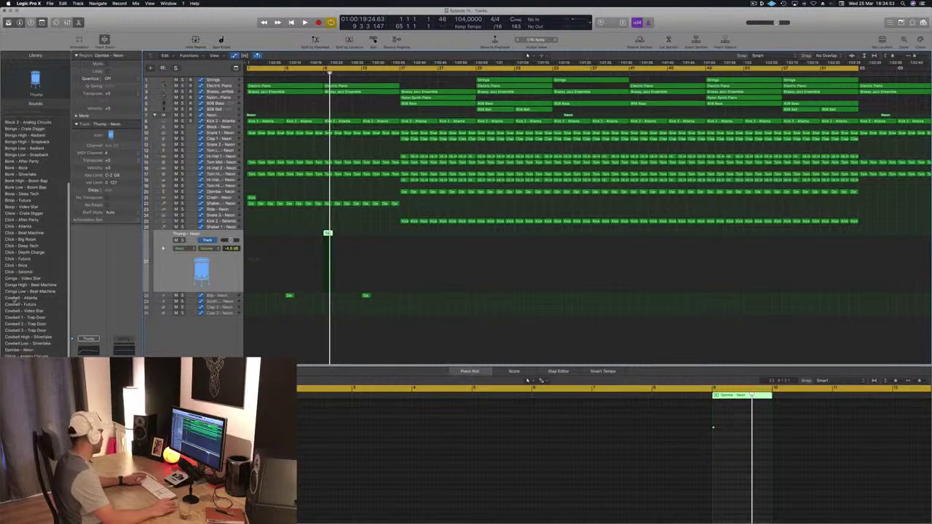
{"action": "left_click", "coordinate": [24, 305]}
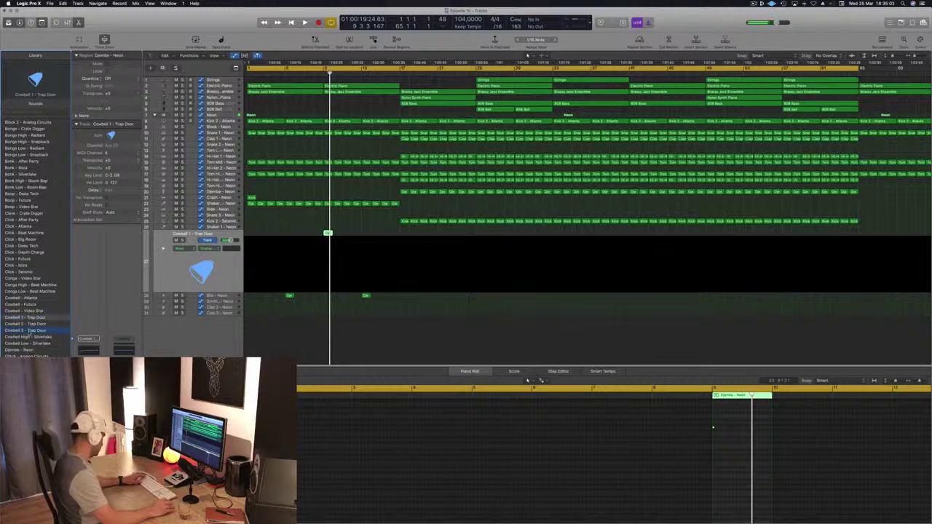
{"action": "left_click", "coordinate": [29, 297]}
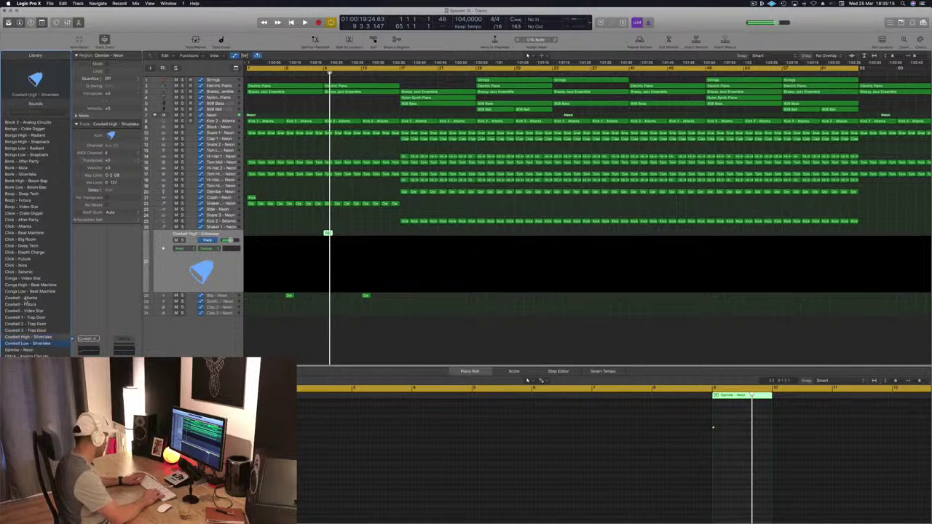
{"action": "key", "text": "Up"}
{"action": "key", "text": "Up"}
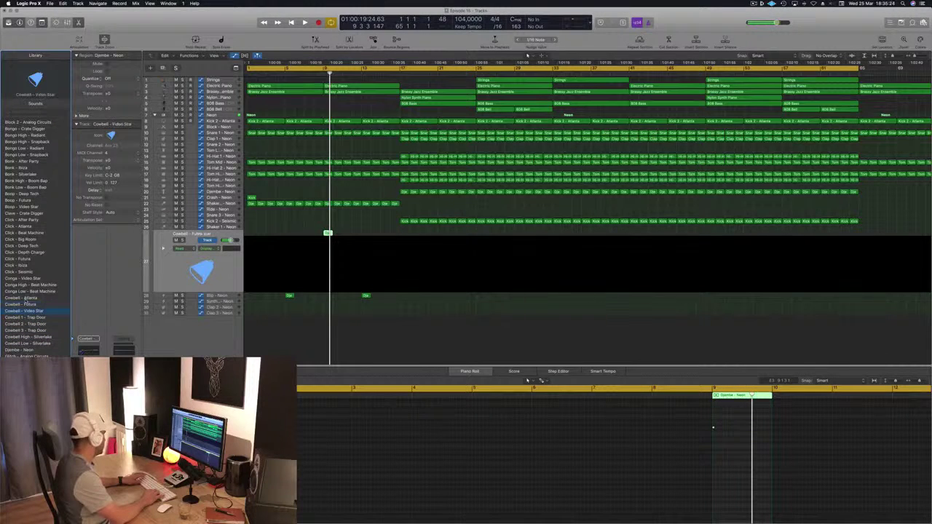
{"action": "left_click", "coordinate": [26, 298]}
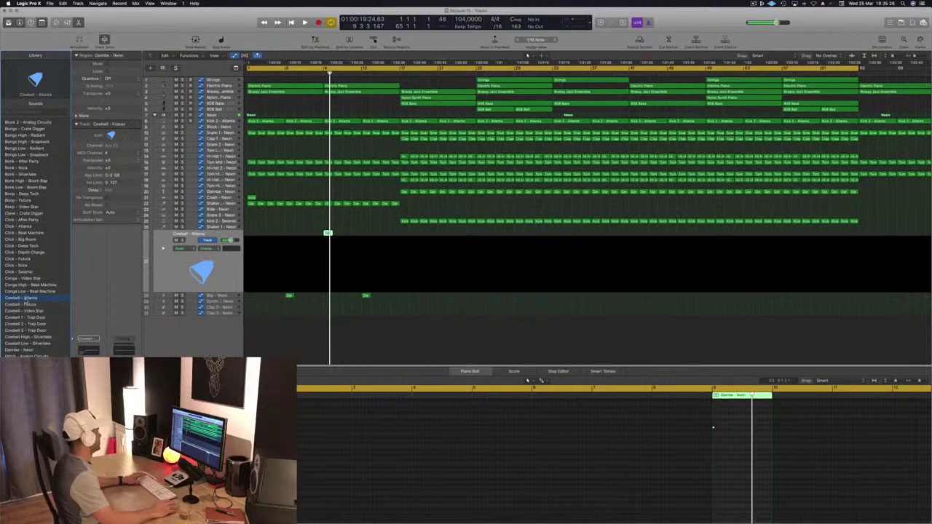
Play the song from the beginning to check the cowbell hit at bar 9 and save the project
{"action": "left_click", "coordinate": [281, 224]}
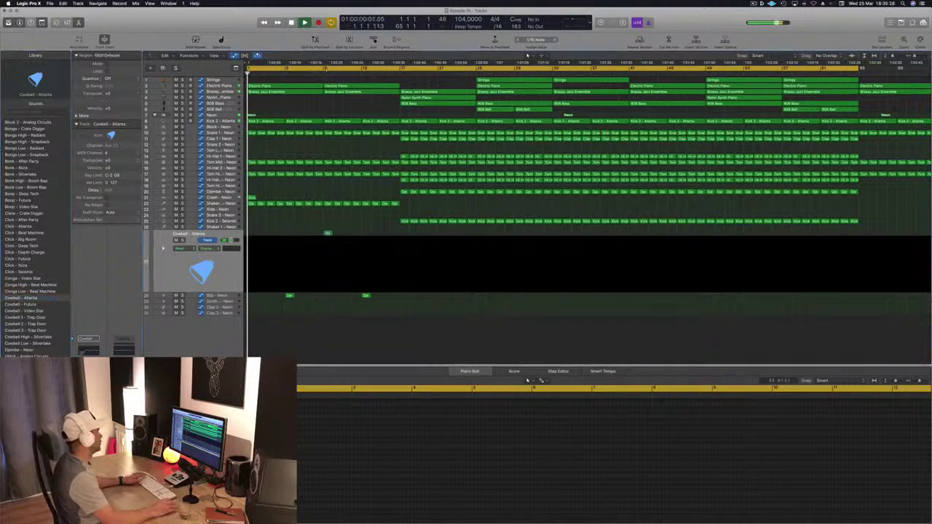
{"action": "key", "text": "space"}
{"action": "left_click", "coordinate": [329, 234]}
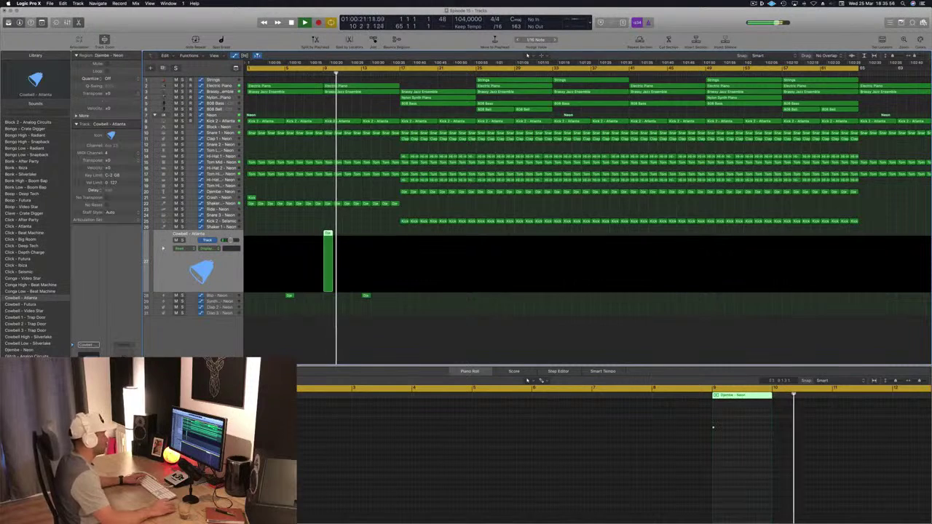
{"action": "left_click", "coordinate": [278, 234]}
{"action": "key", "text": "Return"}
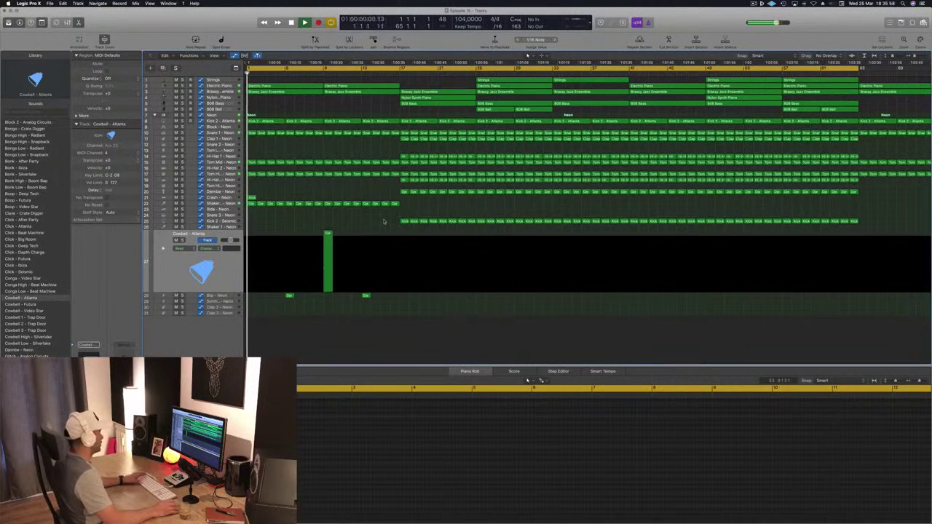
{"action": "key", "text": "super+s"}
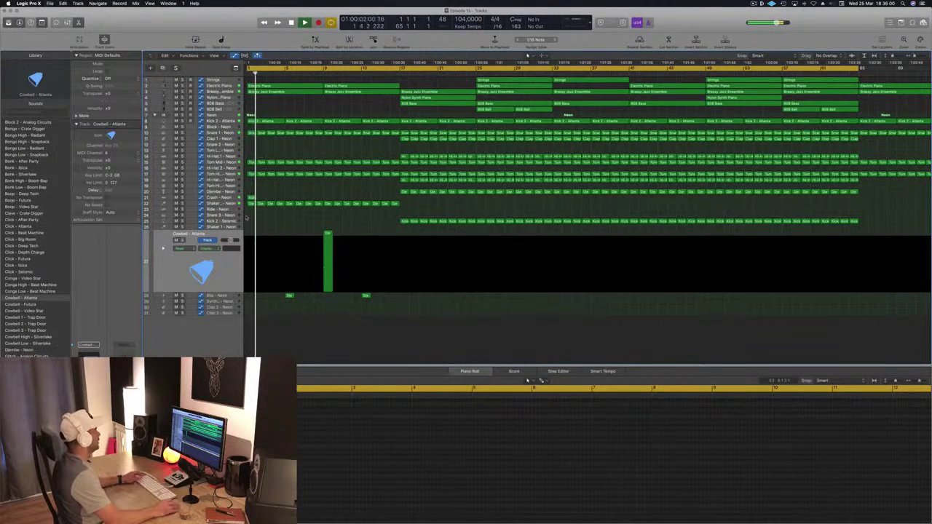
Set the Crash track's volume to -4.7 dB while replaying the song from the beginning
{"action": "key", "text": "Return"}
{"action": "left_click", "coordinate": [232, 197]}
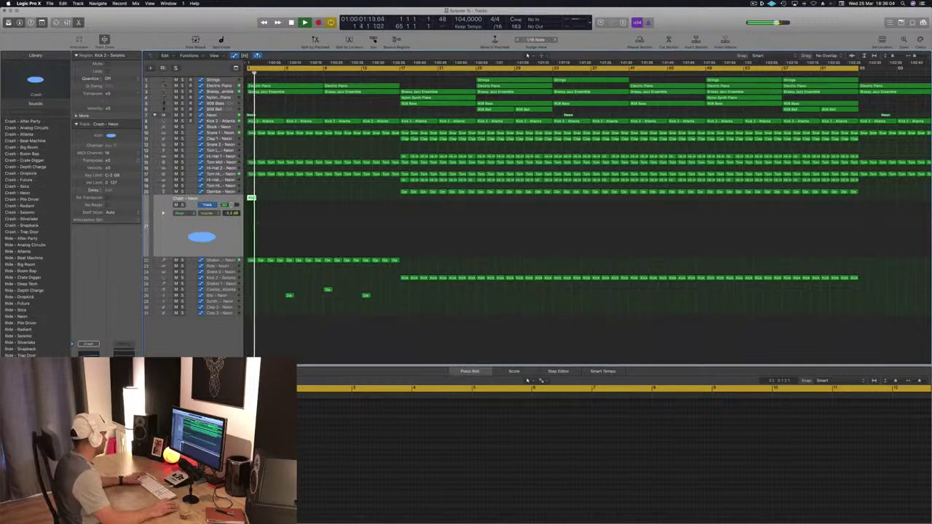
{"action": "key", "text": "Return"}
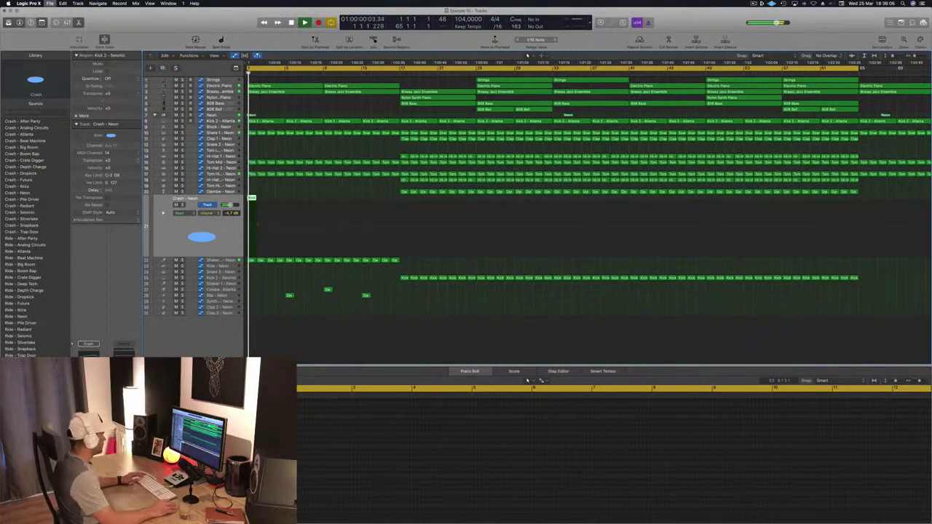
{"action": "left_click", "coordinate": [308, 329]}
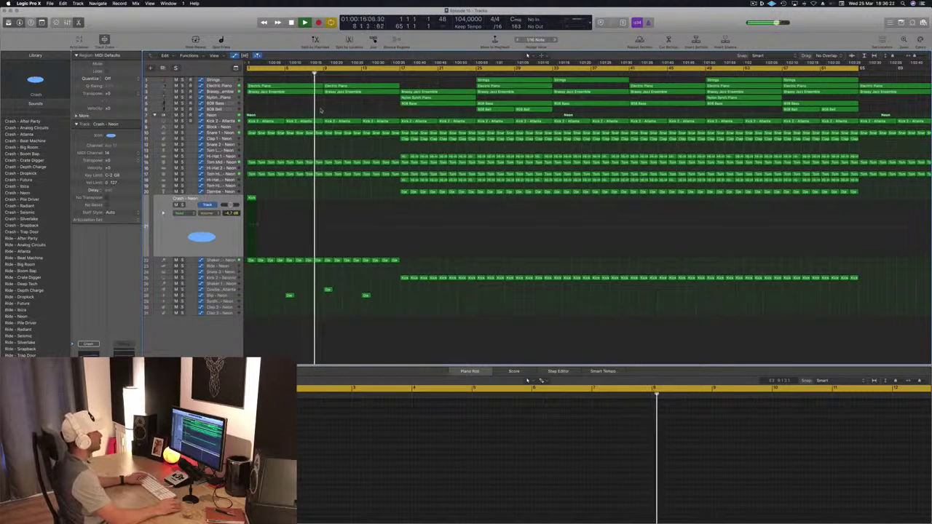
Copy the 808 Bass region from bar 17 to bar 9 during playback
{"action": "left_click", "coordinate": [503, 111]}
{"action": "left_click", "coordinate": [440, 107]}
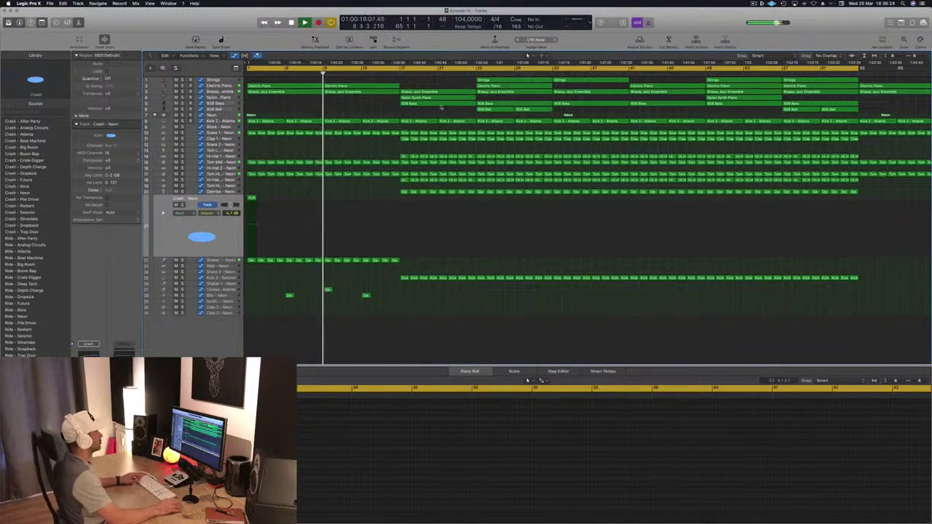
{"action": "left_click_drag", "start_coordinate": [440, 107], "coordinate": [365, 108]}
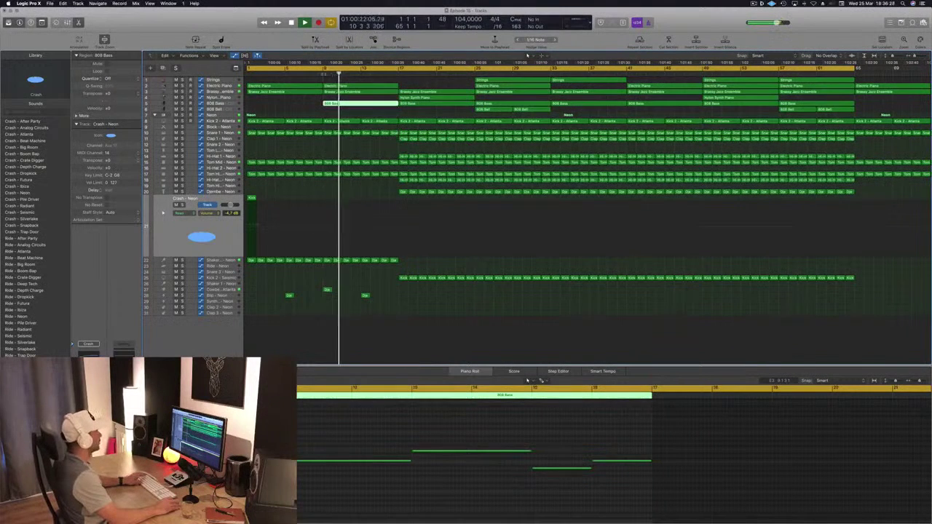
Resume playback near bar 8 and delete all notes after the first one in the copied 808 Bass region
{"action": "left_click", "coordinate": [313, 73]}
{"action": "left_click_drag", "start_coordinate": [486, 416], "coordinate": [762, 509]}
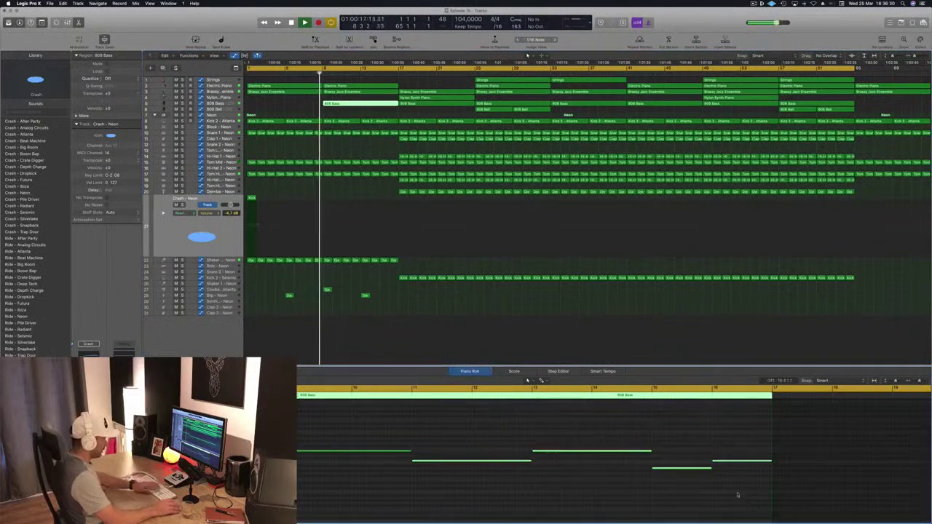
{"action": "key", "text": "Delete"}
{"action": "scroll", "coordinate": [419, 257], "scroll_direction": "down", "scroll_amount": 2}
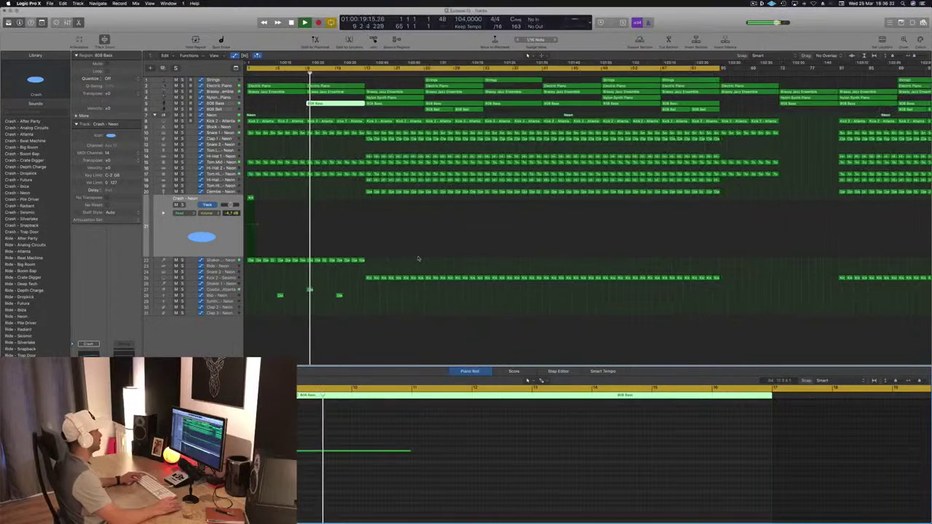
{"action": "left_click", "coordinate": [282, 104]}
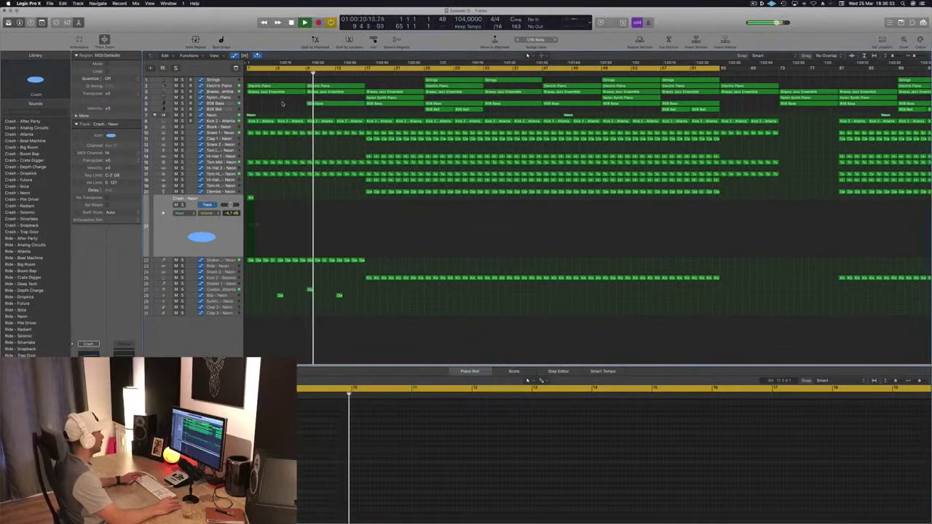
Split the 808 Bass region at bar 13 and delete its second half
{"action": "left_click", "coordinate": [321, 105]}
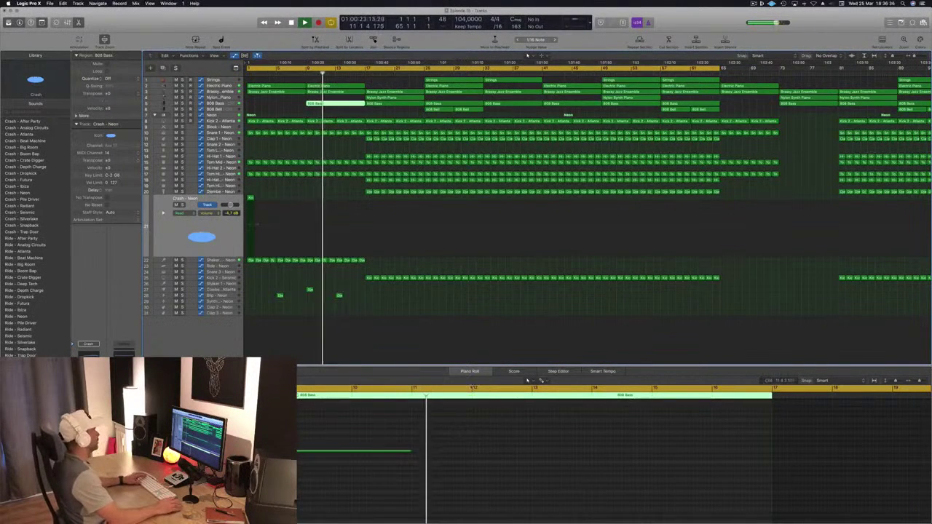
{"action": "double_click", "coordinate": [335, 103], "text": "super"}
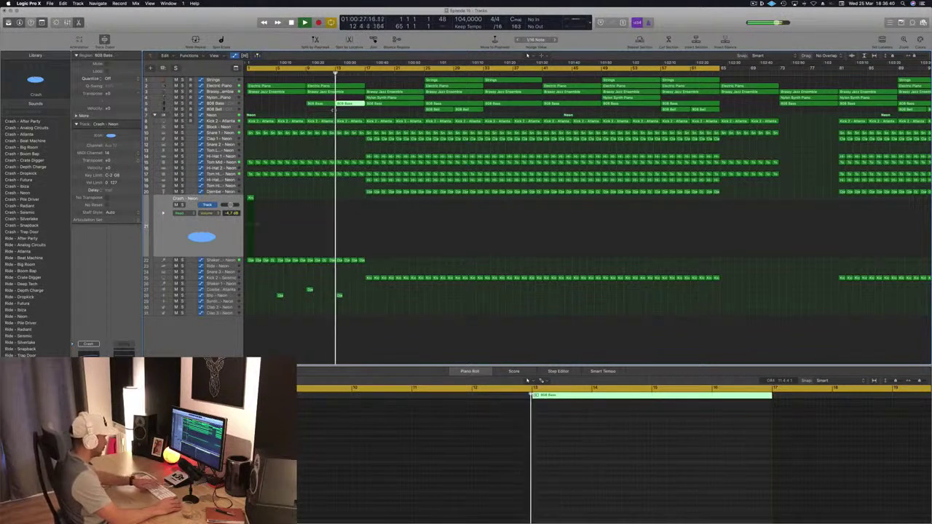
{"action": "key", "text": "Delete"}
Copy the shortened 808 Bass region from bar 9 to bar 13 and save the project
{"action": "left_click", "coordinate": [320, 103]}
{"action": "left_click_drag", "start_coordinate": [321, 104], "coordinate": [351, 104]}
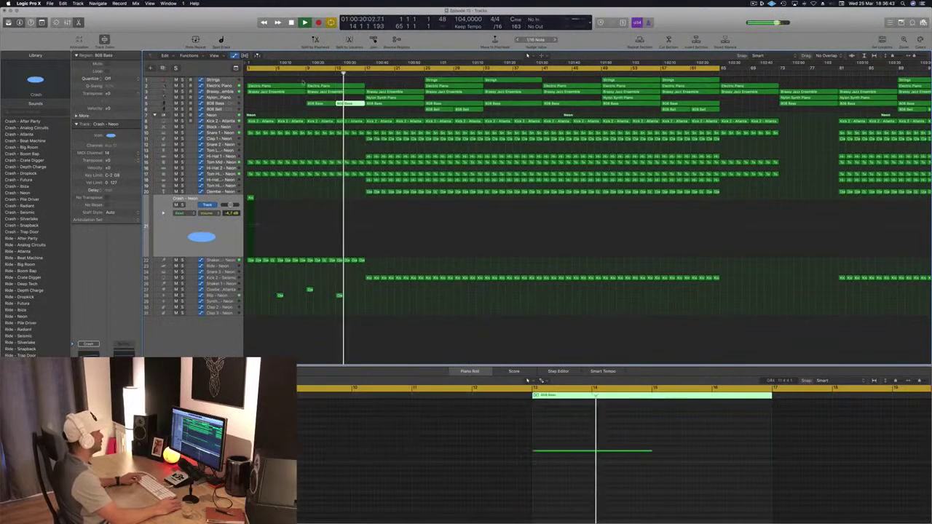
{"action": "left_click", "coordinate": [266, 110]}
{"action": "key", "text": "super+s"}
{"action": "key", "text": "super+Left"}
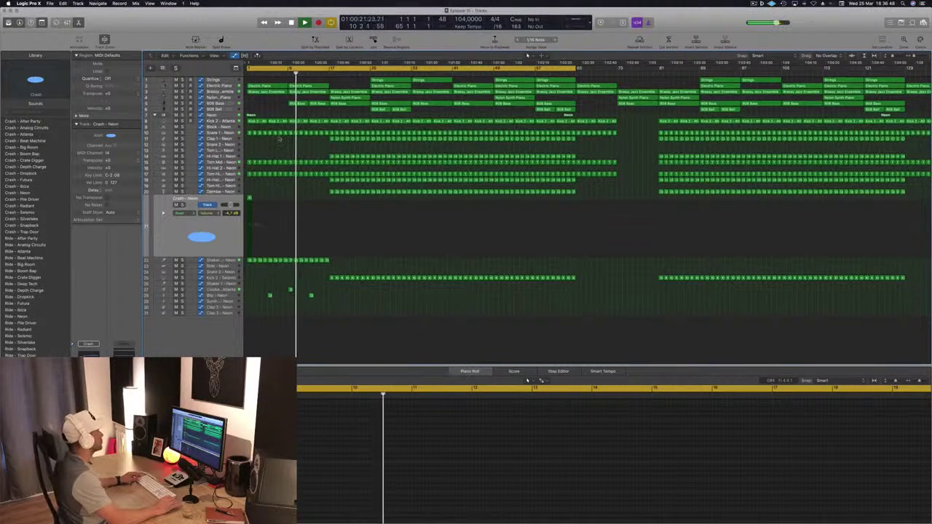
Lower the Shaker 2 - Neon track's volume to -28.5 dB and clear the region selection
{"action": "key", "text": "Down"}
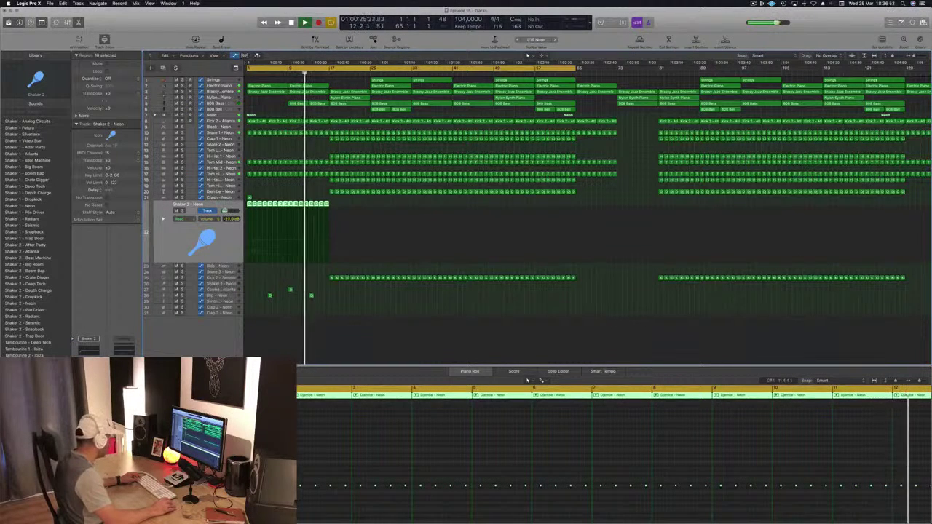
{"action": "left_click", "coordinate": [426, 342]}
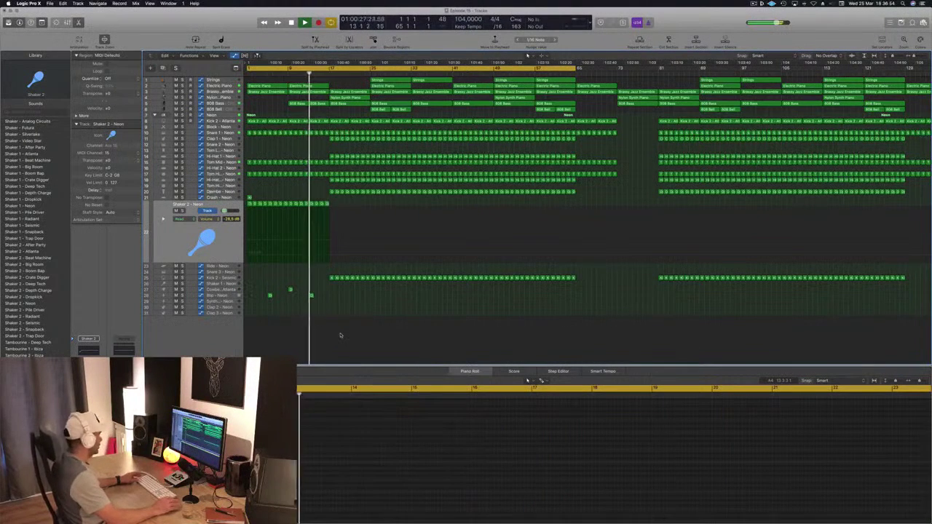
Play back the intro from the beginning and again before bar 17 to review its transition into the next section
{"action": "key", "text": "super+Right"}
{"action": "key", "text": "super+Right"}
{"action": "key", "text": "super+Right"}
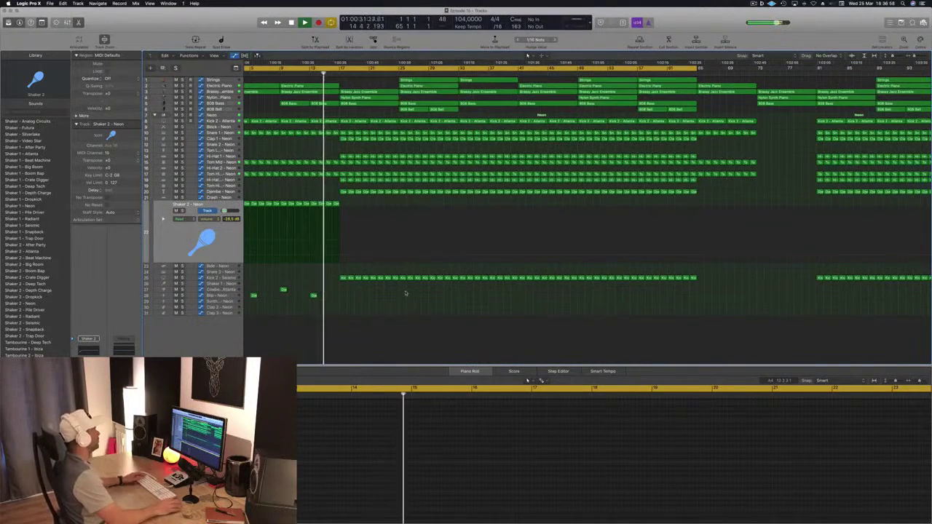
{"action": "key", "text": "super+Right"}
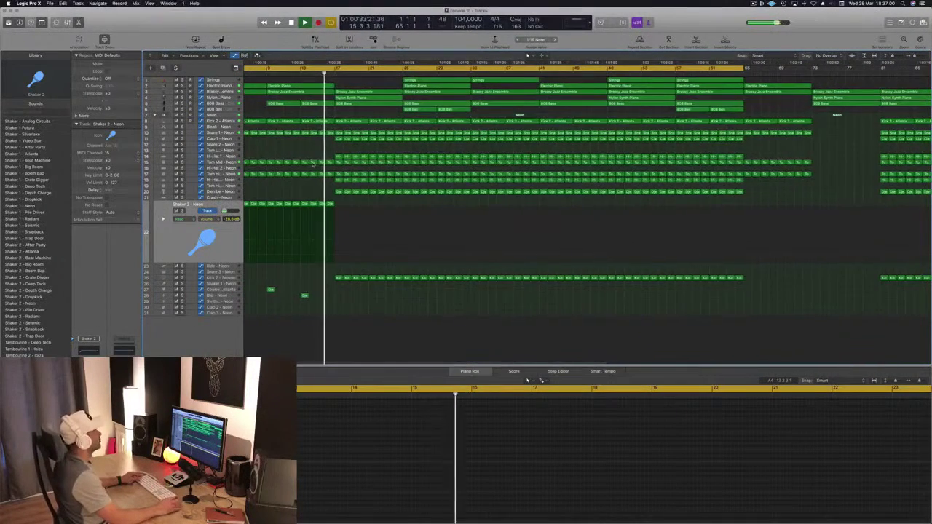
{"action": "key", "text": "super+Left"}
{"action": "key", "text": "super+Left"}
{"action": "key", "text": "super+Left"}
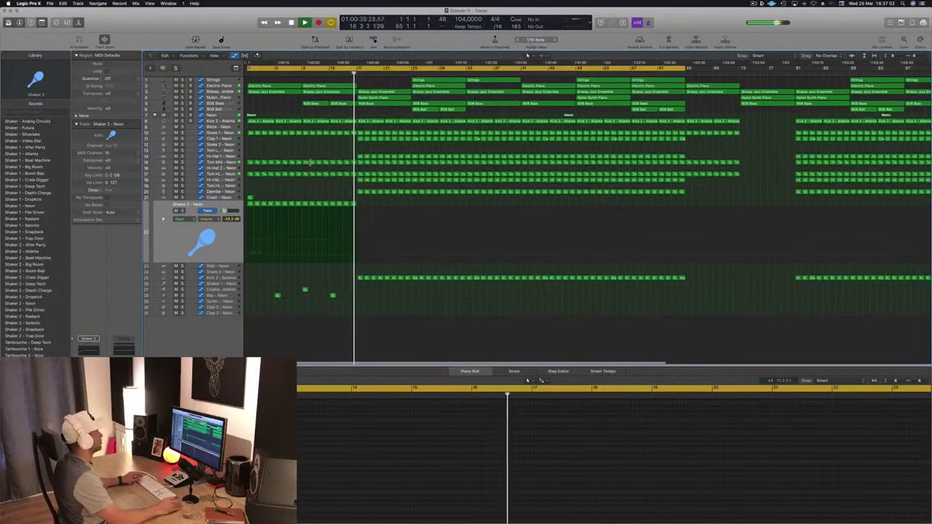
{"action": "key", "text": "super+Left"}
{"action": "key", "text": "super+Left"}
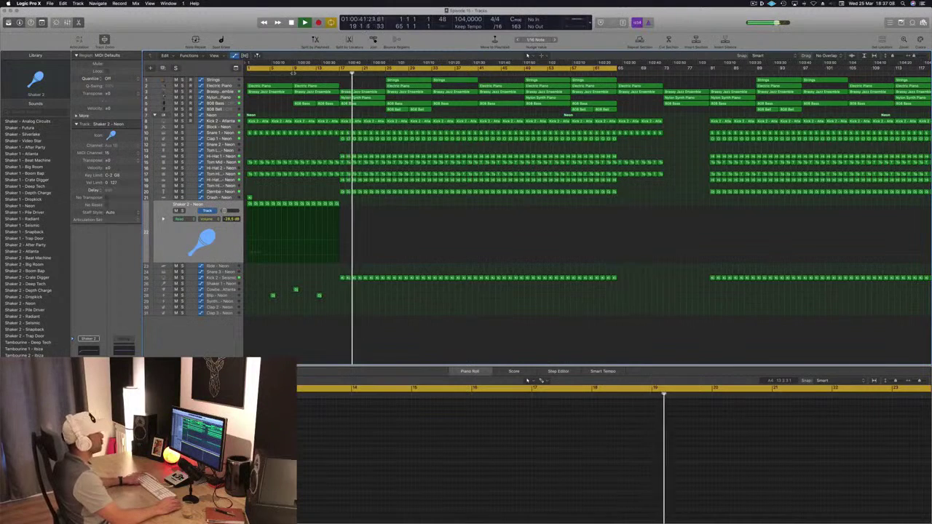
{"action": "key", "text": "Return"}
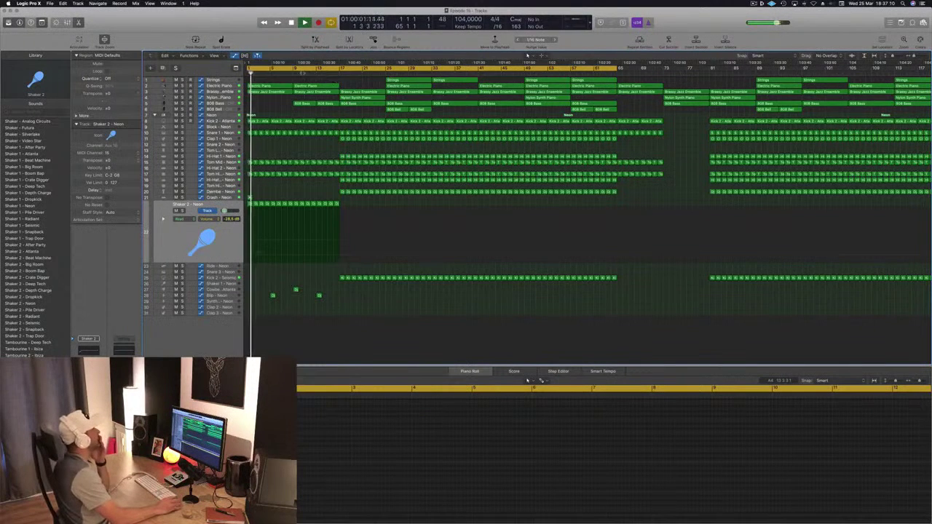
{"action": "left_click", "coordinate": [290, 74]}
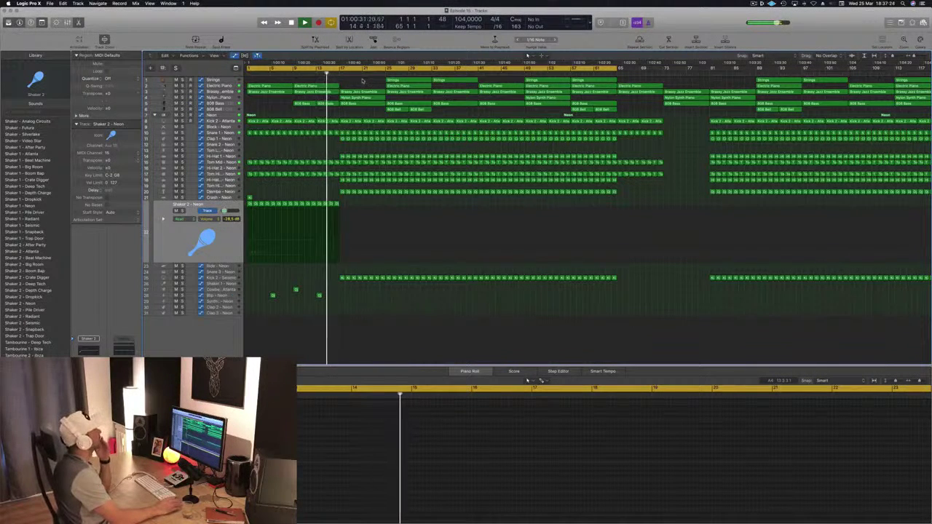
Delete the melodic regions between bars 17 and 33, and copy the Electric Piano, Brassy Jazz Ensemble and 808 Bass regions from bar 9 to bar 17
{"action": "left_click_drag", "start_coordinate": [365, 80], "coordinate": [397, 109]}
{"action": "key", "text": "Delete"}
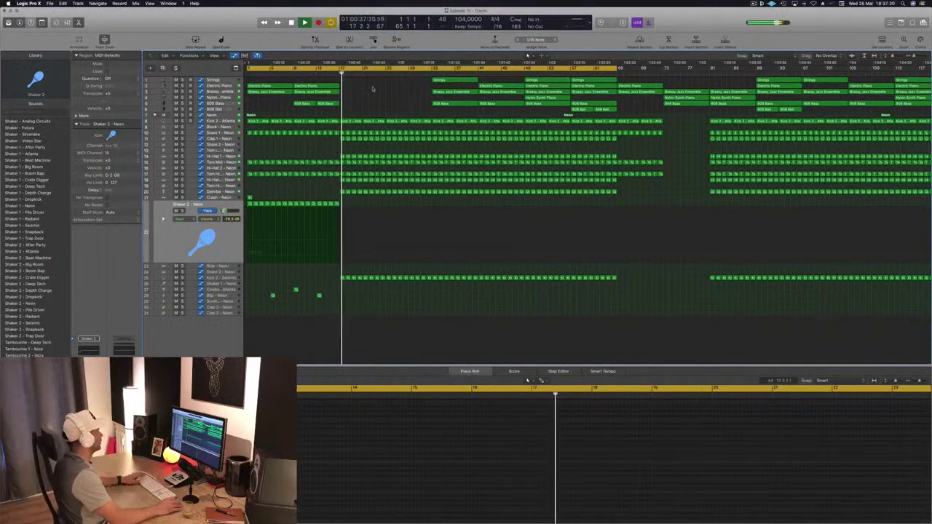
{"action": "left_click_drag", "start_coordinate": [343, 108], "coordinate": [356, 91]}
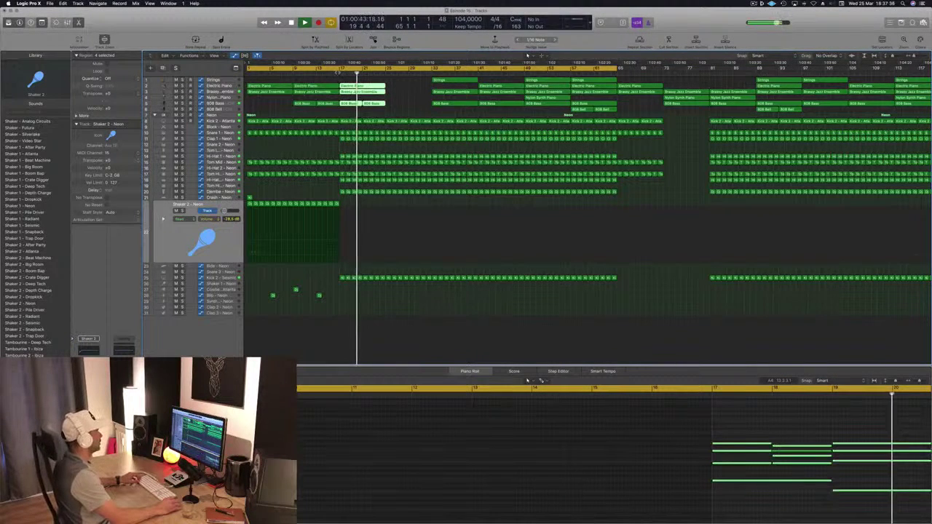
Copy the Strings region from bar 33 to bar 17 and select the Strings track during playback
{"action": "key", "text": "super+Left"}
{"action": "left_click", "coordinate": [222, 86]}
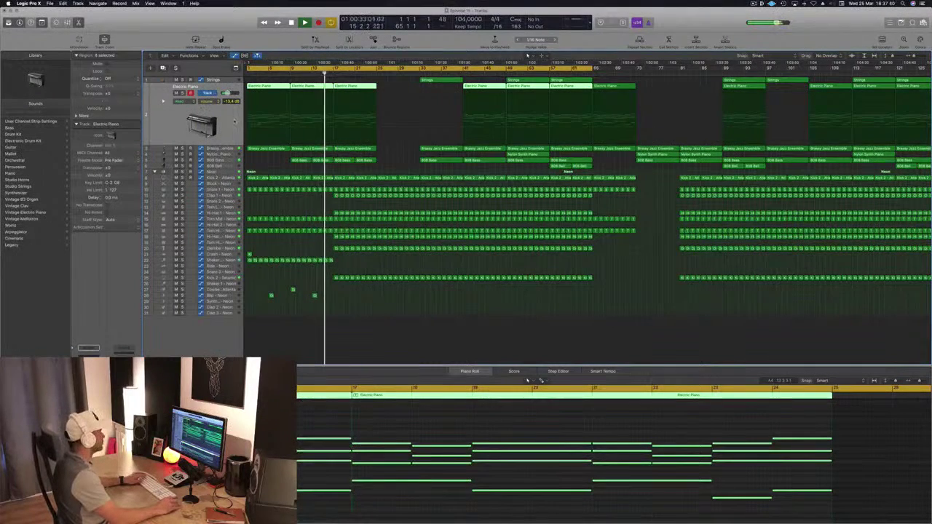
{"action": "left_click_drag", "start_coordinate": [426, 75], "coordinate": [304, 78]}
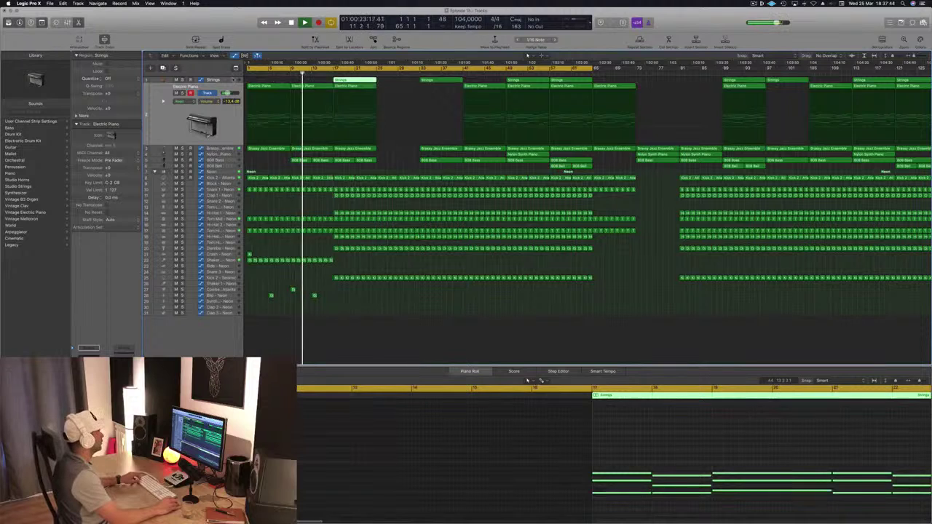
{"action": "left_click", "coordinate": [233, 80]}
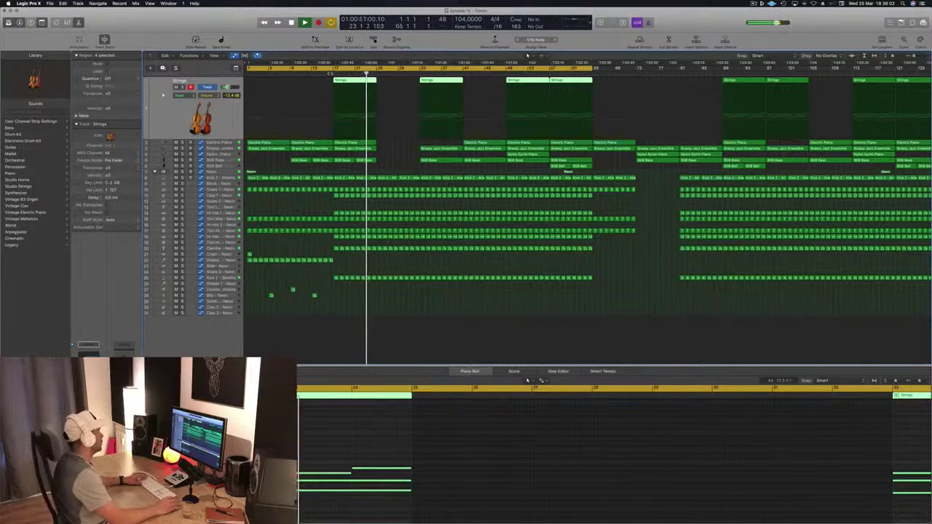
Copy the Strings, Electric Piano, Brassy Jazz Ensemble and 808 Bass regions from bar 17 to bar 25
{"action": "left_click", "coordinate": [395, 167]}
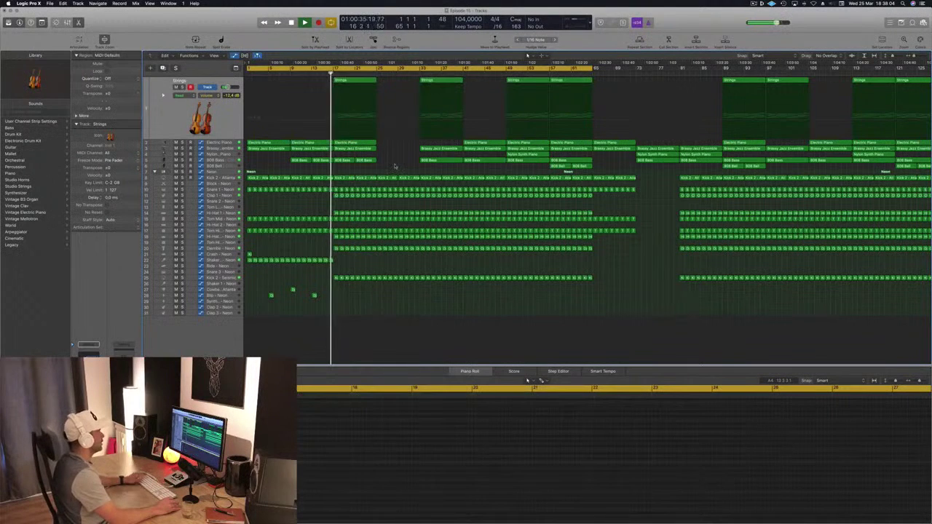
{"action": "left_click_drag", "start_coordinate": [393, 84], "coordinate": [343, 146]}
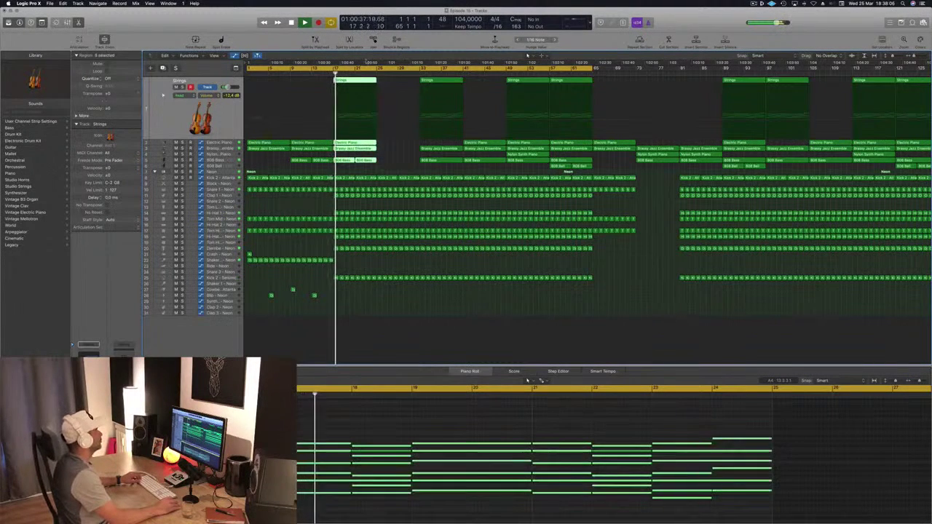
{"action": "left_click_drag", "start_coordinate": [350, 82], "coordinate": [392, 89]}
{"action": "key", "text": "super+Left"}
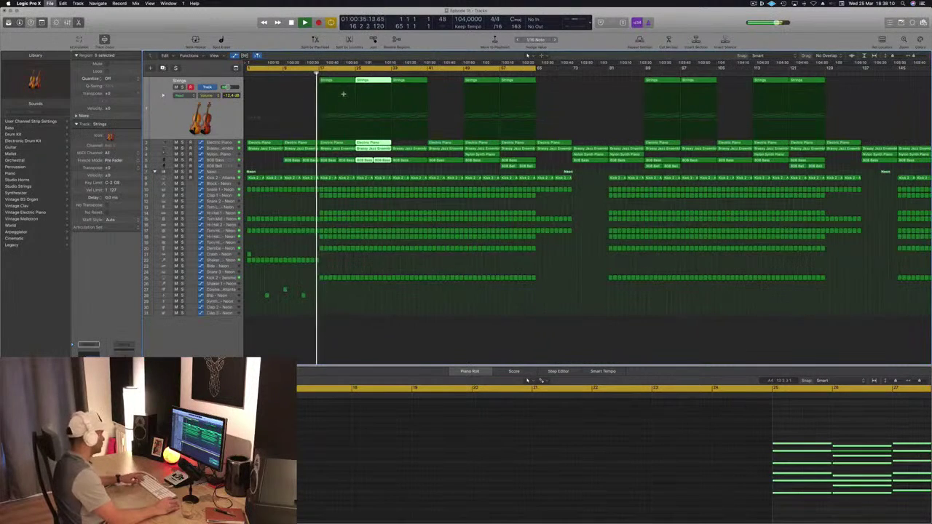
Solo the Electric Piano track briefly, then raise its volume to -6.8 dB in the full mix
{"action": "key", "text": "super+Right"}
{"action": "key", "text": "Down"}
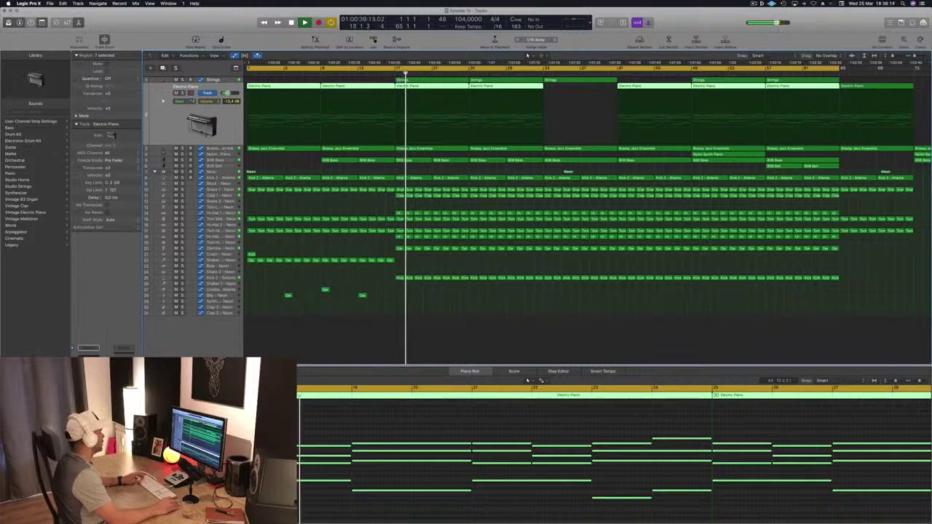
{"action": "left_click", "coordinate": [182, 93]}
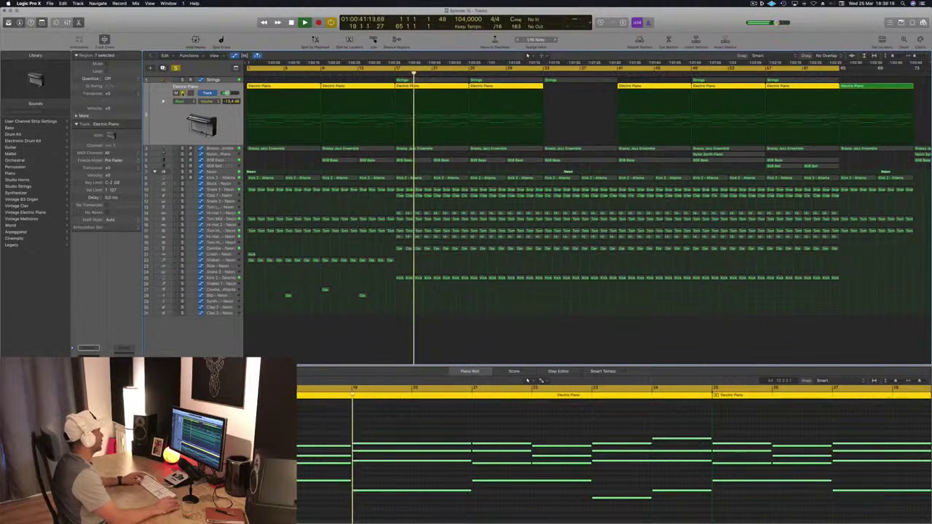
{"action": "left_click", "coordinate": [182, 93]}
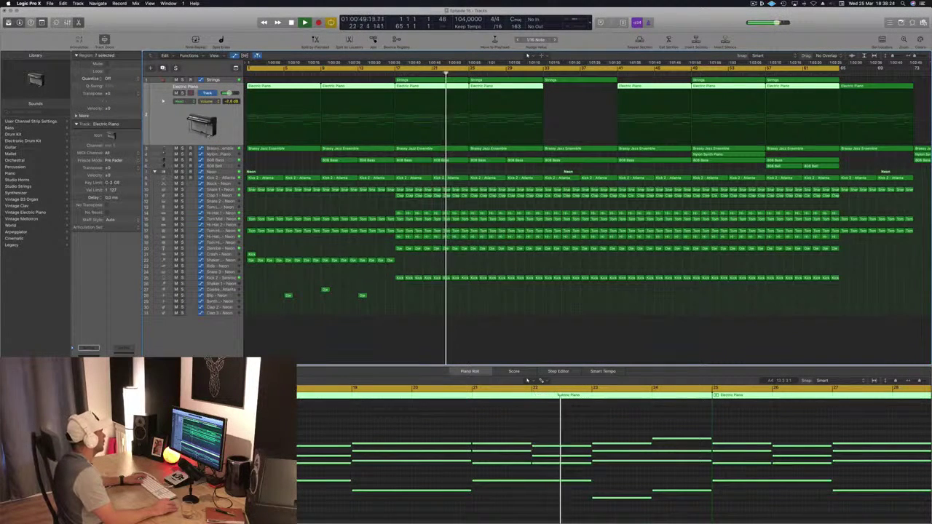
{"action": "key", "text": "super+Left"}
{"action": "key", "text": "super+Left"}
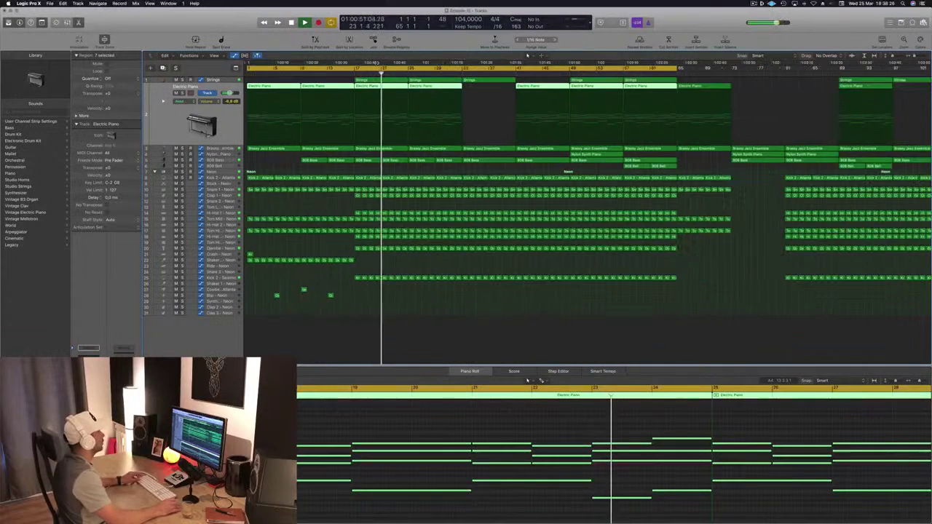
Copy the Shaker 2 regions of bars 1 to 16 to bar 17, and the Crash region from bar 1 to bar 17
{"action": "left_click", "coordinate": [335, 73]}
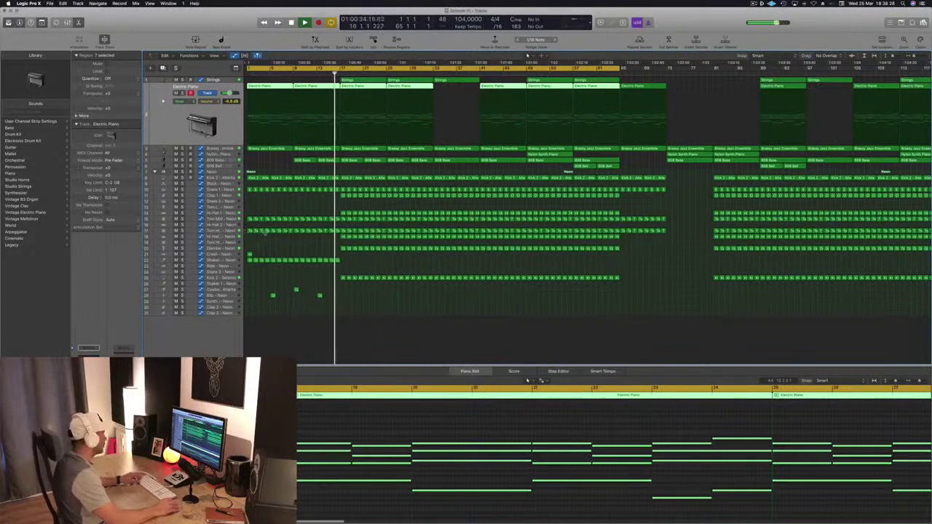
{"action": "left_click", "coordinate": [251, 261]}
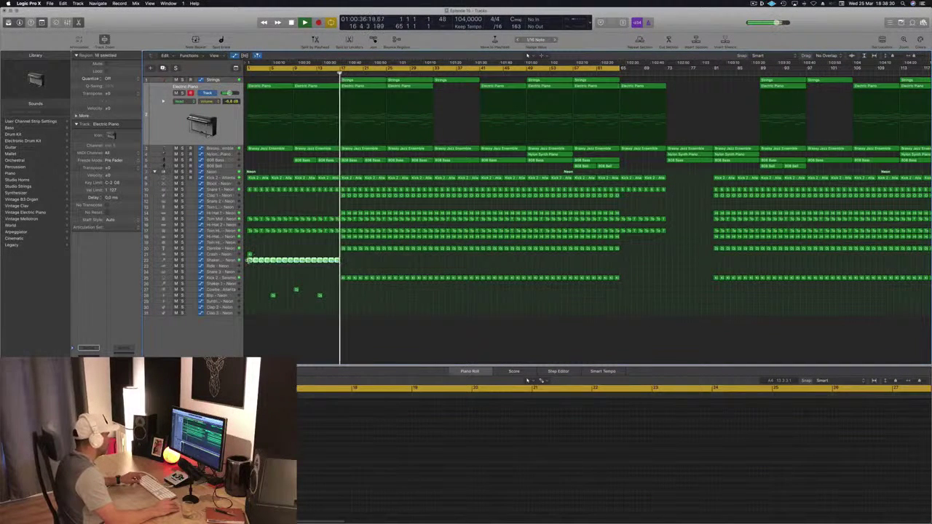
{"action": "left_click_drag", "start_coordinate": [252, 261], "coordinate": [346, 261]}
{"action": "left_click", "coordinate": [249, 255]}
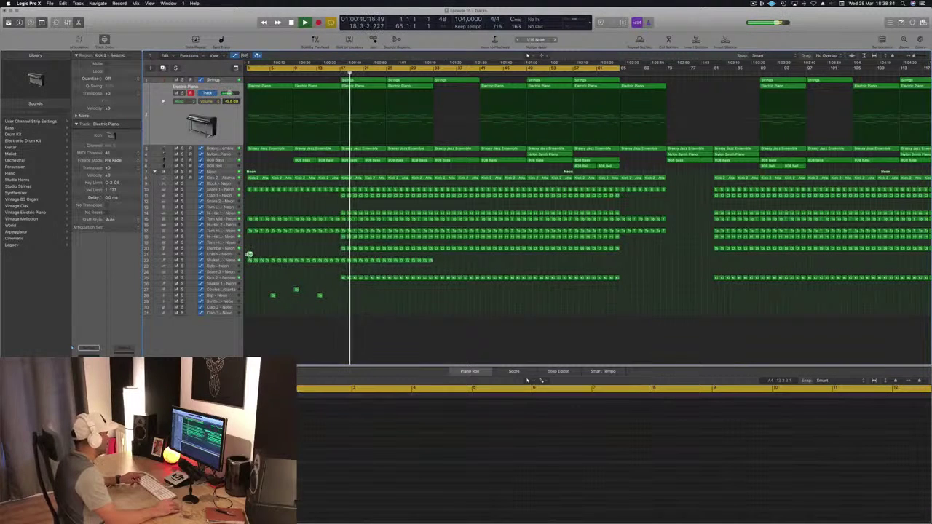
{"action": "left_click_drag", "start_coordinate": [249, 254], "coordinate": [343, 261]}
Clear bar 16 of drums by deleting its Snare 1, Tom Mid, Tom High Mid and Shaker 2 regions and shortening the Kick 2 - Atlanta region
{"action": "left_click", "coordinate": [333, 66]}
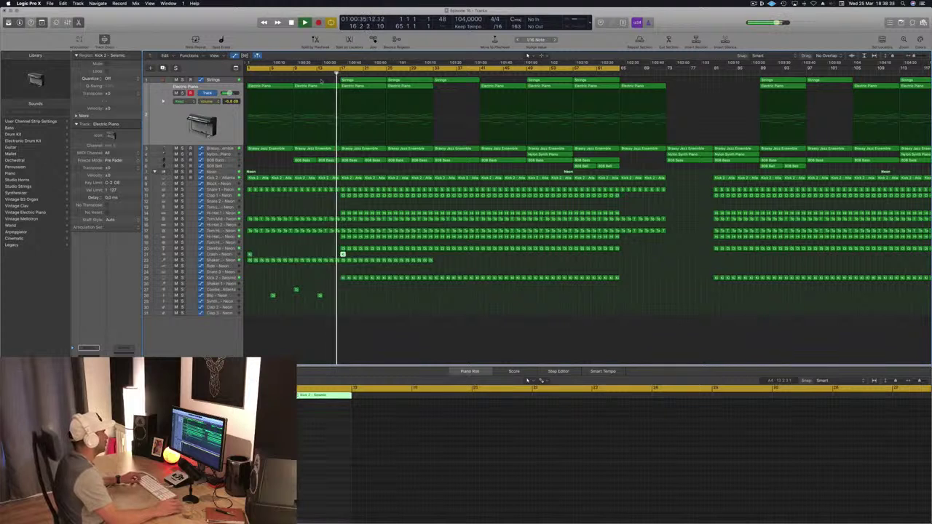
{"action": "scroll", "coordinate": [321, 110], "scroll_direction": "up", "scroll_amount": 5}
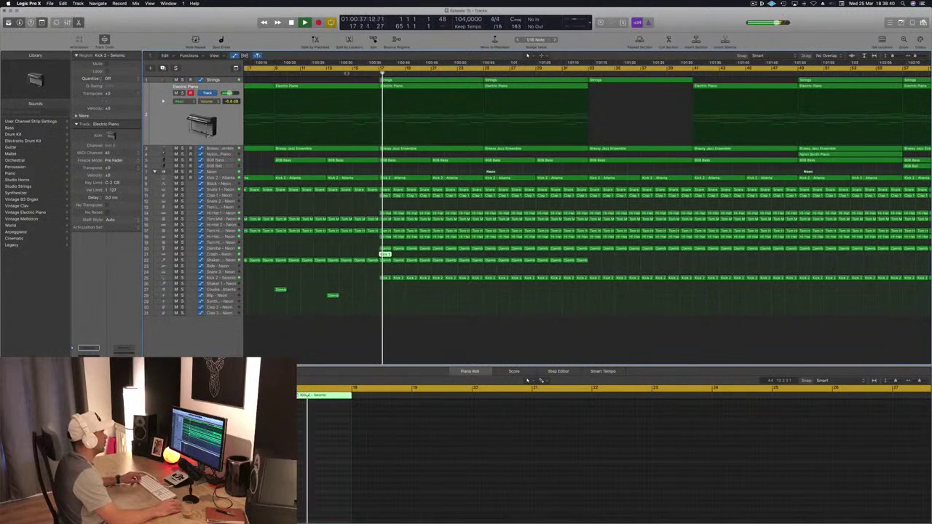
{"action": "left_click", "coordinate": [371, 191]}
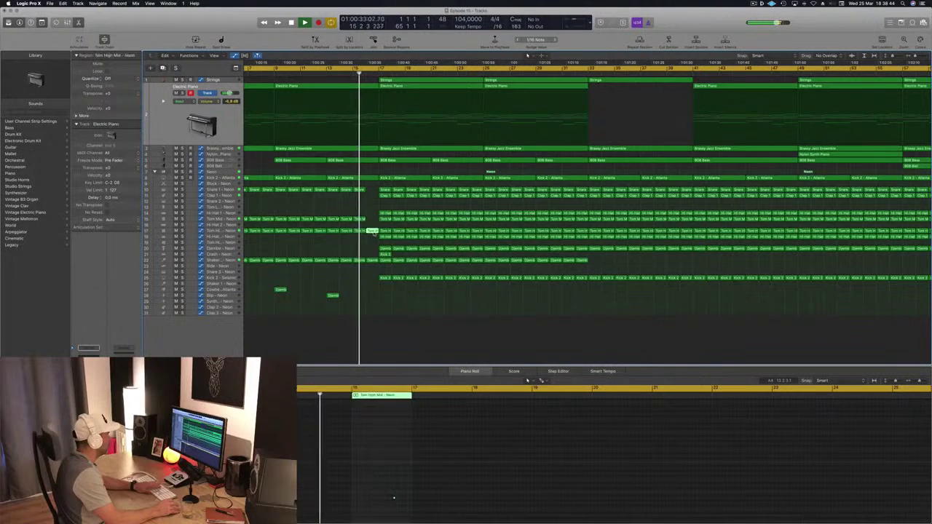
{"action": "left_click", "coordinate": [369, 266]}
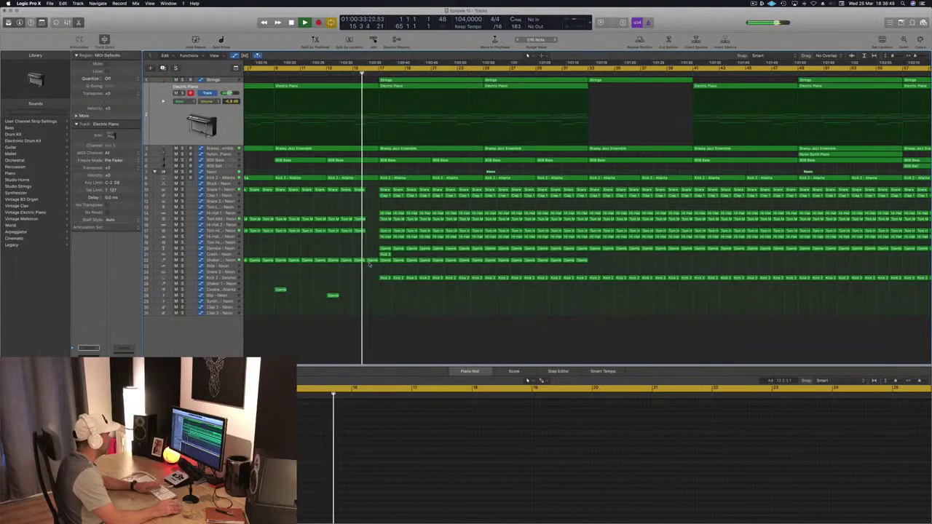
{"action": "left_click", "coordinate": [306, 207], "text": "ctrl+alt"}
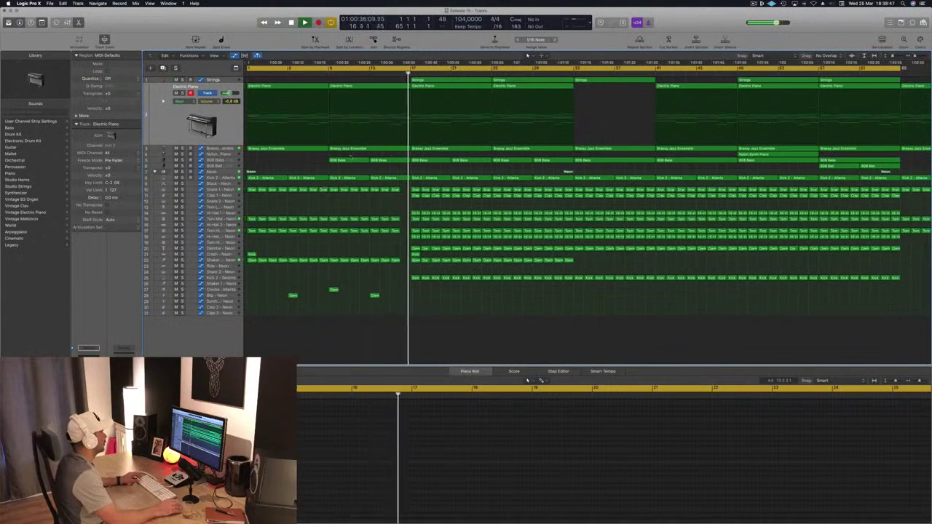
Replay the transition from about bar 14 and copy the Cowbell region from bar 9 to bar 16
{"action": "left_click", "coordinate": [379, 72]}
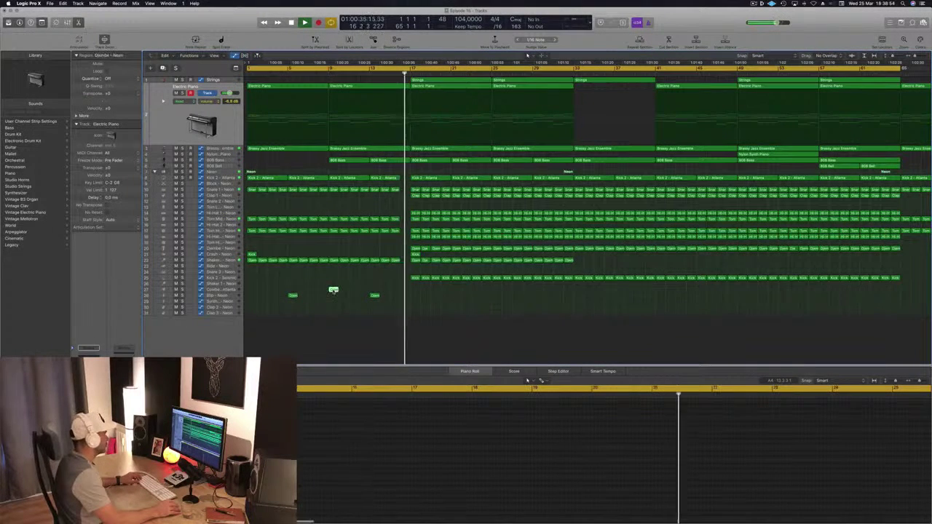
{"action": "left_click_drag", "start_coordinate": [333, 289], "coordinate": [406, 291]}
{"action": "scroll", "coordinate": [362, 171], "scroll_direction": "left", "scroll_amount": 2}
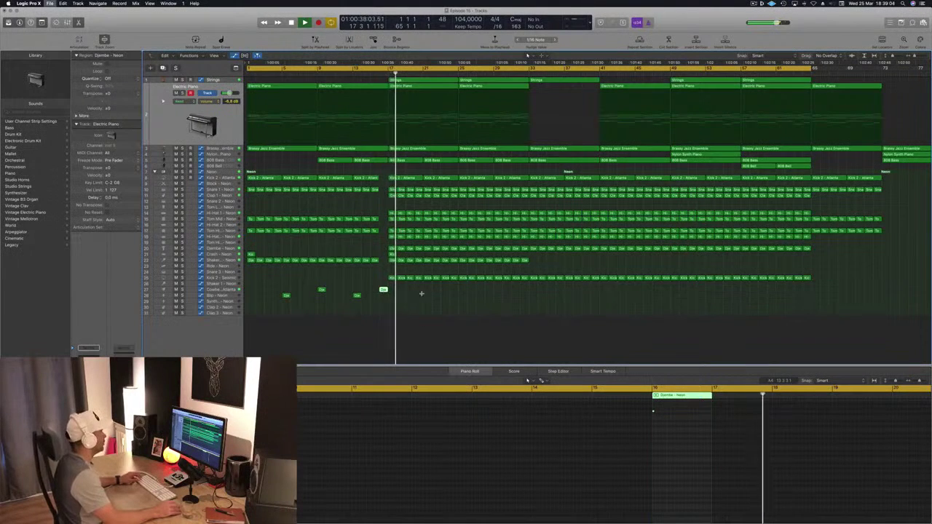
Select the main Neon drum kit track and open its Compressor settings
{"action": "scroll", "coordinate": [428, 177], "scroll_direction": "up", "scroll_amount": 2}
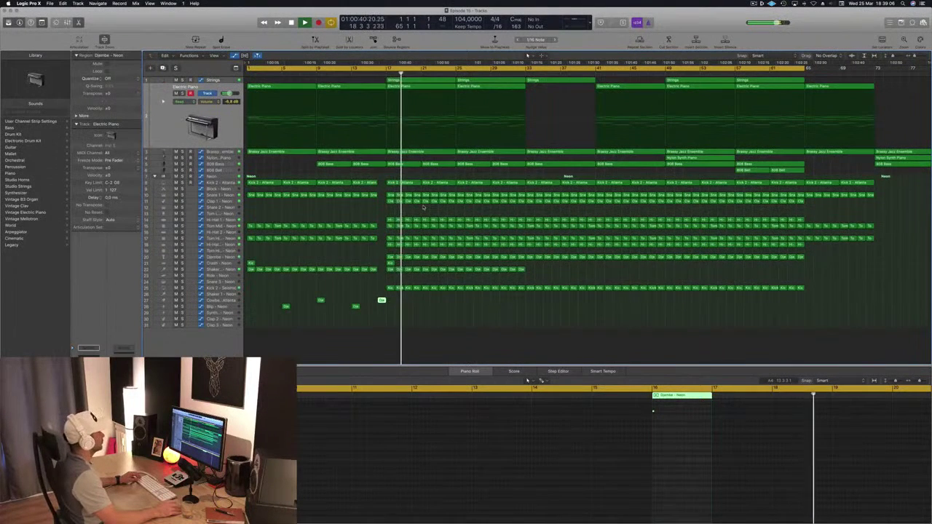
{"action": "scroll", "coordinate": [423, 210], "scroll_direction": "up", "scroll_amount": 3}
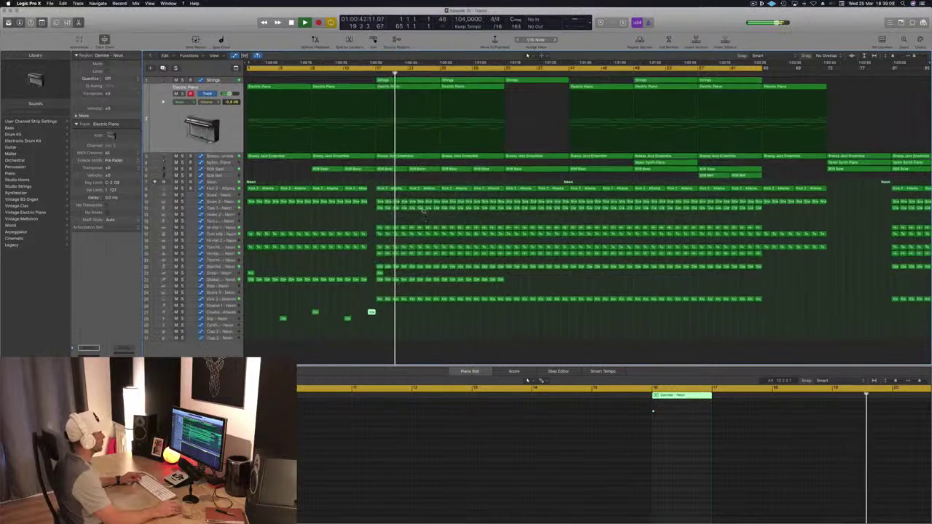
{"action": "scroll", "coordinate": [423, 211], "scroll_direction": "up", "scroll_amount": 4}
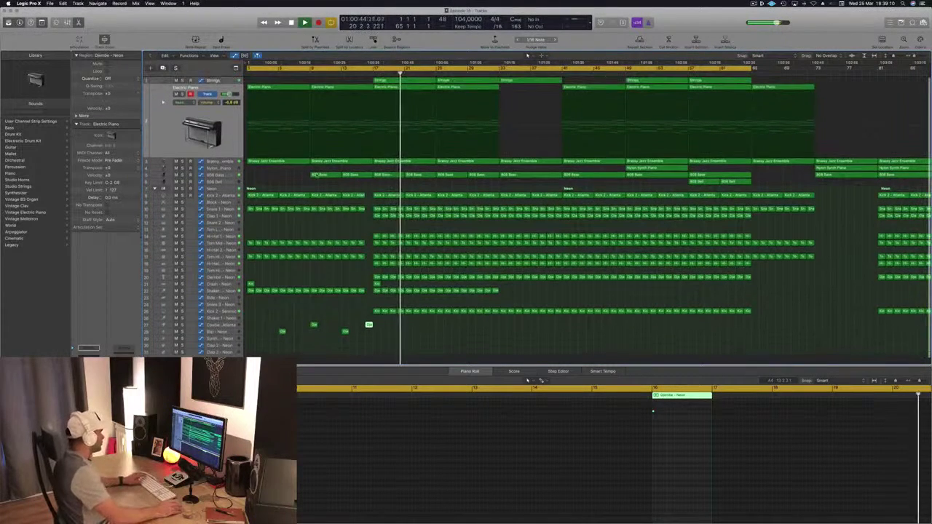
{"action": "left_click", "coordinate": [213, 187]}
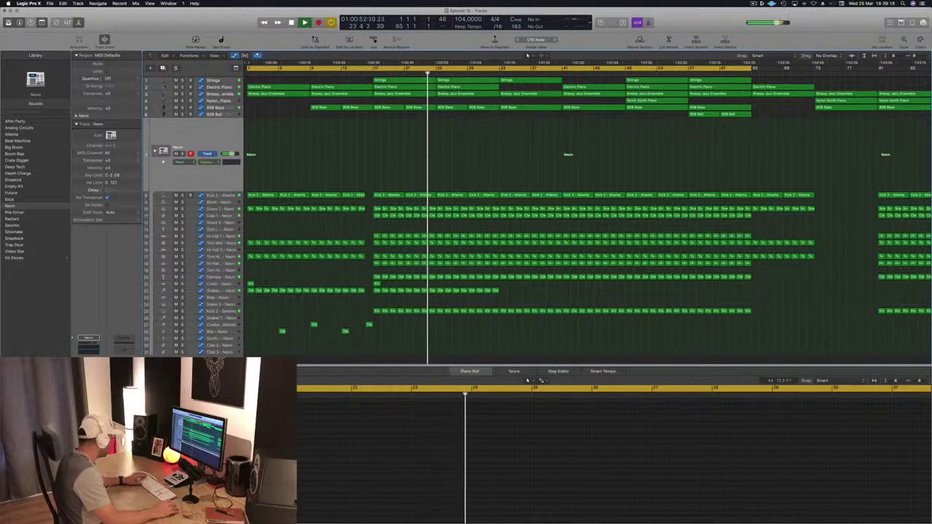
{"action": "key", "text": "v"}
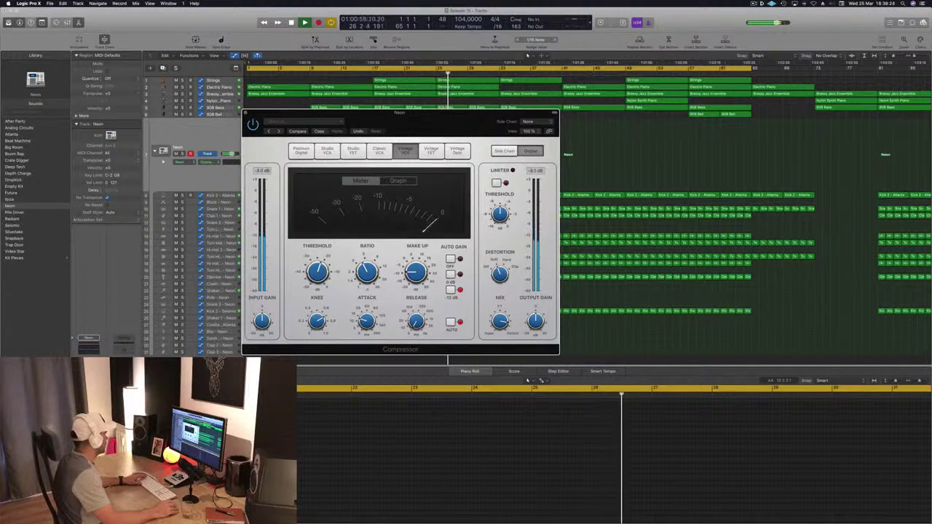
Add an Overdrive to the Neon drum kit with its Drive at 2.75 dB and close both plug-in windows
{"action": "left_click", "coordinate": [88, 386]}
{"action": "left_click_drag", "start_coordinate": [120, 15], "coordinate": [358, 67]}
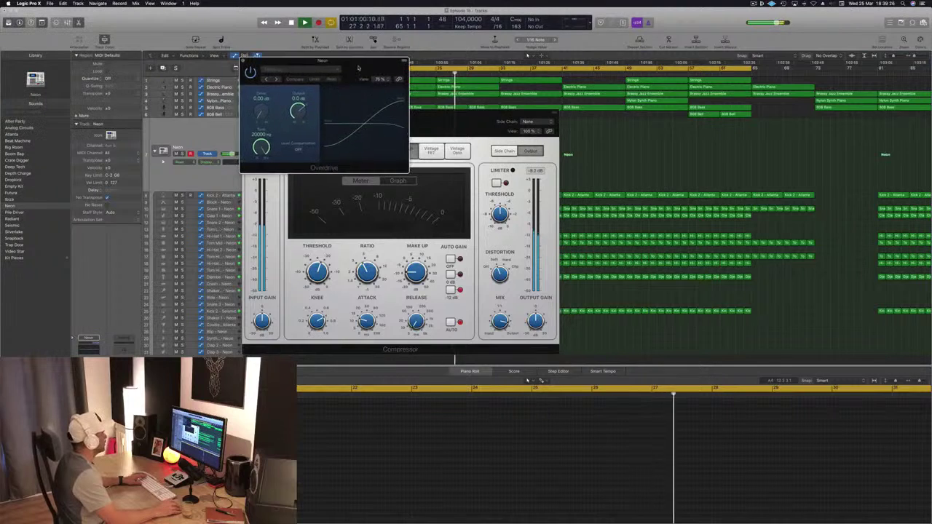
{"action": "left_click_drag", "start_coordinate": [258, 114], "coordinate": [260, 104]}
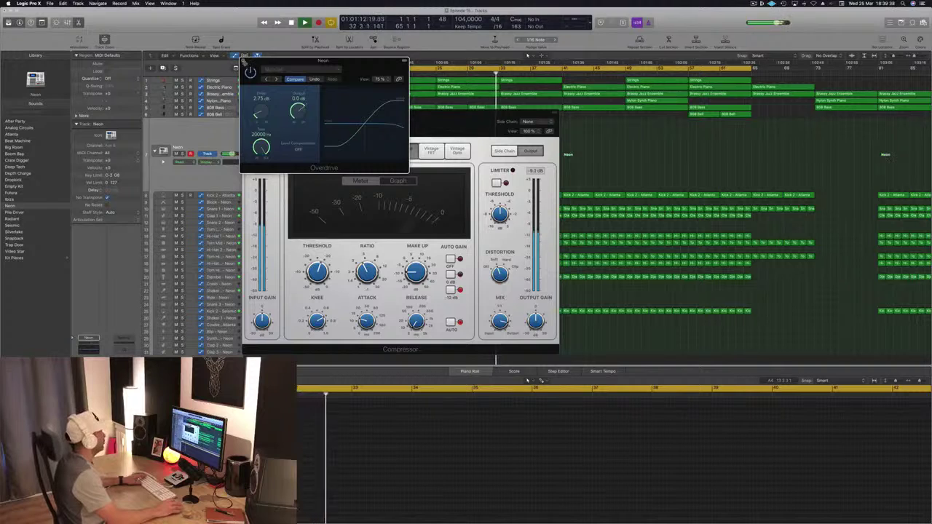
{"action": "left_click", "coordinate": [243, 61]}
{"action": "left_click_drag", "start_coordinate": [361, 110], "coordinate": [397, 127]}
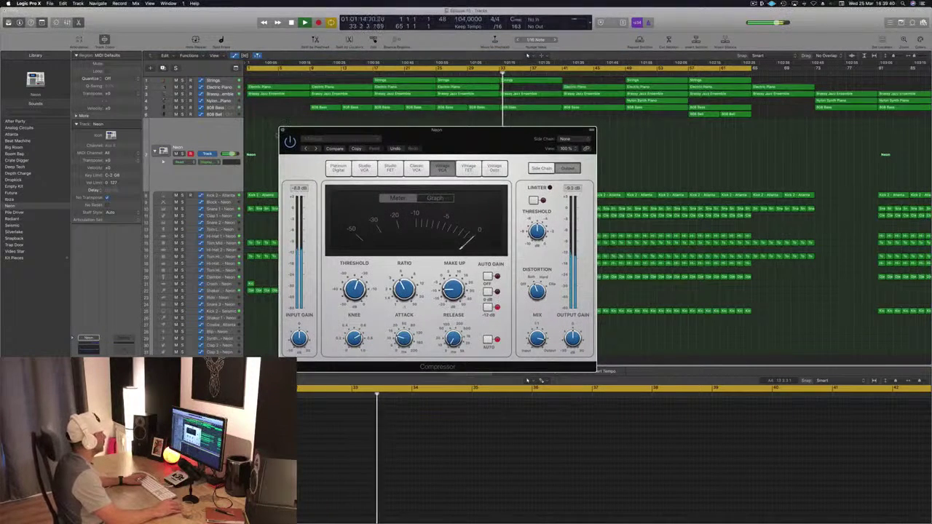
{"action": "key", "text": "super+w"}
{"action": "scroll", "coordinate": [422, 147], "scroll_direction": "down", "scroll_amount": 1}
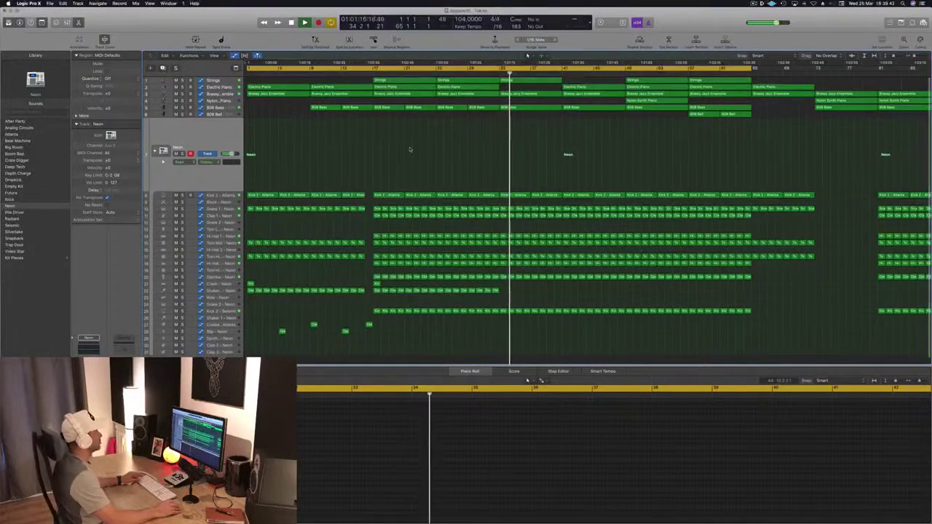
{"action": "scroll", "coordinate": [445, 145], "scroll_direction": "down", "scroll_amount": 2}
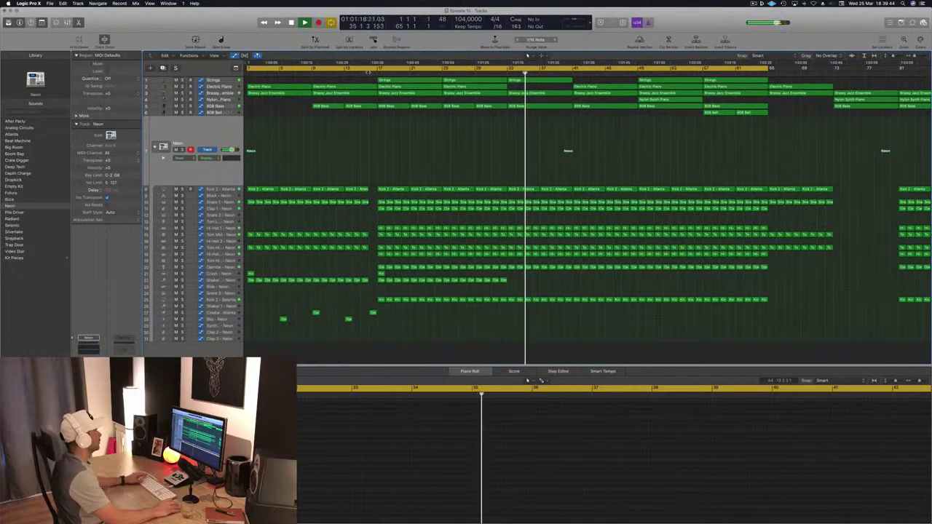
Automate the Brassy Jazz Ensemble filter to drop sharply at bar 17 and rise back to 20000 Hz at bar 33
{"action": "left_click", "coordinate": [370, 71]}
{"action": "left_click", "coordinate": [224, 93]}
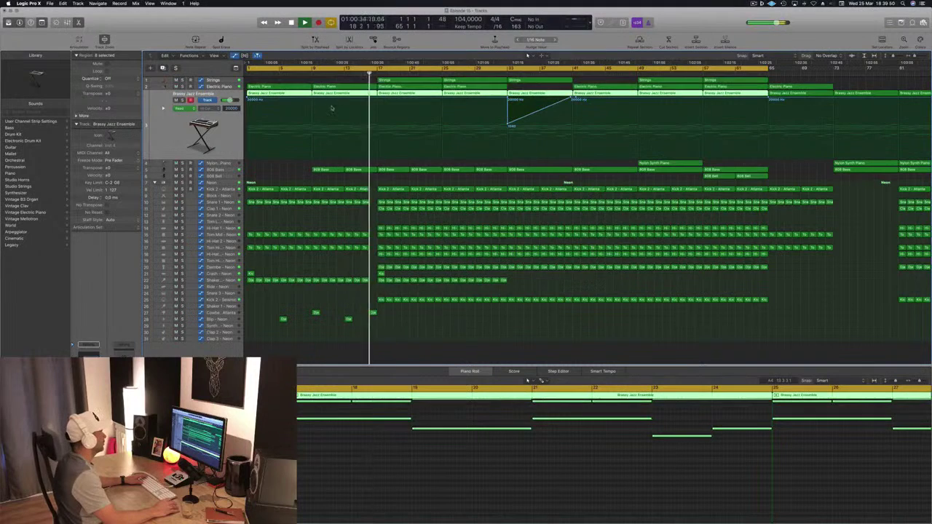
{"action": "left_click", "coordinate": [378, 100]}
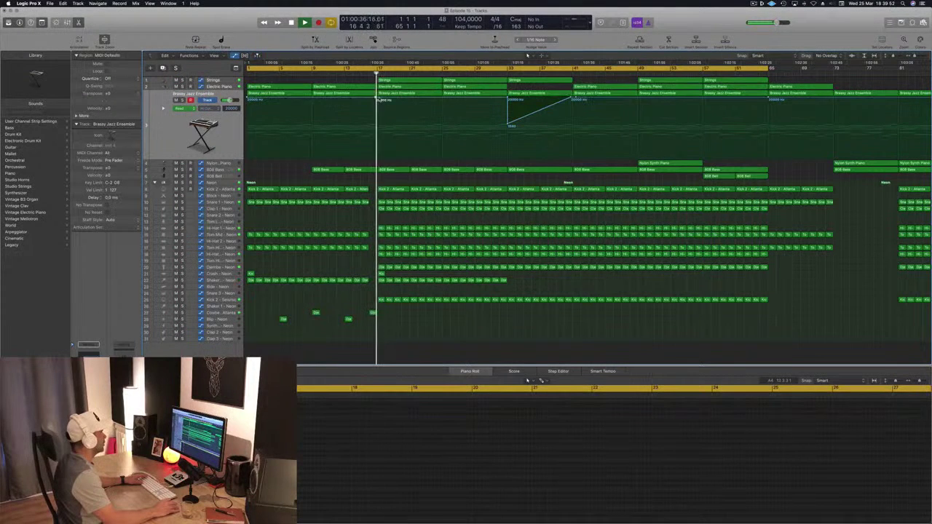
{"action": "left_click_drag", "start_coordinate": [378, 99], "coordinate": [378, 139]}
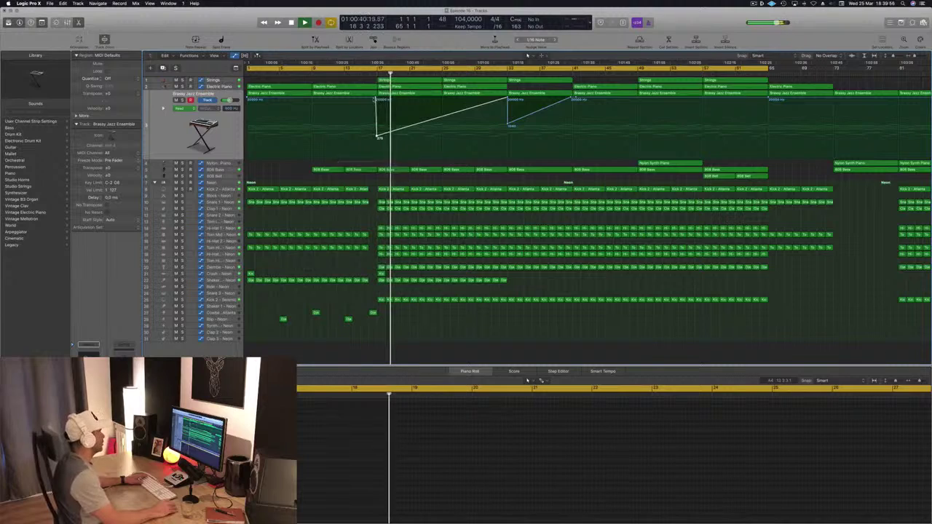
{"action": "left_click_drag", "start_coordinate": [376, 99], "coordinate": [376, 99]}
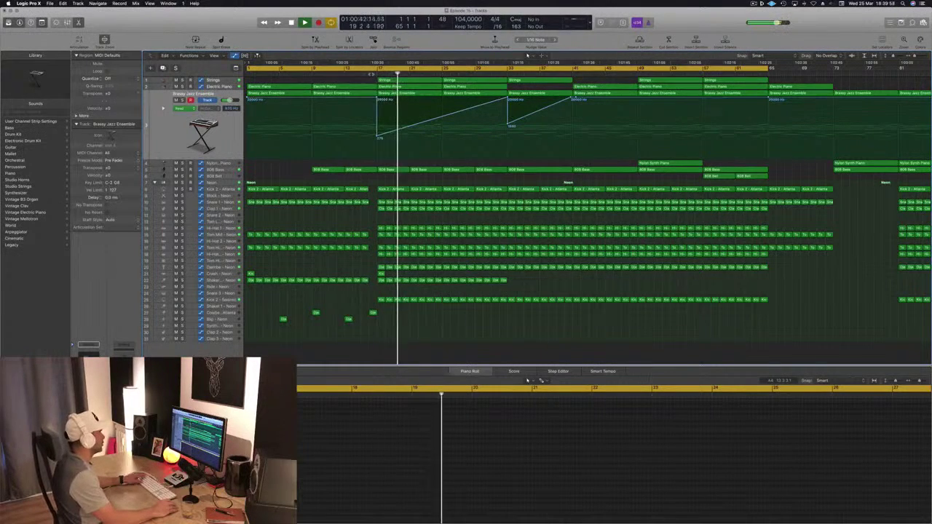
Replay the transition into bar 17 with the filter sweep and examine the melodic regions across the arrangement
{"action": "key", "text": "super+Left"}
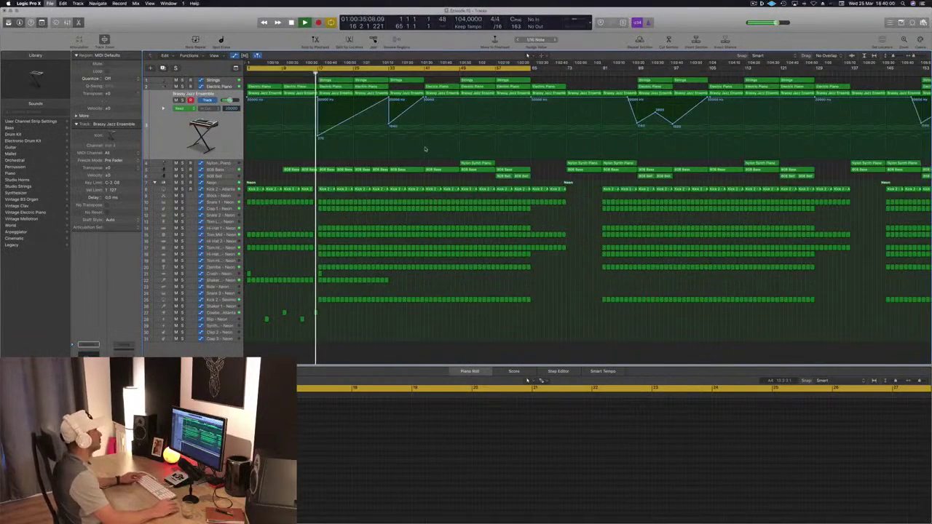
{"action": "key", "text": "super+Right"}
{"action": "key", "text": "super+Right"}
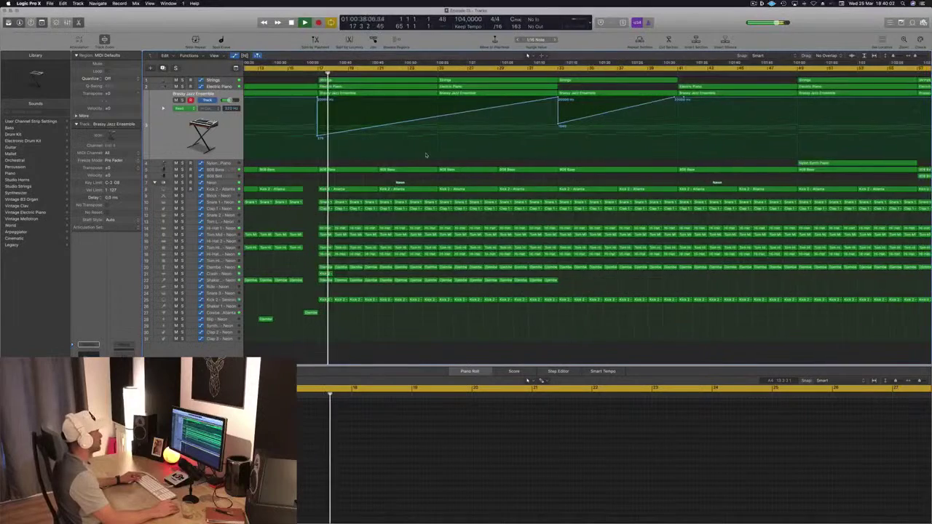
{"action": "key", "text": "super+Left"}
{"action": "key", "text": "super+Left"}
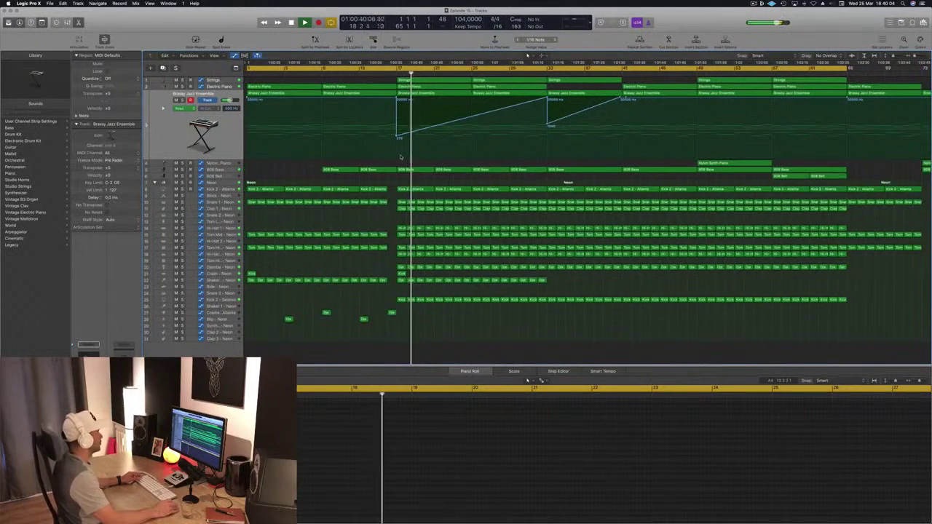
{"action": "key", "text": "super+Down"}
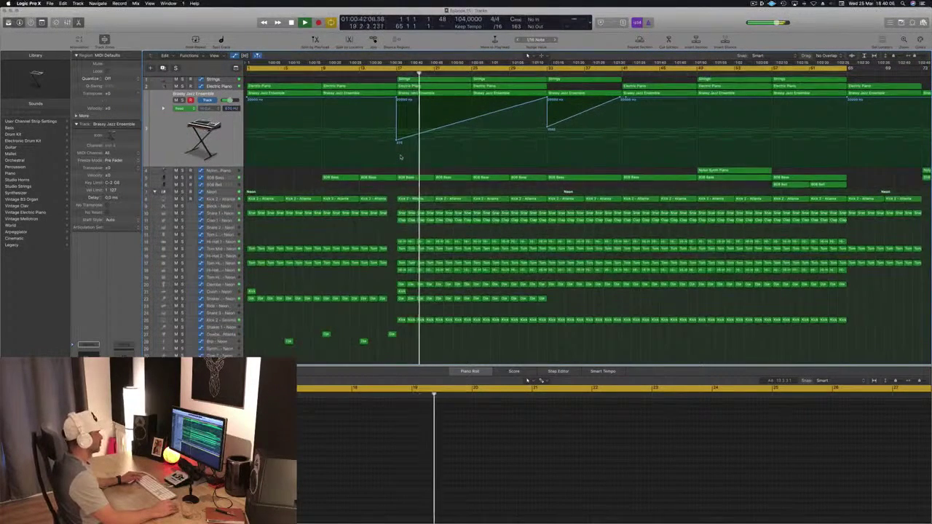
{"action": "key", "text": "super+Left"}
{"action": "key", "text": "super+Left"}
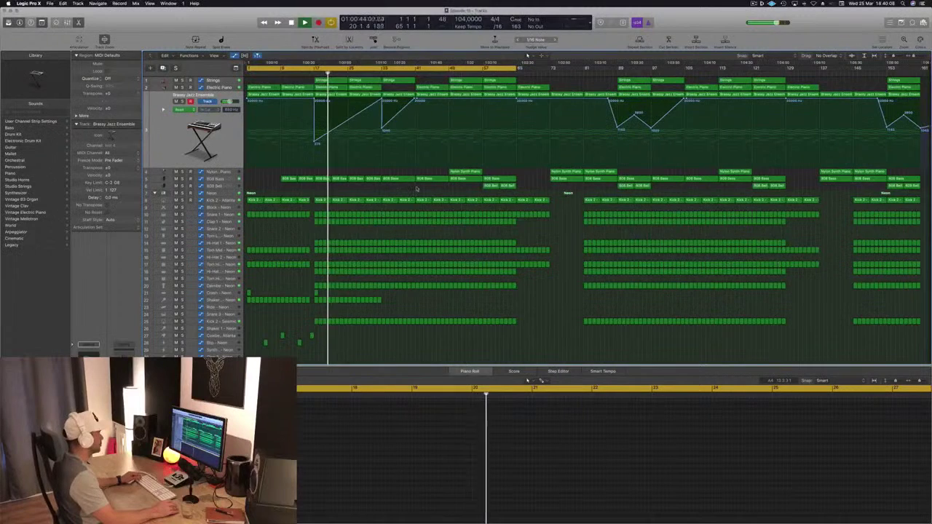
{"action": "left_click", "coordinate": [465, 173]}
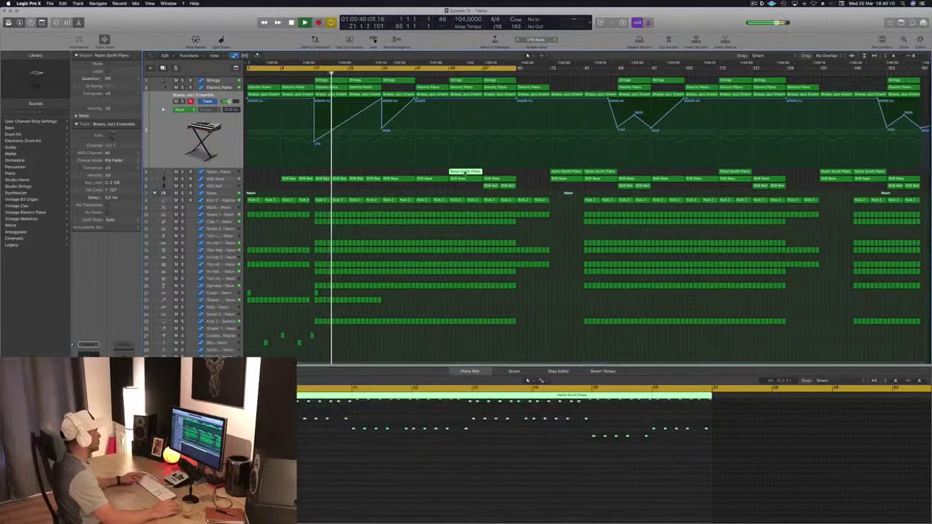
{"action": "left_click", "coordinate": [306, 73]}
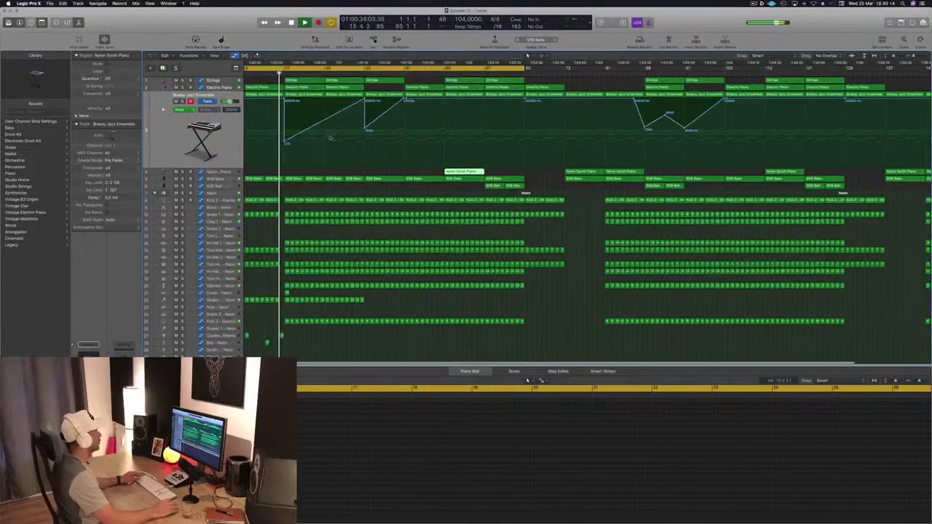
{"action": "key", "text": "super+Right"}
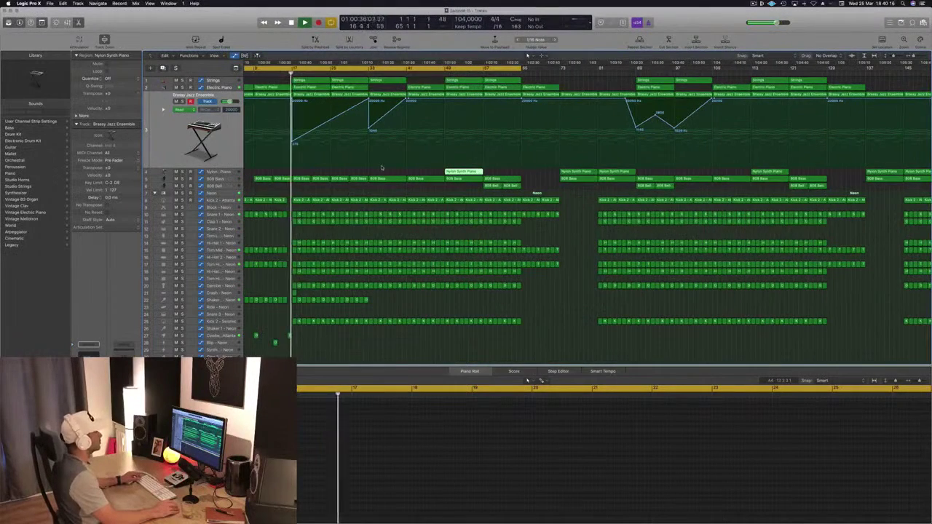
{"action": "scroll", "coordinate": [314, 163], "scroll_direction": "left", "scroll_amount": 4}
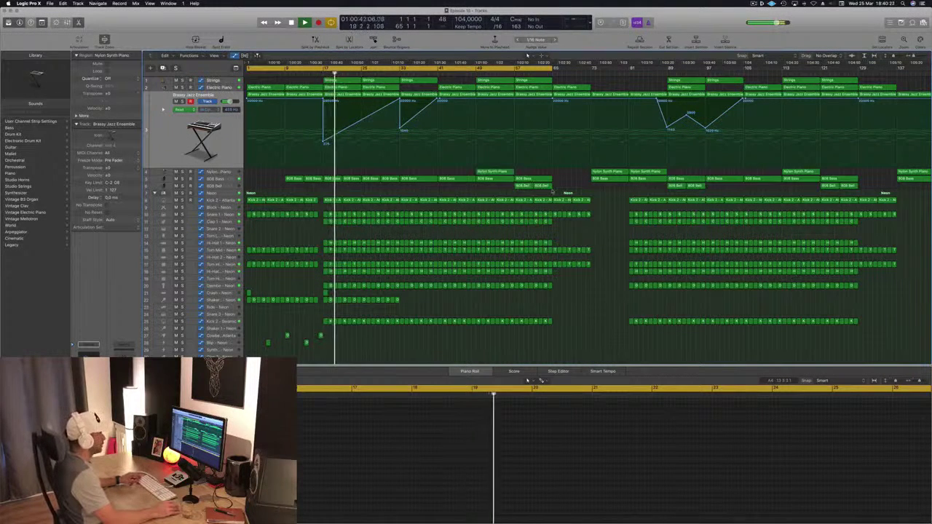
Copy the two 808 Bell regions from bar 57 to bar 17, replay the transition and select the 808 Bell track
{"action": "left_click_drag", "start_coordinate": [522, 186], "coordinate": [333, 187]}
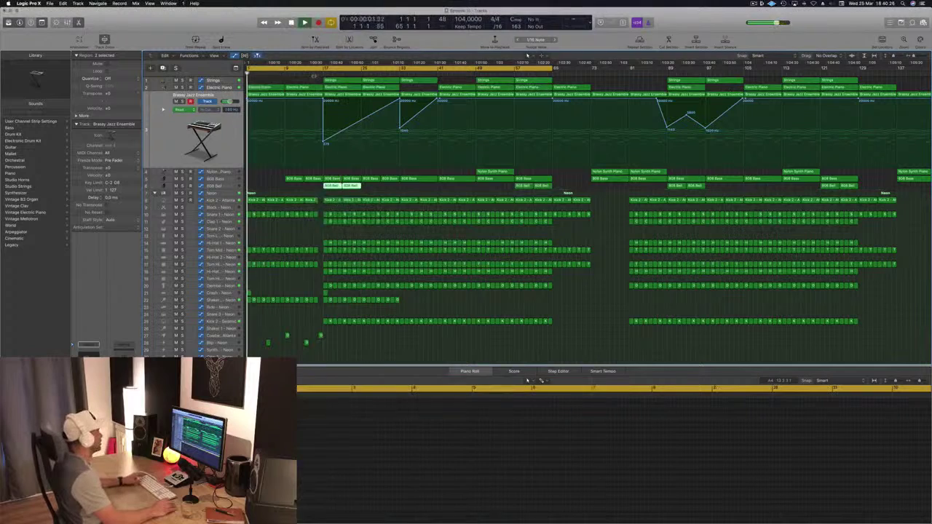
{"action": "left_click", "coordinate": [255, 178]}
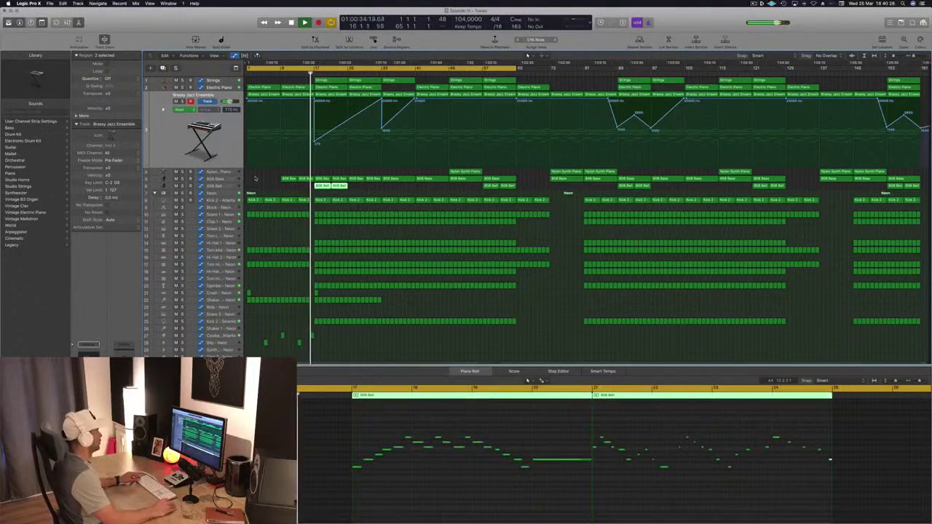
{"action": "key", "text": "super+Left"}
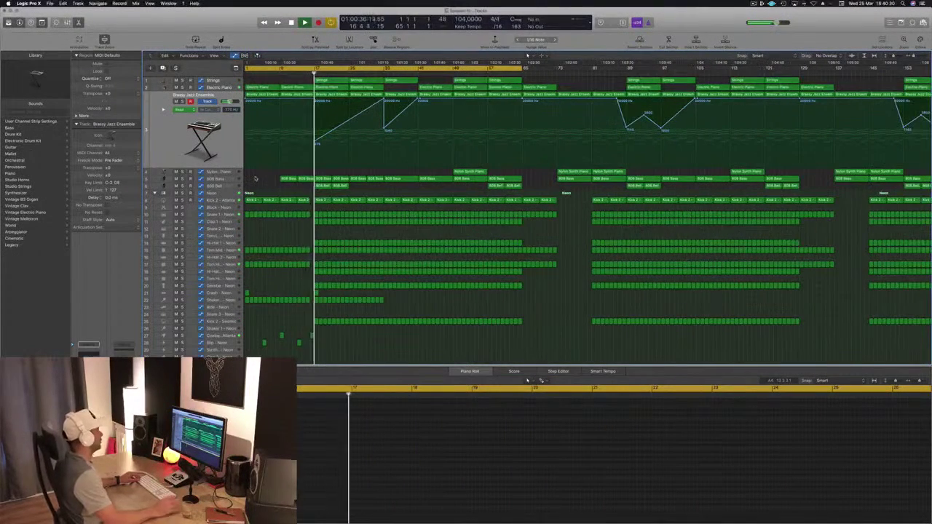
{"action": "key", "text": "Down"}
{"action": "key", "text": "Down"}
{"action": "key", "text": "Down"}
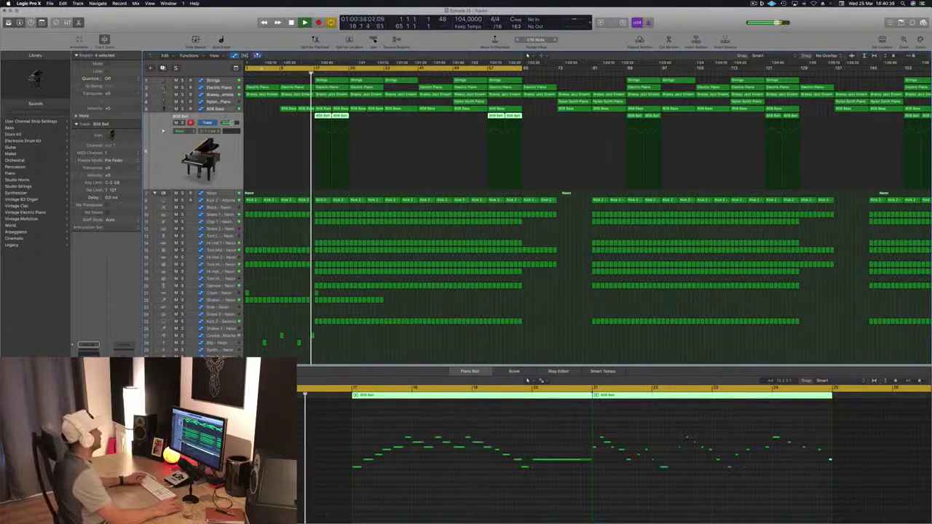
Compare the mix with the Electric Piano muted, set its volume to -11.0 dB and replay the transition into bar 17
{"action": "left_click", "coordinate": [220, 87]}
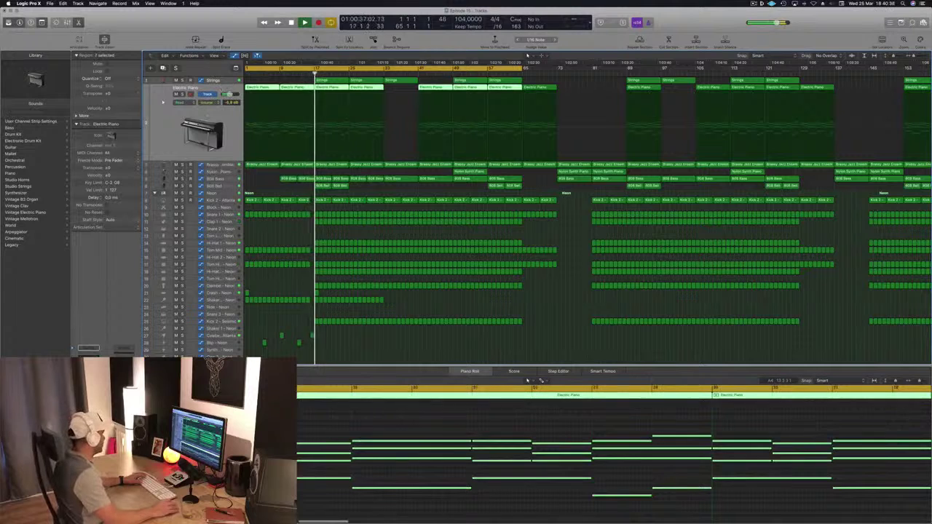
{"action": "key", "text": "ctrl+m"}
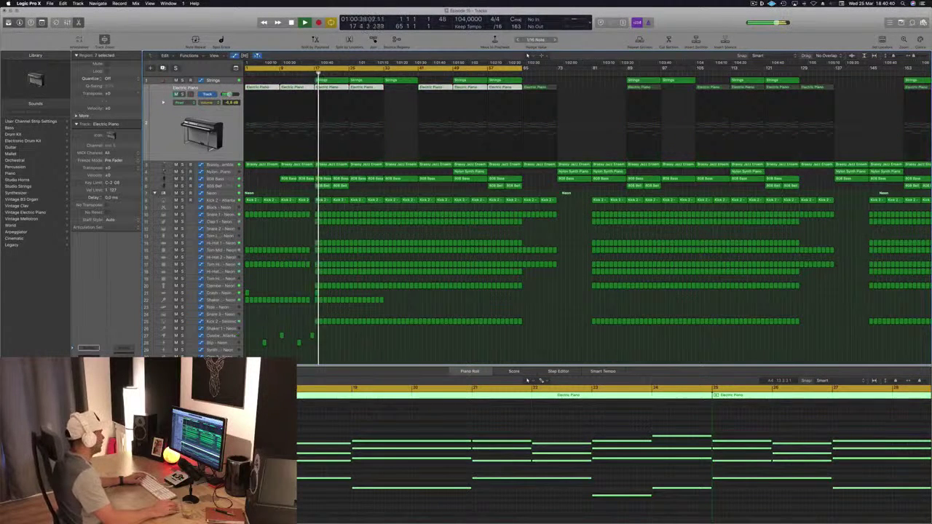
{"action": "key", "text": "ctrl+m"}
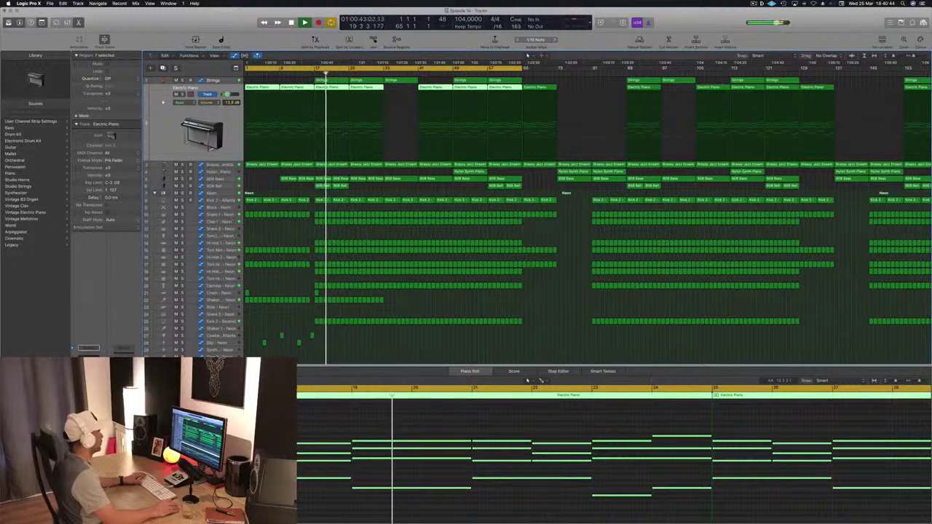
{"action": "left_click", "coordinate": [311, 74]}
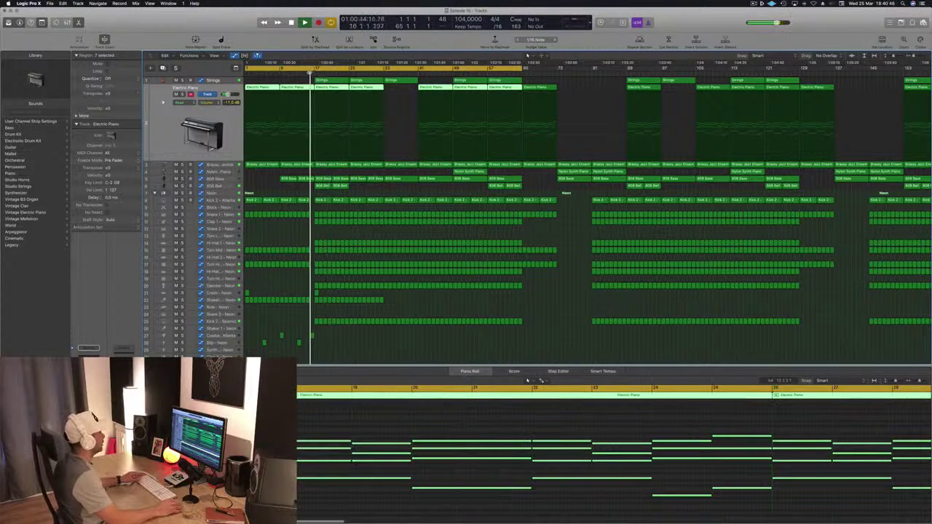
{"action": "scroll", "coordinate": [312, 151], "scroll_direction": "up", "scroll_amount": 2}
{"action": "scroll", "coordinate": [312, 152], "scroll_direction": "down", "scroll_amount": 2}
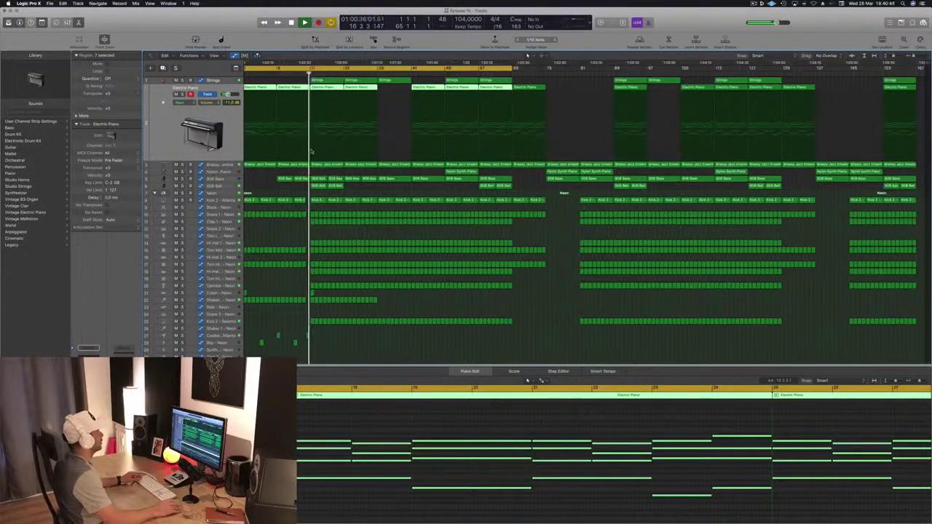
Select the bar 17 808 Bell region for note editing and set the cycle range to bars 17 to 33
{"action": "left_click", "coordinate": [318, 185]}
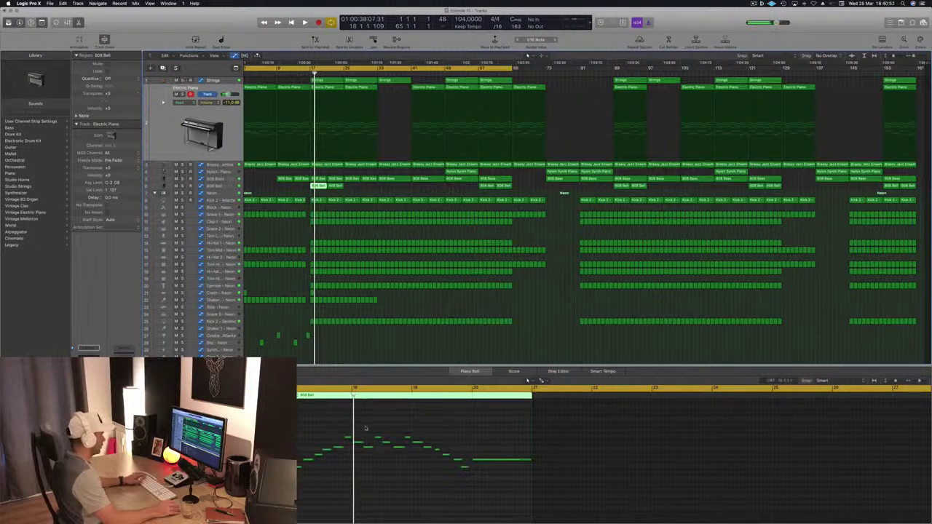
{"action": "key", "text": "Return"}
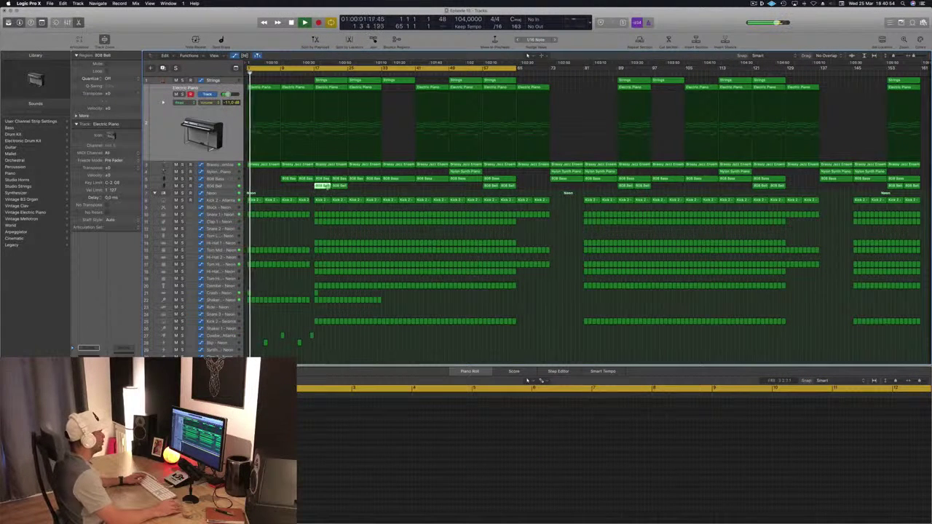
{"action": "key", "text": "e"}
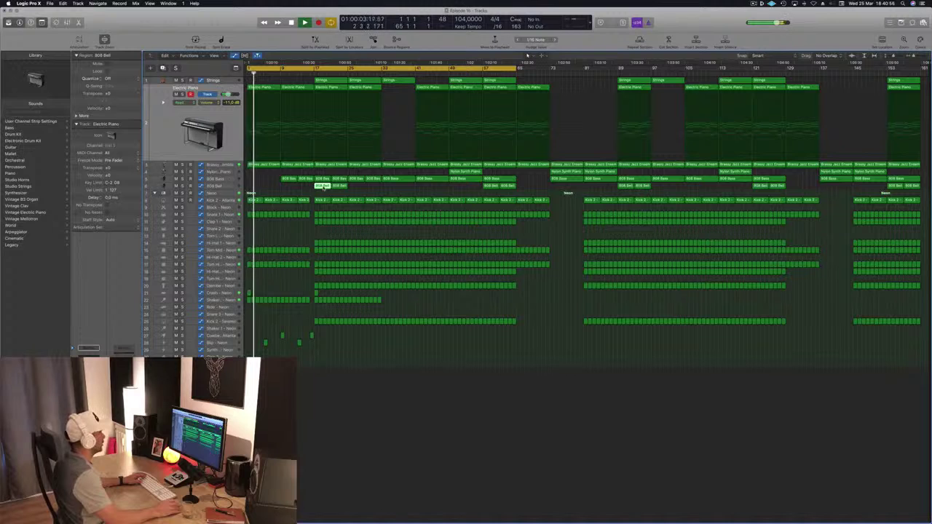
{"action": "key", "text": "e"}
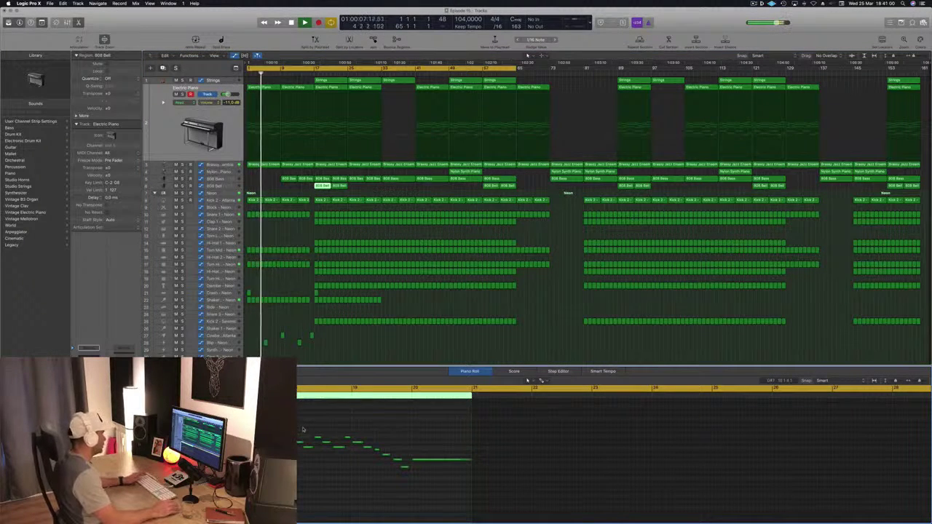
{"action": "left_click_drag", "start_coordinate": [316, 68], "coordinate": [384, 73]}
{"action": "left_click_drag", "start_coordinate": [316, 69], "coordinate": [314, 72]}
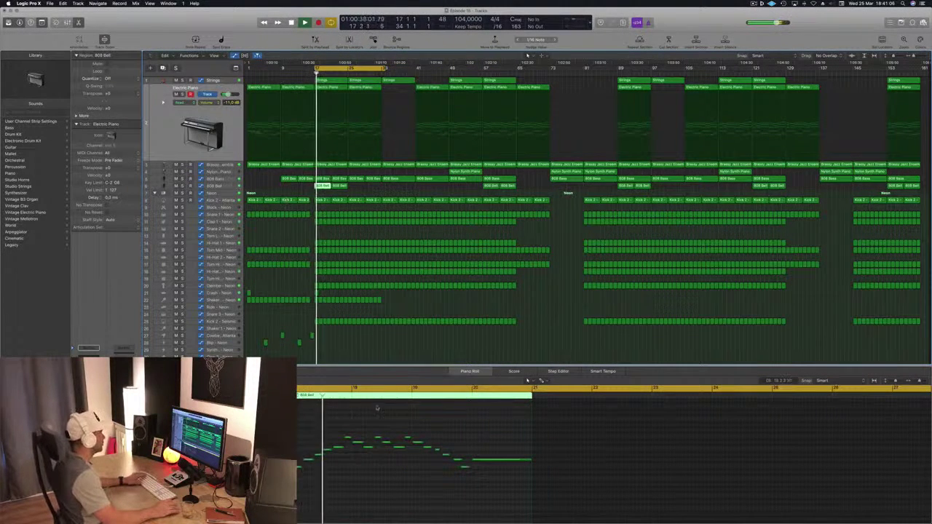
Delete the notes after the start of bar 18 in the first 808 Bell region and replay with the bar 21 region selected
{"action": "left_click_drag", "start_coordinate": [373, 428], "coordinate": [510, 479]}
{"action": "key", "text": "space"}
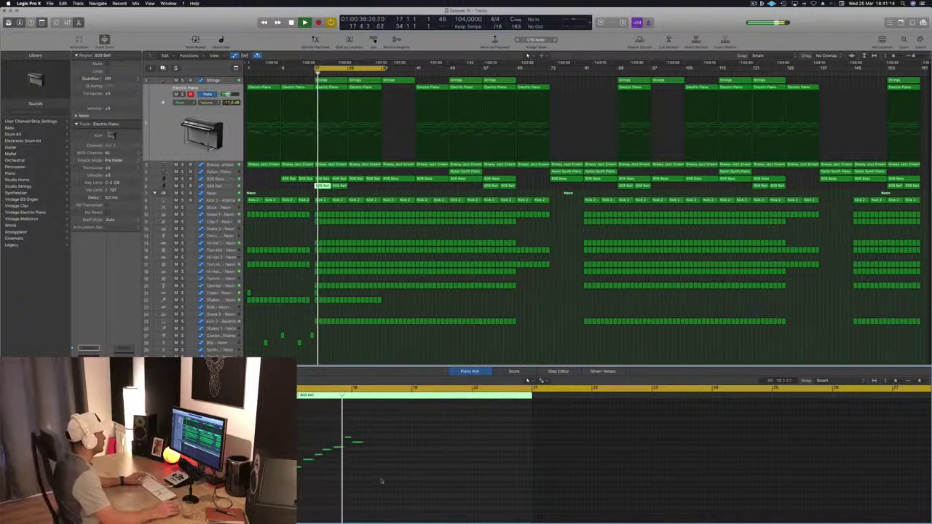
{"action": "key", "text": "Right"}
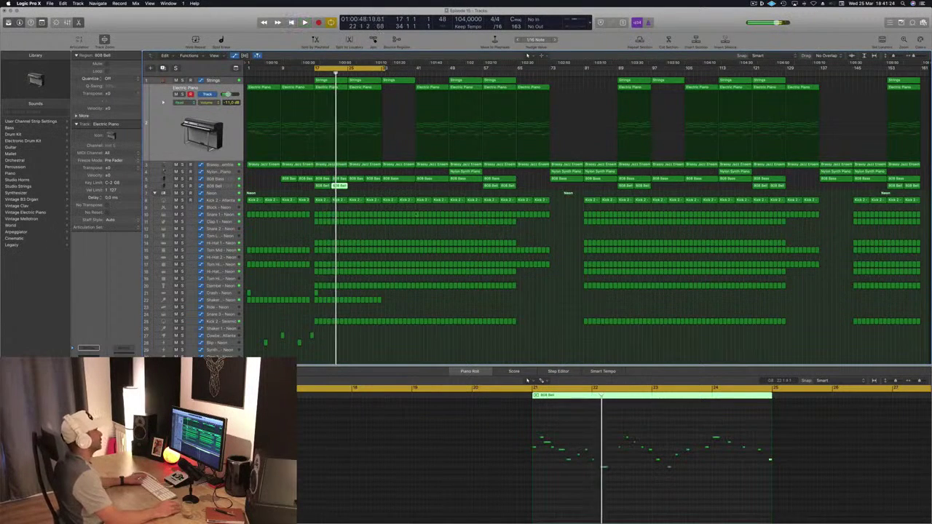
{"action": "key", "text": "space"}
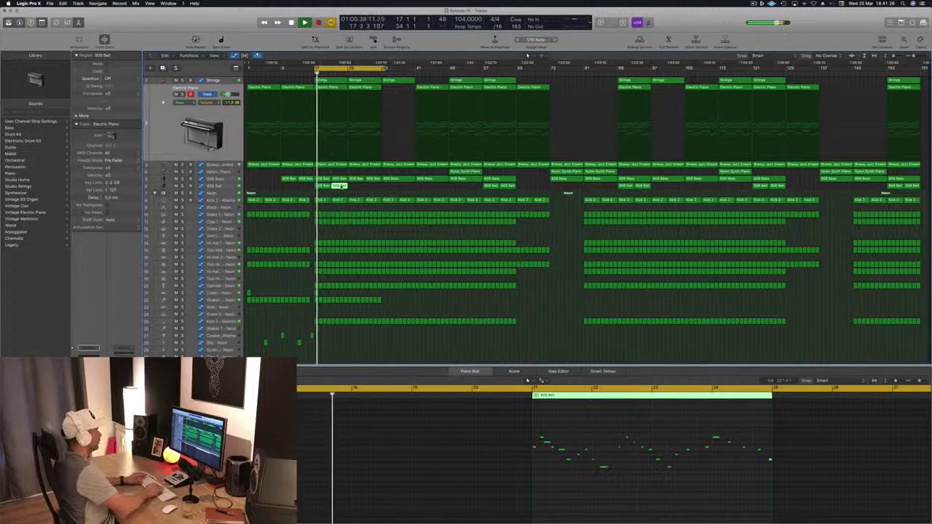
Delete the bar 21 808 Bell region, copy the bar 17 region to bar 25 and play the section
{"action": "key", "text": "Delete"}
{"action": "key", "text": "super+z"}
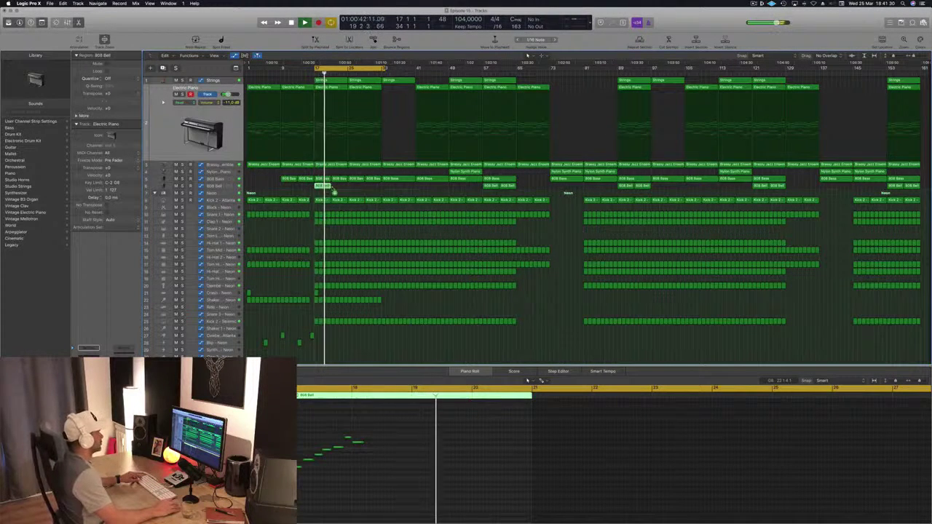
{"action": "left_click_drag", "start_coordinate": [335, 192], "coordinate": [345, 191]}
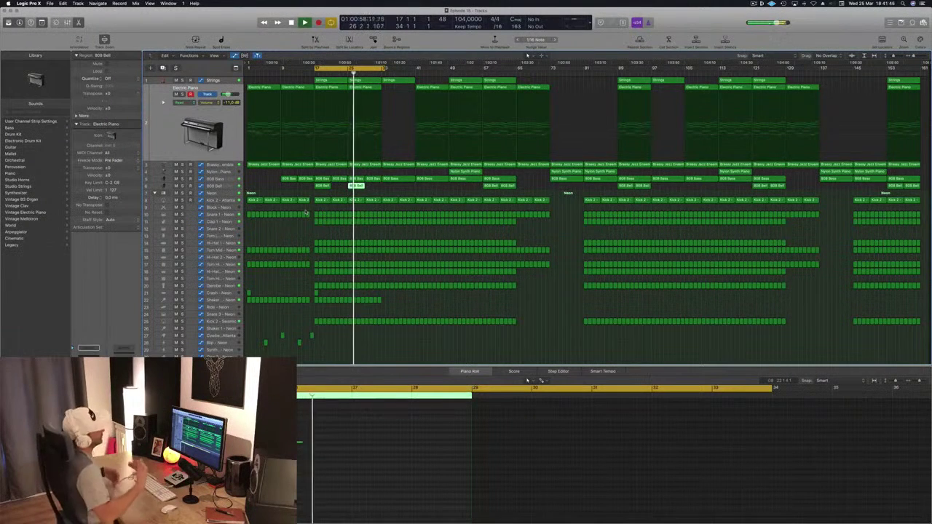
{"action": "left_click", "coordinate": [277, 236]}
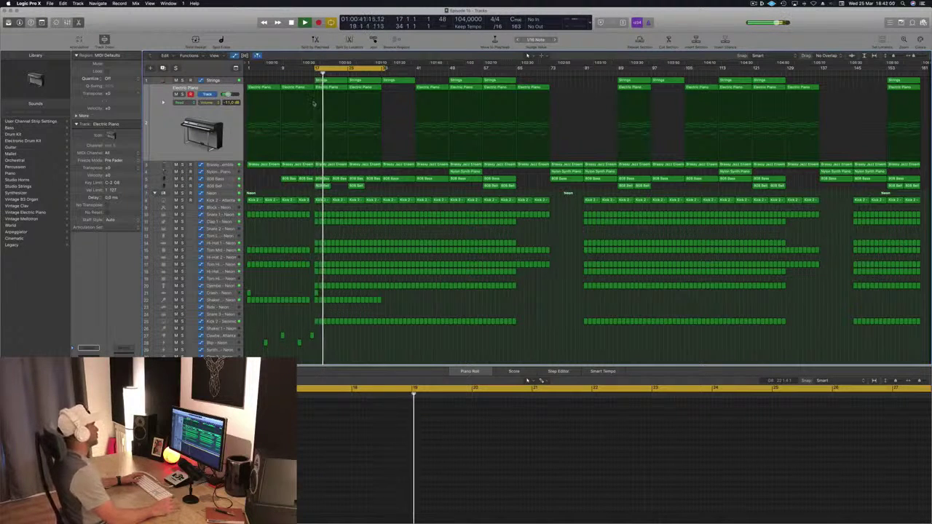
Try a copy of the bar 49 Nylon Synth Piano region at bar 17, replay the section and remove the copy
{"action": "left_click", "coordinate": [175, 127]}
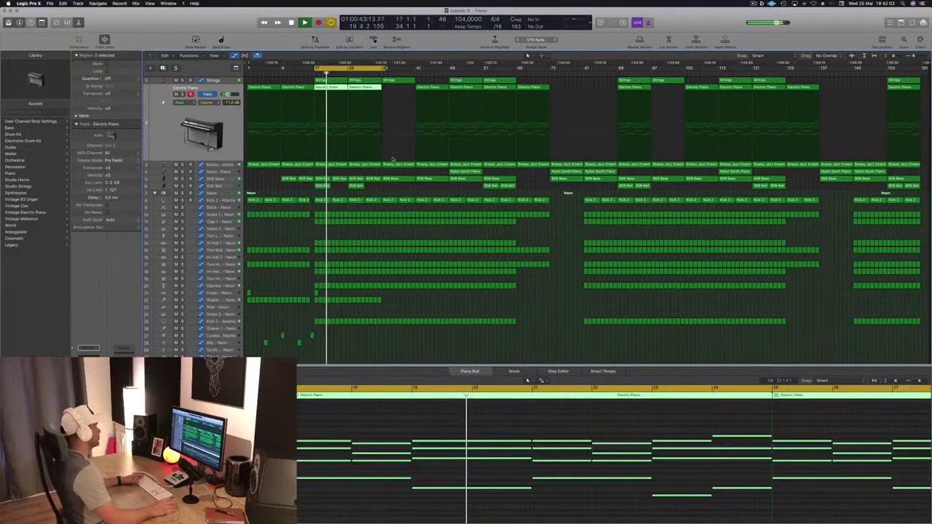
{"action": "left_click", "coordinate": [461, 171]}
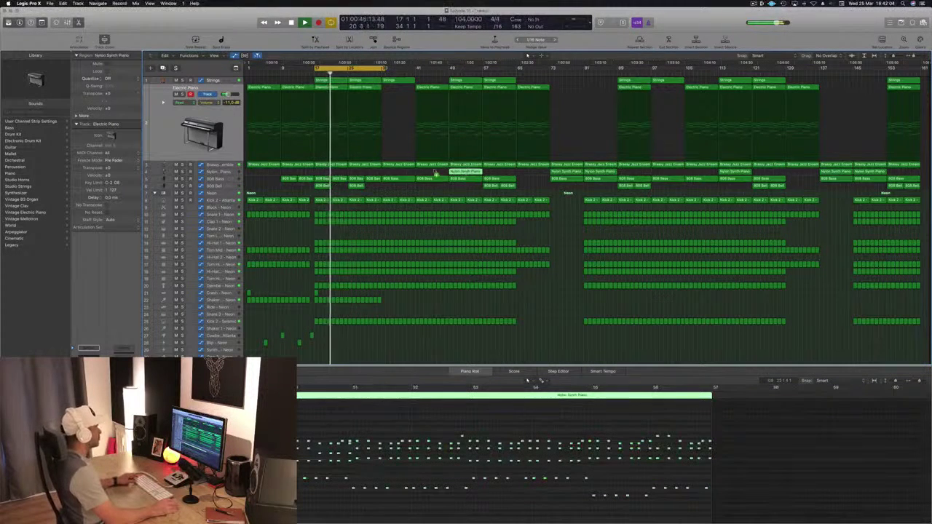
{"action": "left_click_drag", "start_coordinate": [461, 171], "coordinate": [330, 173]}
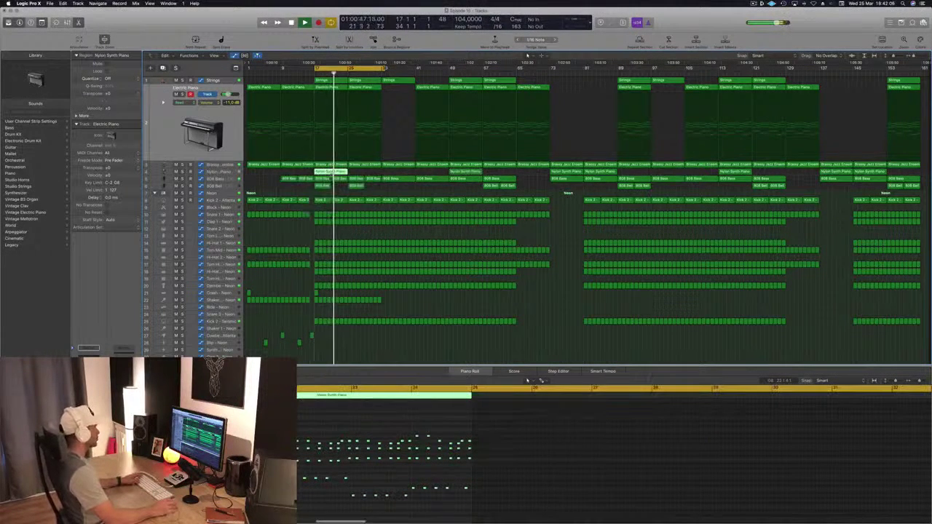
{"action": "key", "text": "space"}
{"action": "key", "text": "space"}
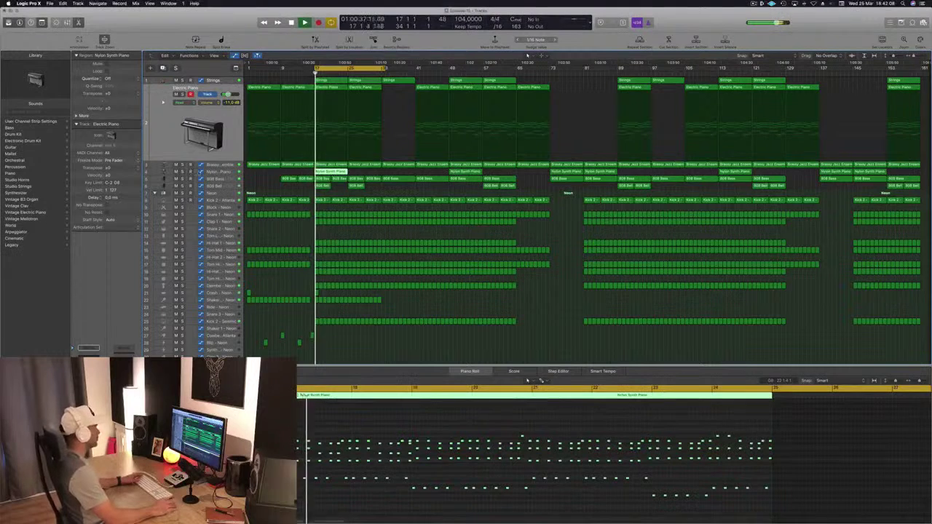
{"action": "left_click_drag", "start_coordinate": [338, 172], "coordinate": [472, 173]}
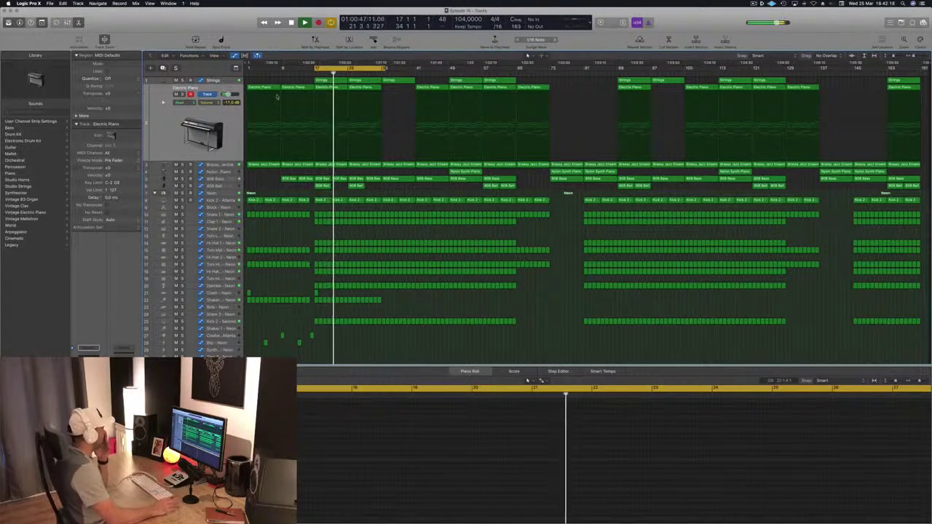
Reshape the Brassy Jazz Ensemble's high cut frequency automation from bar 17 into three rising ramps, restarting at bars 21 and 25
{"action": "left_click", "coordinate": [216, 166]}
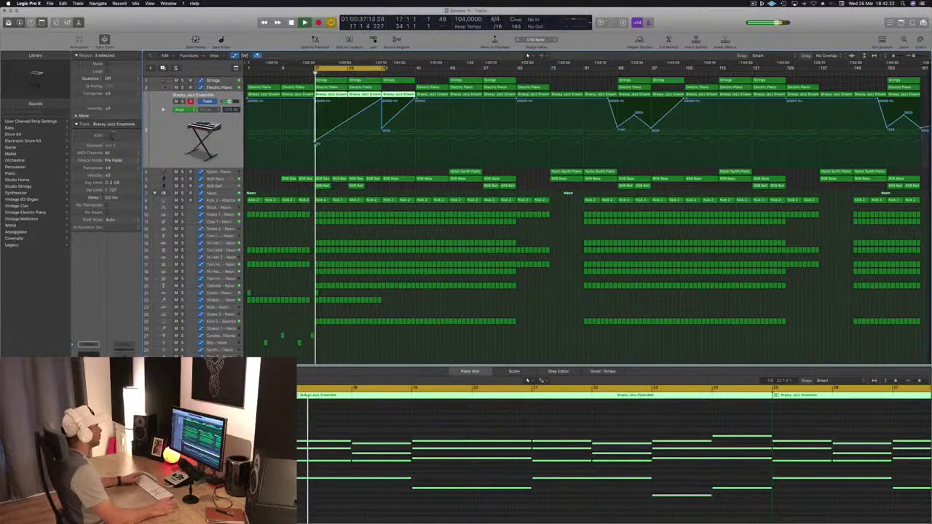
{"action": "left_click_drag", "start_coordinate": [316, 143], "coordinate": [315, 134]}
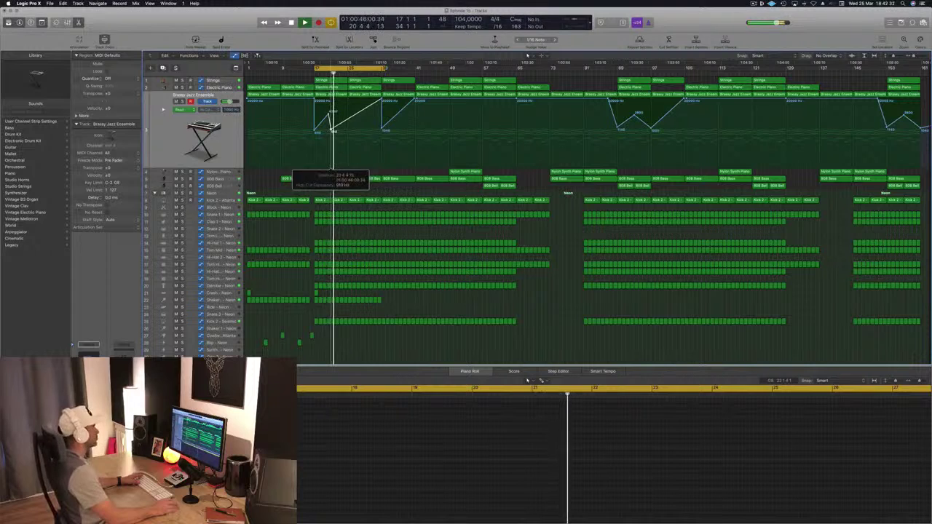
{"action": "key", "text": "super+Right"}
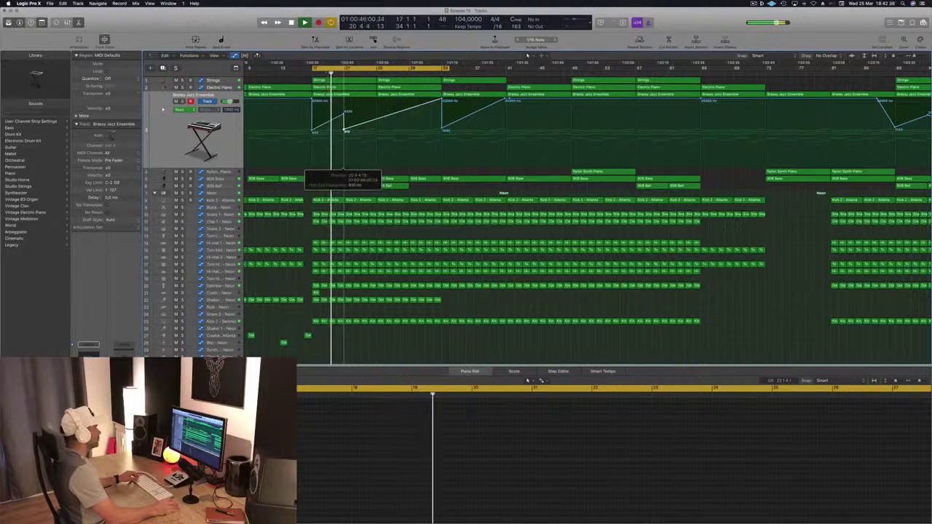
{"action": "mouse_move", "coordinate": [375, 122]}
{"action": "left_mouse_down"}
{"action": "mouse_move", "coordinate": [376, 114]}
{"action": "mouse_move", "coordinate": [379, 132]}
{"action": "left_mouse_up"}
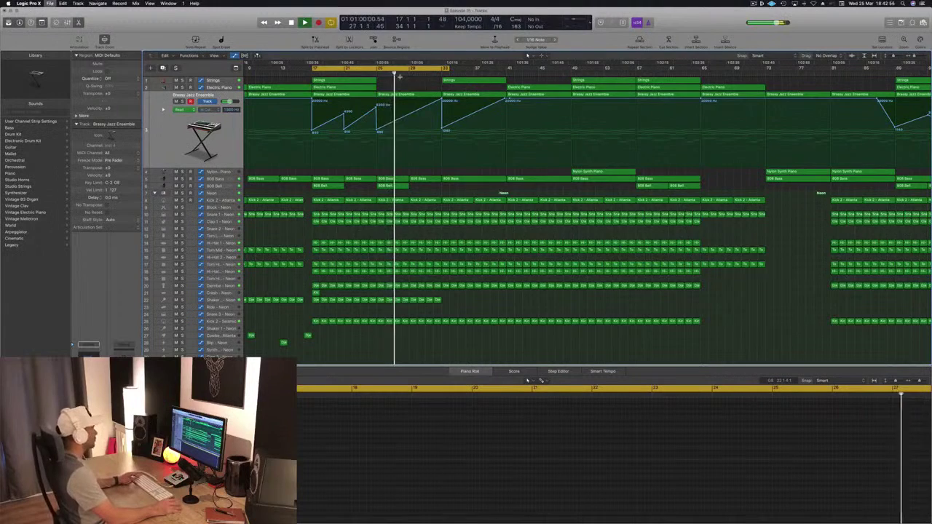
Copy the 16 Shaker regions of bars 17 to 33 so the copies start at bar 33
{"action": "scroll", "coordinate": [400, 110], "scroll_direction": "down", "scroll_amount": 2}
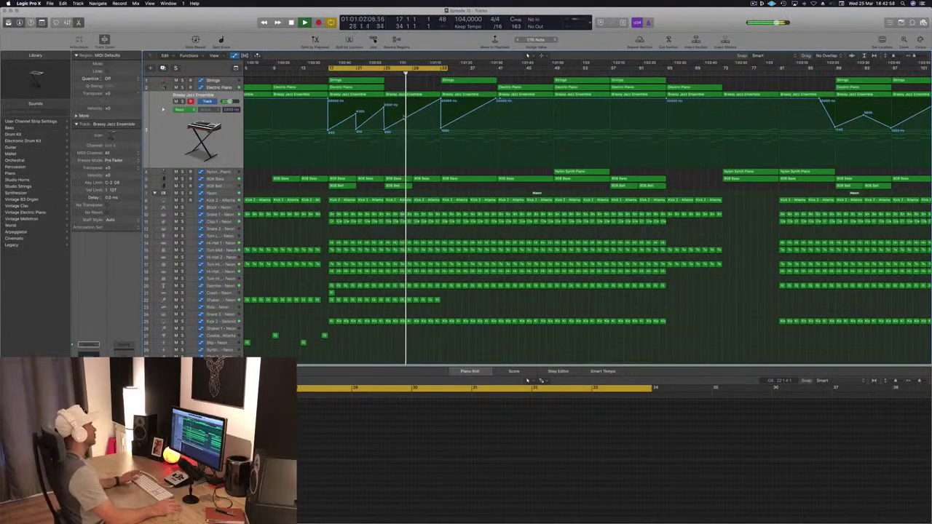
{"action": "scroll", "coordinate": [430, 211], "scroll_direction": "down", "scroll_amount": 2}
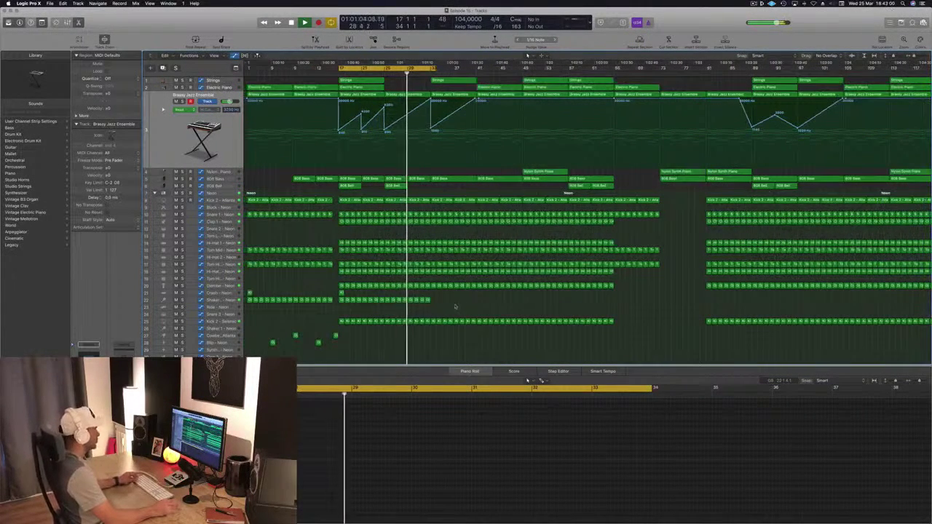
{"action": "left_click", "coordinate": [340, 300]}
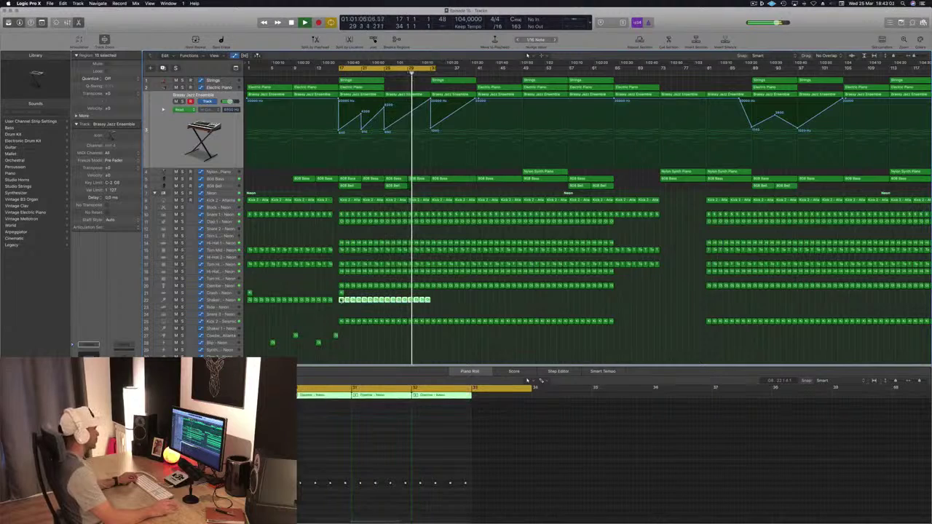
{"action": "left_click_drag", "start_coordinate": [340, 300], "coordinate": [434, 308]}
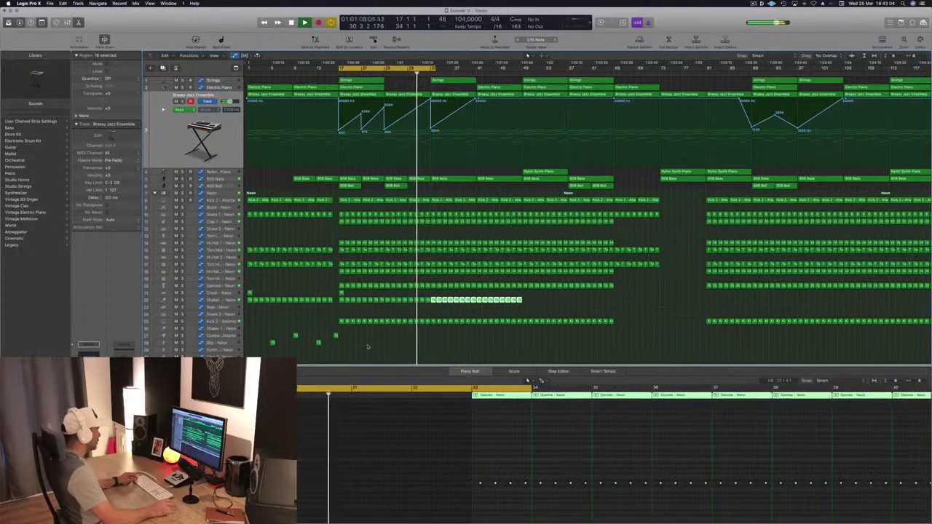
Copy the four Cowbell and Blip regions from the opening 16 bars into the section starting at bar 17 and play it
{"action": "scroll", "coordinate": [368, 347], "scroll_direction": "down", "scroll_amount": 1}
{"action": "left_click", "coordinate": [349, 353]}
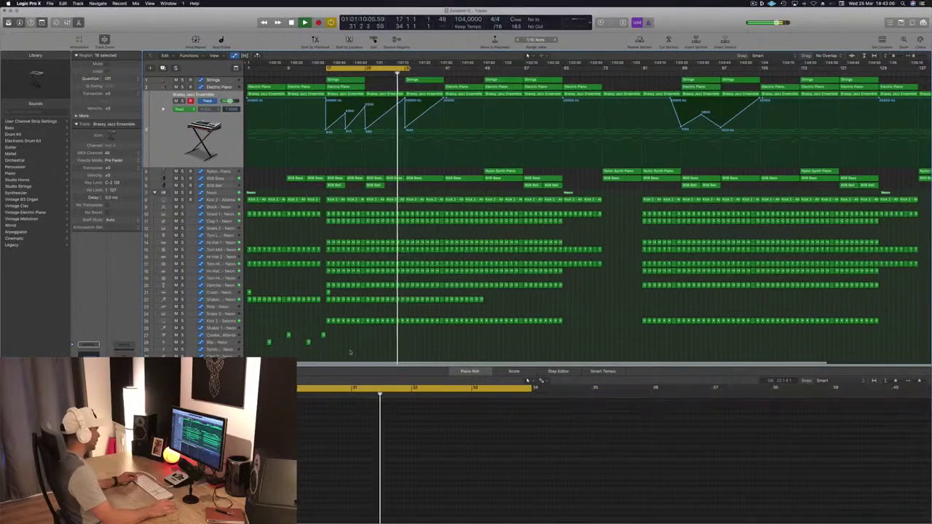
{"action": "mouse_move", "coordinate": [350, 352]}
{"action": "left_mouse_down"}
{"action": "mouse_move", "coordinate": [251, 331]}
{"action": "mouse_move", "coordinate": [348, 344]}
{"action": "left_mouse_up"}
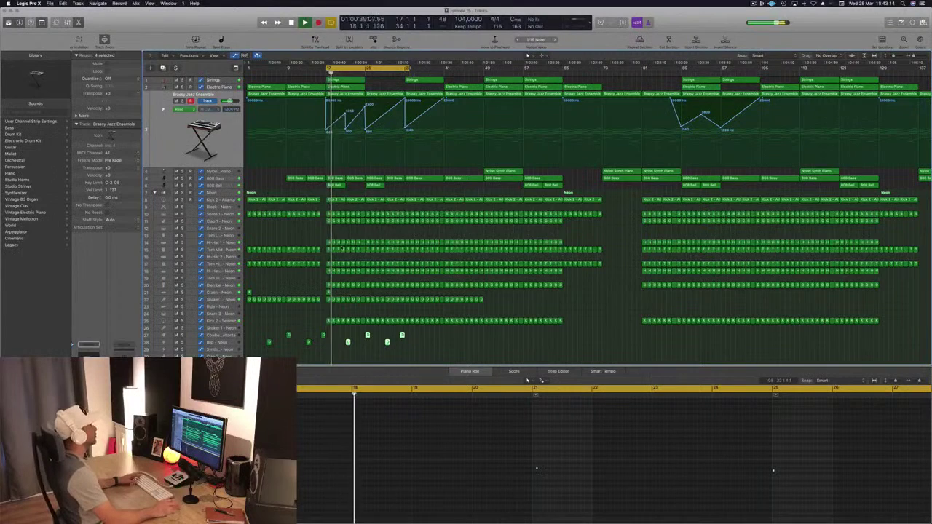
{"action": "left_click", "coordinate": [301, 231]}
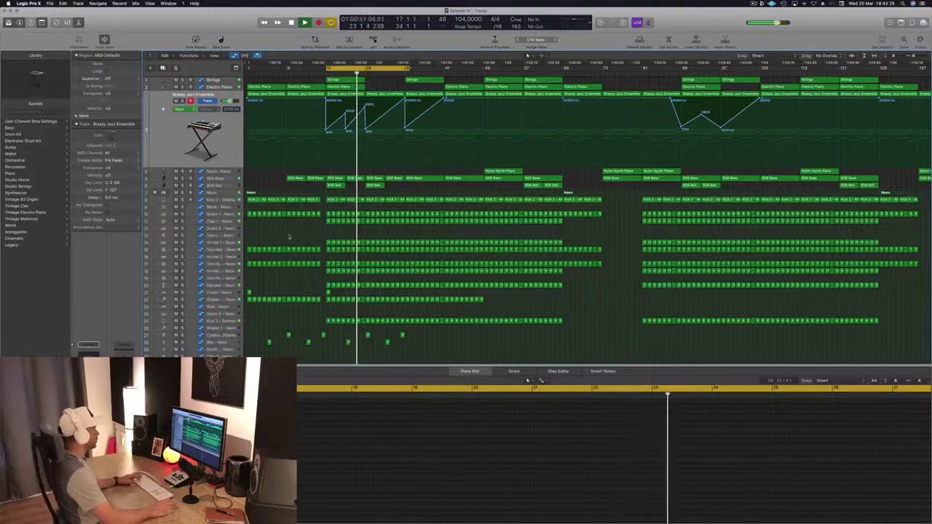
Select the Clap 1 - Neon regions from bar 17 through bar 33
{"action": "scroll", "coordinate": [298, 244], "scroll_direction": "down", "scroll_amount": 2}
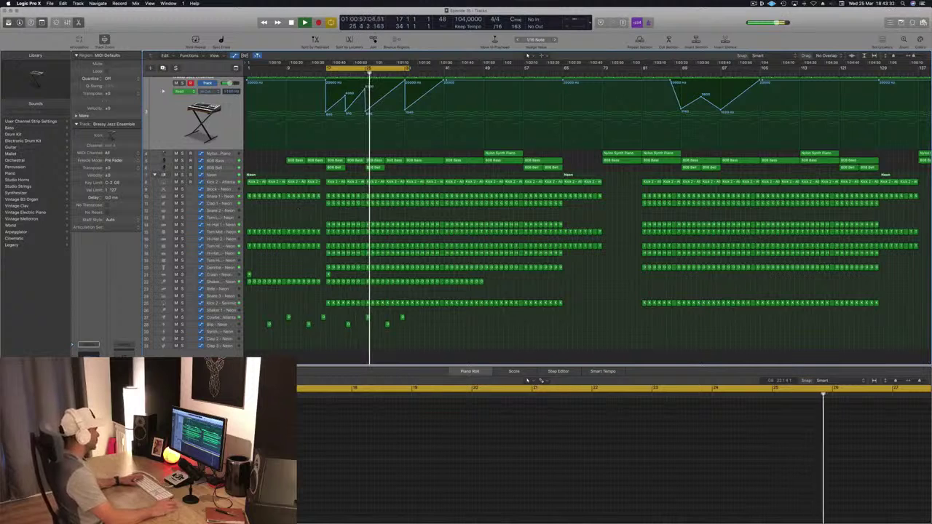
{"action": "left_click", "coordinate": [295, 207]}
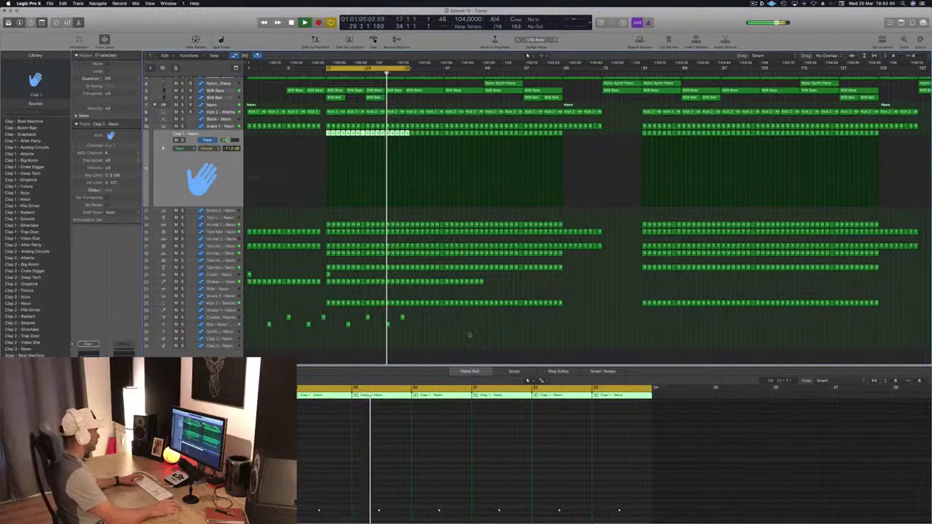
Select the Blip track, clear the region selection, and shorten the cycle range so it ends at bar 33
{"action": "left_click", "coordinate": [234, 325]}
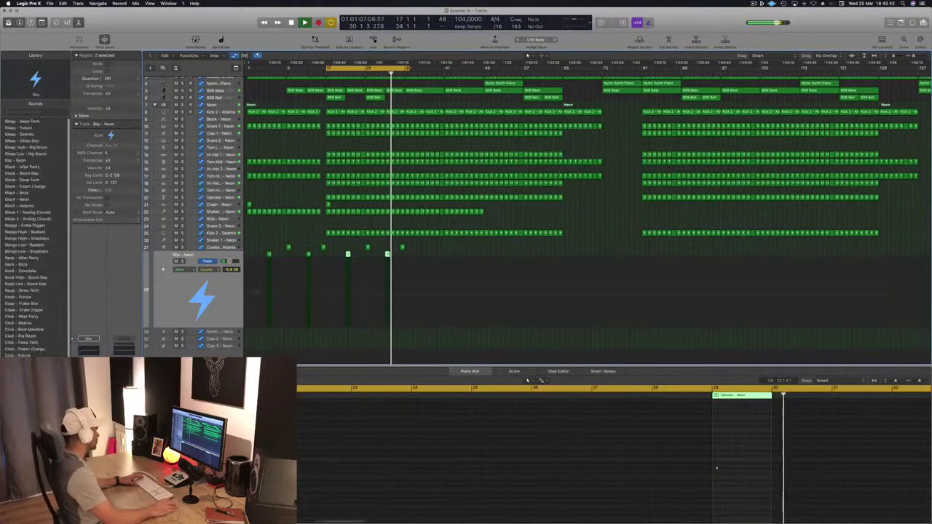
{"action": "left_click", "coordinate": [474, 334]}
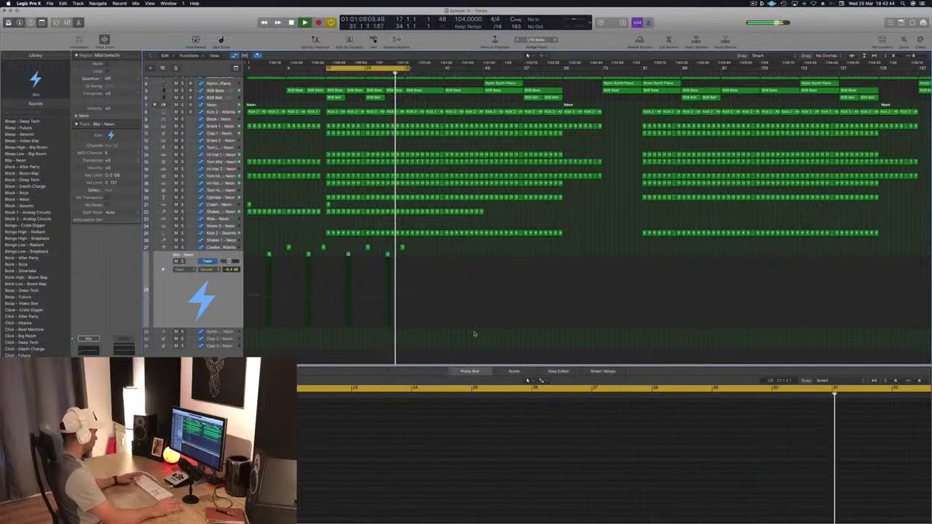
{"action": "scroll", "coordinate": [443, 187], "scroll_direction": "up", "scroll_amount": 3}
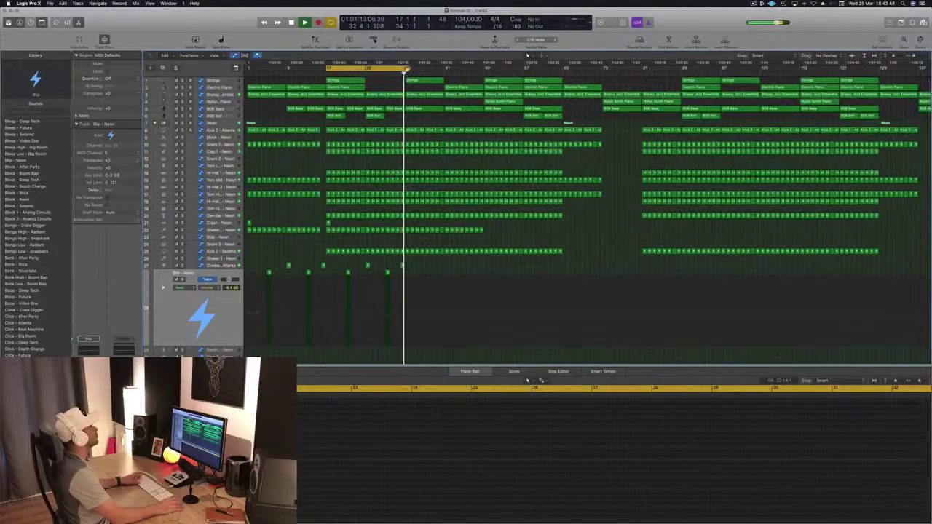
{"action": "left_click_drag", "start_coordinate": [408, 68], "coordinate": [405, 71]}
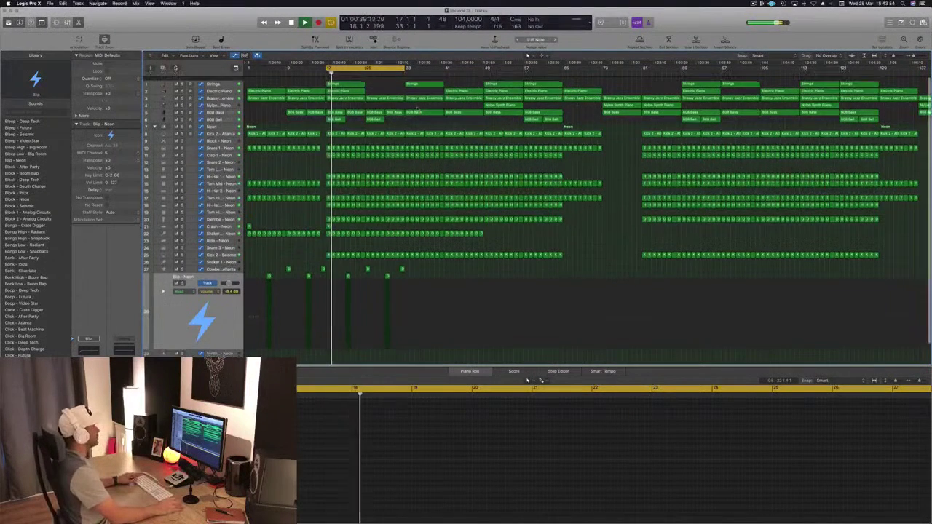
Delete the regions on all tracks from bar 129 to the end of the arrangement
{"action": "scroll", "coordinate": [363, 107], "scroll_direction": "left", "scroll_amount": 2}
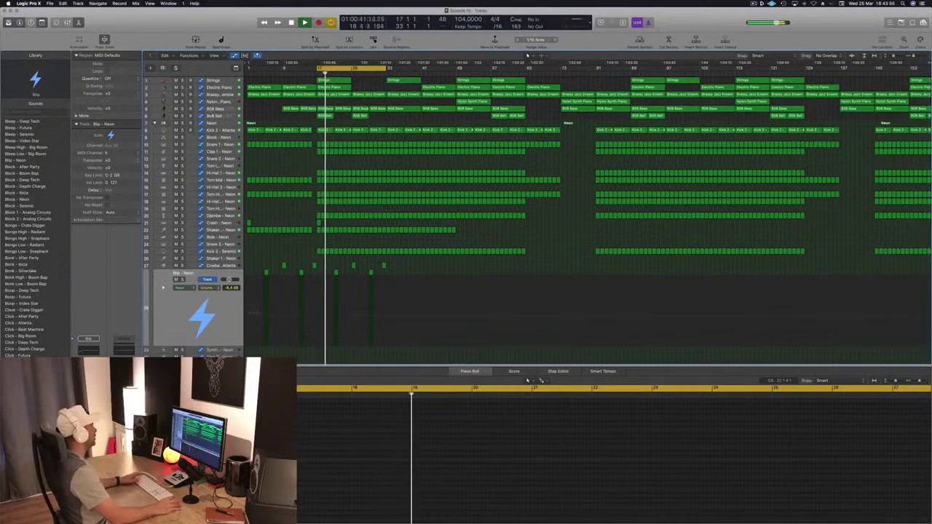
{"action": "left_click", "coordinate": [217, 116]}
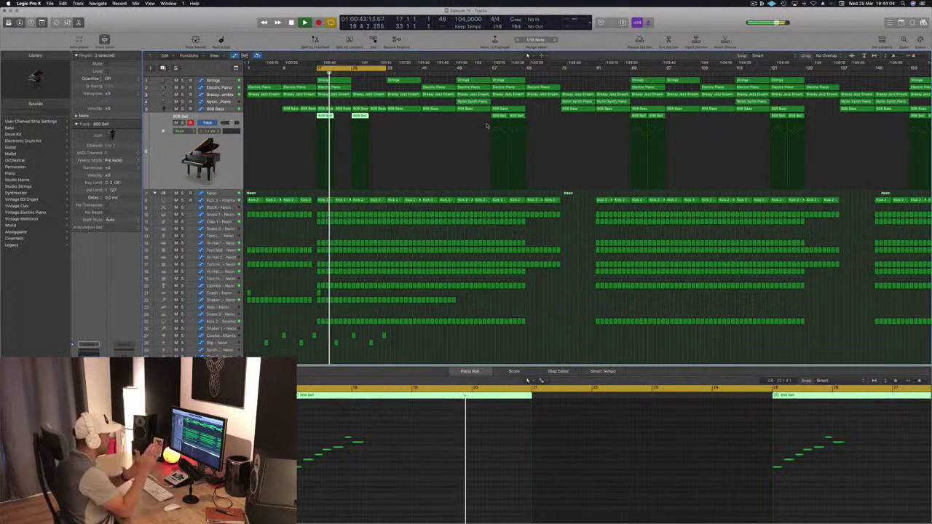
{"action": "scroll", "coordinate": [524, 173], "scroll_direction": "down", "scroll_amount": 1}
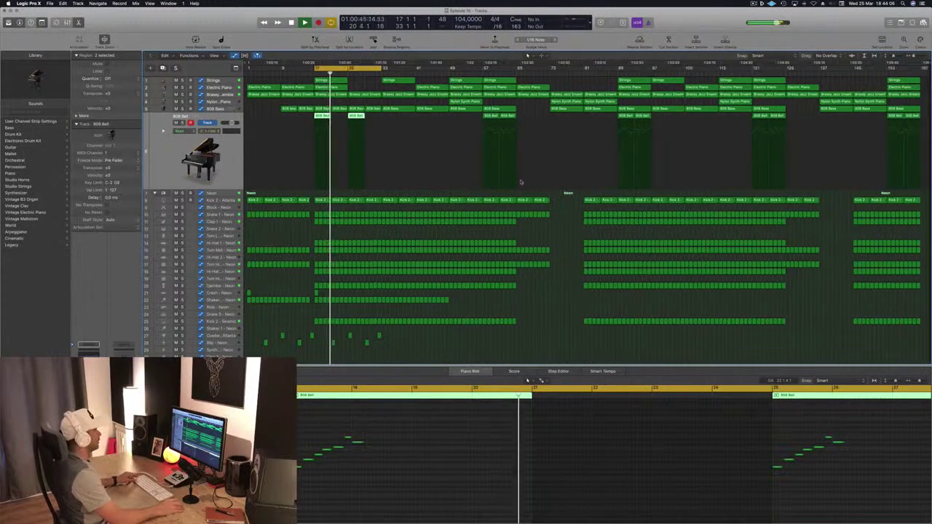
{"action": "left_click_drag", "start_coordinate": [792, 332], "coordinate": [923, 74]}
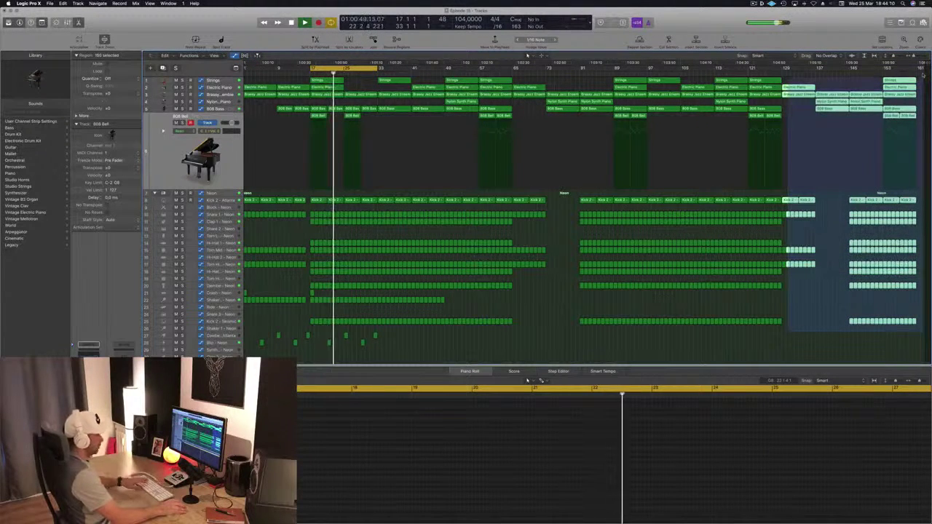
{"action": "key", "text": "Delete"}
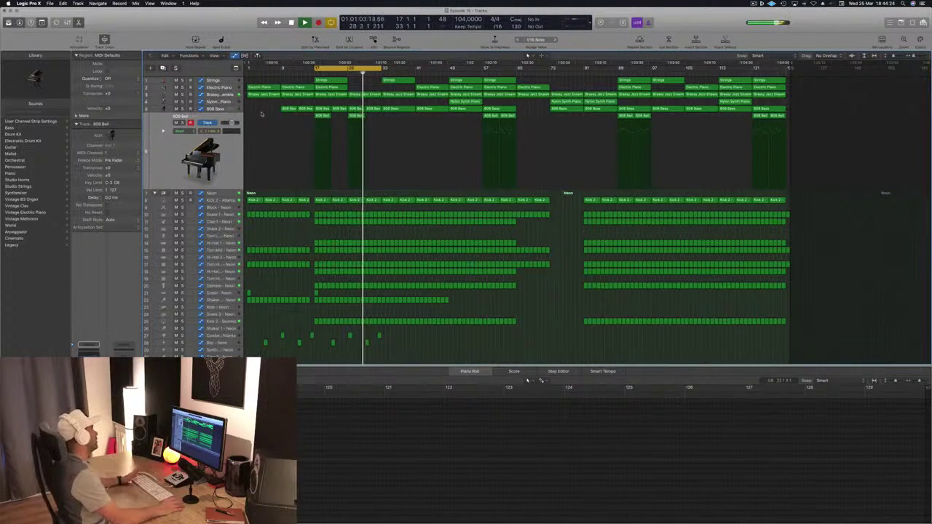
Extend the end of the cycle range to about bar 44 and restart playback
{"action": "key", "text": "space"}
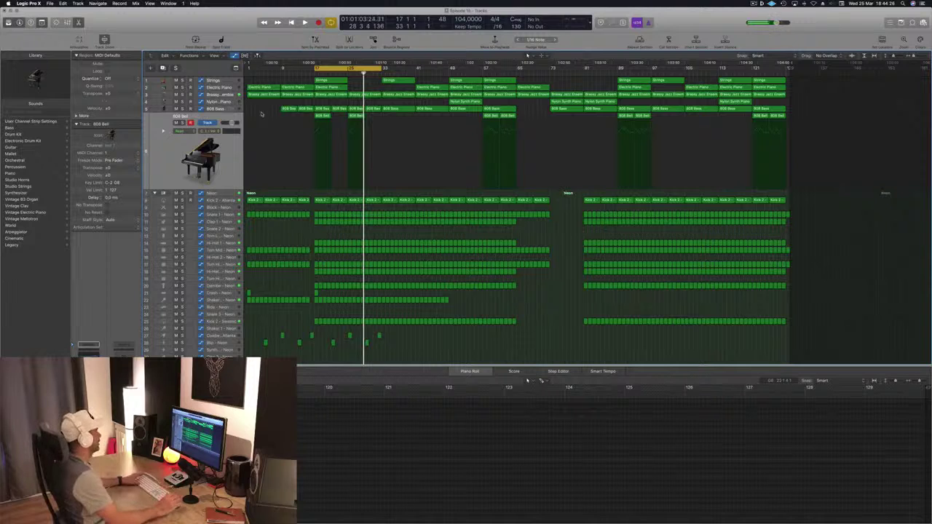
{"action": "key", "text": "space"}
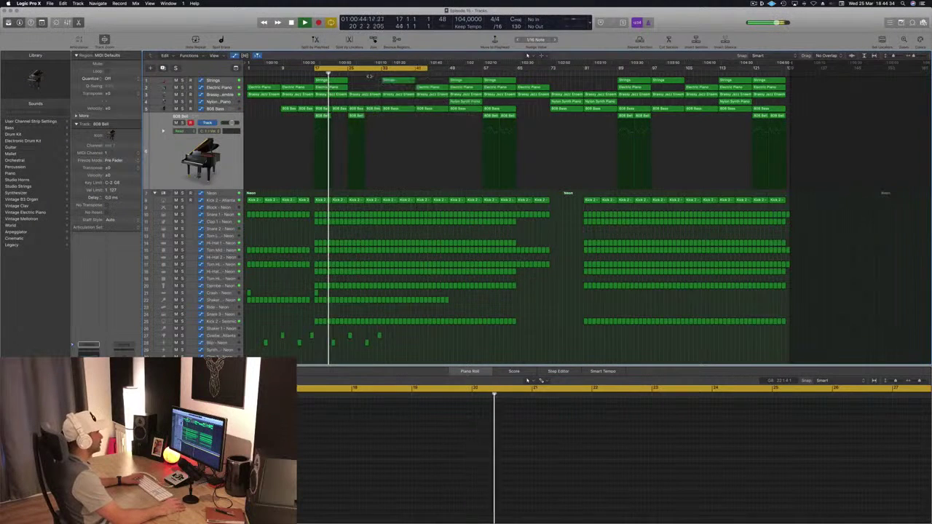
Play the transition into bar 33 and fill the Electric Piano gap with a copied region starting at bar 33
{"action": "left_click", "coordinate": [365, 97]}
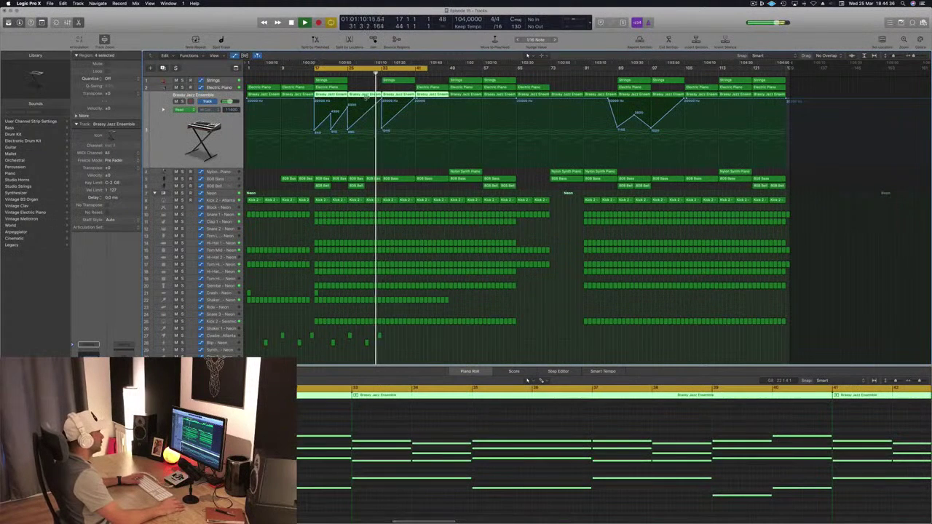
{"action": "key", "text": "shift+super+a"}
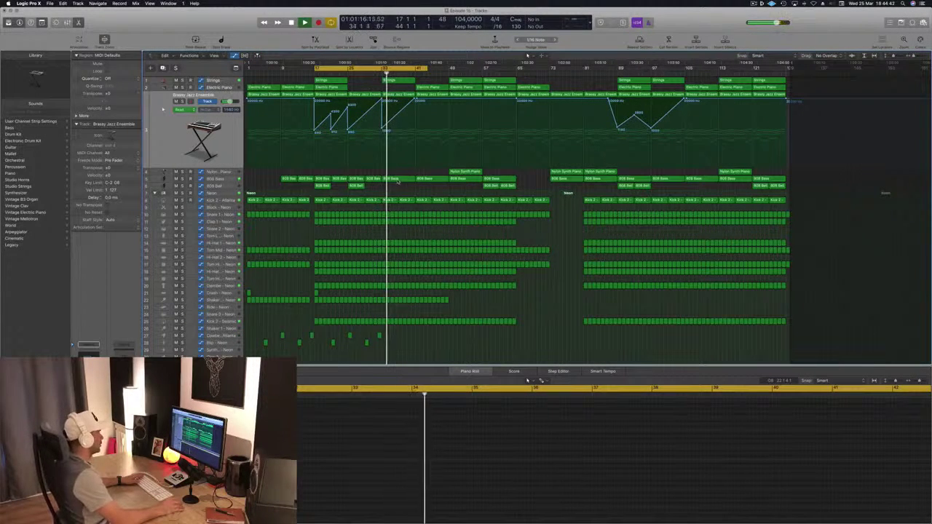
{"action": "left_click", "coordinate": [378, 75]}
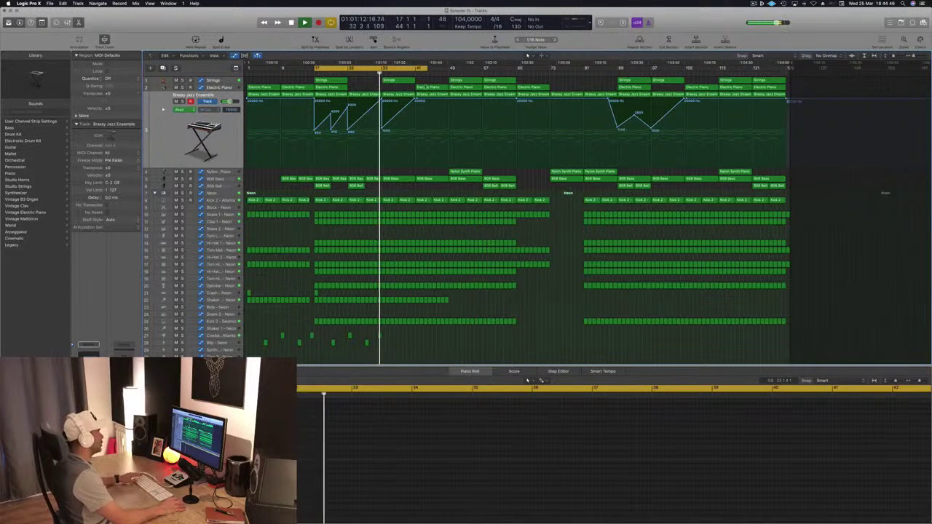
{"action": "left_click", "coordinate": [397, 88]}
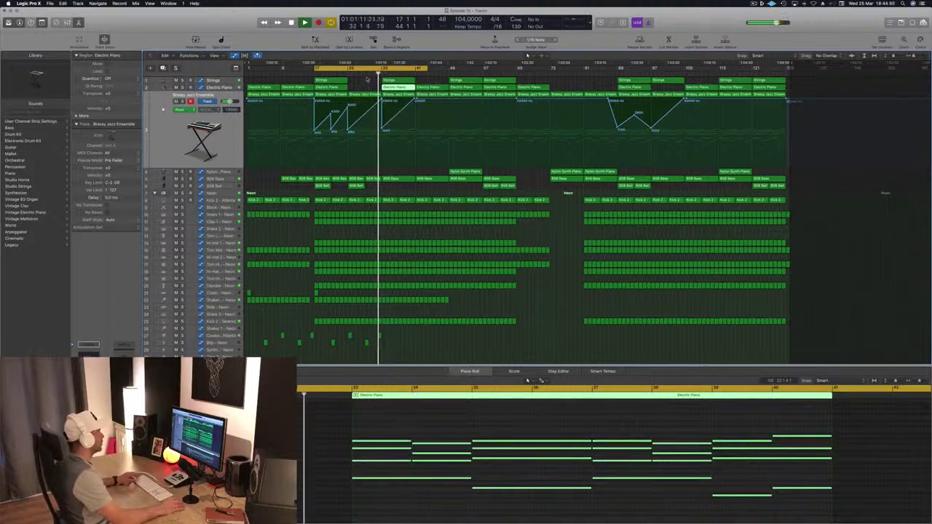
Move the Nylon Synth Piano region from bar 49 so that it starts exactly at bar 33
{"action": "key", "text": "super+Right"}
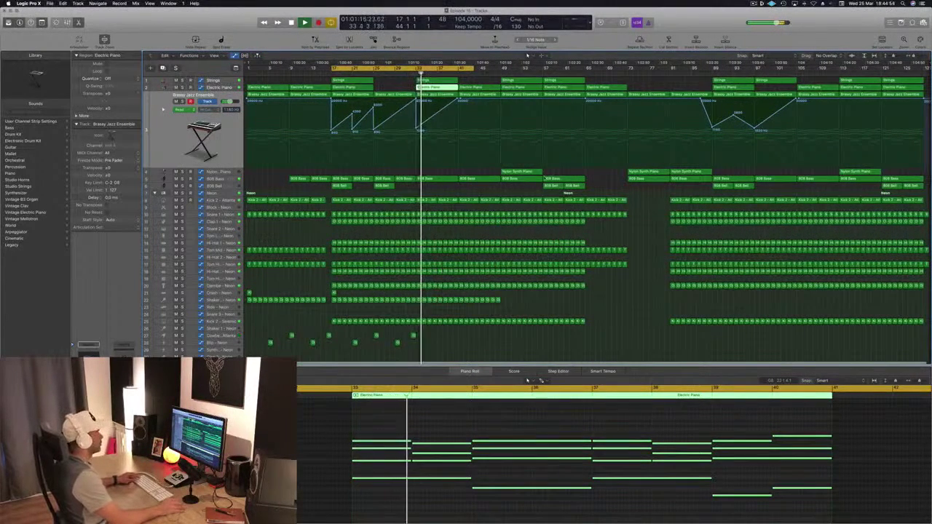
{"action": "left_click_drag", "start_coordinate": [543, 179], "coordinate": [440, 177]}
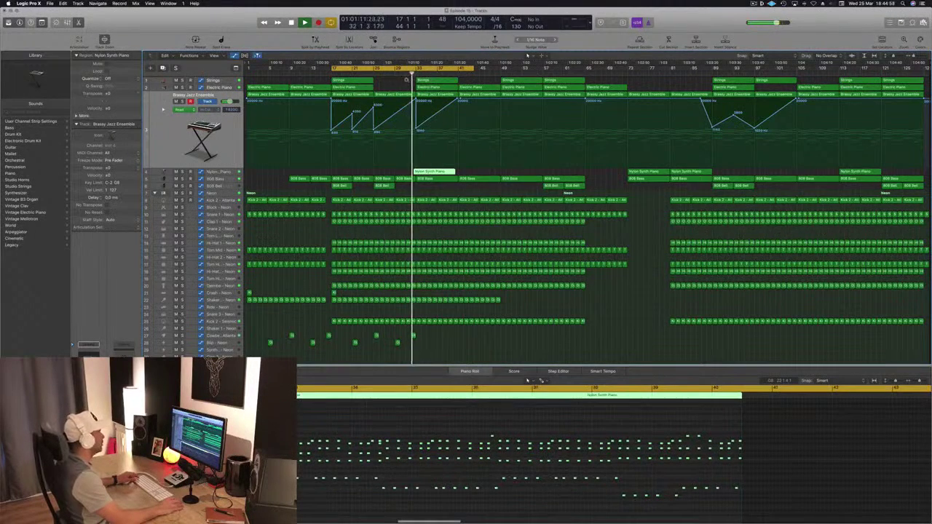
{"action": "key", "text": "super+Right"}
{"action": "key", "text": "super+Right"}
{"action": "key", "text": "super+Right"}
{"action": "scroll", "coordinate": [409, 123], "scroll_direction": "left", "scroll_amount": 5}
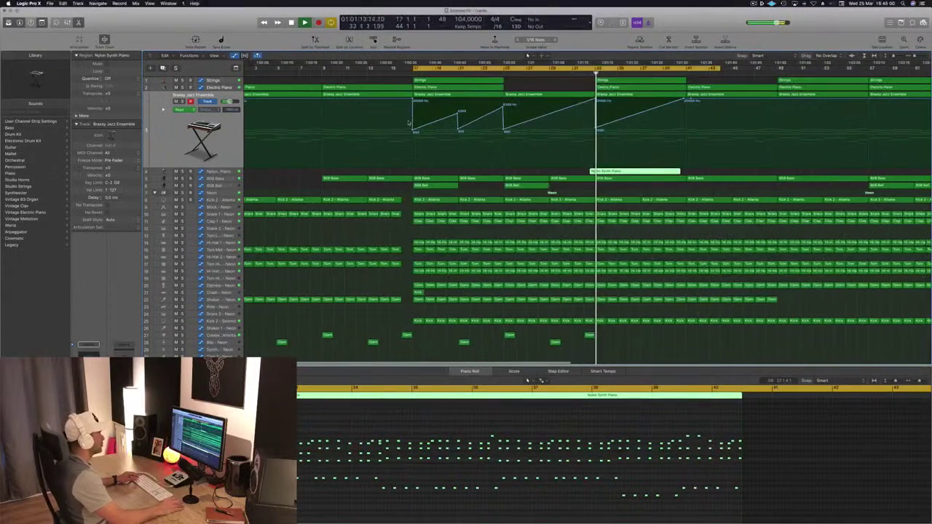
{"action": "left_click_drag", "start_coordinate": [582, 170], "coordinate": [587, 170]}
{"action": "key", "text": "super+Left"}
{"action": "key", "text": "super+Left"}
{"action": "key", "text": "super+Left"}
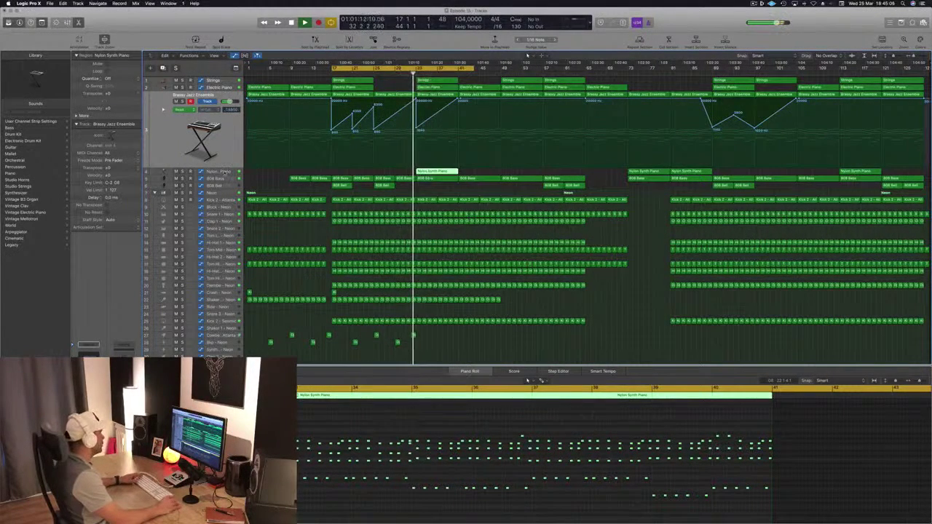
Select the Nylon Synth Piano track, shift the cycle range to start at bar 33, and play from there
{"action": "left_click", "coordinate": [226, 172]}
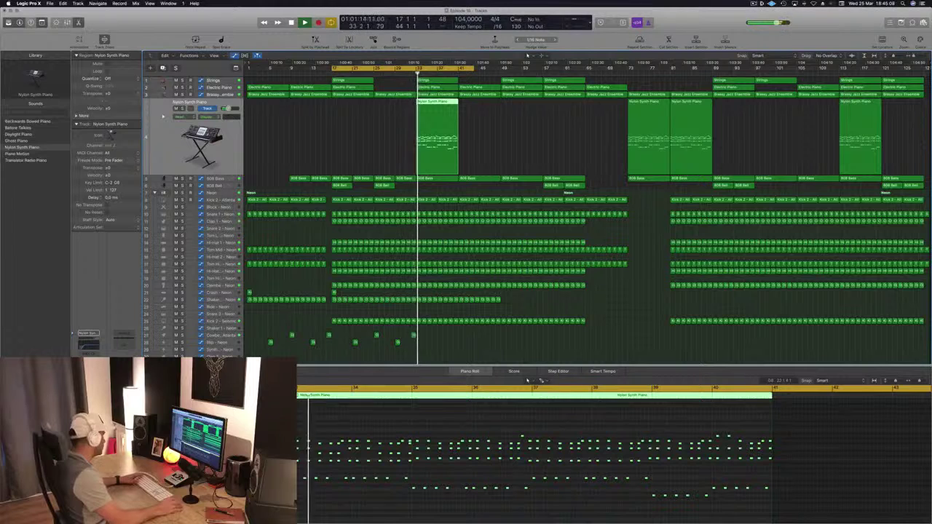
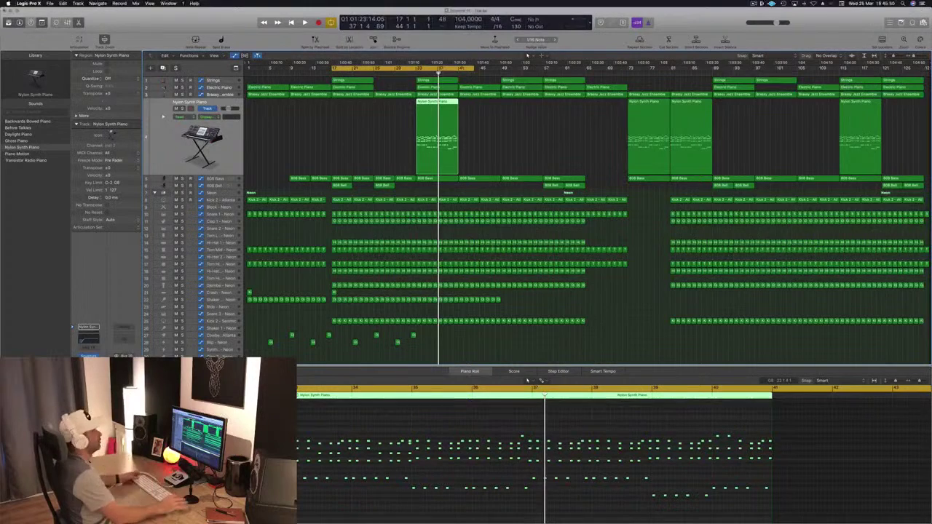
{"action": "key", "text": "space"}
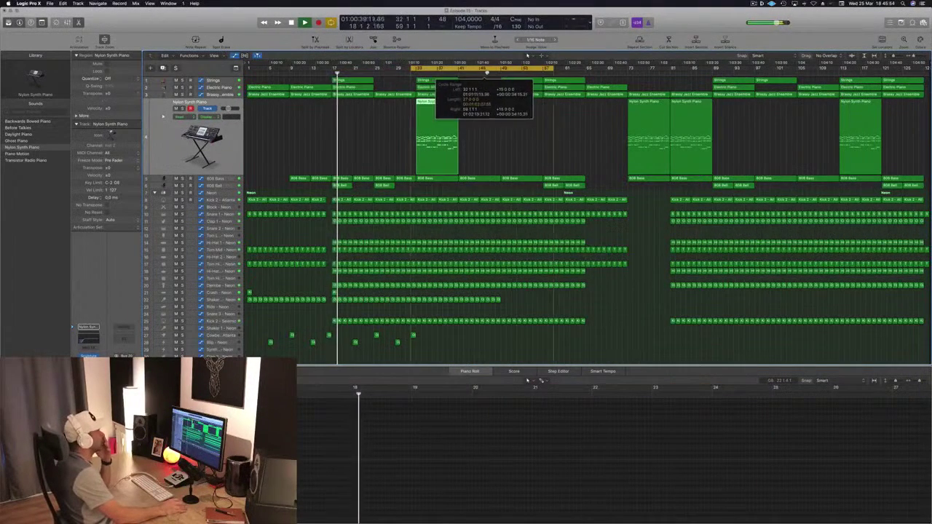
{"action": "key", "text": "shift+space"}
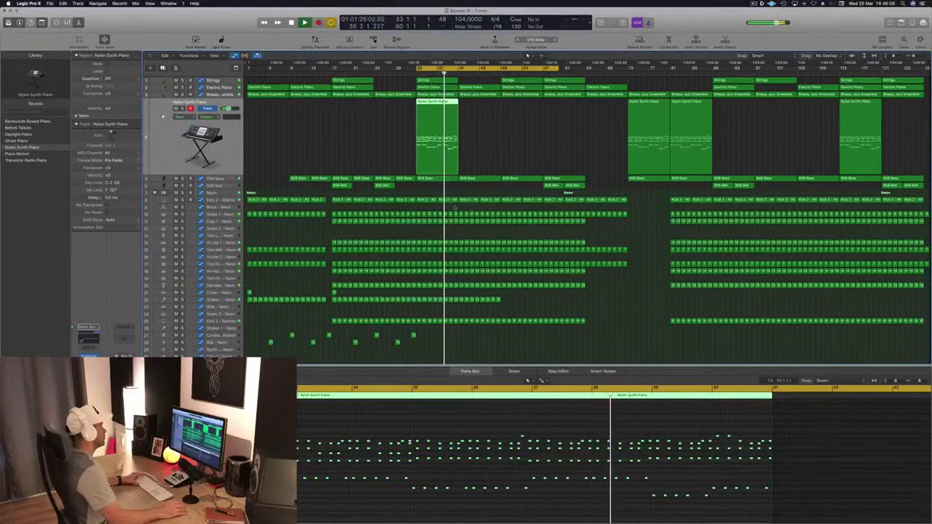
Copy the Nylon Synth Piano region from bar 33 to bar 41
{"action": "left_click", "coordinate": [490, 134]}
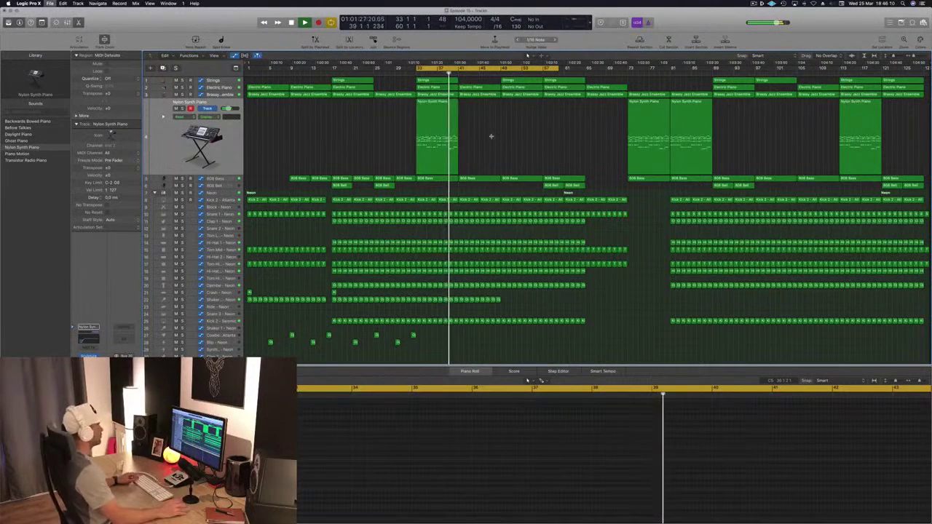
{"action": "scroll", "coordinate": [498, 140], "scroll_direction": "up", "scroll_amount": 2}
{"action": "scroll", "coordinate": [498, 140], "scroll_direction": "down", "scroll_amount": 2}
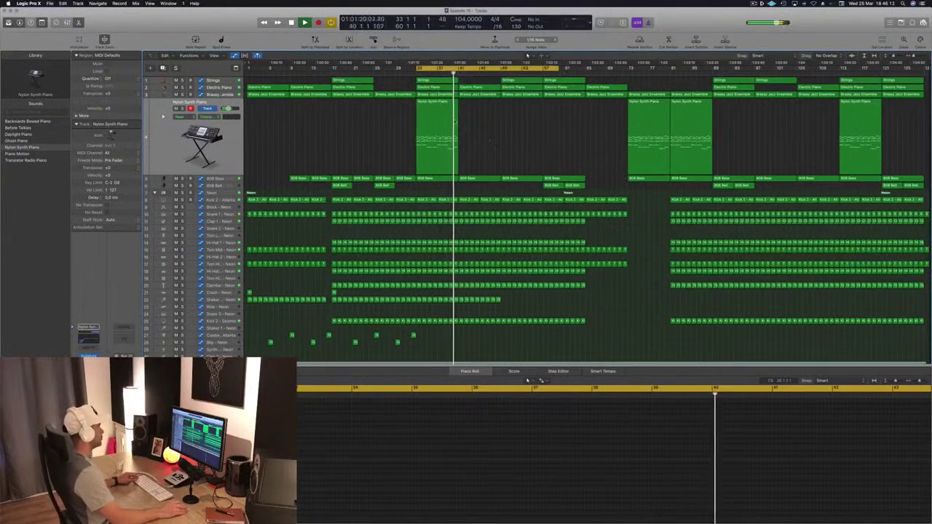
{"action": "left_click", "coordinate": [439, 116]}
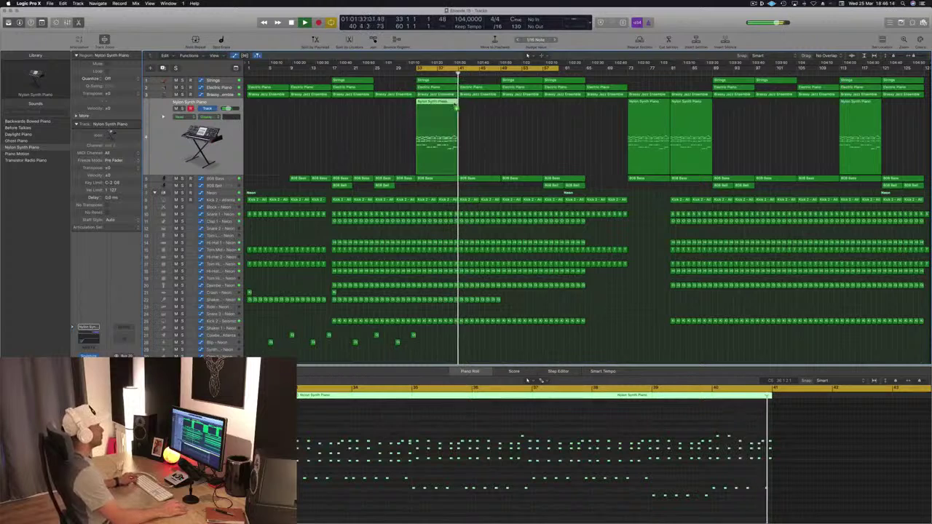
{"action": "left_click_drag", "start_coordinate": [434, 104], "coordinate": [476, 104]}
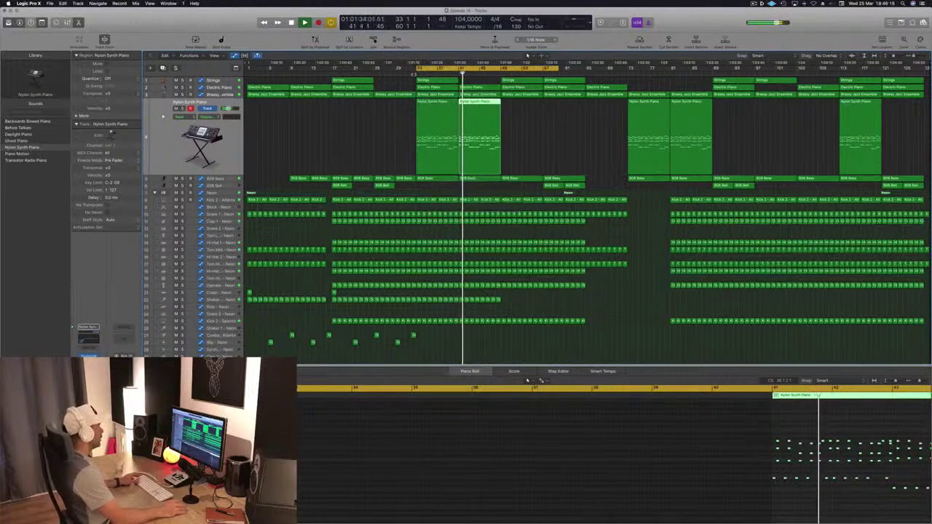
Pull the Brassy Jazz Ensemble's frequency automation down steeply at bar 41 so it ramps back up to bar 65
{"action": "key", "text": "Up"}
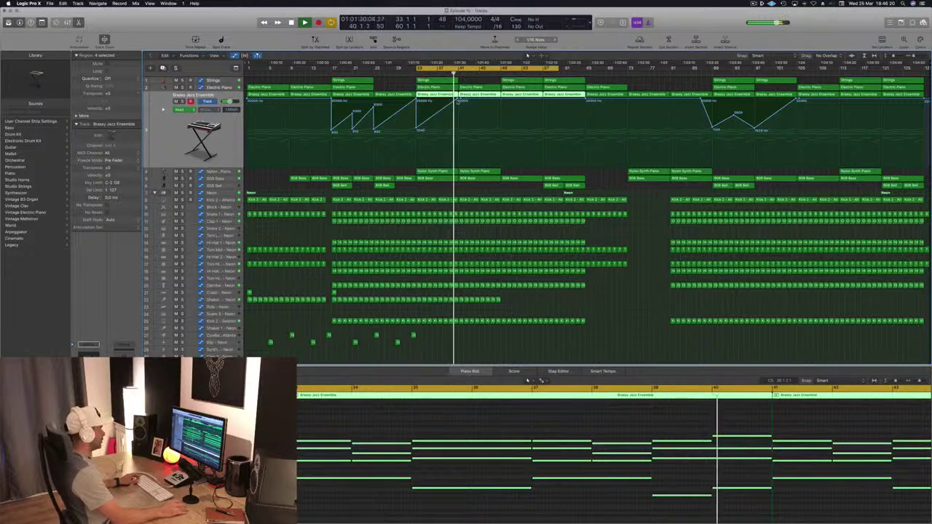
{"action": "left_click_drag", "start_coordinate": [460, 100], "coordinate": [460, 147]}
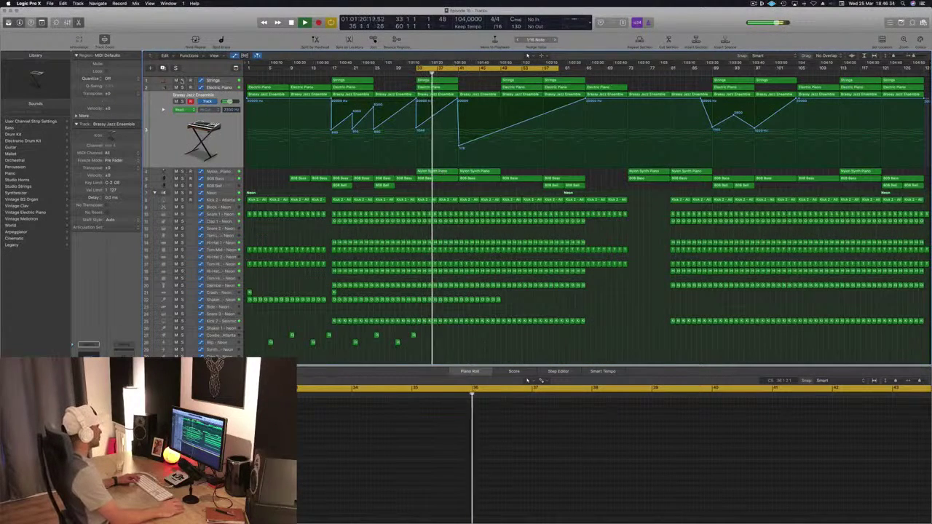
Copy the Strings region from bar 33 to bar 41 and save the project
{"action": "left_click", "coordinate": [445, 82]}
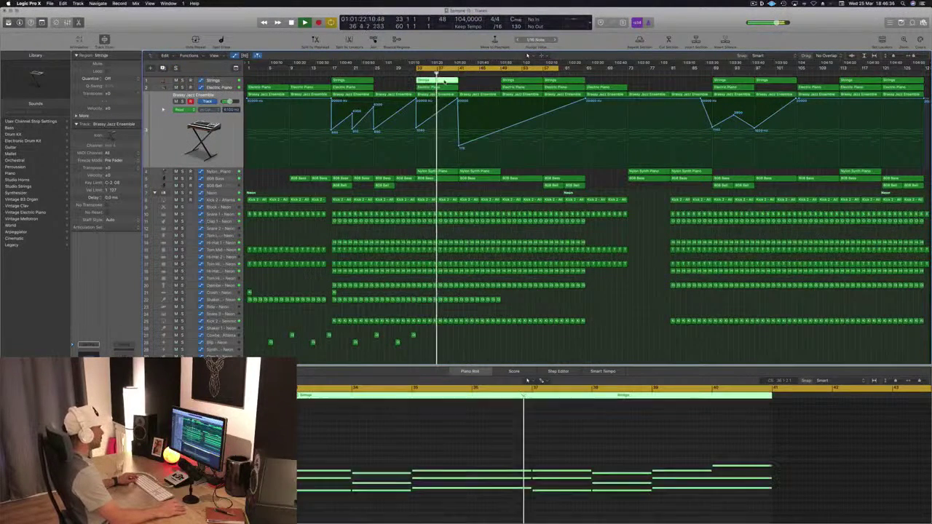
{"action": "left_click_drag", "start_coordinate": [444, 81], "coordinate": [487, 83]}
{"action": "left_click", "coordinate": [399, 83]}
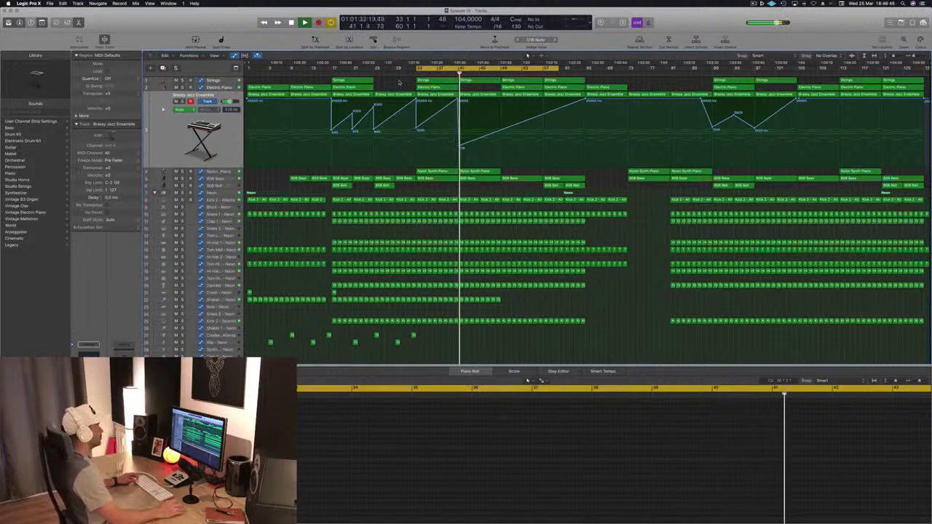
{"action": "key", "text": "super+s"}
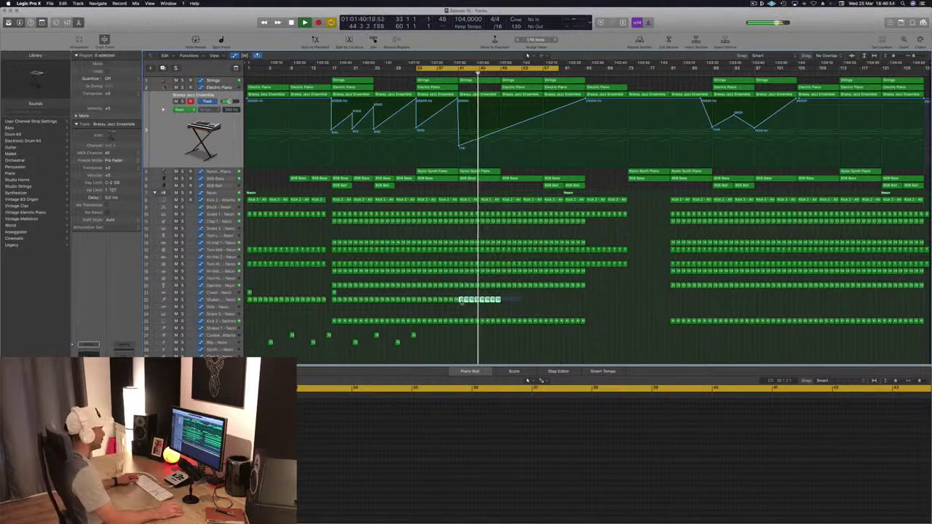
Copy the eight shaker regions starting at bar 41 to bar 49
{"action": "left_click_drag", "start_coordinate": [461, 302], "coordinate": [505, 305]}
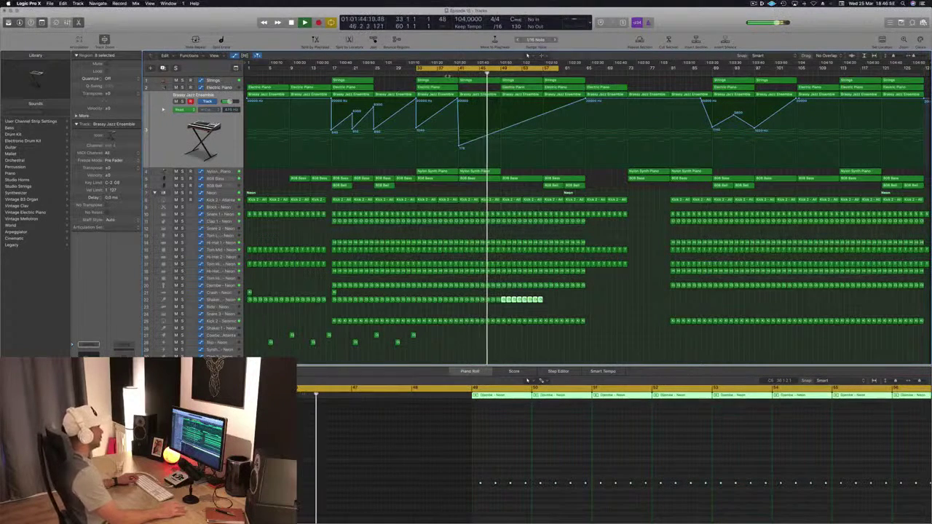
Add a frequency automation point at bar 49 on the Brassy Jazz Ensemble's rising ramp
{"action": "left_click", "coordinate": [500, 133]}
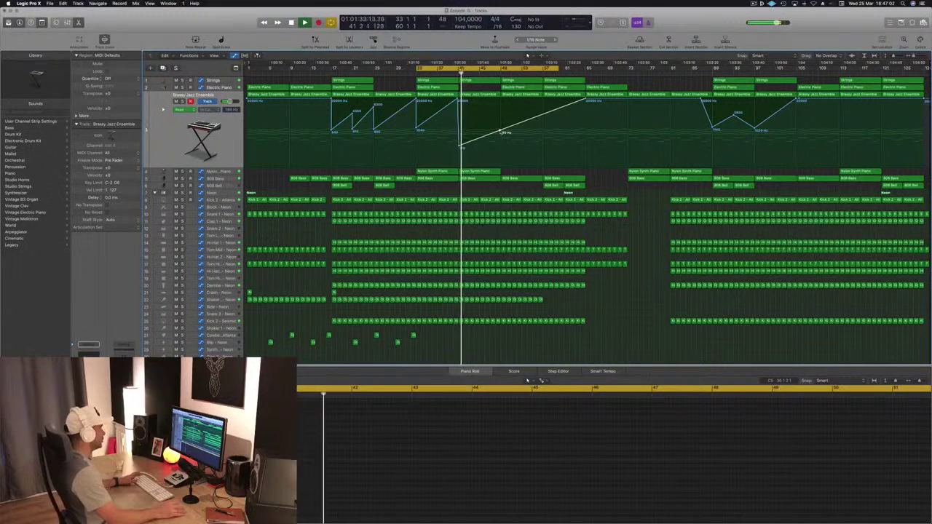
{"action": "left_click", "coordinate": [517, 88]}
{"action": "left_click", "coordinate": [509, 114]}
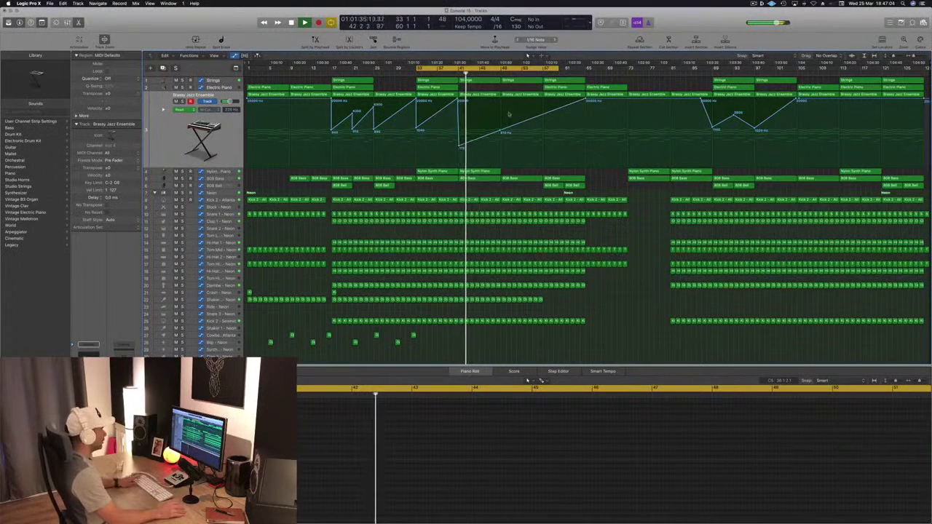
Copy the Nylon Synth Piano region from bar 41 to bar 49
{"action": "left_click", "coordinate": [491, 169]}
{"action": "left_click_drag", "start_coordinate": [491, 169], "coordinate": [526, 164]}
Try a small dip in the Brassy Jazz Ensemble's frequency automation just after bar 49 and audition the Strings track soloed
{"action": "left_click", "coordinate": [502, 131]}
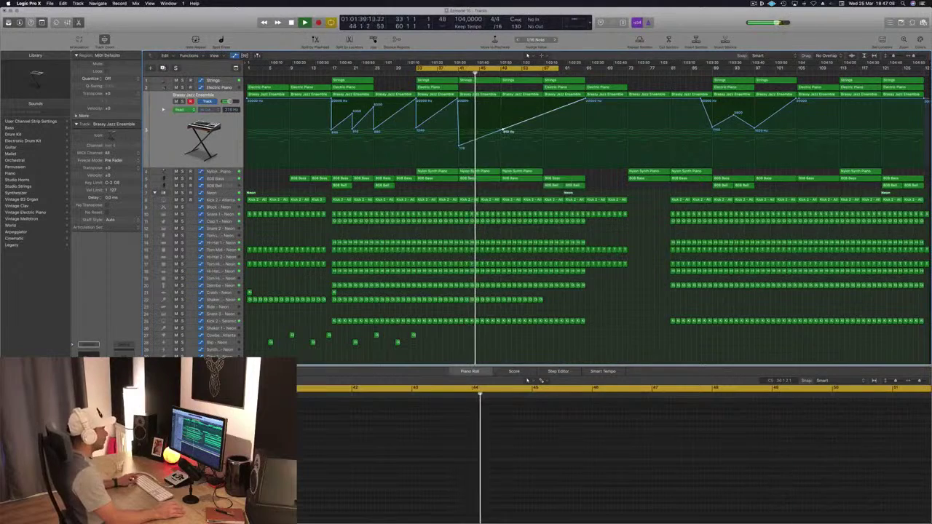
{"action": "left_click_drag", "start_coordinate": [502, 131], "coordinate": [502, 140]}
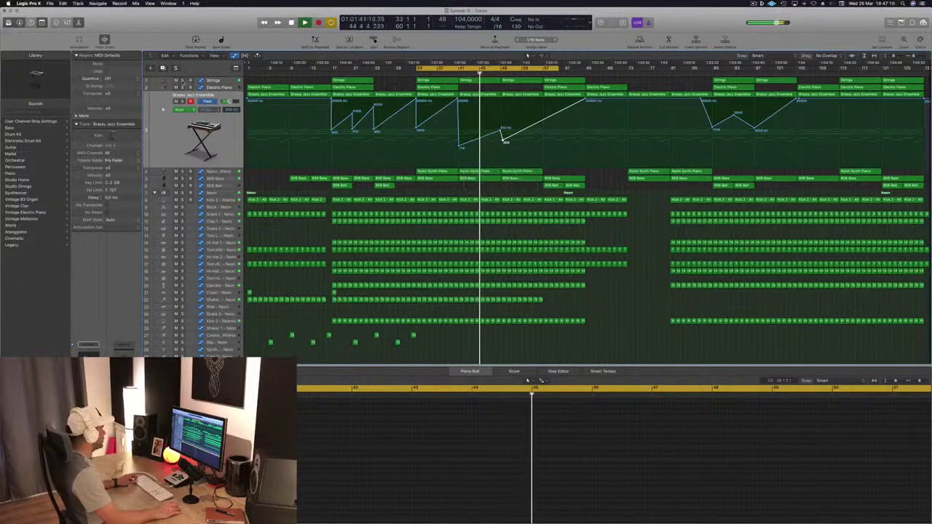
{"action": "key", "text": "ctrl+s"}
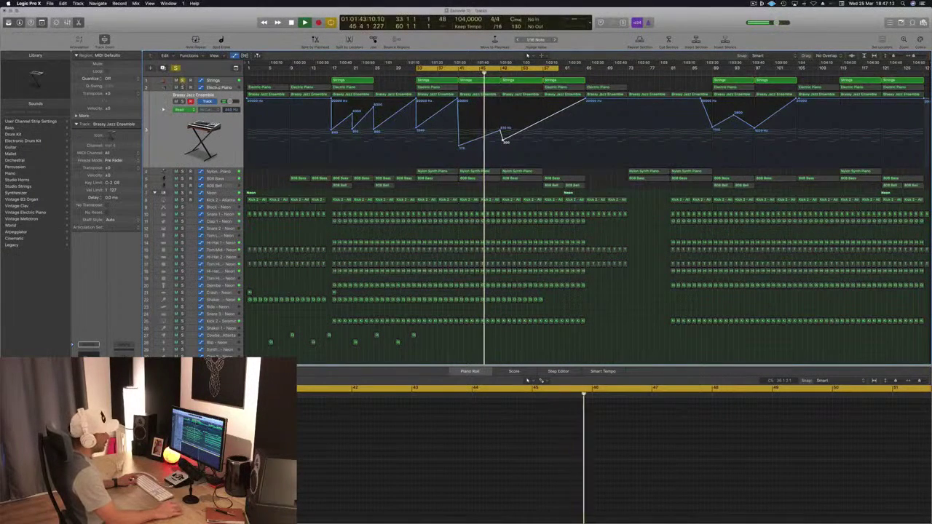
{"action": "key", "text": "ctrl+s"}
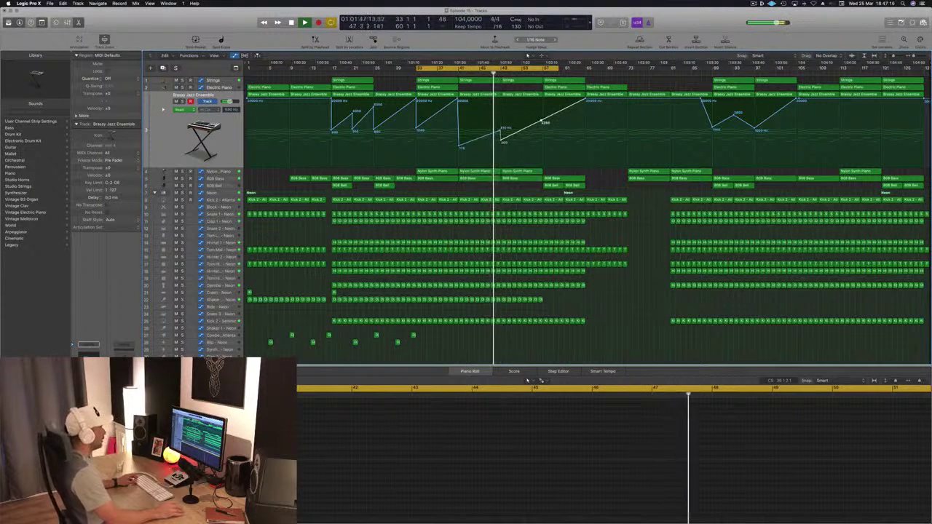
Lower the Brassy Jazz Ensemble's frequency automation point at bar 57 so the curve runs nearly flat from bar 49
{"action": "left_click_drag", "start_coordinate": [541, 121], "coordinate": [543, 131]}
{"action": "left_click", "coordinate": [543, 132]}
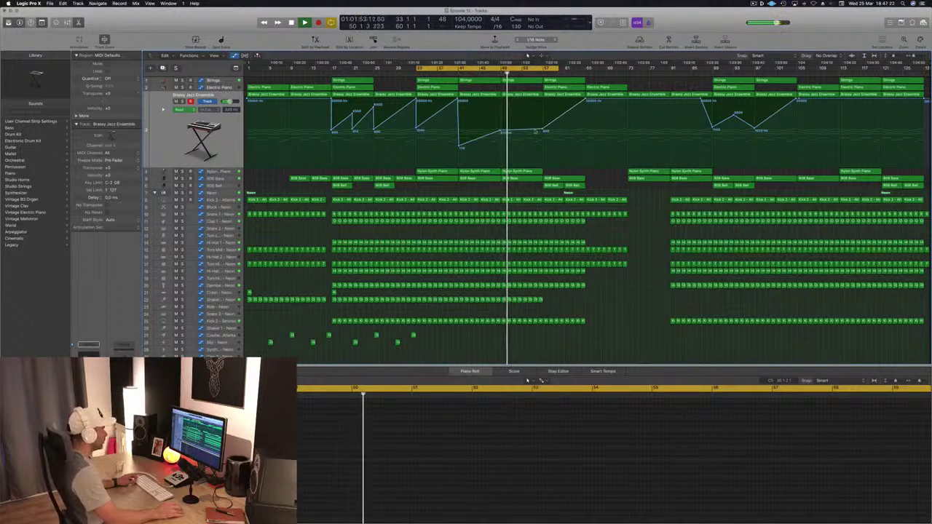
{"action": "left_click_drag", "start_coordinate": [543, 130], "coordinate": [543, 131]}
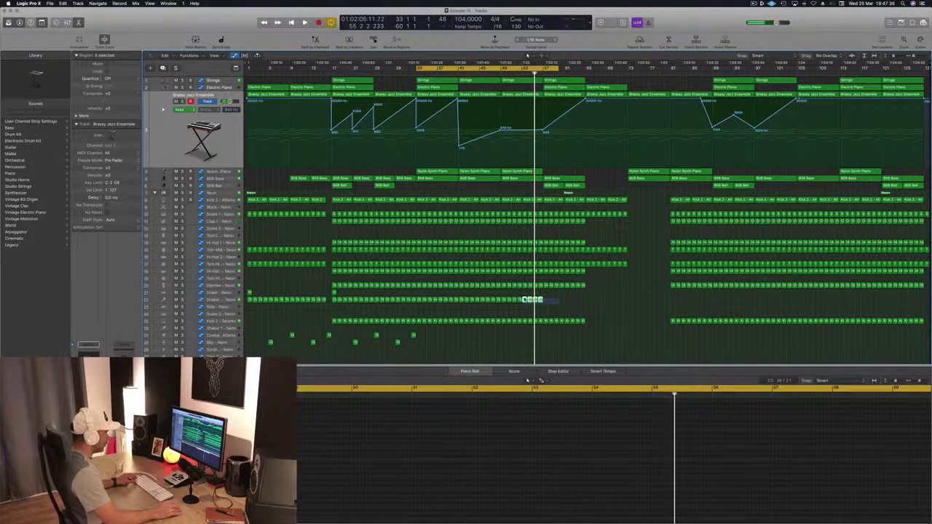
Extend the shaker part to bar 65 by copying its last four regions to bars 57 and 61
{"action": "left_click_drag", "start_coordinate": [530, 300], "coordinate": [545, 299]}
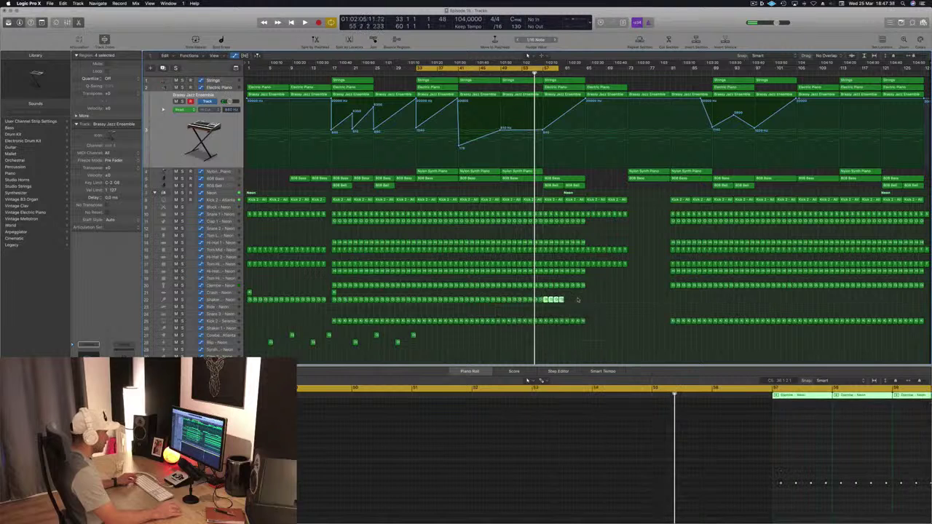
{"action": "left_click", "coordinate": [557, 305]}
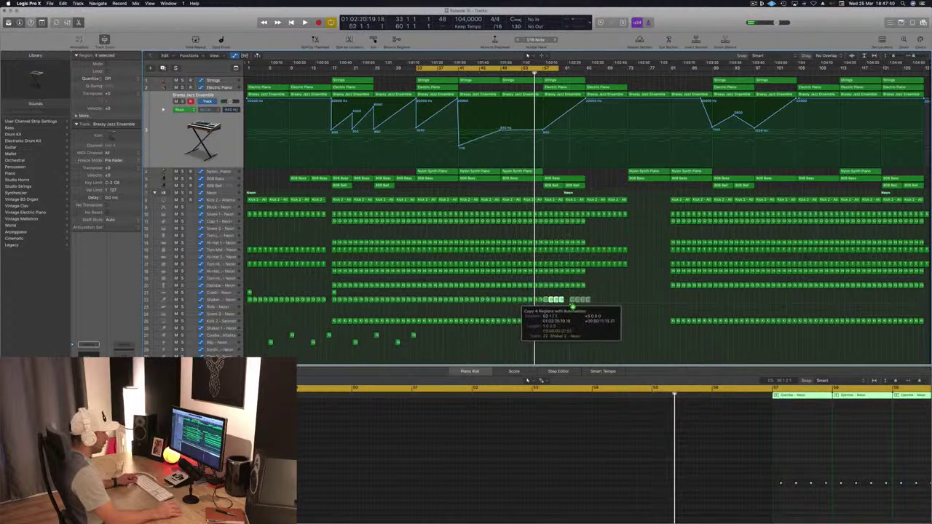
{"action": "key", "text": "Delete"}
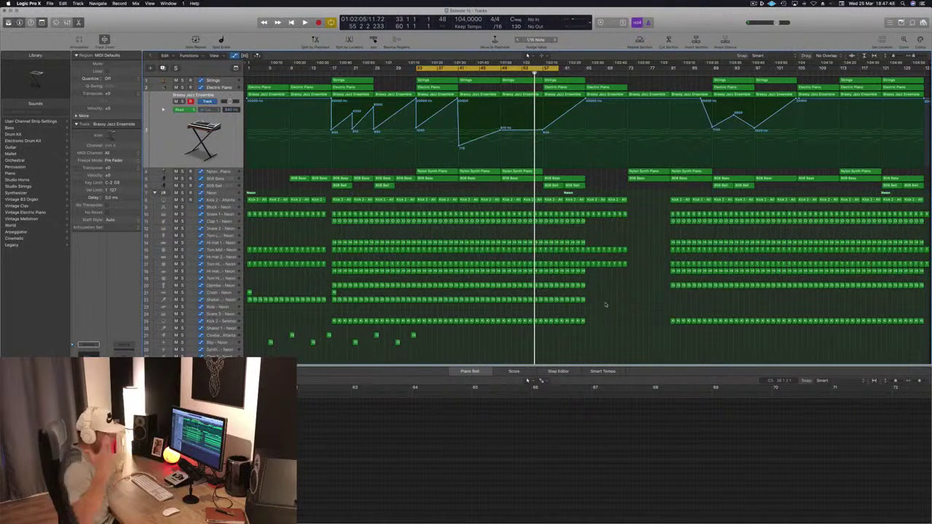
Play back the arrangement and set the cycle range to end at bar 65
{"action": "key", "text": "space"}
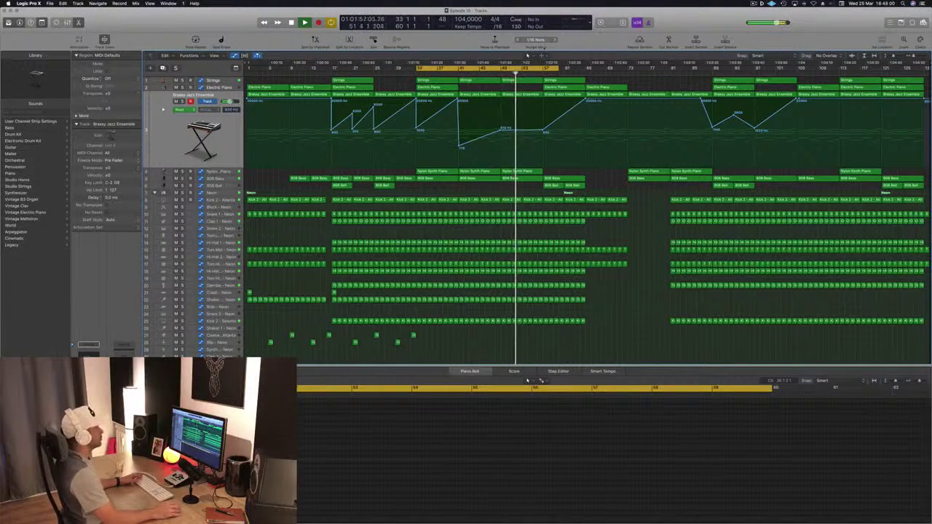
{"action": "left_click_drag", "start_coordinate": [559, 69], "coordinate": [548, 69]}
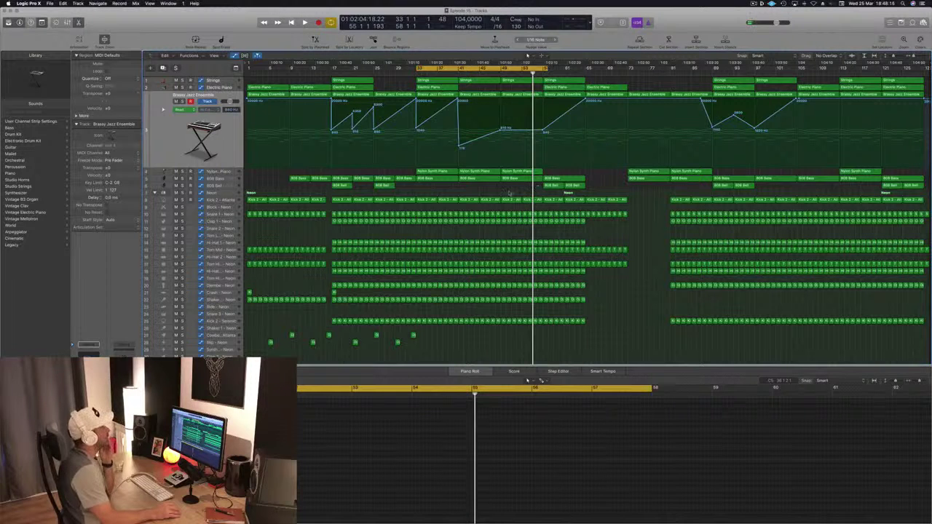
{"action": "key", "text": "space"}
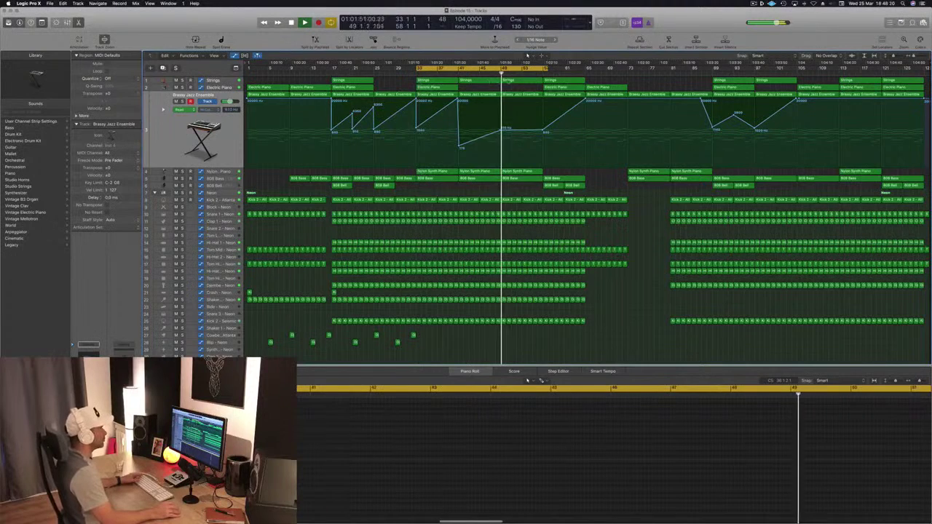
{"action": "left_click", "coordinate": [559, 95]}
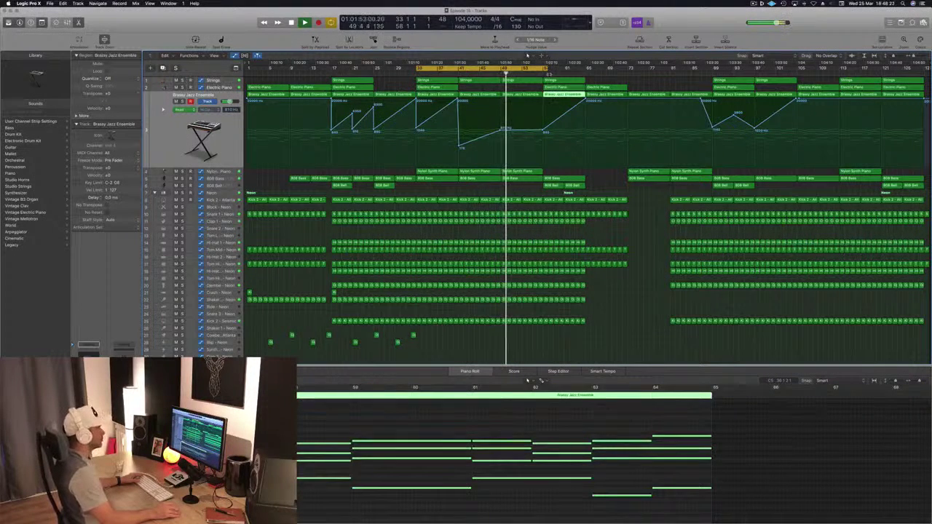
{"action": "left_click_drag", "start_coordinate": [548, 68], "coordinate": [586, 76]}
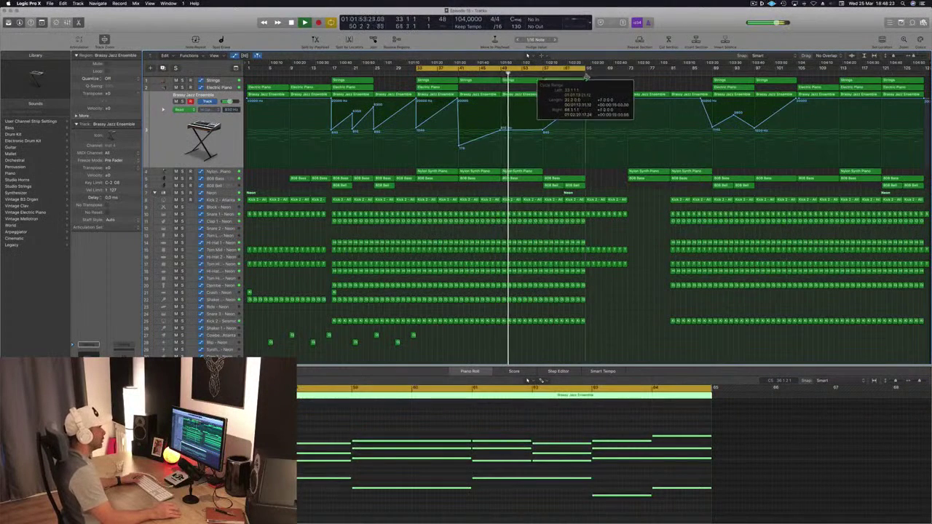
{"action": "left_click", "coordinate": [598, 177]}
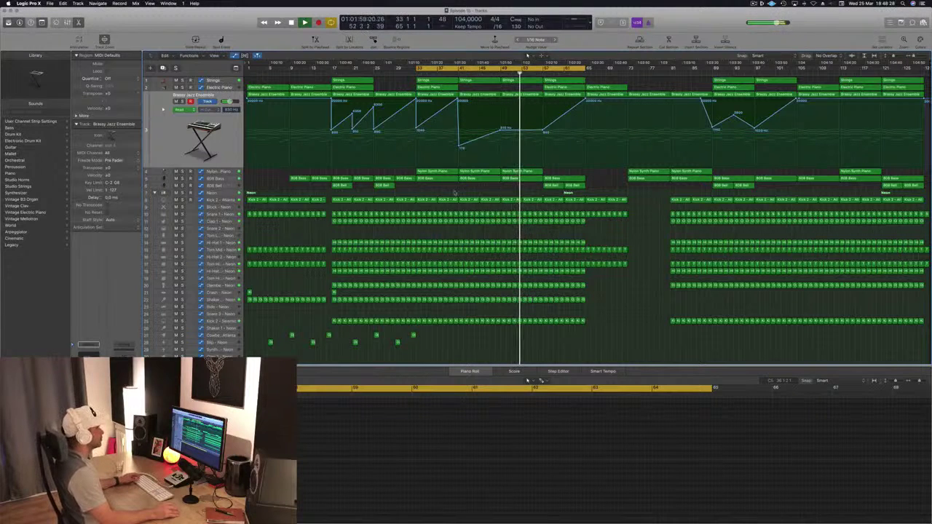
Delete the Electric Piano region at bar 57
{"action": "left_click", "coordinate": [568, 88]}
{"action": "left_click", "coordinate": [594, 146]}
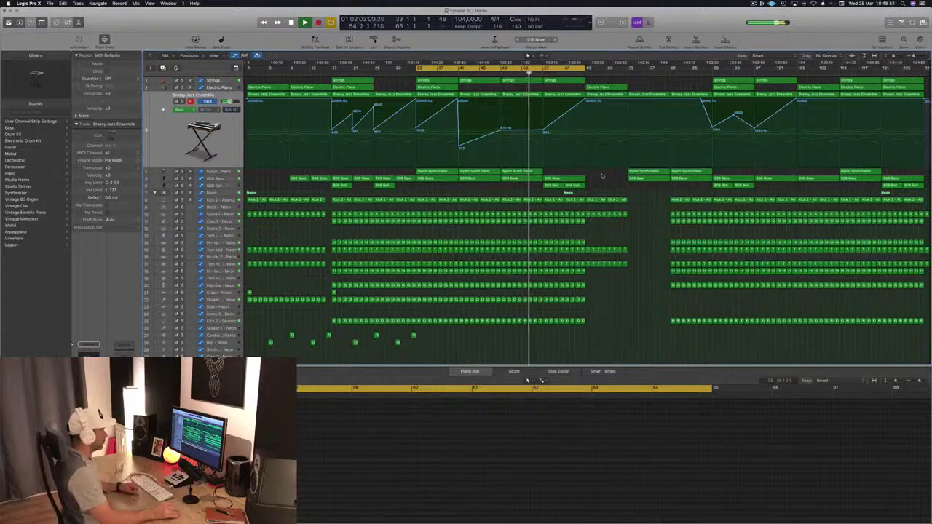
{"action": "left_click", "coordinate": [512, 173]}
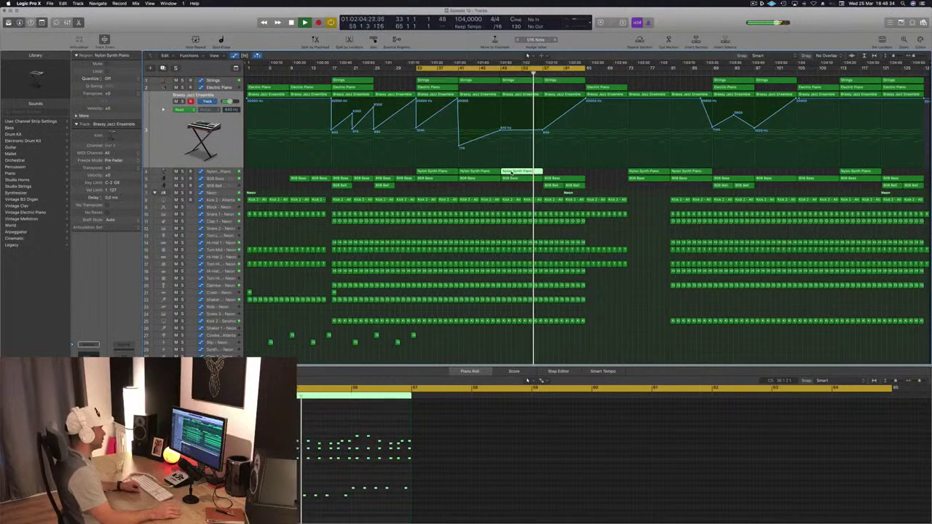
{"action": "left_click", "coordinate": [333, 294]}
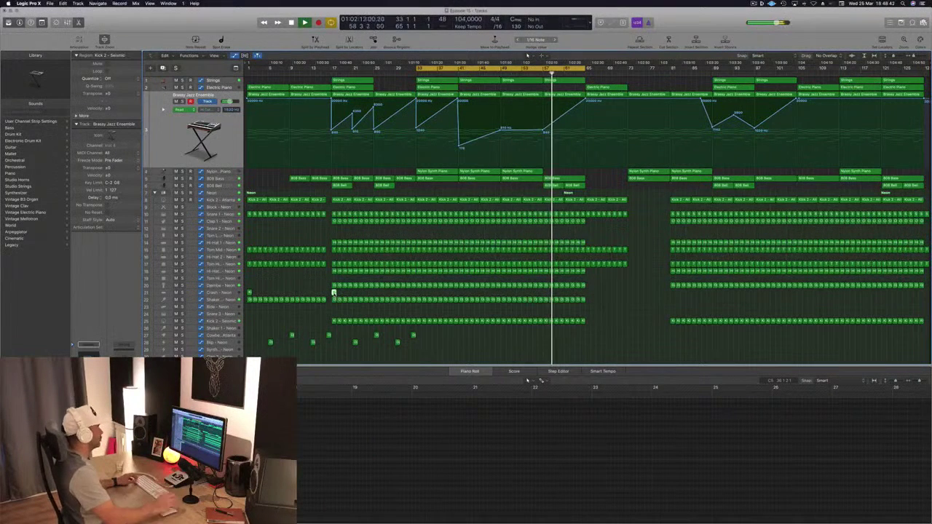
{"action": "left_click", "coordinate": [608, 180]}
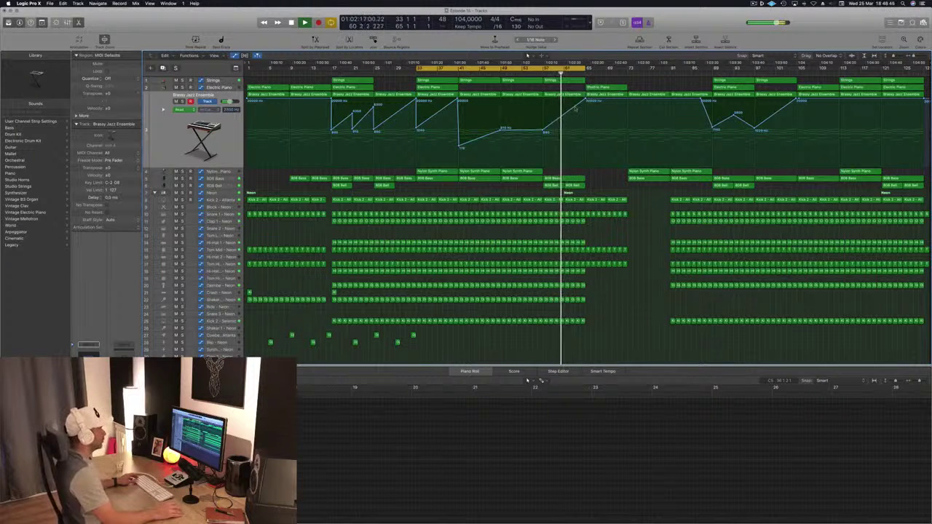
Add a frequency automation point around bar 61 on the Brassy Jazz Ensemble's ramp and audition the section from bar 56
{"action": "left_click", "coordinate": [565, 115]}
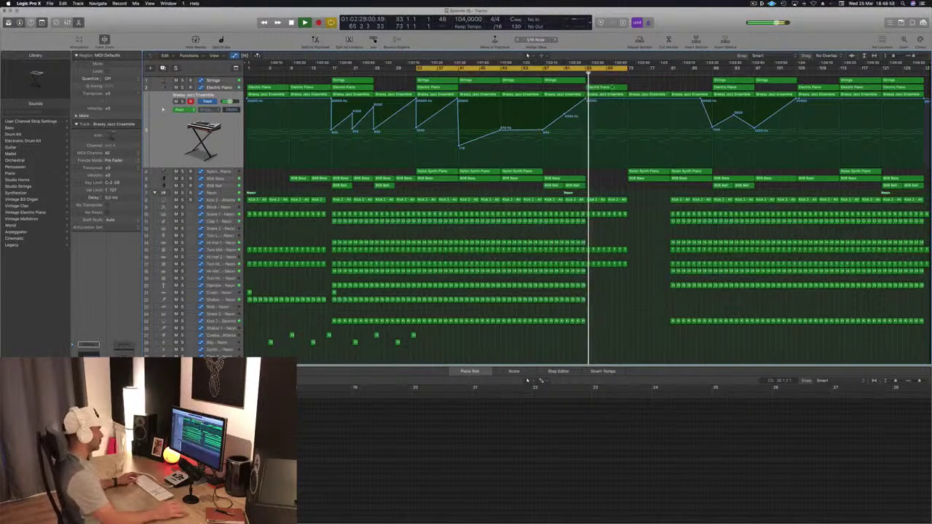
{"action": "left_click", "coordinate": [611, 87]}
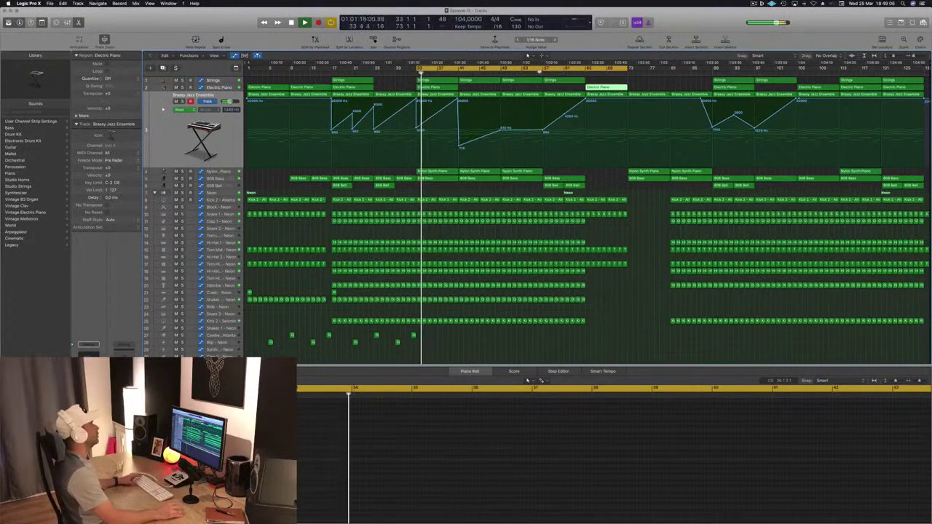
{"action": "left_click", "coordinate": [537, 74]}
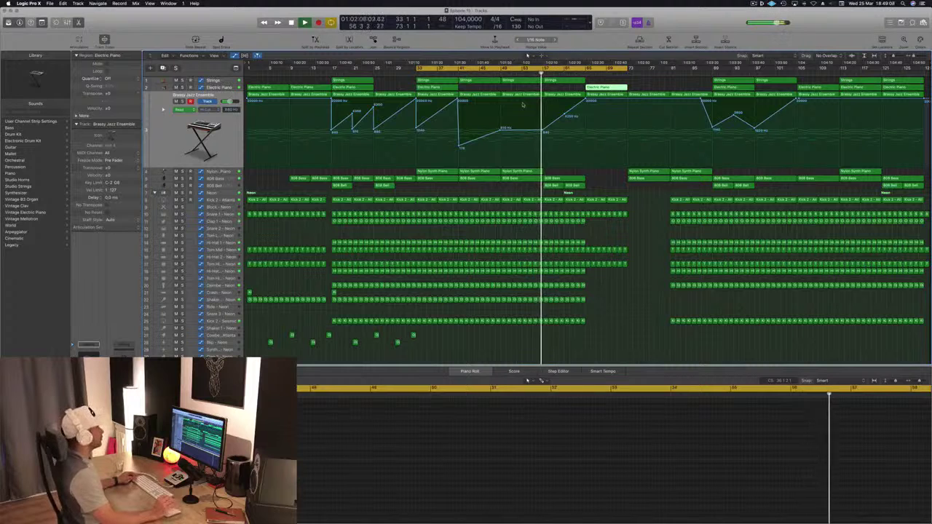
{"action": "left_click", "coordinate": [608, 188]}
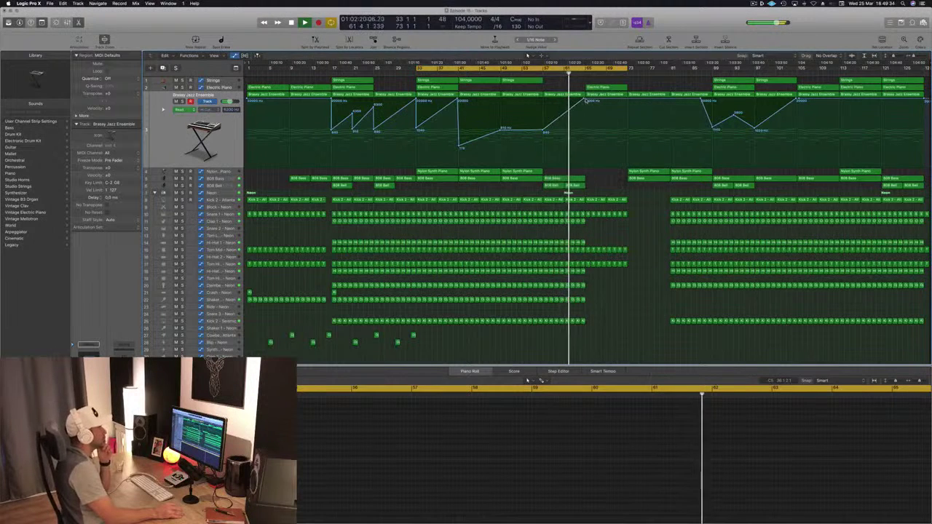
Try a steep drop in the Brassy Jazz Ensemble's frequency automation at bar 65, aligning the peak just before it
{"action": "left_click_drag", "start_coordinate": [585, 101], "coordinate": [585, 141]}
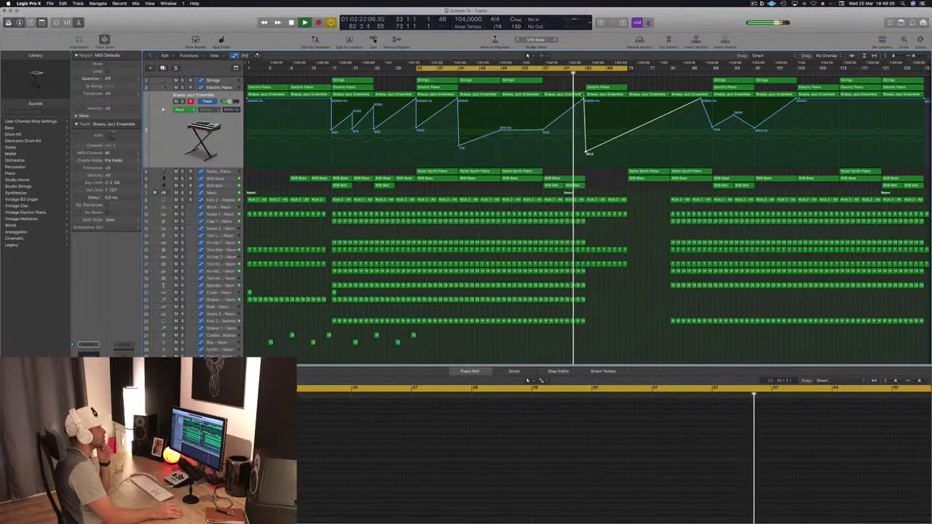
{"action": "left_click_drag", "start_coordinate": [583, 99], "coordinate": [584, 100]}
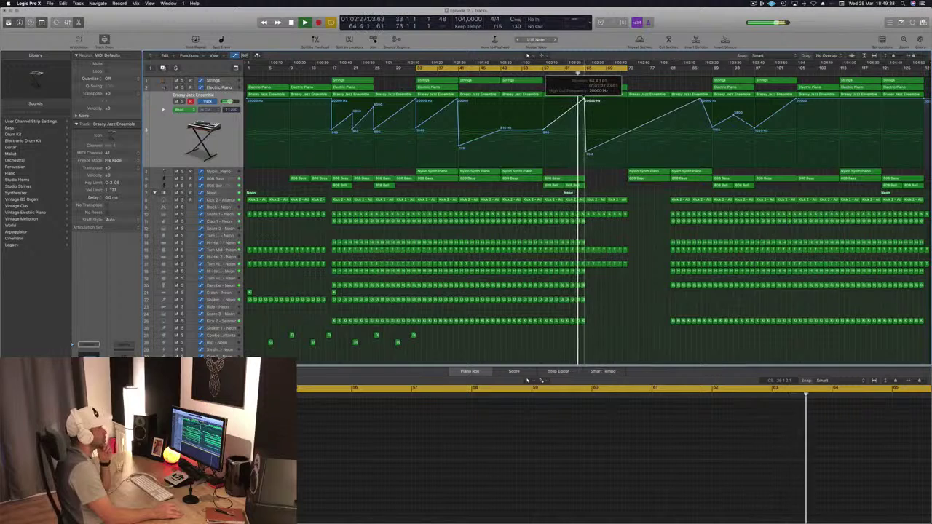
{"action": "left_click", "coordinate": [587, 153]}
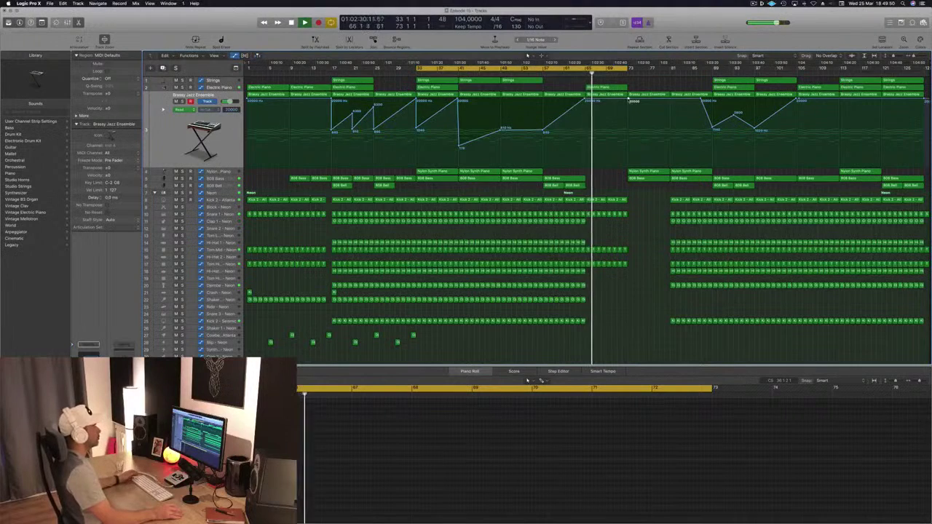
Pull the Brassy Jazz Ensemble's frequency automation down at bar 73 and extend the cycle range to bar 89
{"action": "left_click_drag", "start_coordinate": [629, 100], "coordinate": [629, 137]}
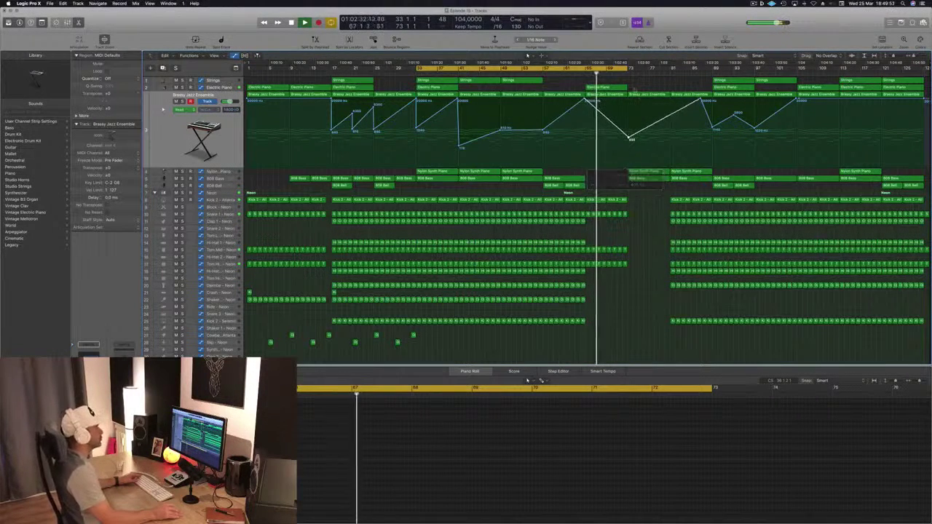
{"action": "left_click_drag", "start_coordinate": [629, 67], "coordinate": [705, 78]}
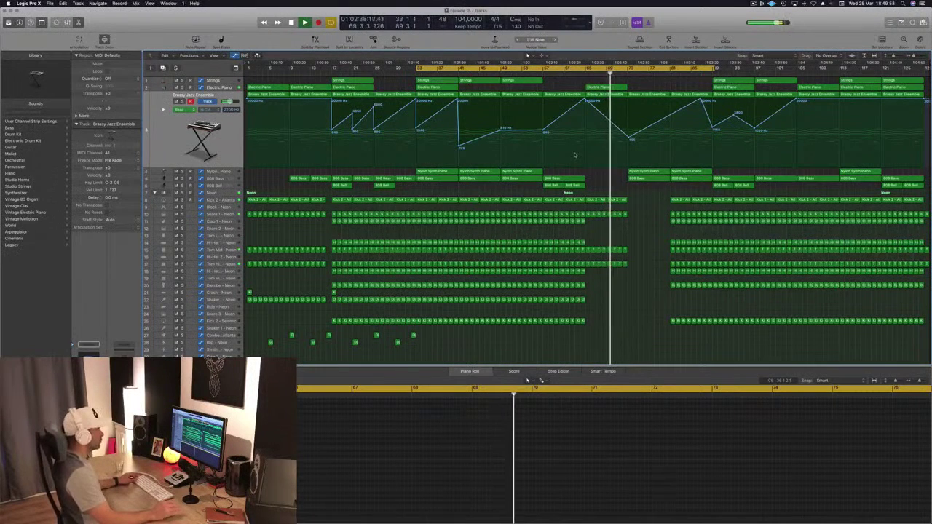
Copy the 808 Bass region from bar 57 to bar 65
{"action": "left_click_drag", "start_coordinate": [557, 179], "coordinate": [594, 175]}
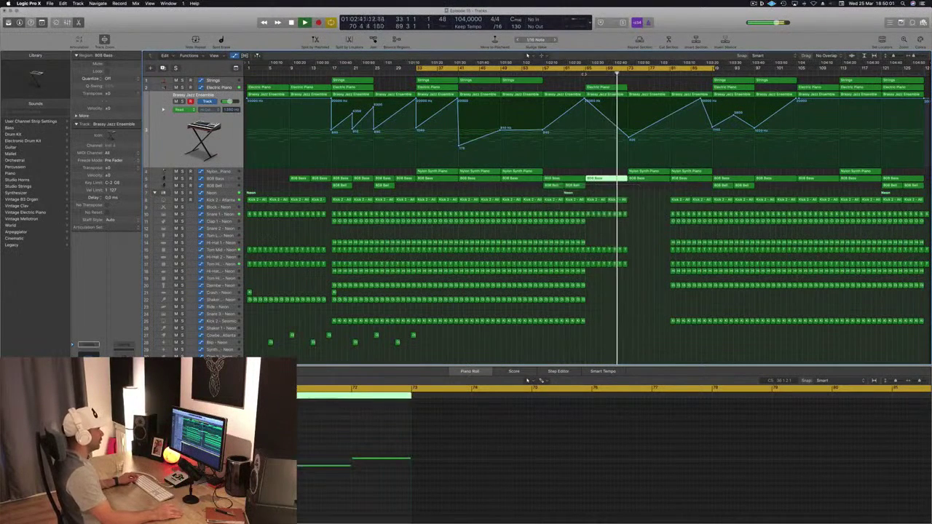
{"action": "left_click", "coordinate": [610, 188]}
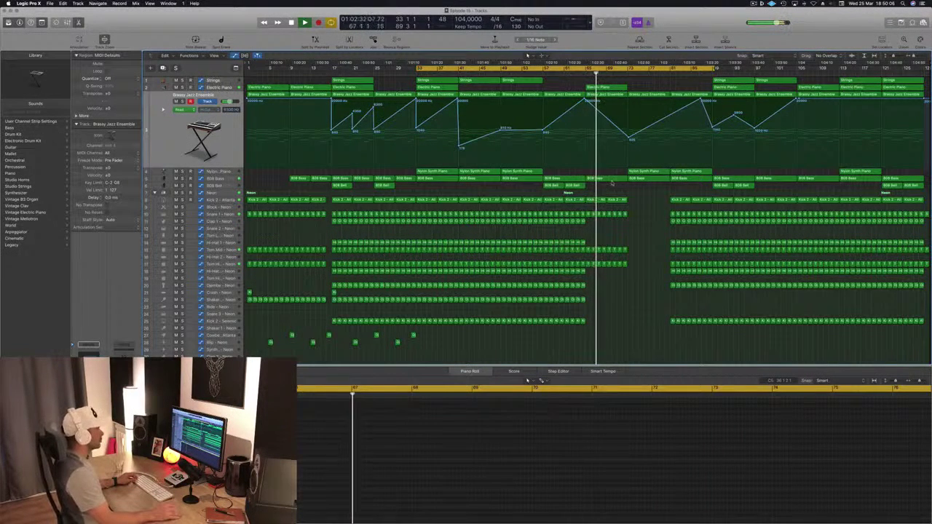
{"action": "left_click", "coordinate": [610, 181]}
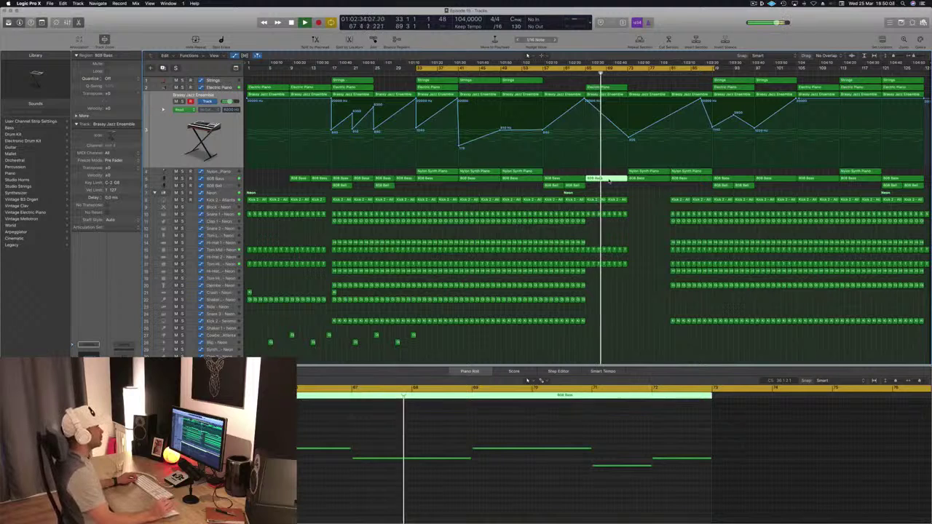
{"action": "left_click", "coordinate": [654, 217]}
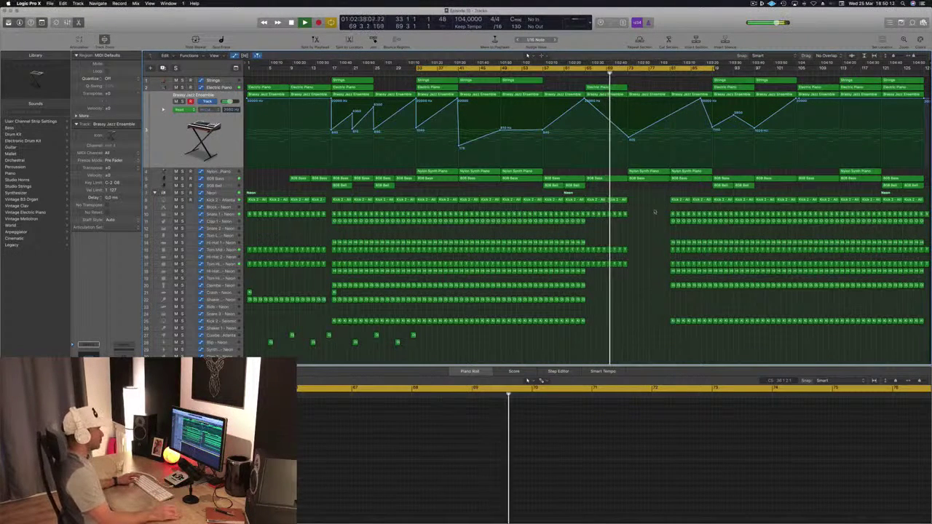
Delete the drum regions in bars 81 to 88 and the Electric Piano region at bar 65
{"action": "left_click_drag", "start_coordinate": [660, 202], "coordinate": [691, 352]}
{"action": "key", "text": "Delete"}
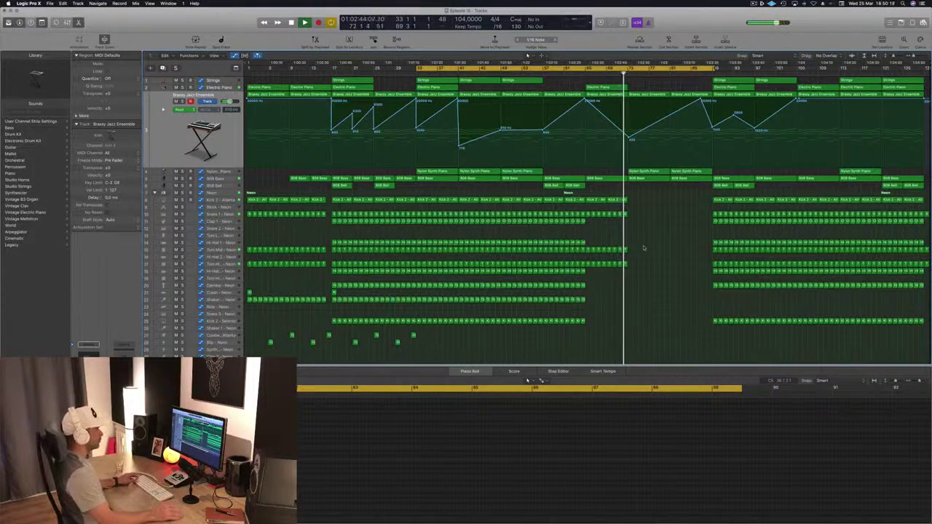
{"action": "left_click", "coordinate": [614, 86]}
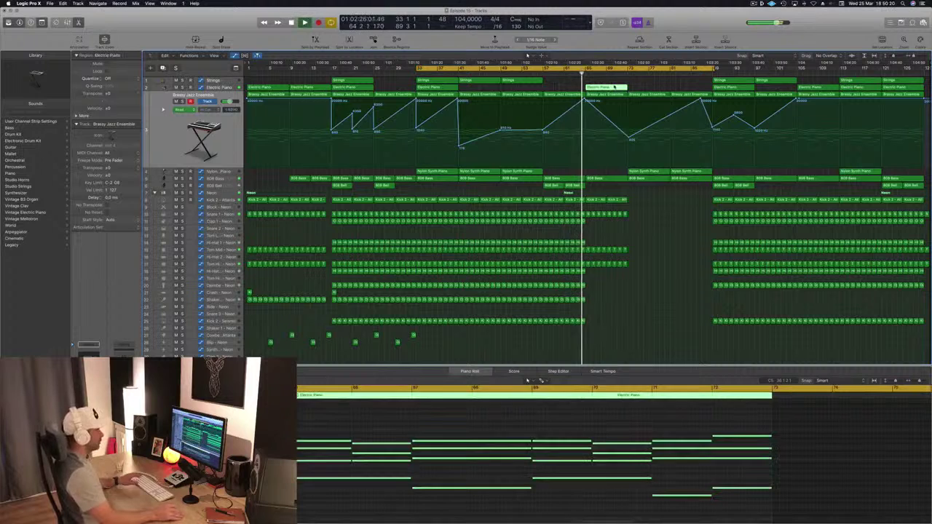
{"action": "key", "text": "Delete"}
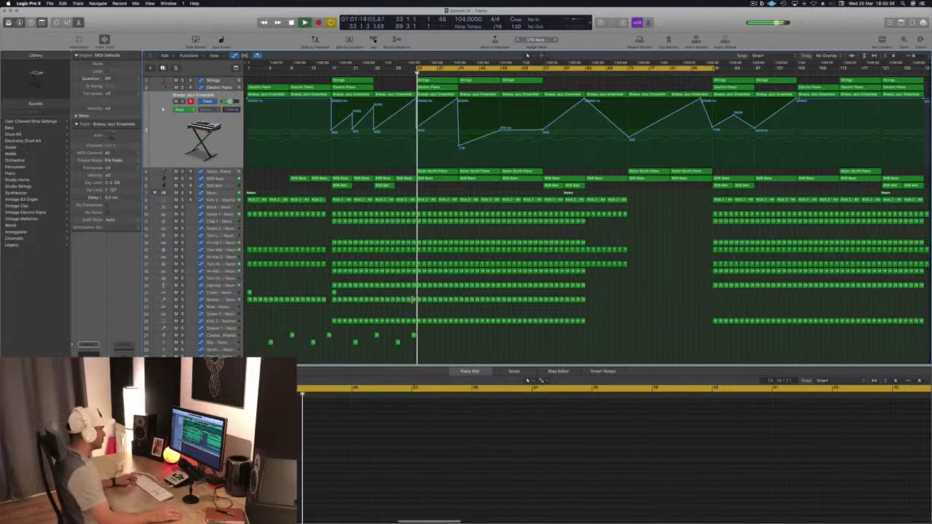
Copy the one-bar Shaker region at bar 33 down onto the Ride - Neon track and play it back
{"action": "left_click", "coordinate": [413, 300]}
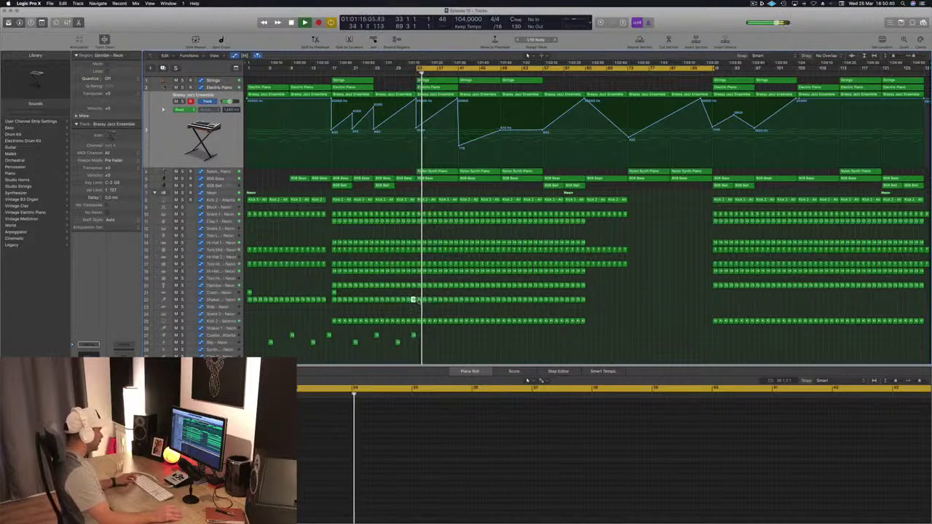
{"action": "left_click", "coordinate": [419, 299]}
{"action": "left_click_drag", "start_coordinate": [418, 299], "coordinate": [419, 307]}
{"action": "left_click_drag", "start_coordinate": [298, 479], "coordinate": [348, 491]}
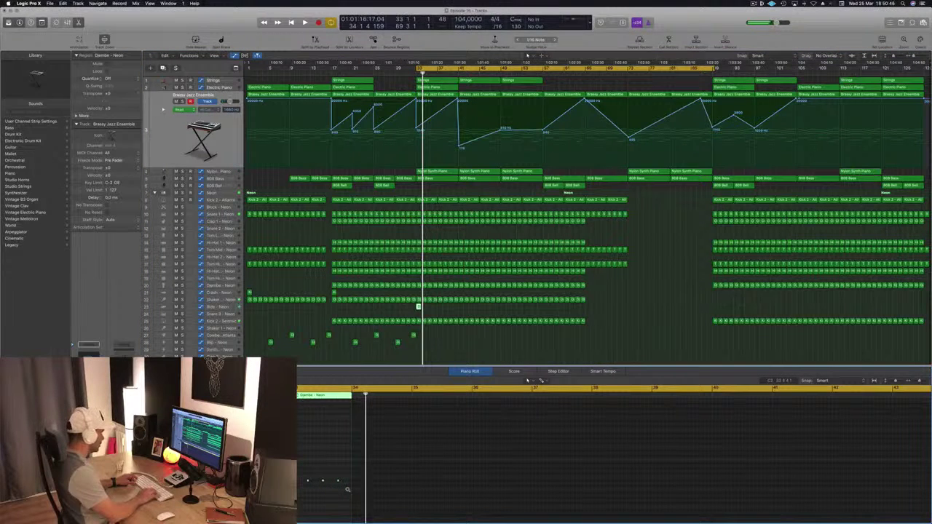
{"action": "key", "text": "space"}
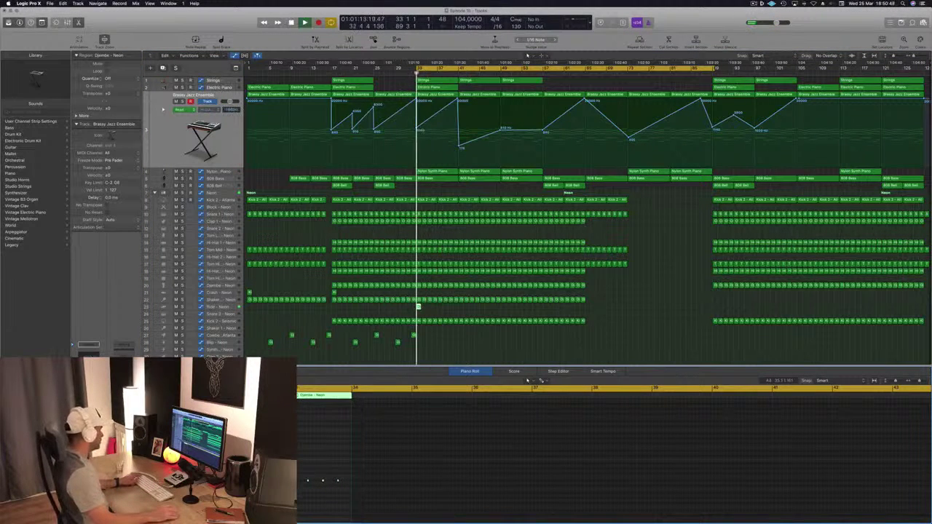
Repeat the one-bar region on the Ride - Neon track so that it fills bars 33 to 64
{"action": "left_click", "coordinate": [218, 306]}
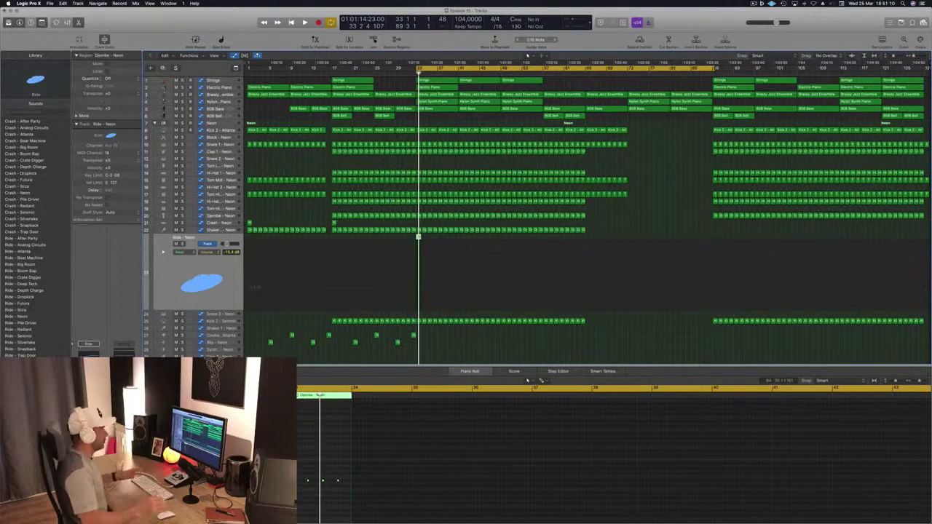
{"action": "key", "text": "space"}
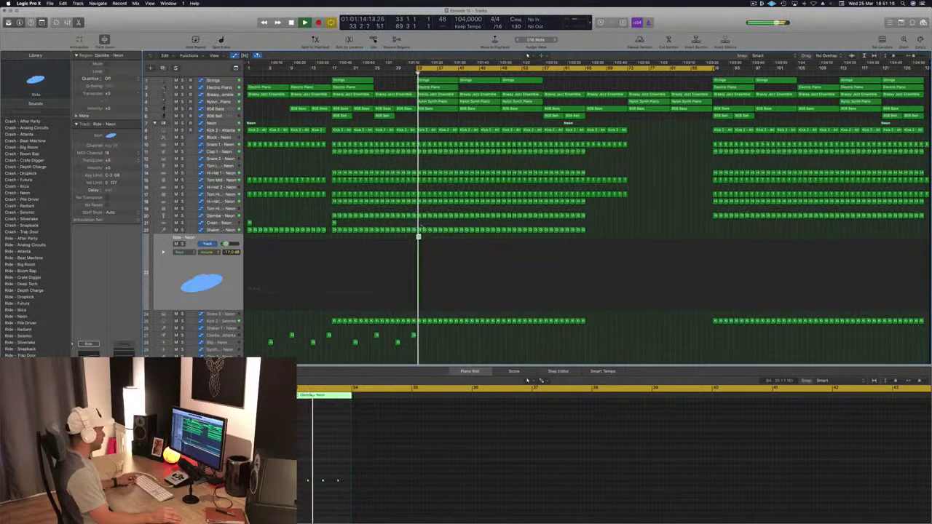
{"action": "left_click_drag", "start_coordinate": [418, 237], "coordinate": [502, 238]}
{"action": "key", "text": "space"}
Try the ride sounds from Analog Circuits through Ibiza on the Ride track during playback, and return to Ride - Neon
{"action": "left_click", "coordinate": [173, 291]}
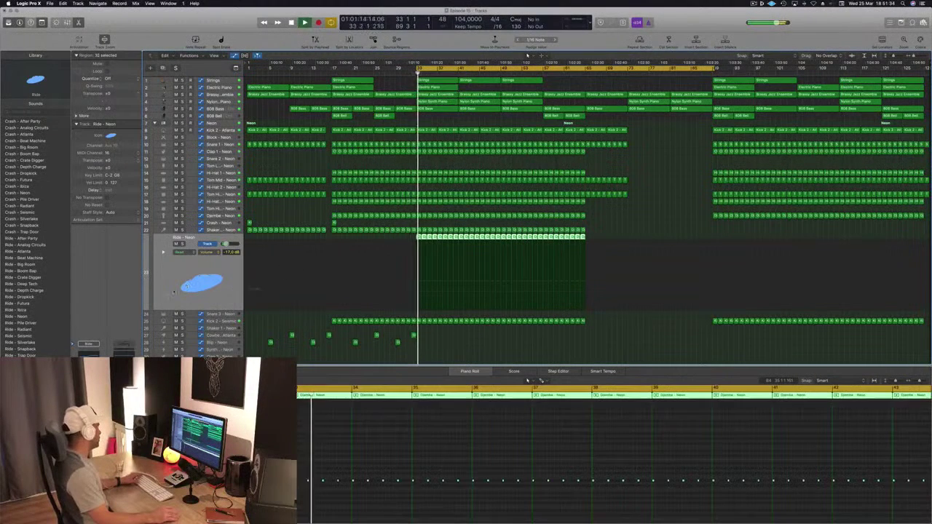
{"action": "left_click", "coordinate": [22, 239]}
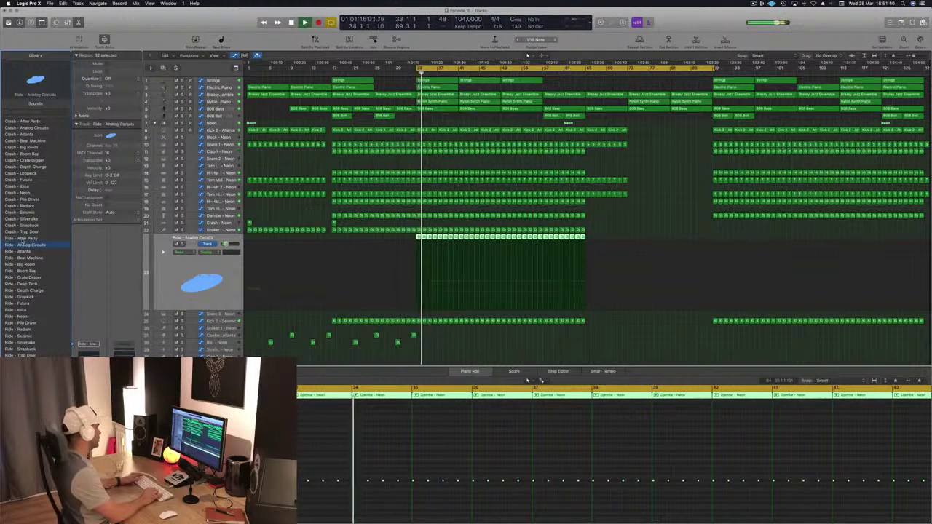
{"action": "key", "text": "Down"}
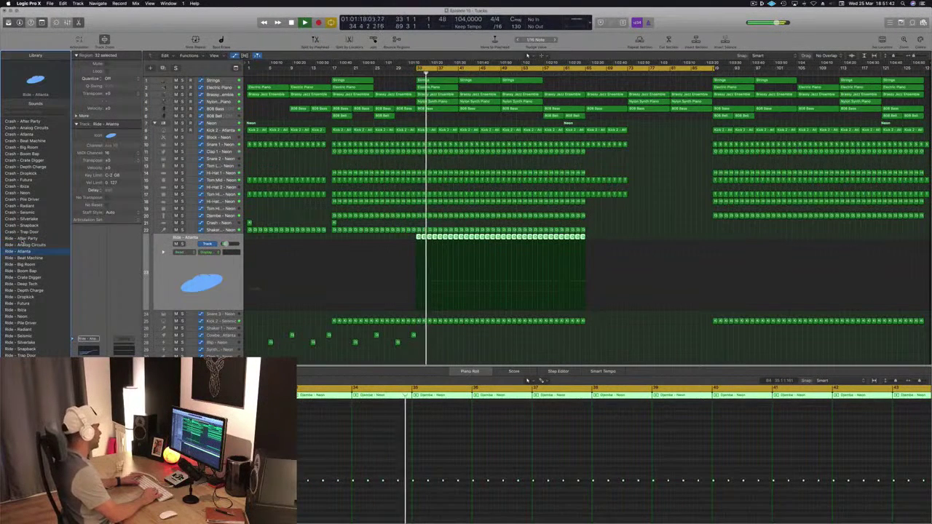
{"action": "key", "text": "Down"}
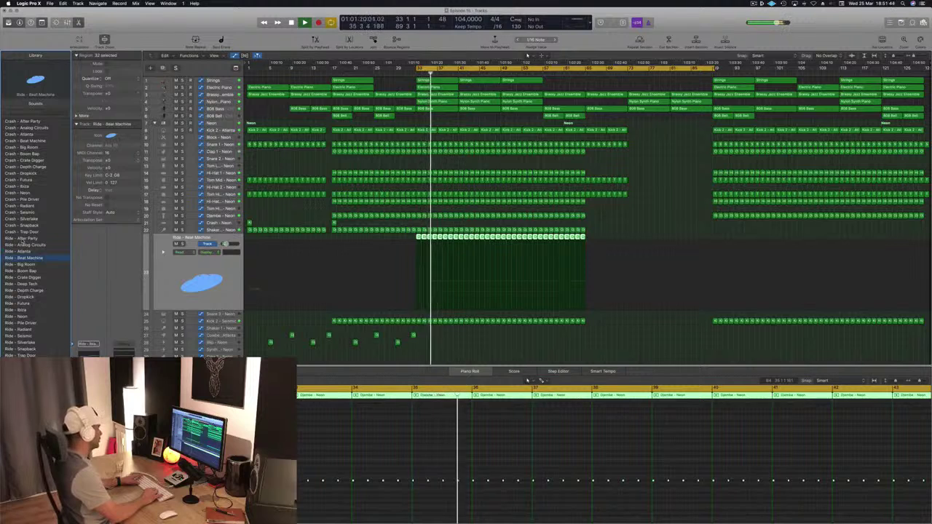
{"action": "key", "text": "Down"}
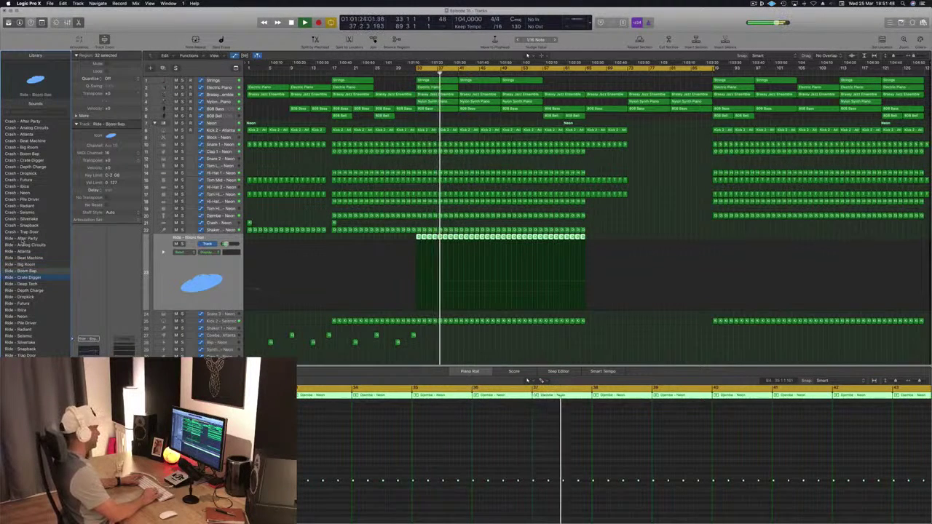
{"action": "key", "text": "Down"}
{"action": "key", "text": "Down"}
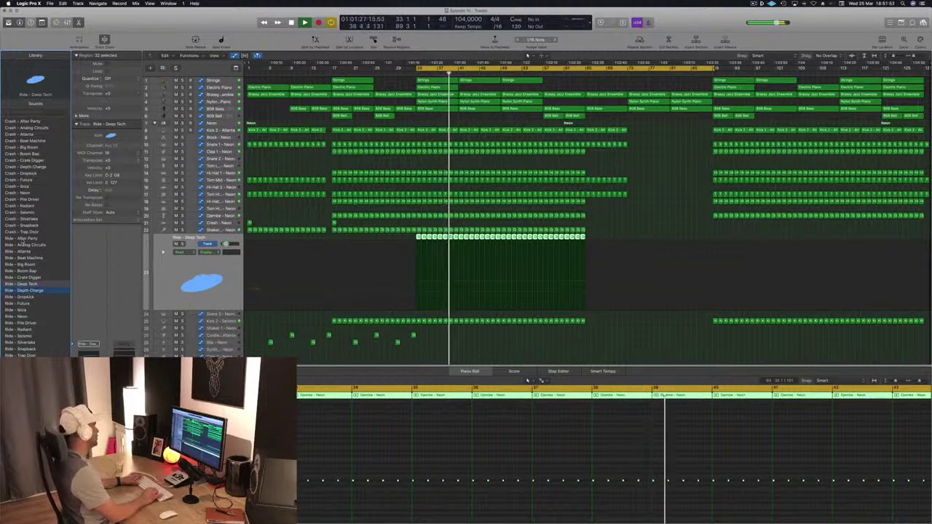
{"action": "key", "text": "Down"}
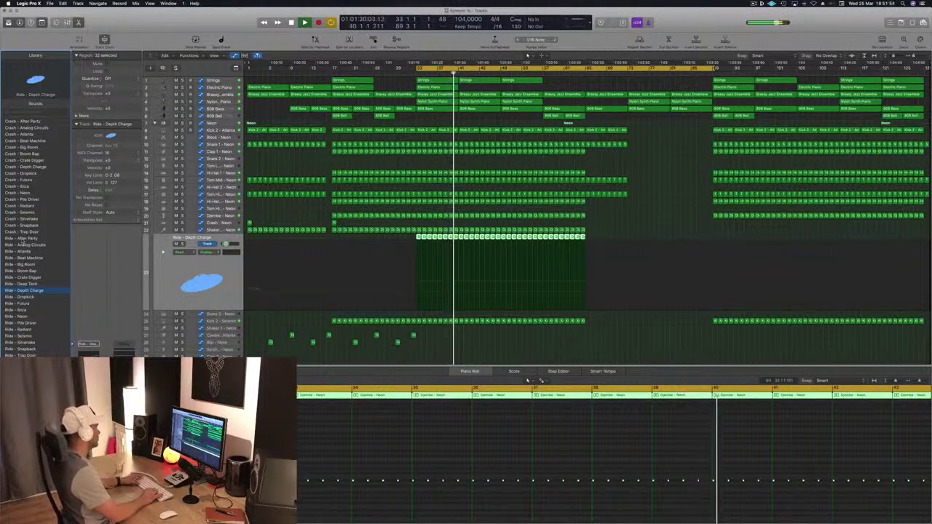
{"action": "key", "text": "Down"}
{"action": "key", "text": "Down"}
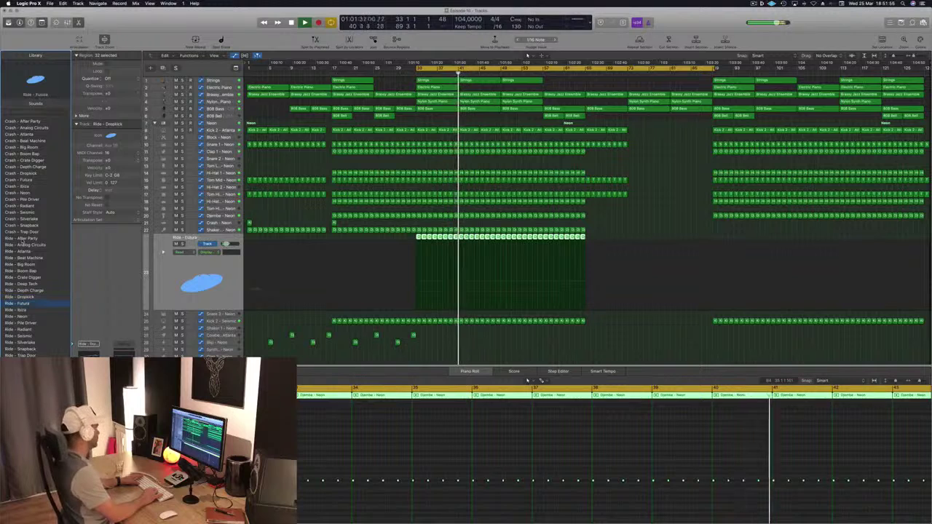
{"action": "key", "text": "Down"}
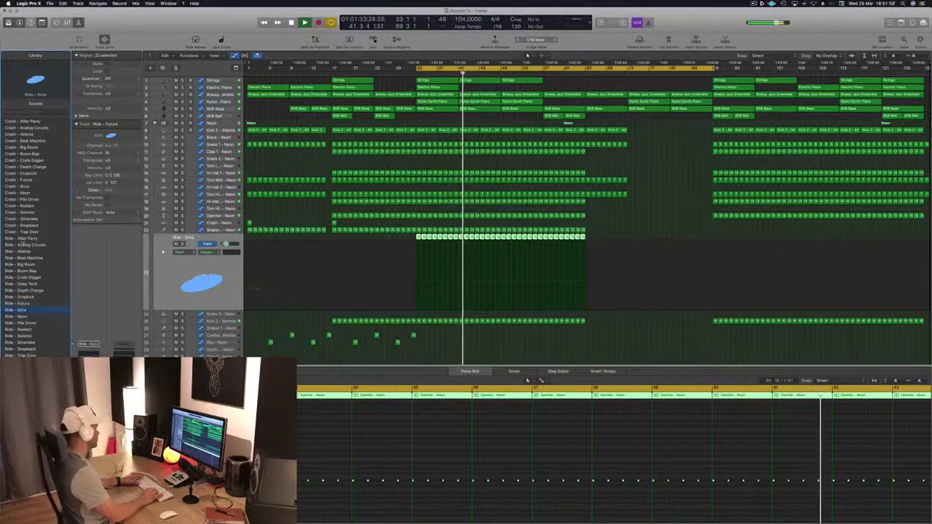
{"action": "key", "text": "Down"}
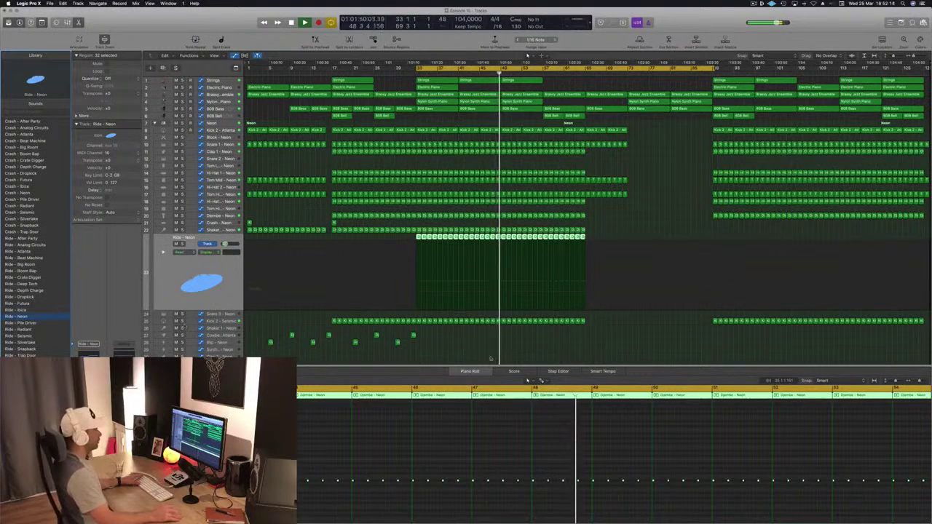
Deselect the ride regions, play the arrangement from bar 33 and from just before bar 57, and save the project
{"action": "left_click", "coordinate": [584, 344]}
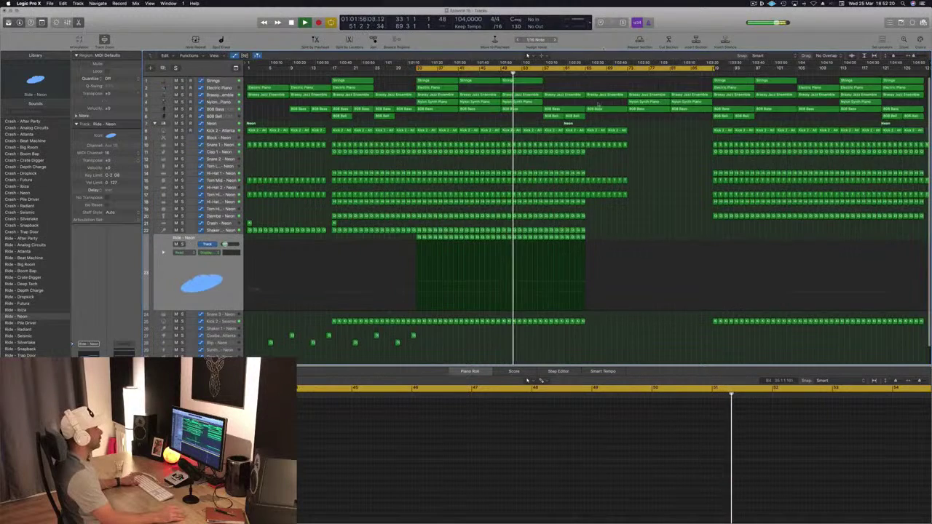
{"action": "key", "text": "space"}
{"action": "key", "text": "space"}
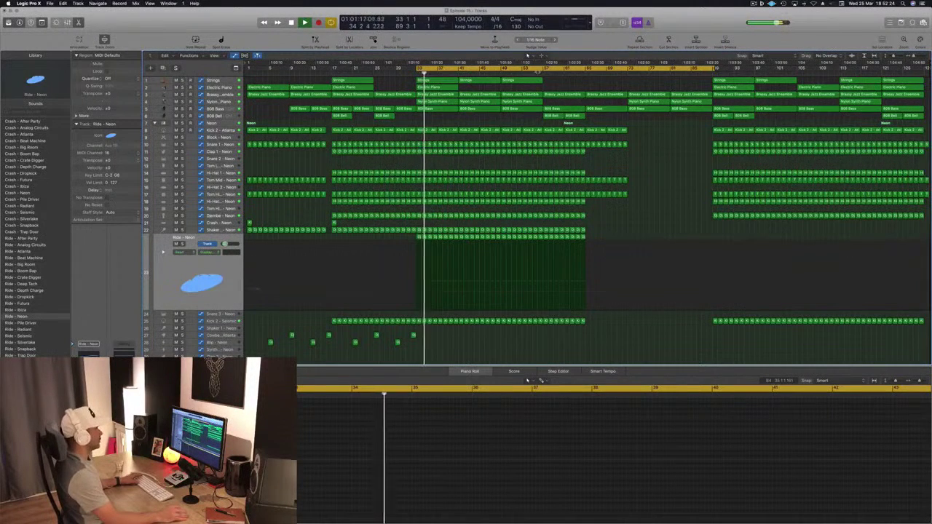
{"action": "left_click", "coordinate": [538, 72]}
{"action": "key", "text": "super+s"}
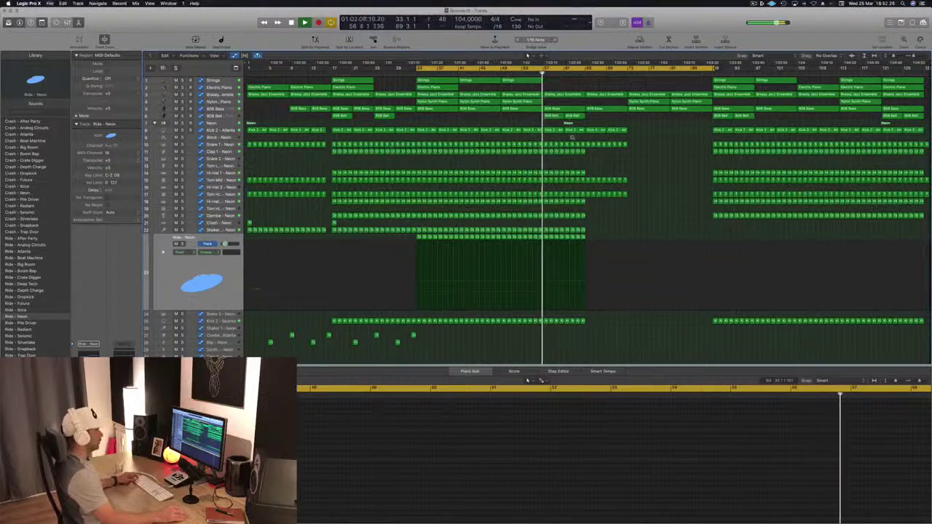
Try deleting the Shaker and Ride regions from bar 56 to bar 64, and undo the deletion
{"action": "scroll", "coordinate": [605, 218], "scroll_direction": "down", "scroll_amount": 3}
{"action": "scroll", "coordinate": [639, 179], "scroll_direction": "down", "scroll_amount": 3}
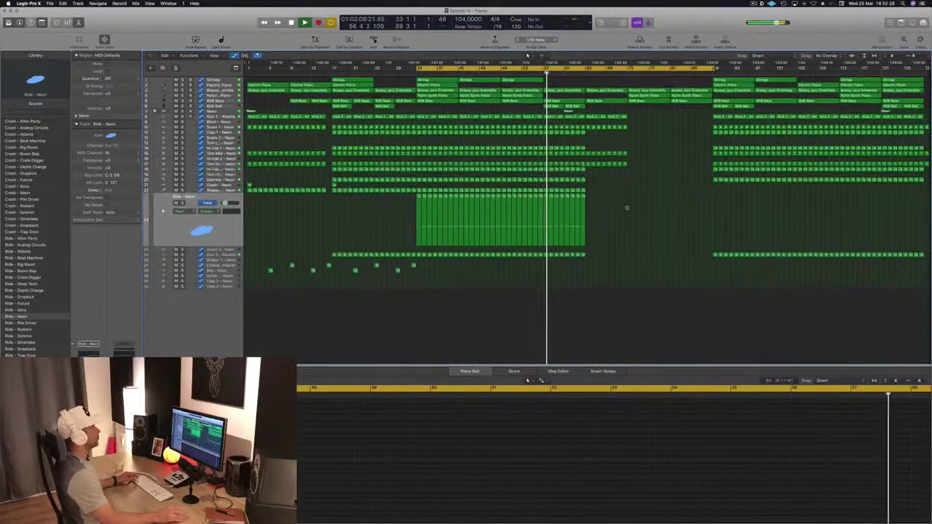
{"action": "scroll", "coordinate": [626, 208], "scroll_direction": "up", "scroll_amount": 5}
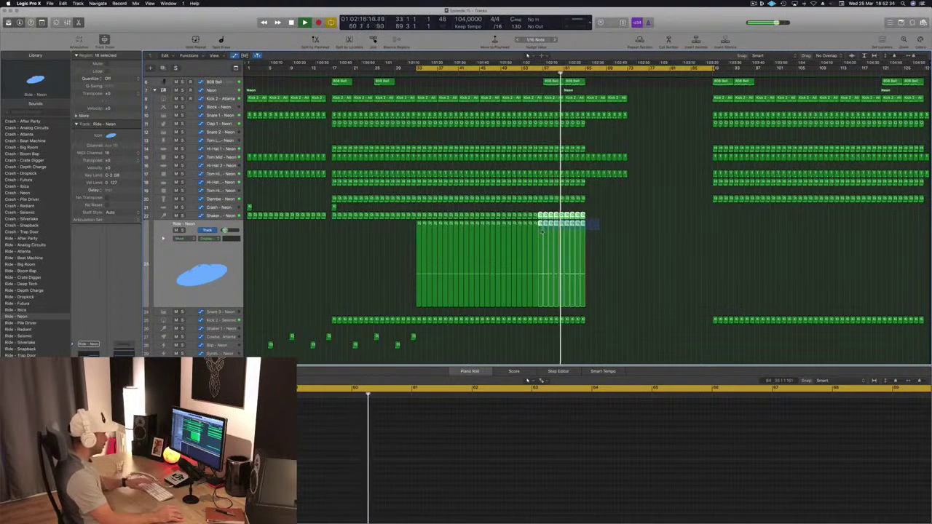
{"action": "mouse_move", "coordinate": [541, 231]}
{"action": "left_mouse_down"}
{"action": "mouse_move", "coordinate": [602, 223]}
{"action": "mouse_move", "coordinate": [543, 232]}
{"action": "left_mouse_up"}
{"action": "key", "text": "Delete"}
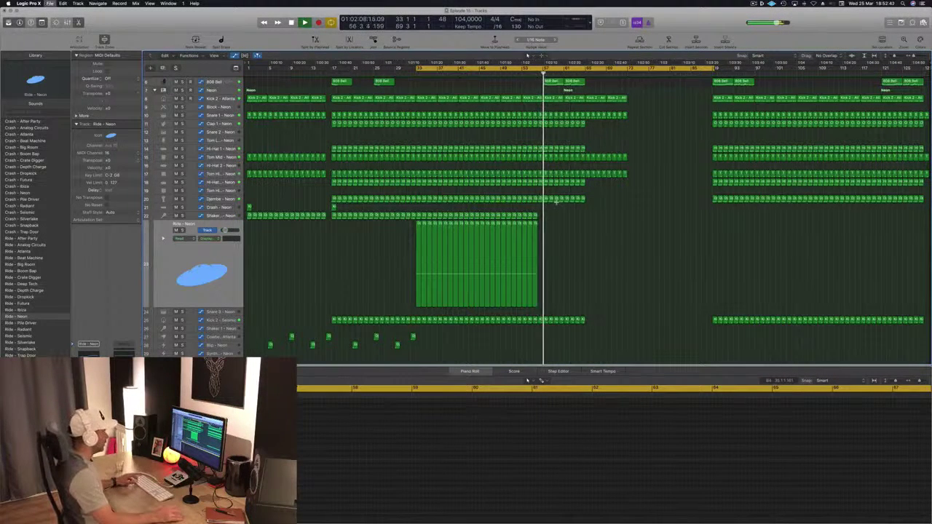
{"action": "key", "text": "ctrl+z"}
Delete the Shaker and Ride regions from bar 57 to bar 64
{"action": "left_click_drag", "start_coordinate": [597, 211], "coordinate": [546, 259]}
{"action": "key", "text": "Delete"}
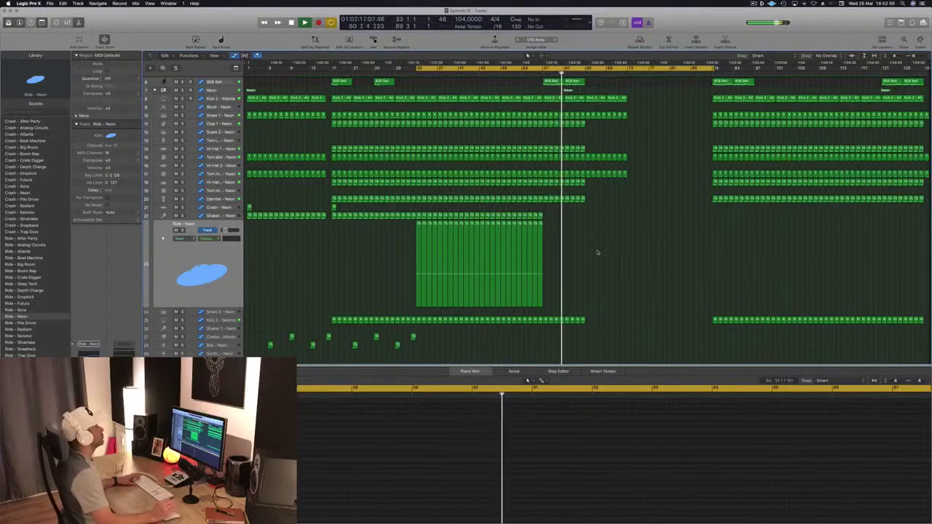
Delete the 808 Bass region that starts at bar 81
{"action": "scroll", "coordinate": [597, 252], "scroll_direction": "up", "scroll_amount": 5}
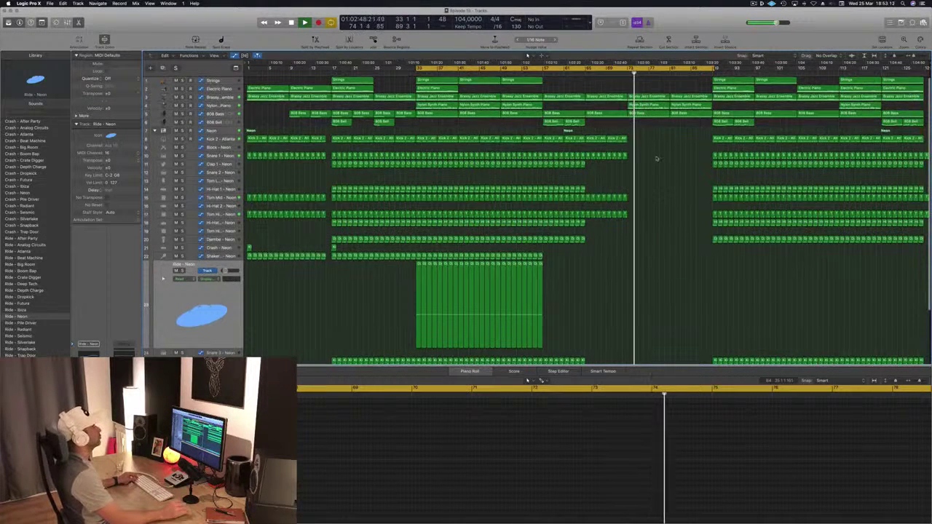
{"action": "left_click", "coordinate": [650, 114]}
{"action": "left_click", "coordinate": [685, 114]}
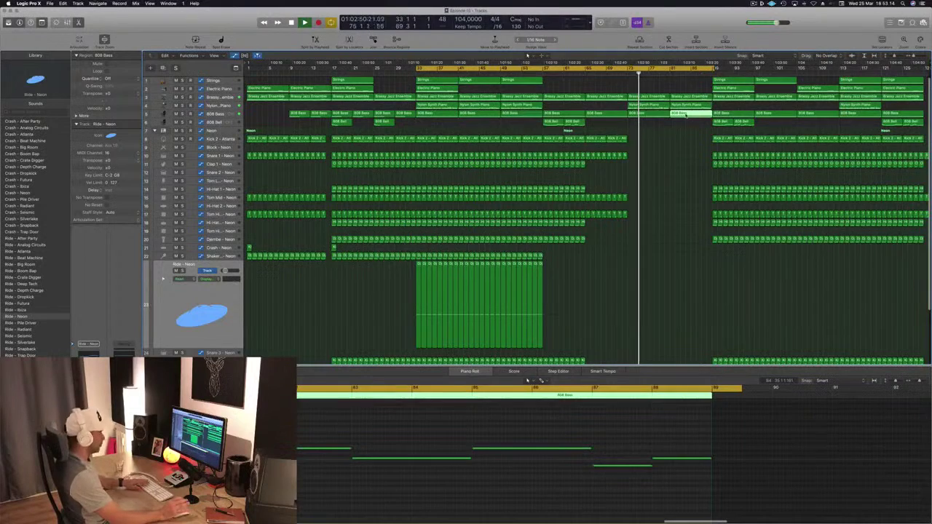
{"action": "key", "text": "Delete"}
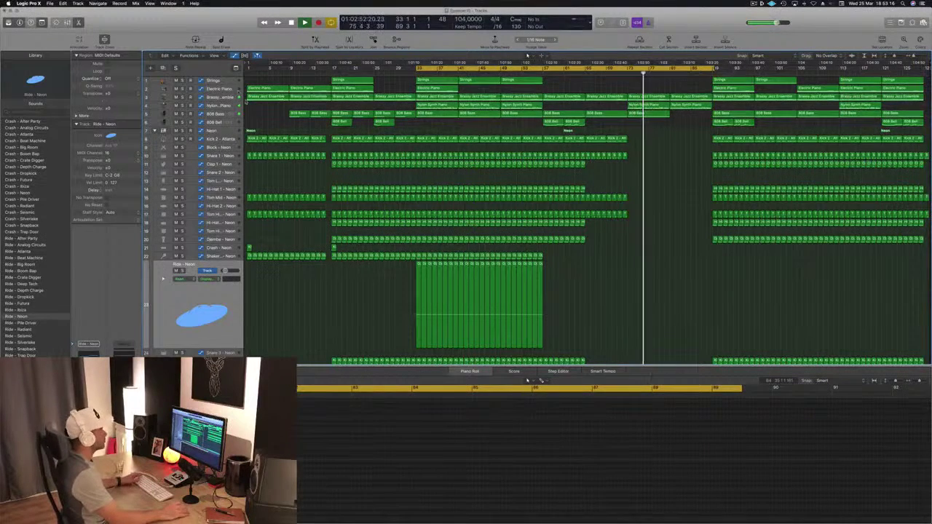
Reshape the Brassy Jazz Ensemble's frequency automation with a low point at bar 81 in place of the steep rise towards bar 89
{"action": "left_click", "coordinate": [227, 98]}
{"action": "left_click", "coordinate": [670, 120]}
{"action": "left_click_drag", "start_coordinate": [670, 120], "coordinate": [671, 126]}
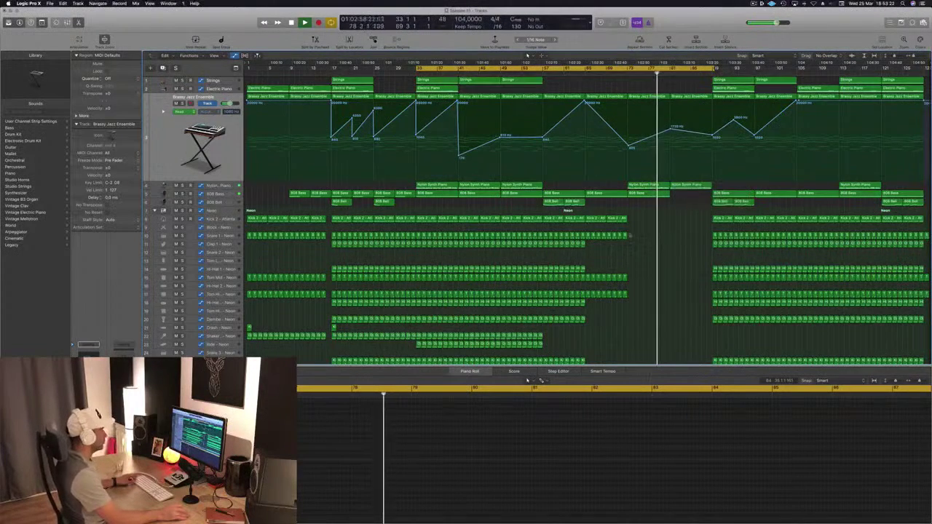
Copy the last four Cowbell and Blip regions, beginning with the Blip at bar 21, to bar 81
{"action": "scroll", "coordinate": [289, 330], "scroll_direction": "down", "scroll_amount": 3}
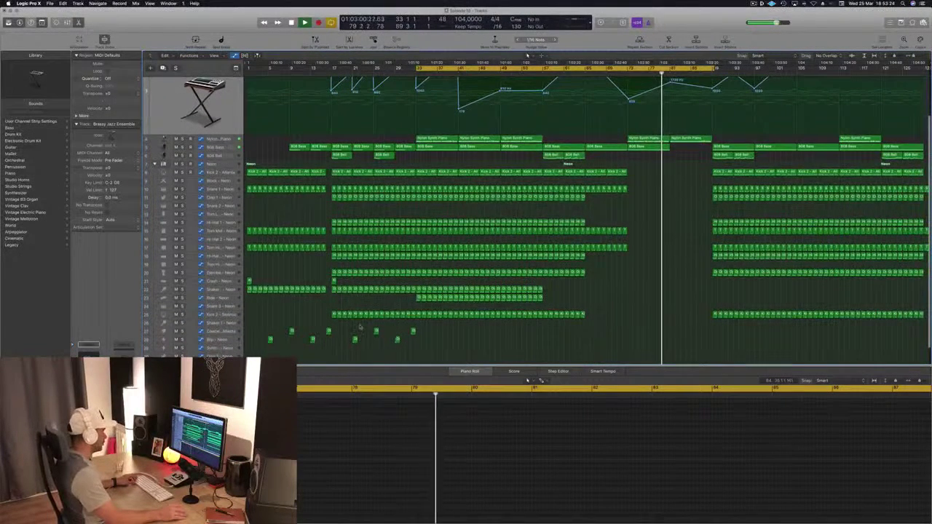
{"action": "left_click", "coordinate": [354, 339]}
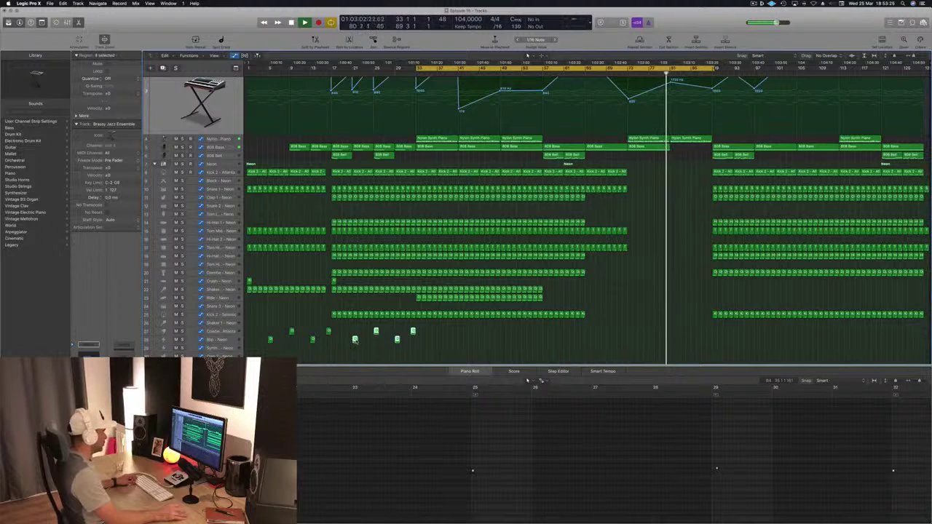
{"action": "left_click_drag", "start_coordinate": [355, 339], "coordinate": [682, 341]}
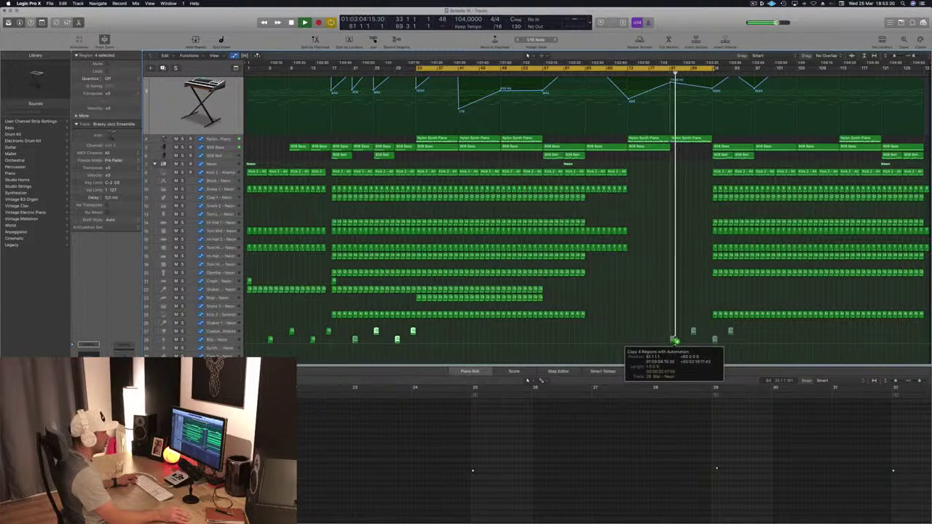
{"action": "left_click_drag", "start_coordinate": [676, 341], "coordinate": [675, 340]}
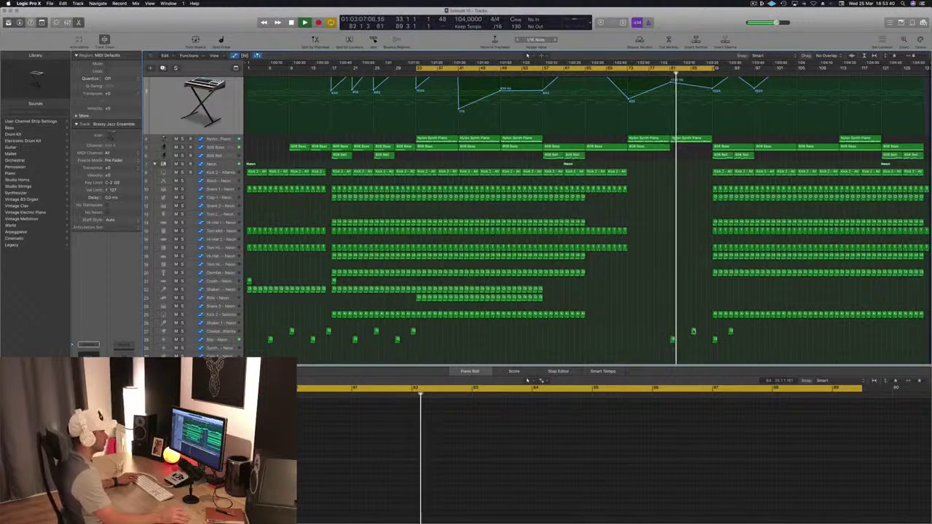
Delete the Blip copy at bar 81, move the Cowbell copy from bar 85 to bar 81, and remove the other two copies
{"action": "left_click", "coordinate": [673, 340]}
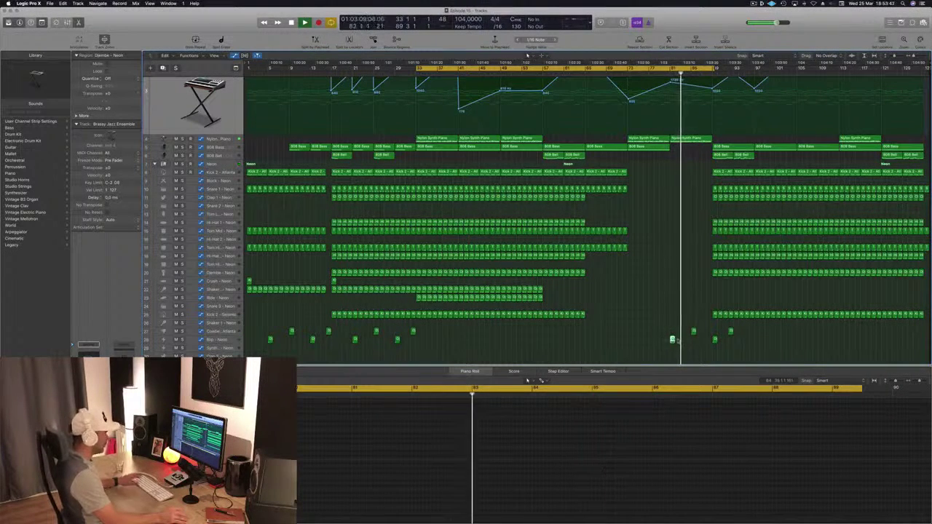
{"action": "key", "text": "Delete"}
{"action": "left_click_drag", "start_coordinate": [693, 332], "coordinate": [672, 334]}
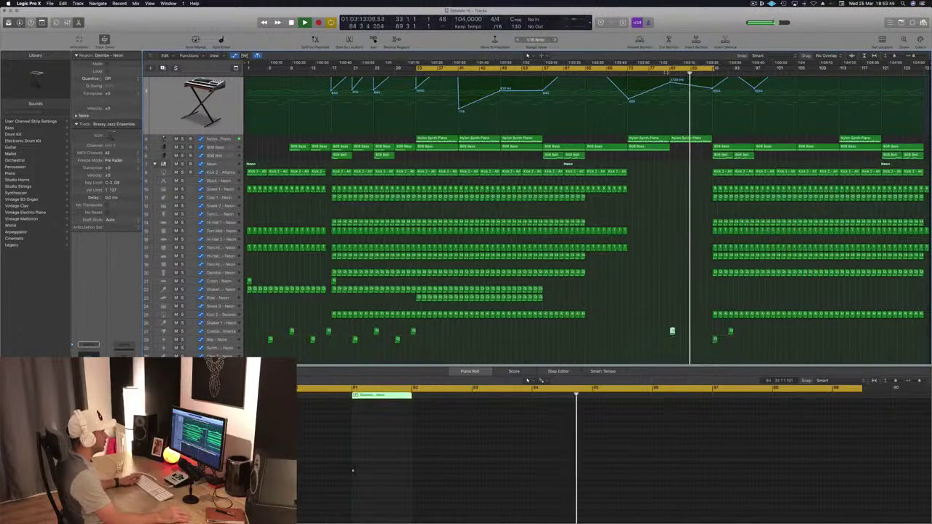
{"action": "left_click", "coordinate": [637, 278]}
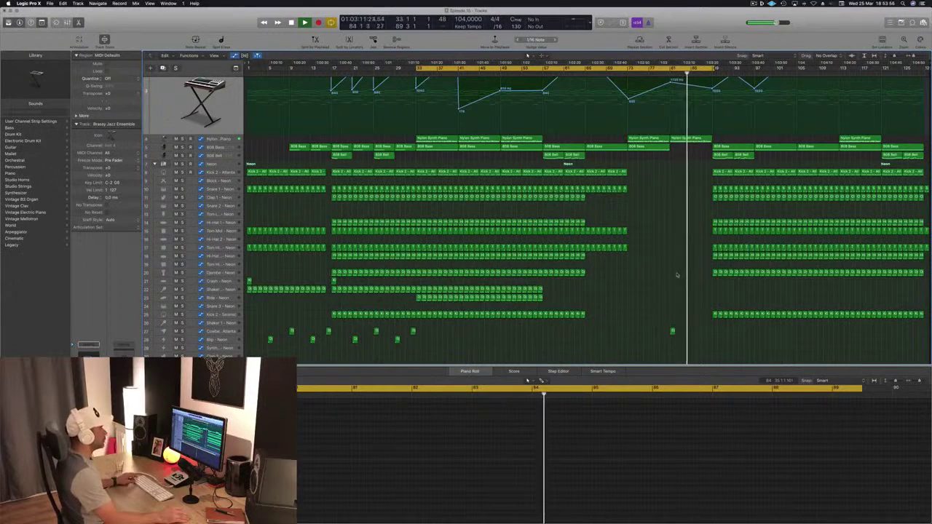
Play the arrangement from bar 73 to check the breakdown
{"action": "scroll", "coordinate": [676, 275], "scroll_direction": "up", "scroll_amount": 5}
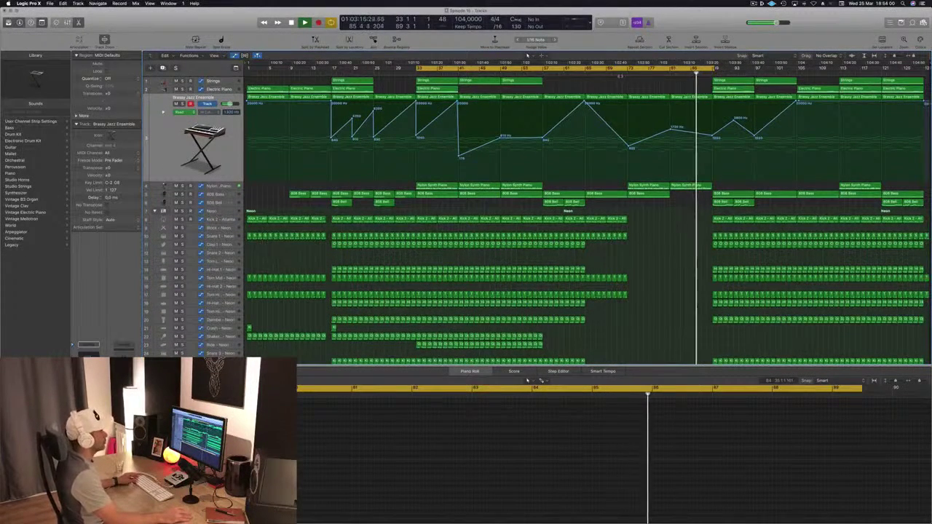
{"action": "left_click", "coordinate": [629, 70]}
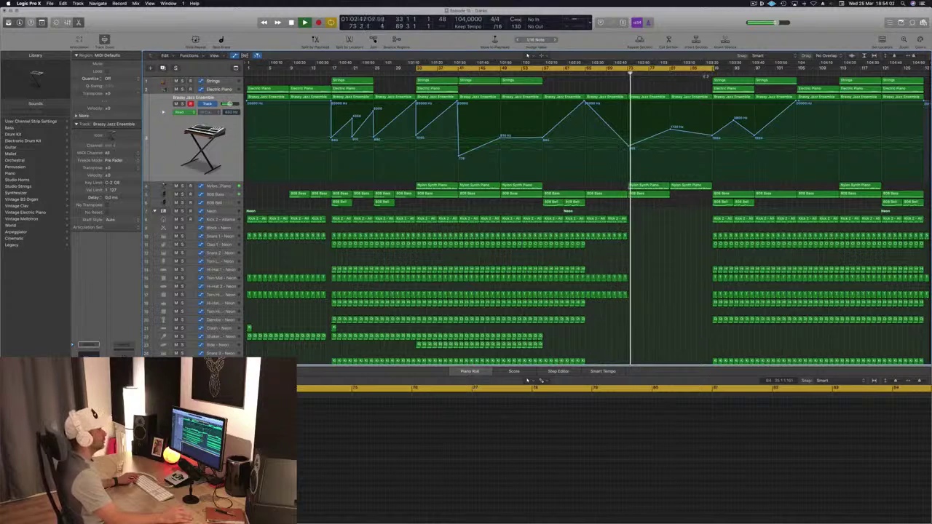
Delete all the drum regions between bars 89 and 105
{"action": "scroll", "coordinate": [703, 196], "scroll_direction": "down", "scroll_amount": 3}
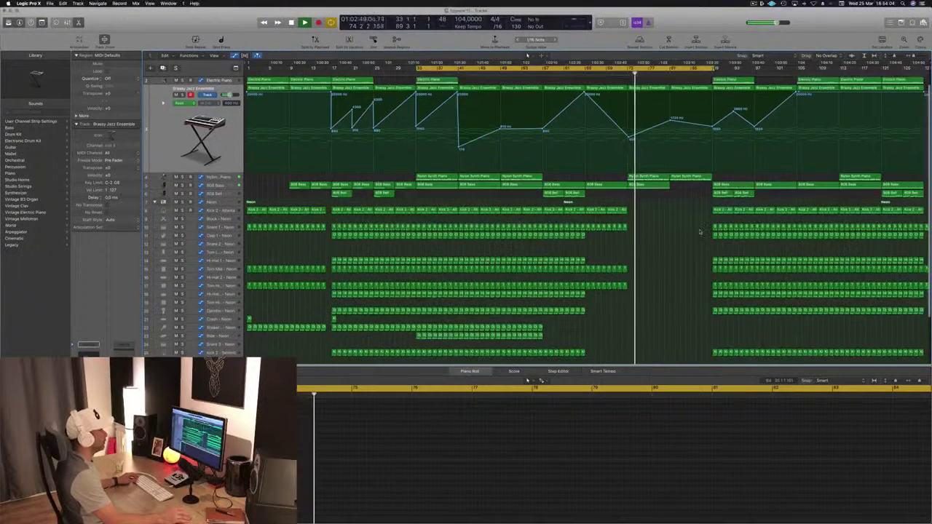
{"action": "left_click_drag", "start_coordinate": [700, 187], "coordinate": [793, 334]}
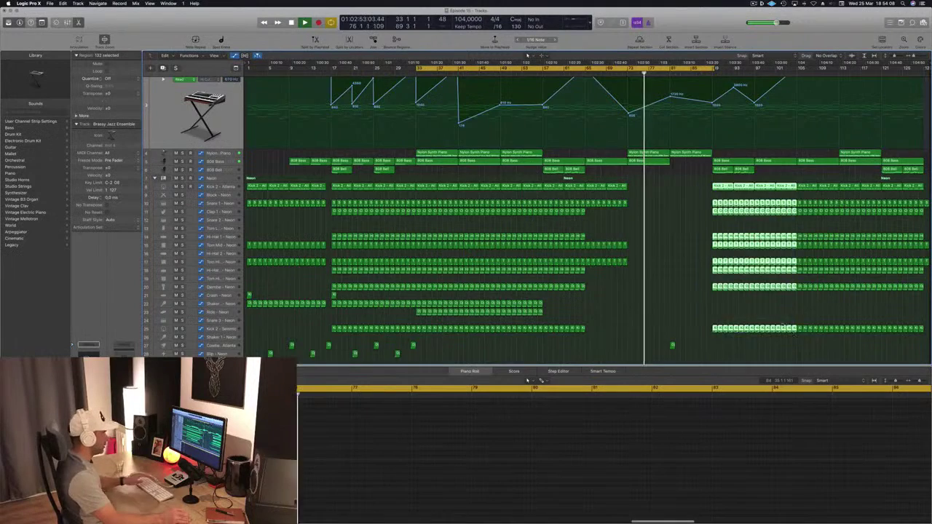
{"action": "key", "text": "Delete"}
{"action": "scroll", "coordinate": [759, 277], "scroll_direction": "up", "scroll_amount": 3}
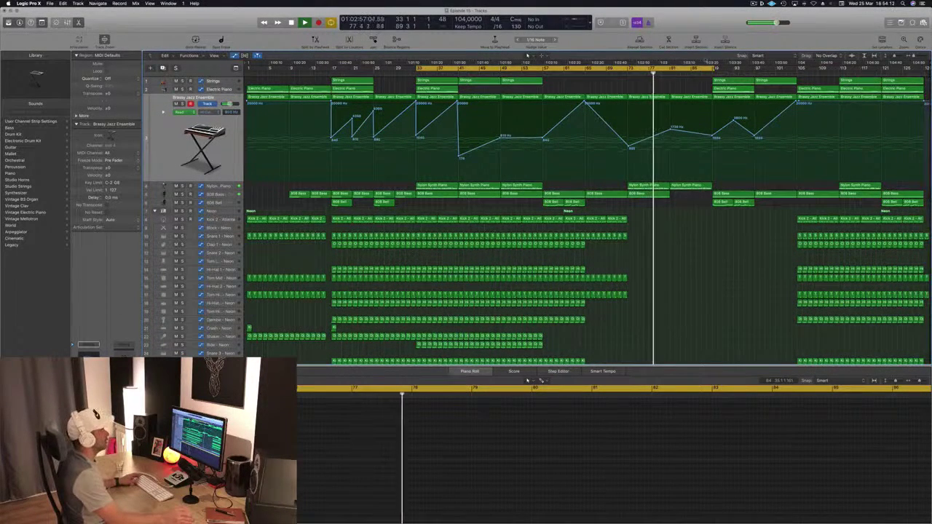
Reshape the Brassy Jazz Ensemble's frequency automation into a continuous rise from bar 89 to 105, and copy the 808 Bass region from bar 97 to bar 89
{"action": "left_click", "coordinate": [692, 71]}
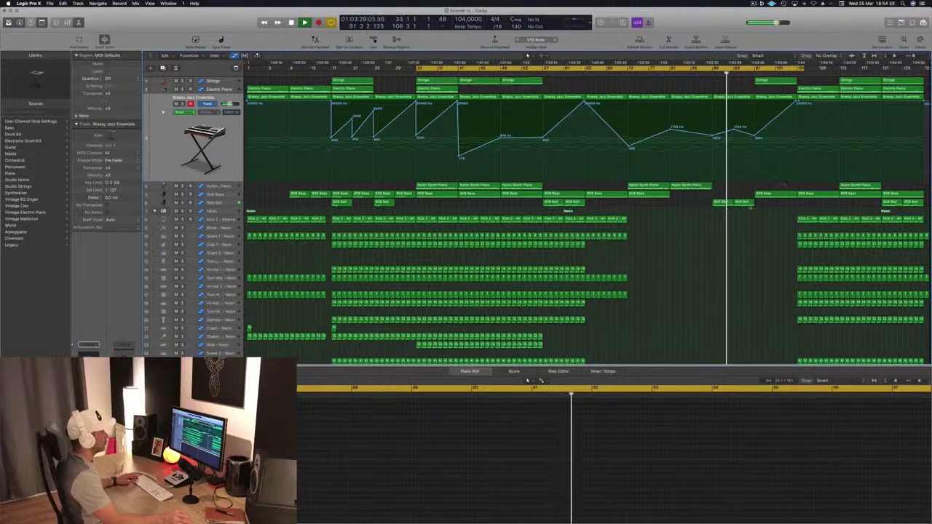
{"action": "left_click_drag", "start_coordinate": [707, 216], "coordinate": [707, 217]}
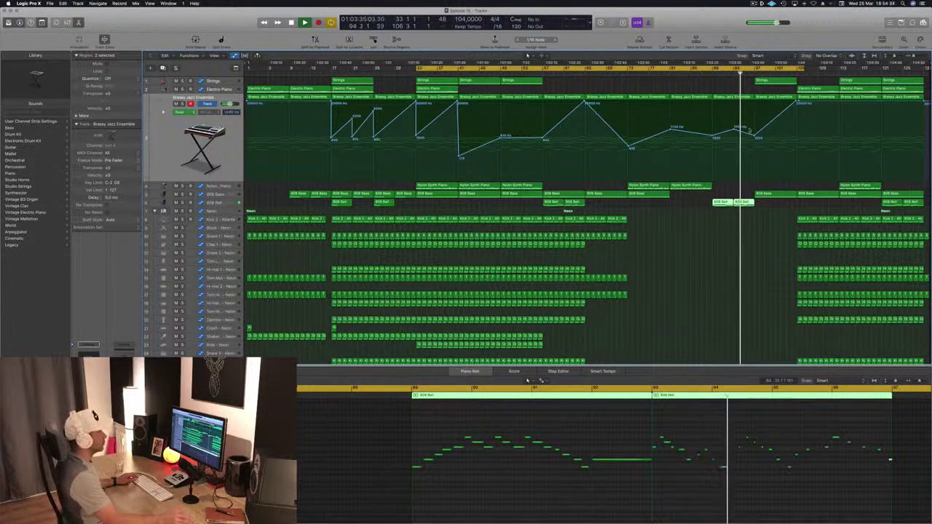
{"action": "left_click_drag", "start_coordinate": [758, 138], "coordinate": [758, 129]}
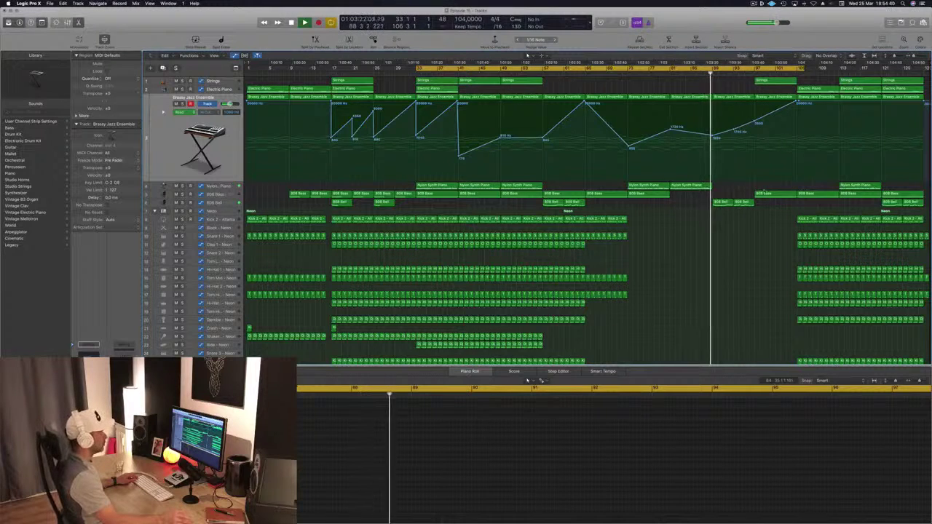
{"action": "left_click_drag", "start_coordinate": [763, 193], "coordinate": [731, 201]}
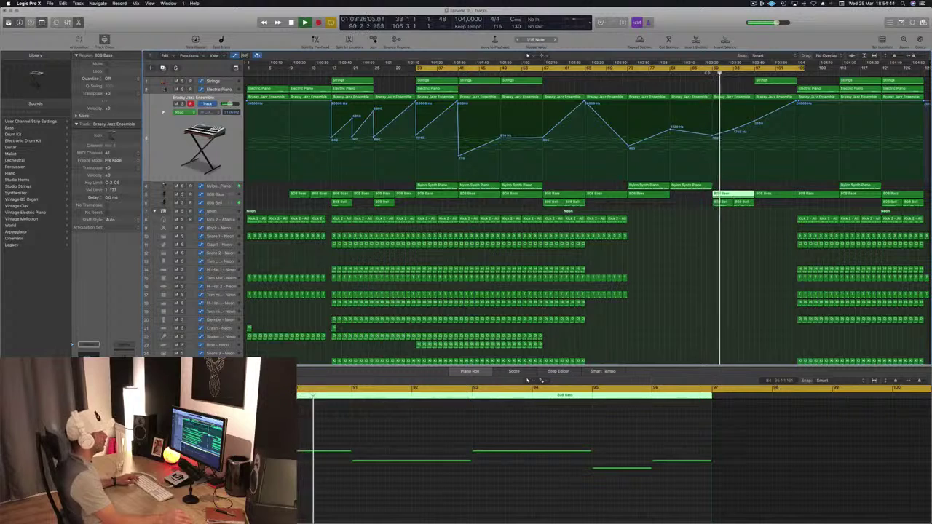
{"action": "left_click", "coordinate": [696, 298]}
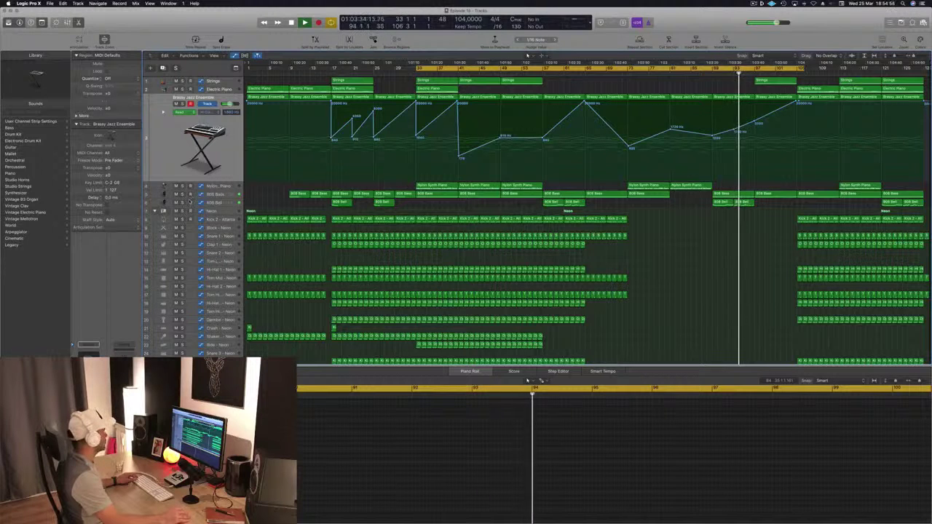
Solo the 808 Bell track to hear its part alone, select its regions at bars 57, 61, 89 and 93, and end the solo
{"action": "left_click", "coordinate": [182, 202]}
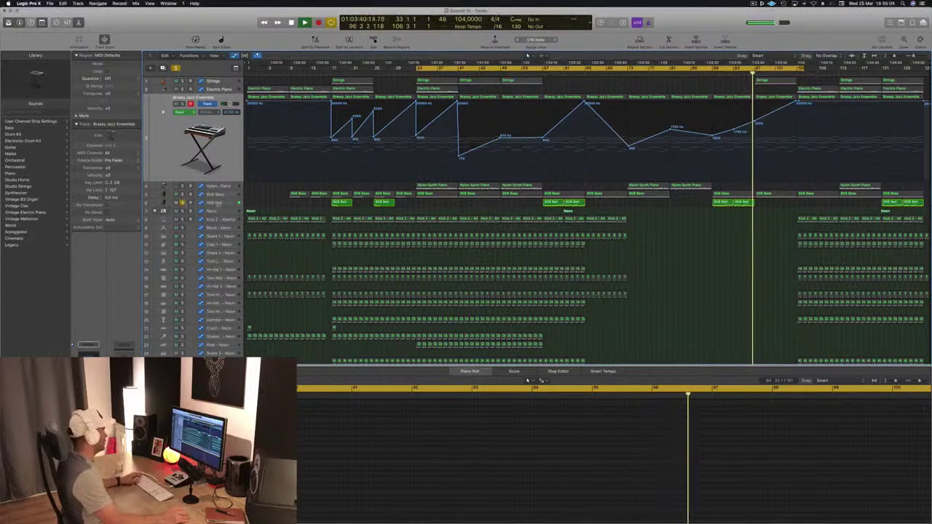
{"action": "left_click", "coordinate": [217, 205]}
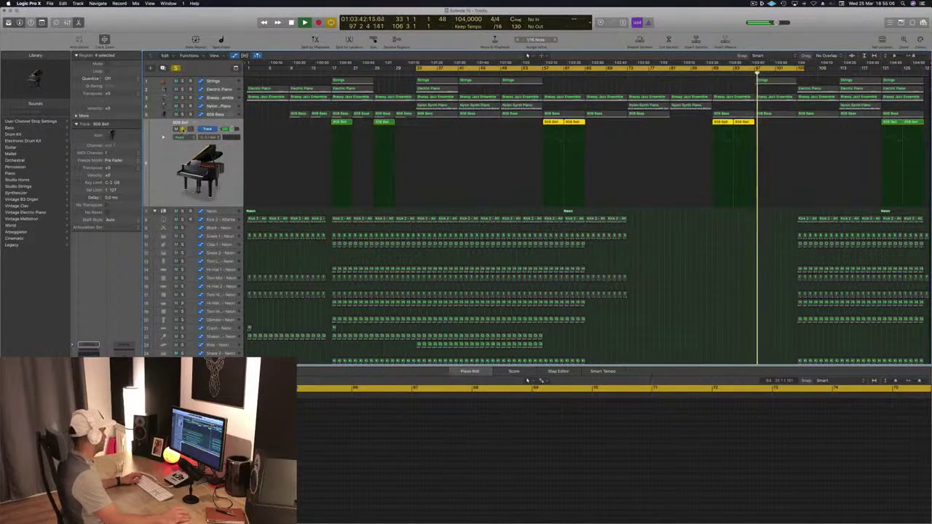
{"action": "left_click", "coordinate": [183, 129]}
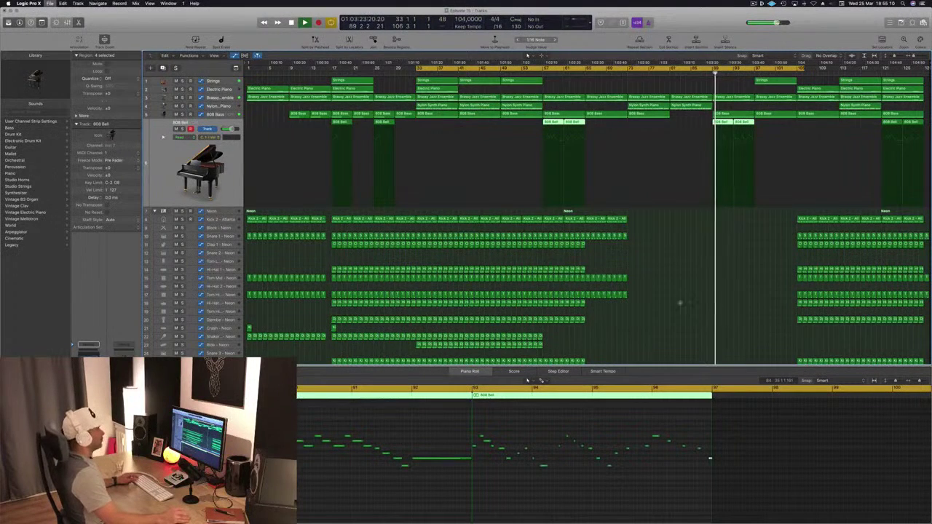
Hide the Piano Roll and adjust the track height so more of the arrangement fits in view
{"action": "key", "text": "super+Up"}
{"action": "key", "text": "super+Up"}
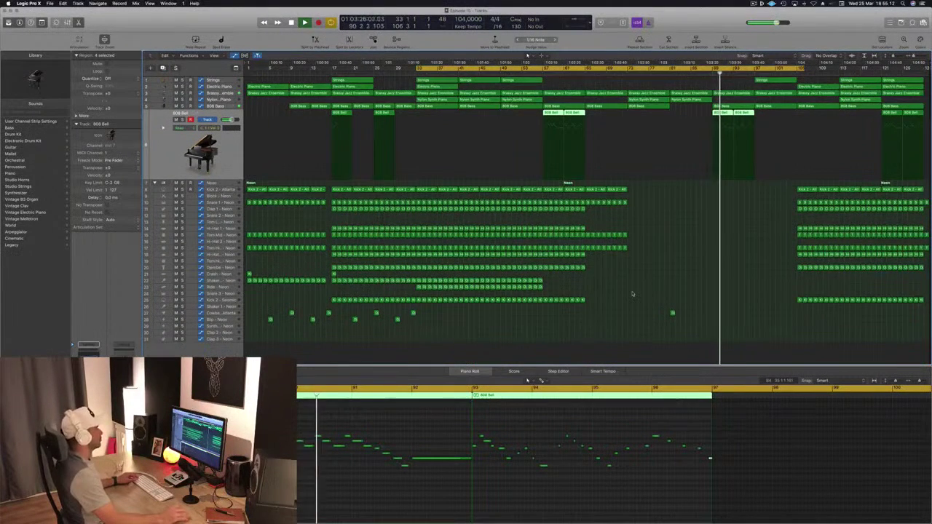
{"action": "scroll", "coordinate": [633, 294], "scroll_direction": "up", "scroll_amount": 2}
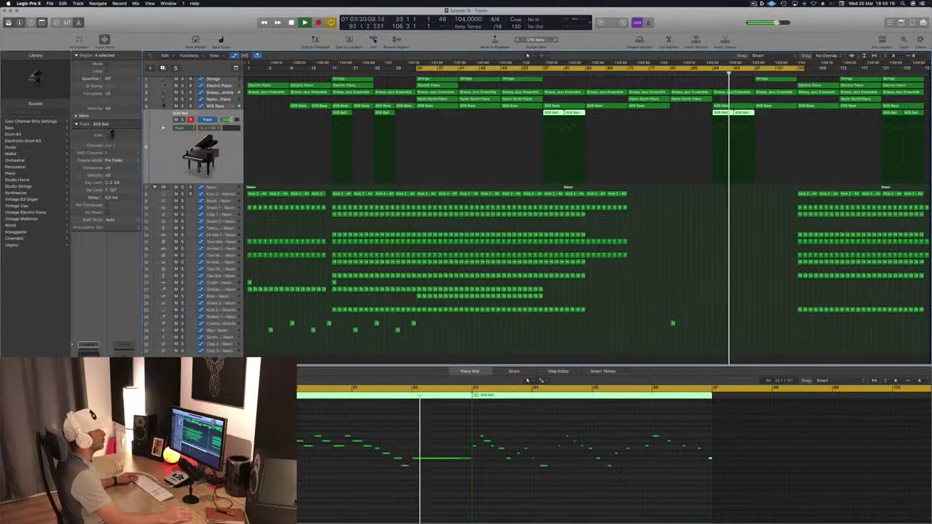
{"action": "left_click", "coordinate": [621, 305]}
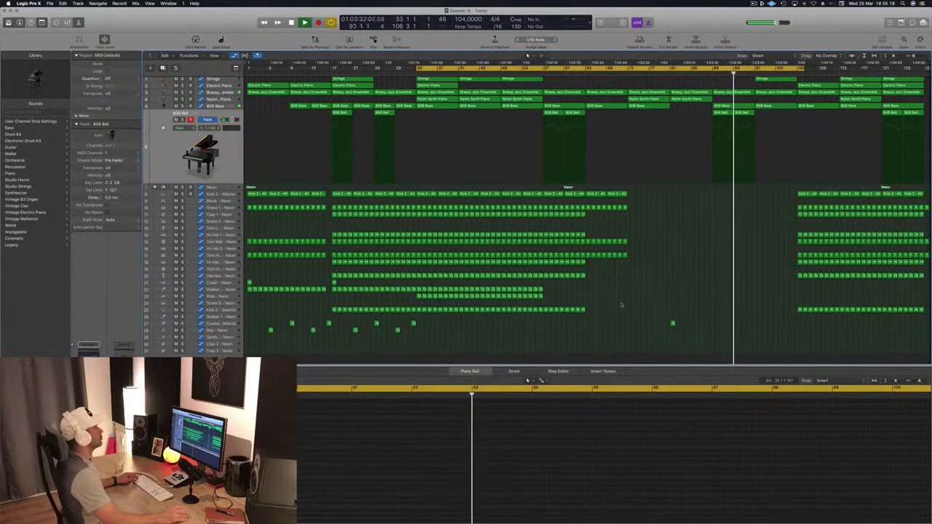
{"action": "scroll", "coordinate": [622, 304], "scroll_direction": "up", "scroll_amount": 1}
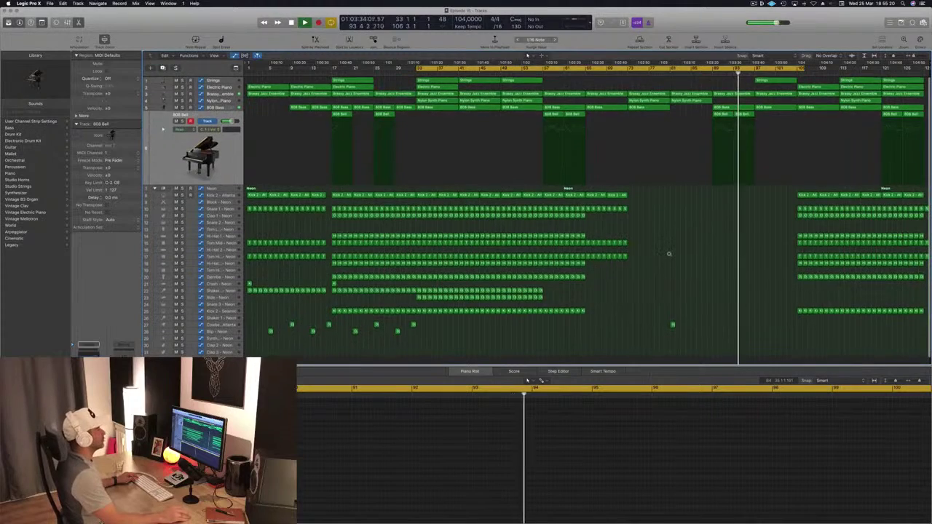
{"action": "scroll", "coordinate": [670, 265], "scroll_direction": "down", "scroll_amount": 2}
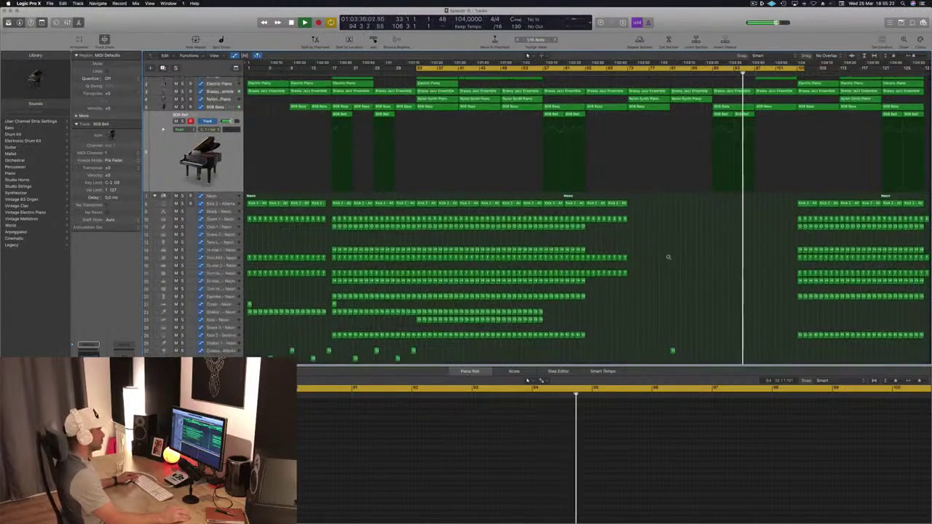
{"action": "scroll", "coordinate": [670, 272], "scroll_direction": "up", "scroll_amount": 4}
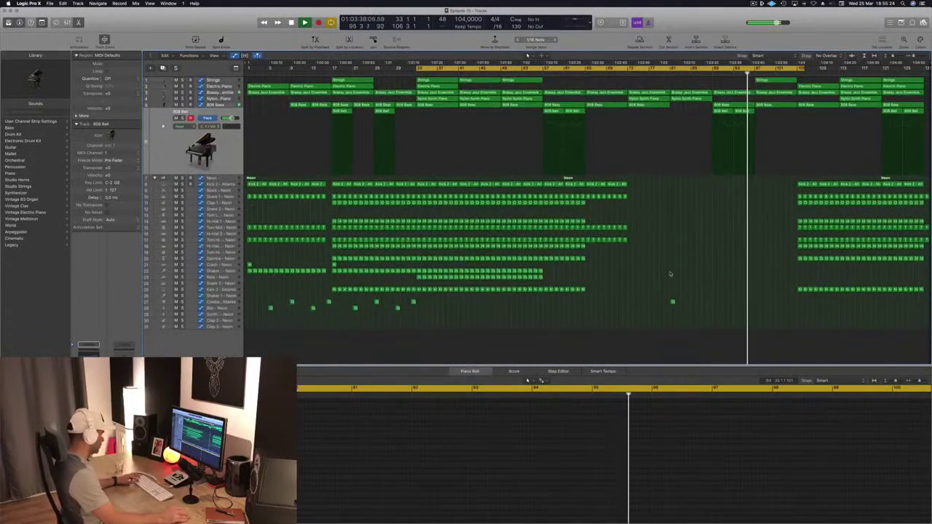
{"action": "key", "text": "x"}
{"action": "key", "text": "x"}
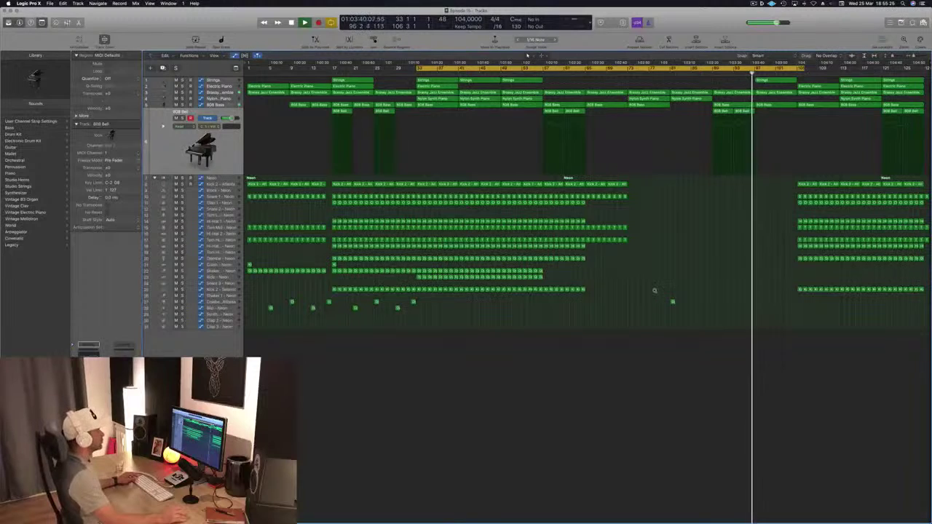
{"action": "scroll", "coordinate": [667, 272], "scroll_direction": "down", "scroll_amount": 1}
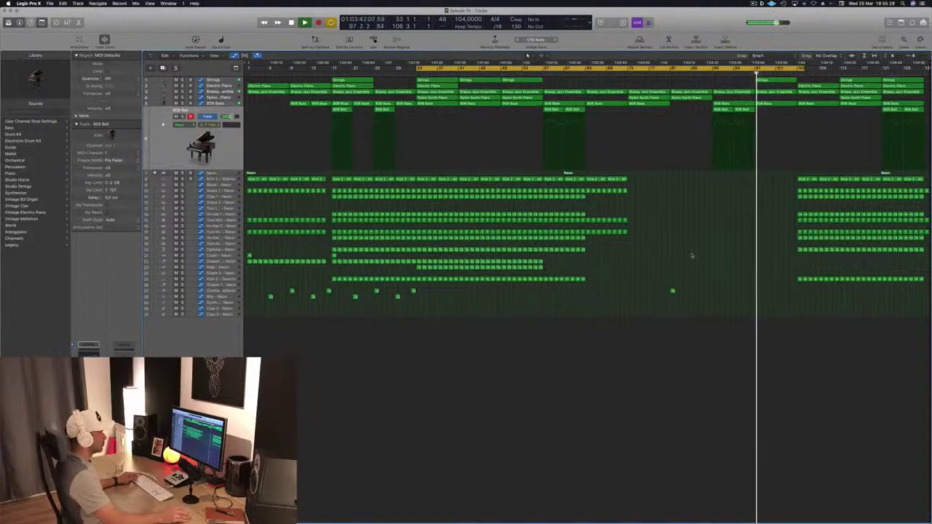
{"action": "scroll", "coordinate": [691, 255], "scroll_direction": "up", "scroll_amount": 4}
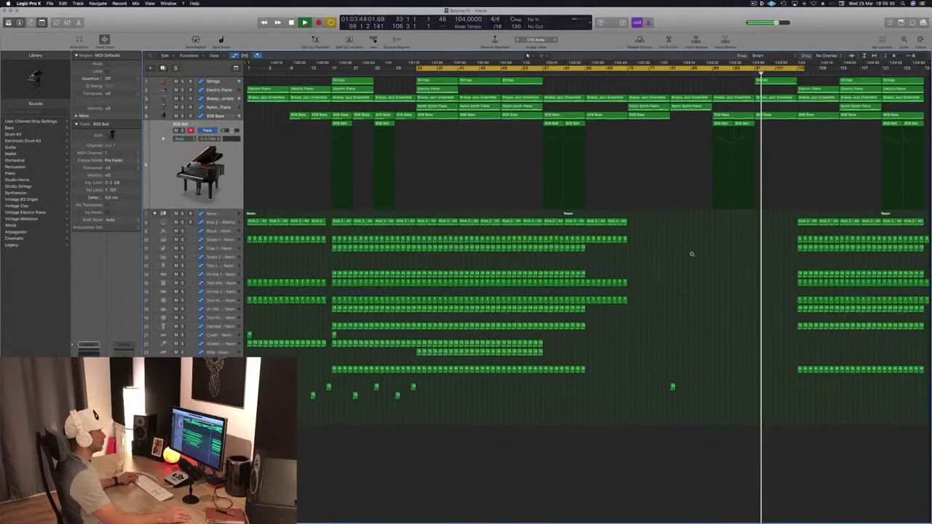
{"action": "scroll", "coordinate": [691, 254], "scroll_direction": "up", "scroll_amount": 1}
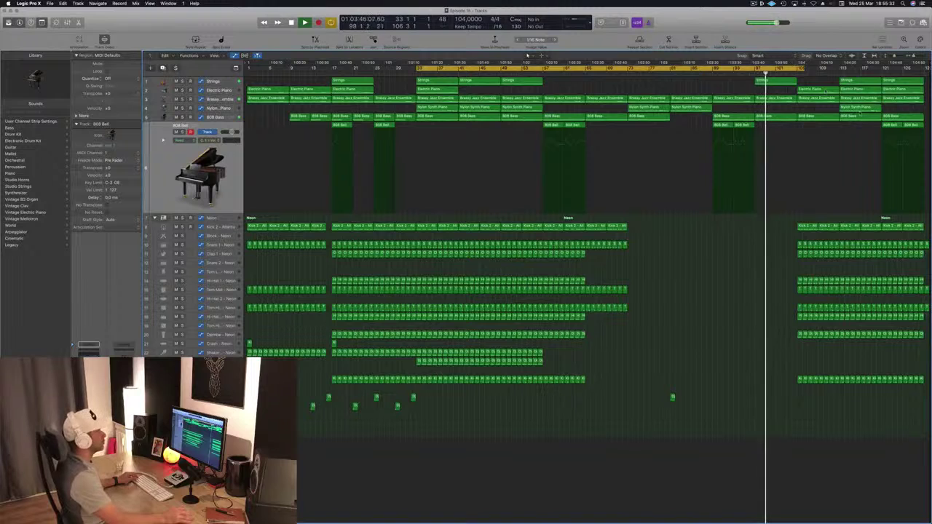
Replace the Strings region at bar 97 with a copy of the Nylon Synth Piano region, save the project, and replay the section
{"action": "left_click_drag", "start_coordinate": [813, 116], "coordinate": [781, 117]}
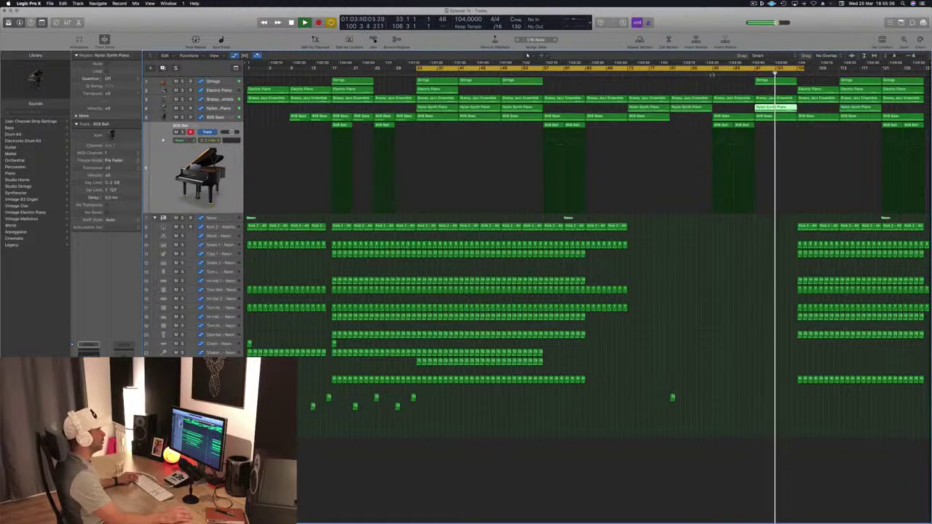
{"action": "left_click", "coordinate": [712, 75]}
{"action": "key", "text": "super+s"}
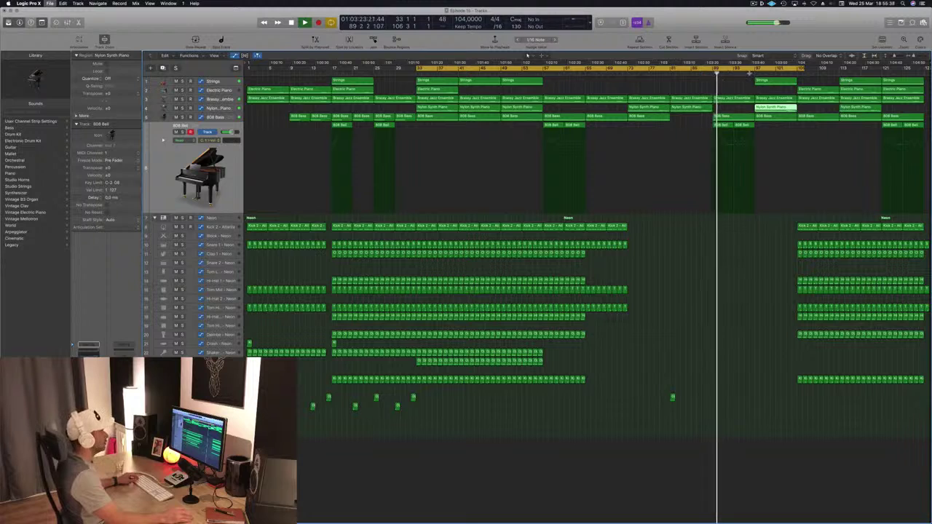
{"action": "left_click", "coordinate": [749, 75]}
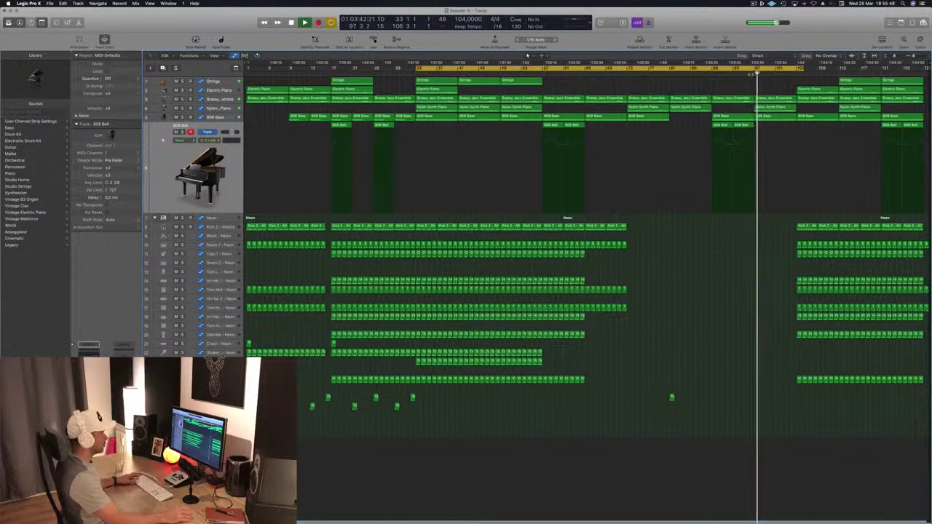
{"action": "left_click", "coordinate": [750, 74]}
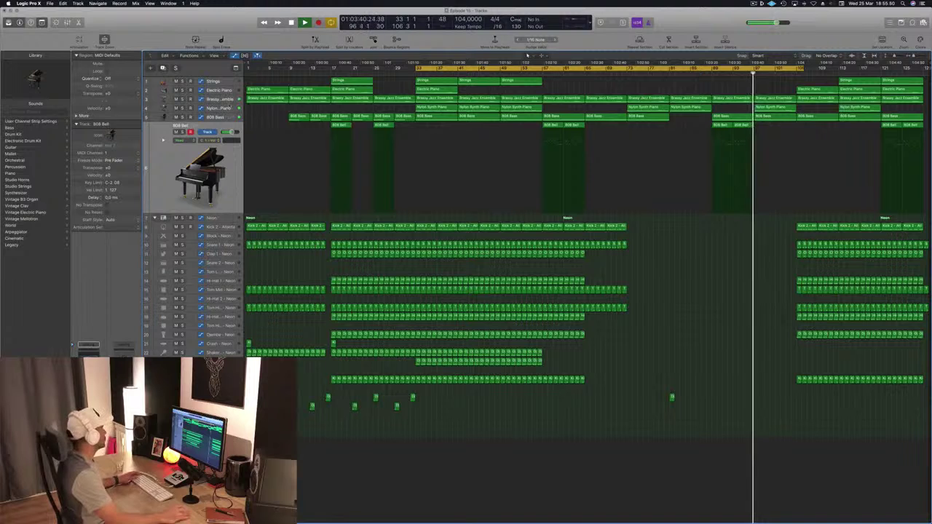
Raise the Brassy Jazz Ensemble's automation at bar 97 to 20000 Hz and remove the point at bar 93 for a straight climb from bar 89
{"action": "left_click", "coordinate": [232, 100]}
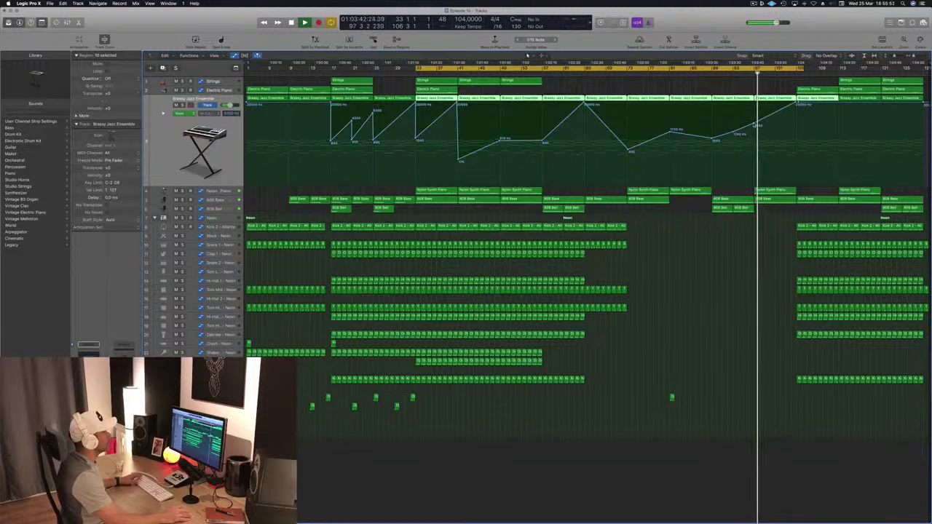
{"action": "left_click_drag", "start_coordinate": [755, 125], "coordinate": [755, 100]}
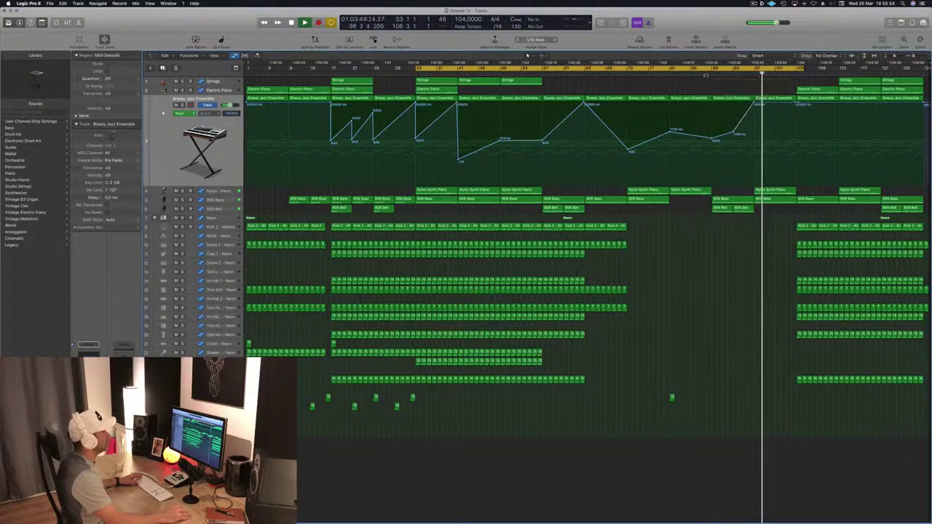
{"action": "left_click", "coordinate": [705, 75]}
{"action": "double_click", "coordinate": [733, 132]}
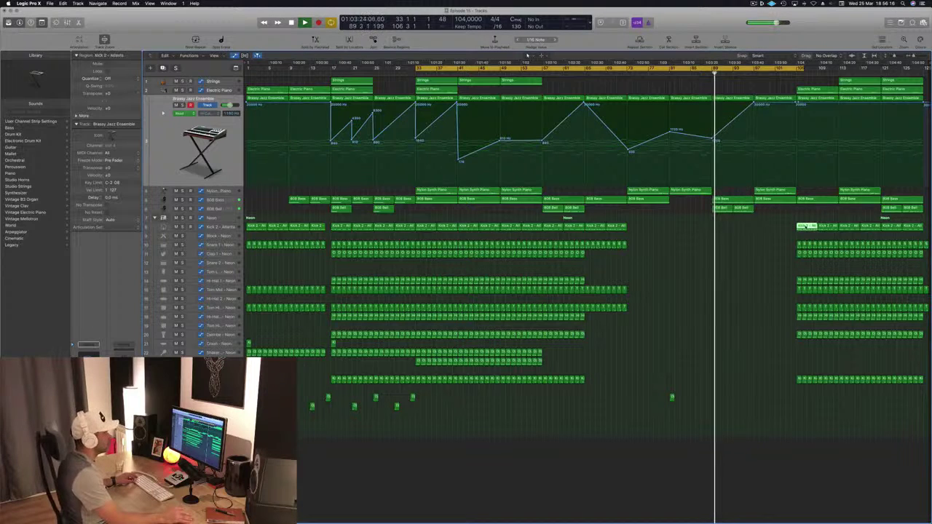
Discard the trial Kick 2 copy at bar 89, place Kick 2 and Snare 1 regions from bar 97 to 105, and save the project
{"action": "left_click_drag", "start_coordinate": [737, 232], "coordinate": [722, 231]}
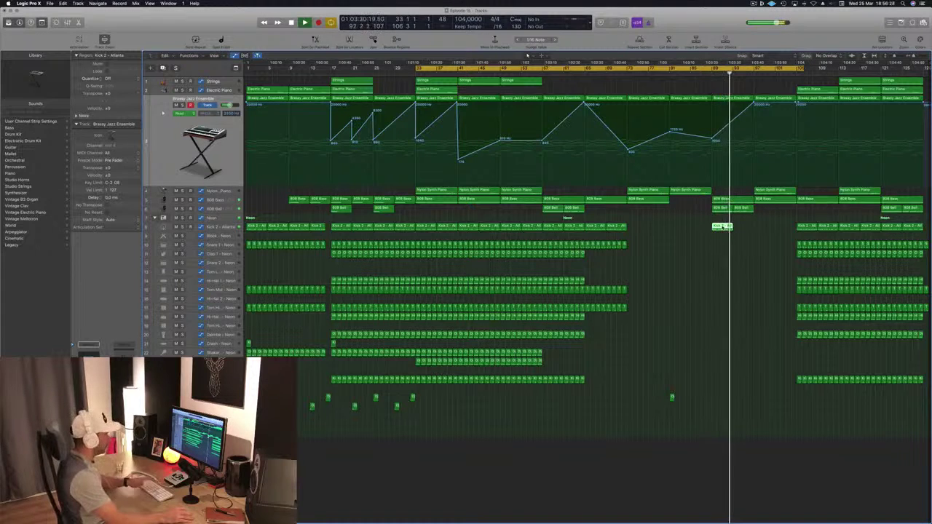
{"action": "key", "text": "Delete"}
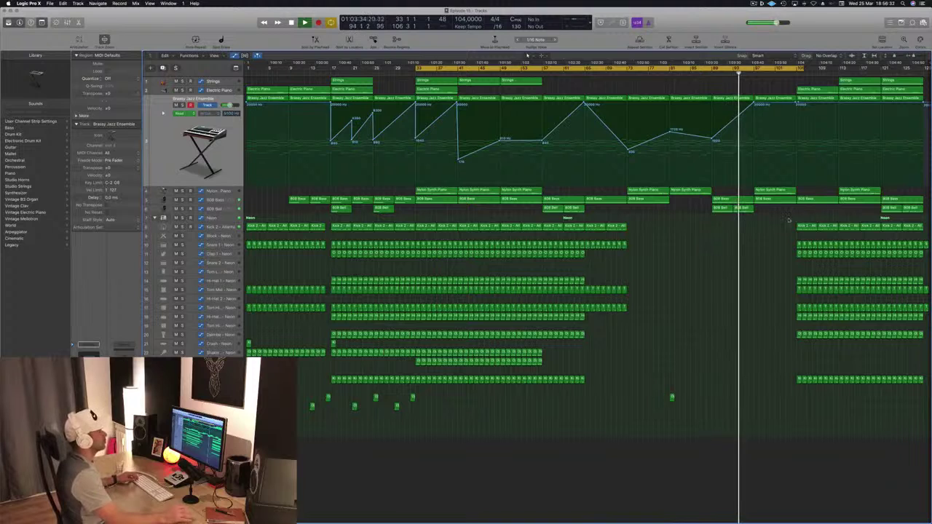
{"action": "left_click_drag", "start_coordinate": [789, 220], "coordinate": [770, 232]}
{"action": "key", "text": "super+s"}
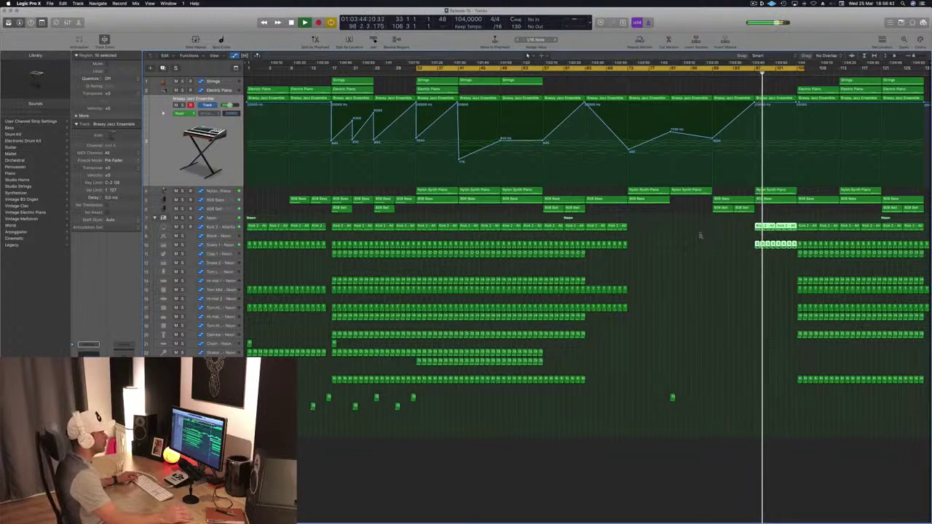
Cut the last bar before bar 105 out of the Kick 2 and Snare 1 parts to leave a gap
{"action": "key", "text": "super+Right"}
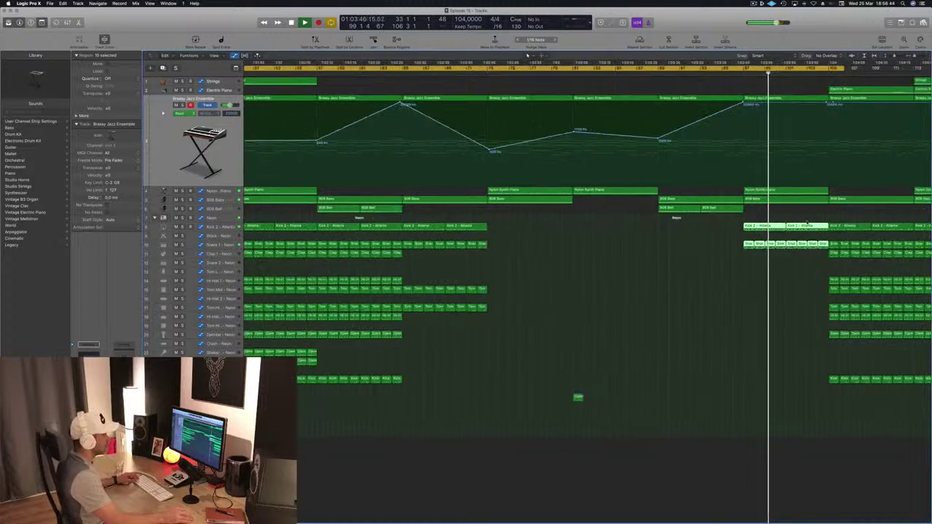
{"action": "left_click_drag", "start_coordinate": [826, 219], "coordinate": [837, 261]}
{"action": "key", "text": "Delete"}
{"action": "key", "text": "super+Left"}
{"action": "key", "text": "super+Left"}
{"action": "key", "text": "super+Left"}
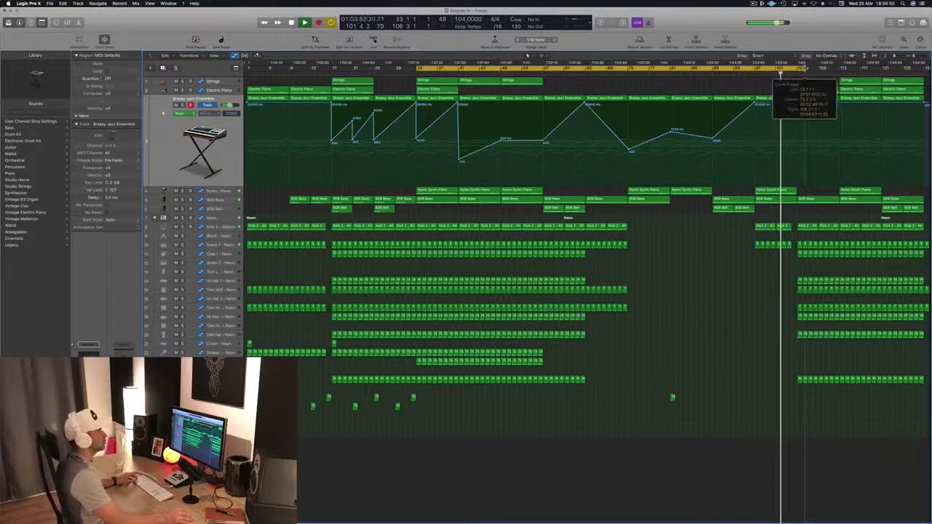
Extend the cycle range past bar 125, and drop the Brassy Jazz Ensemble's automation at bar 105 with a climb towards bar 121
{"action": "left_click_drag", "start_coordinate": [805, 68], "coordinate": [926, 69]}
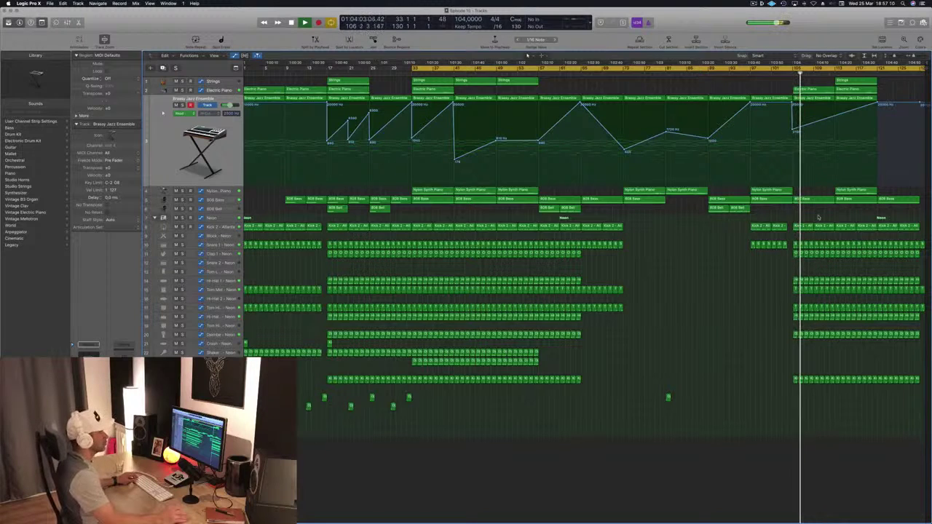
{"action": "left_click", "coordinate": [763, 245]}
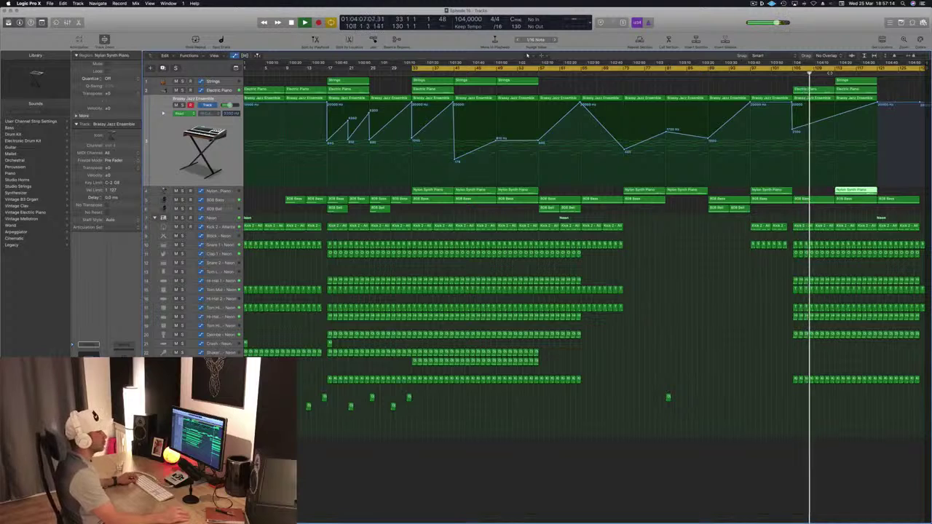
Extend the project end past bar 133 and delete the leftover Snare 1, Tom Mid and Tom Hi regions after bar 129
{"action": "left_click", "coordinate": [850, 88]}
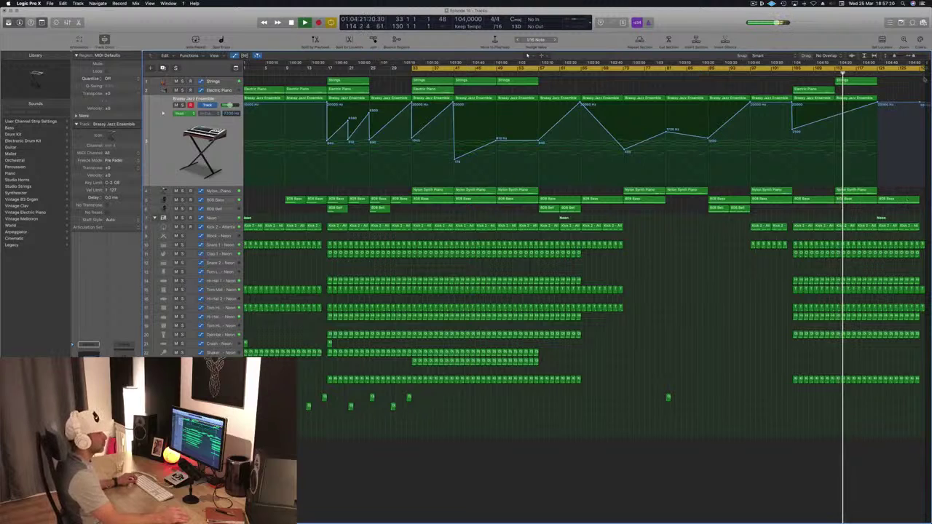
{"action": "scroll", "coordinate": [582, 291], "scroll_direction": "right", "scroll_amount": 2}
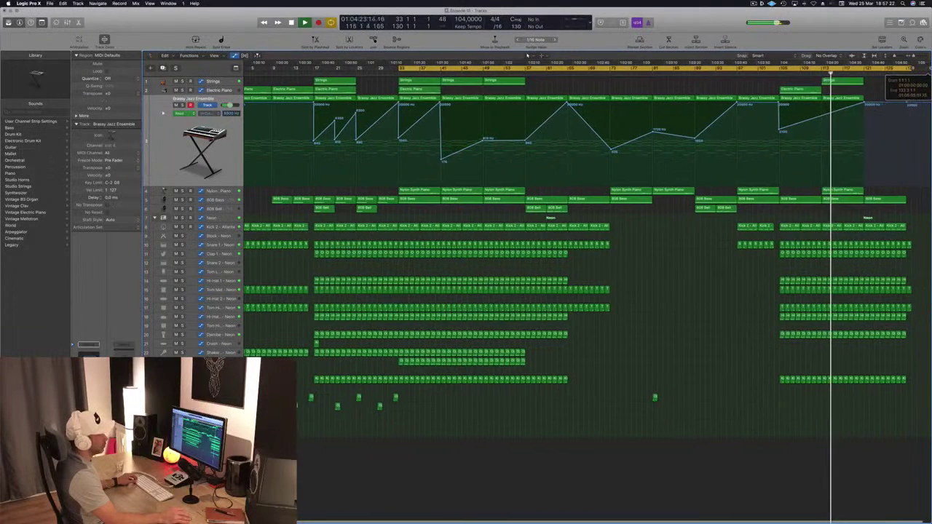
{"action": "scroll", "coordinate": [904, 222], "scroll_direction": "right", "scroll_amount": 5}
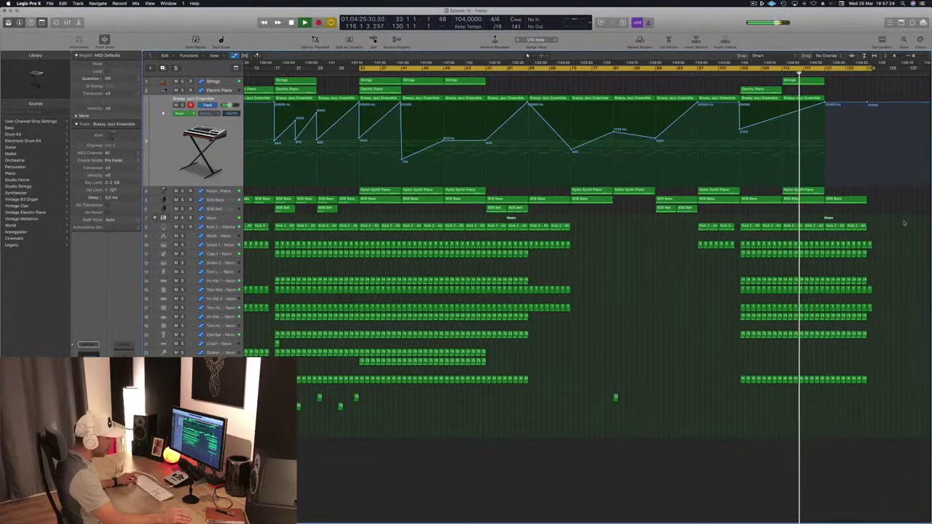
{"action": "left_click_drag", "start_coordinate": [904, 222], "coordinate": [871, 368]}
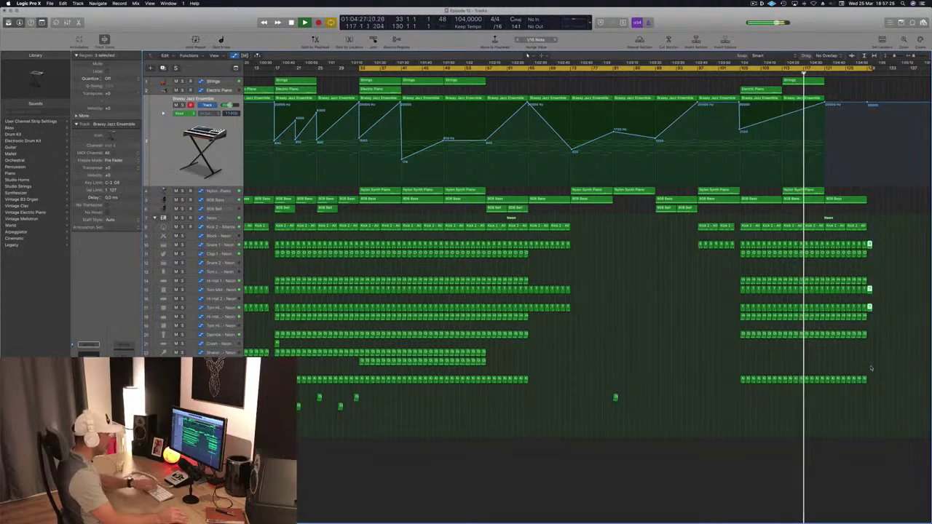
{"action": "left_click", "coordinate": [680, 286]}
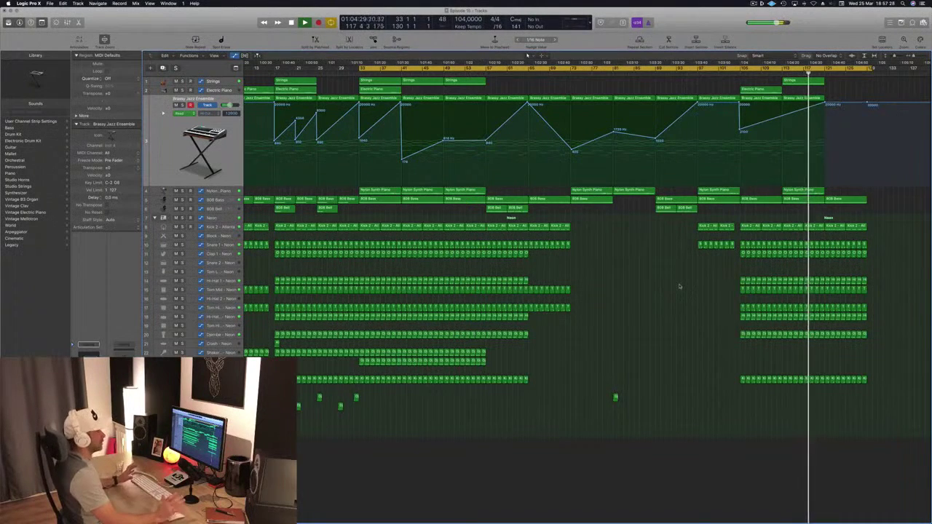
Reshape the Brassy Jazz Ensemble's automation with a point at bar 113, a dip at bar 121 and a climb to 20000 Hz at bar 129
{"action": "scroll", "coordinate": [679, 287], "scroll_direction": "left", "scroll_amount": 1}
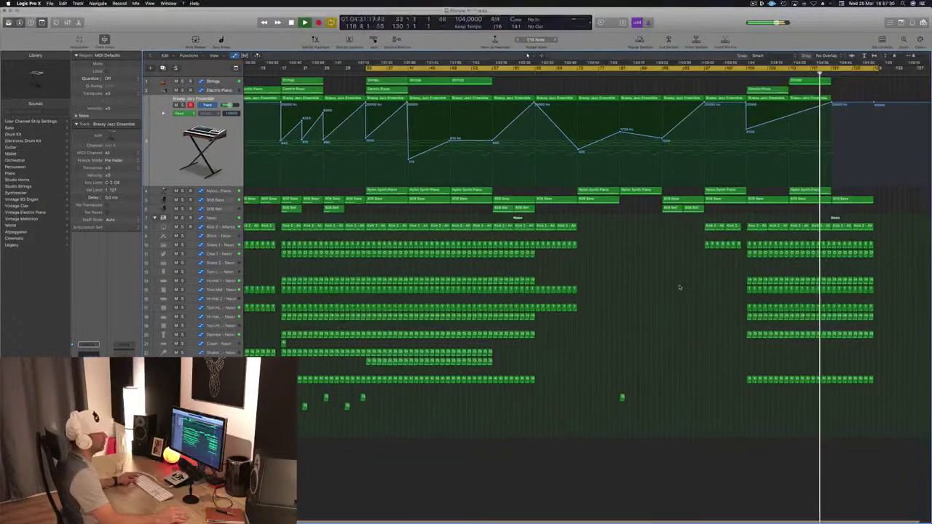
{"action": "key", "text": "super+Left"}
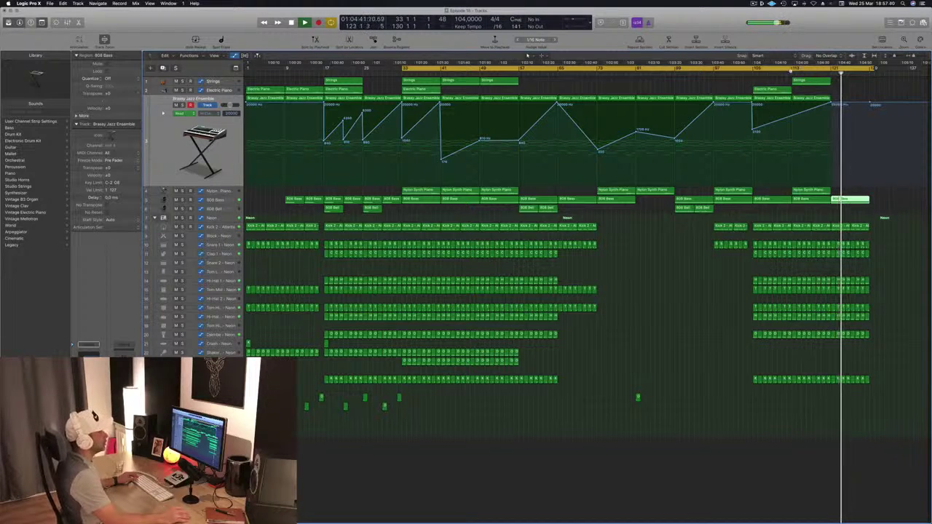
{"action": "left_click", "coordinate": [785, 72]}
{"action": "left_click", "coordinate": [789, 68]}
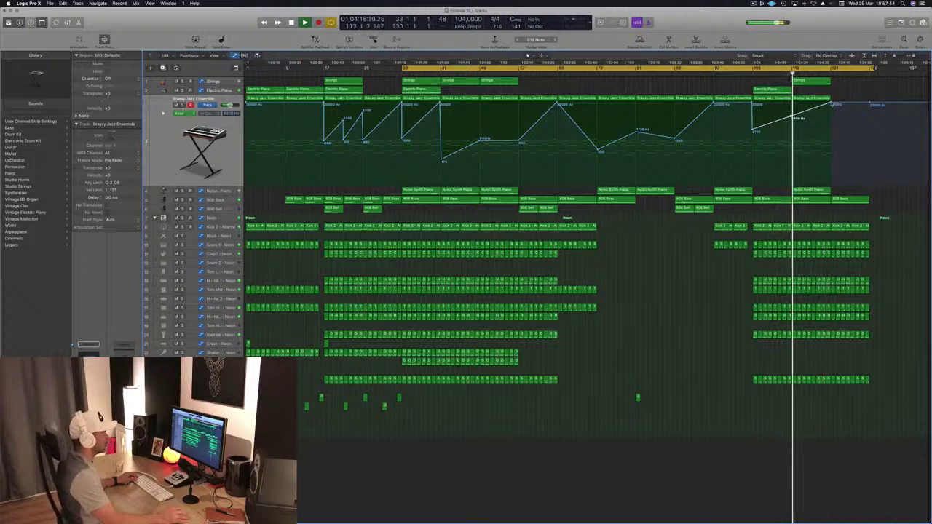
{"action": "mouse_move", "coordinate": [831, 105]}
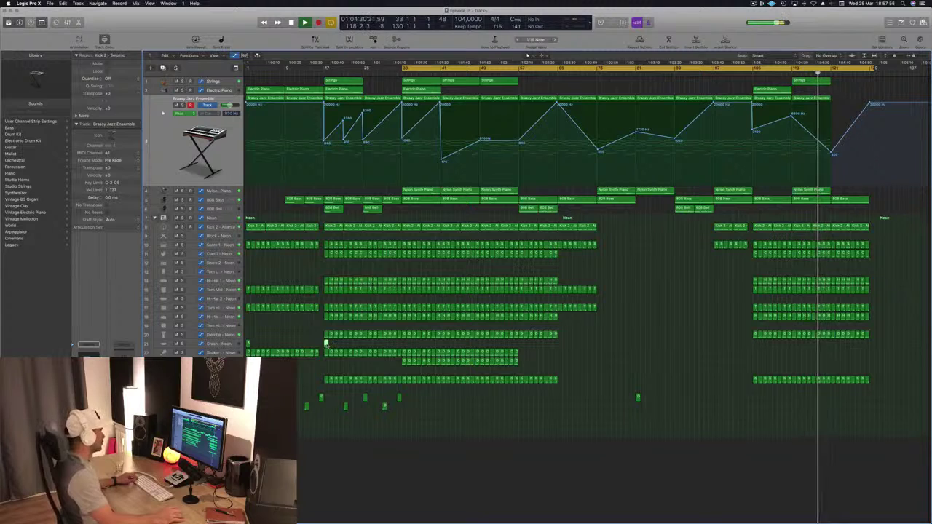
Copy the Crash region to bar 105 and the Shaker and Ride regions to bars 105 to 121, and save the project
{"action": "left_click_drag", "start_coordinate": [328, 344], "coordinate": [755, 345]}
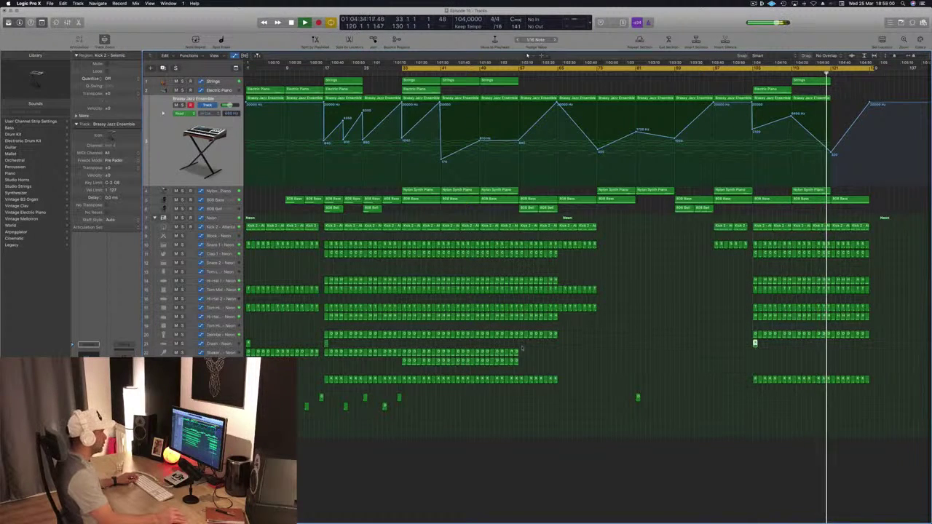
{"action": "left_click_drag", "start_coordinate": [524, 369], "coordinate": [780, 356]}
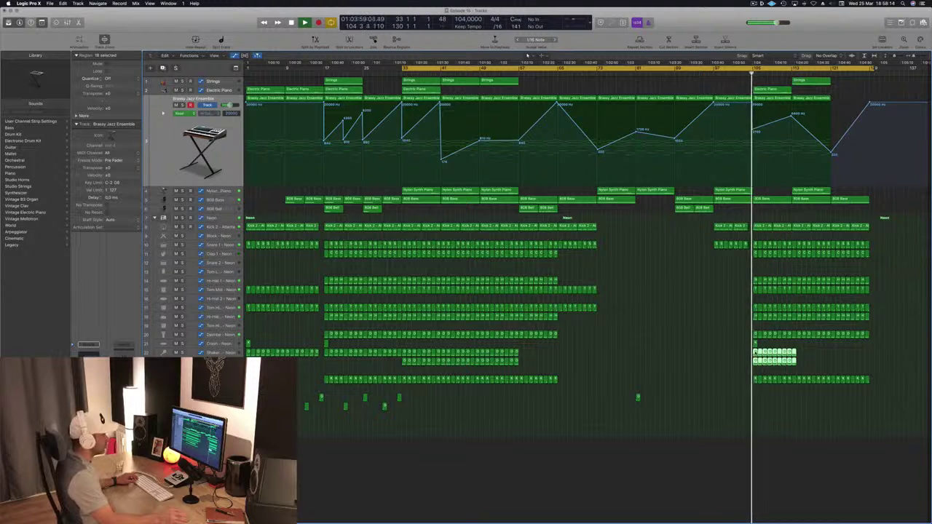
{"action": "left_click_drag", "start_coordinate": [780, 356], "coordinate": [835, 362]}
{"action": "key", "text": "Delete"}
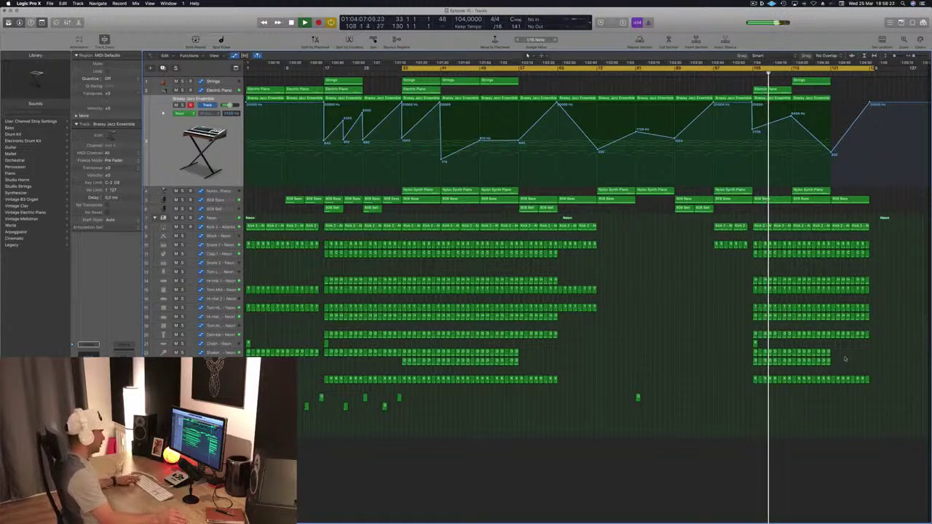
{"action": "key", "text": "super+s"}
{"action": "key", "text": "super+Right"}
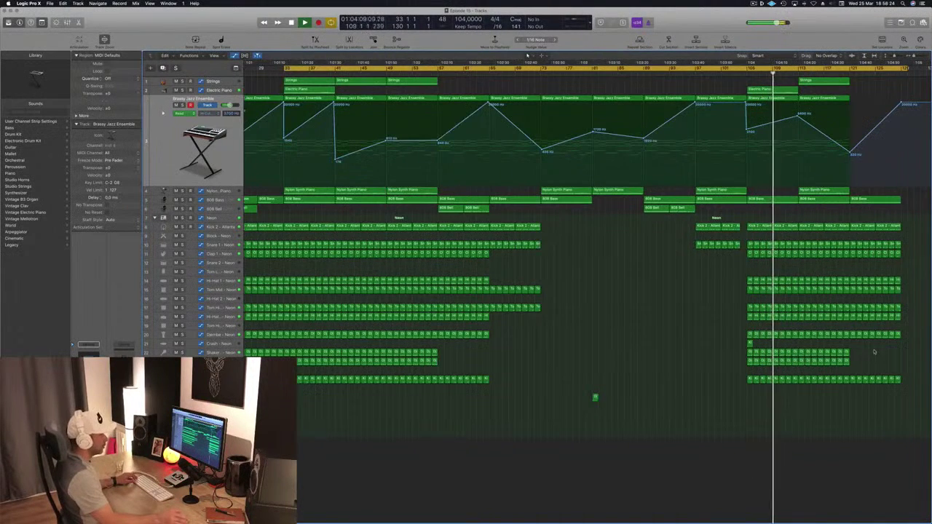
{"action": "key", "text": "super+Left"}
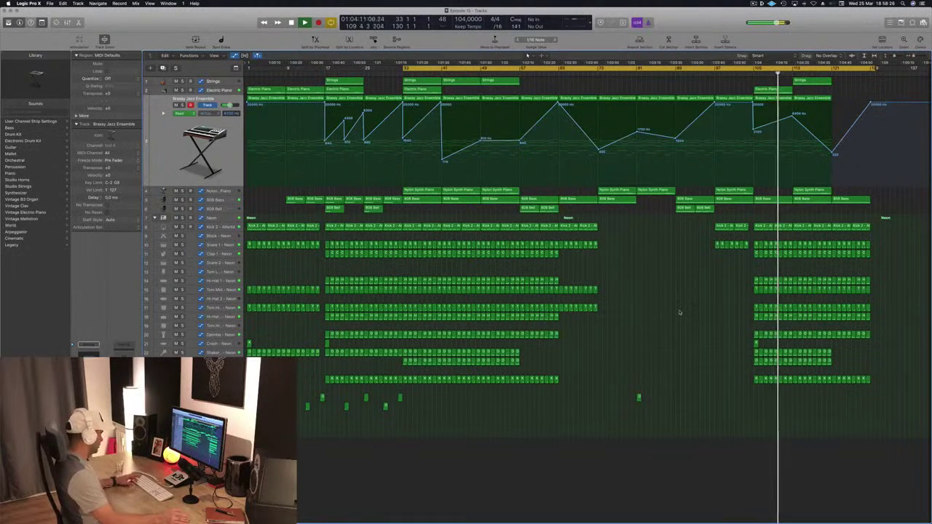
{"action": "key", "text": "super+s"}
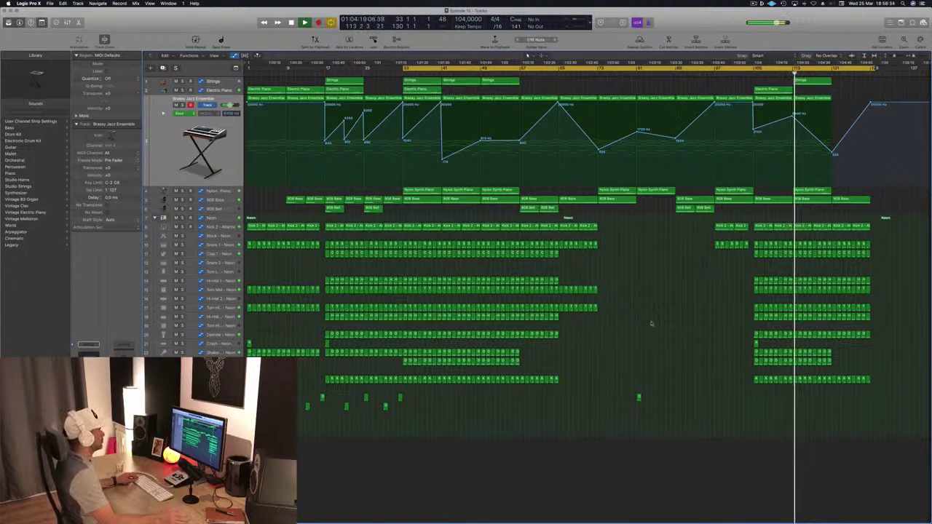
Set the cycle range to bars 33 to 41 and solo the Neon drum kit
{"action": "key", "text": "space"}
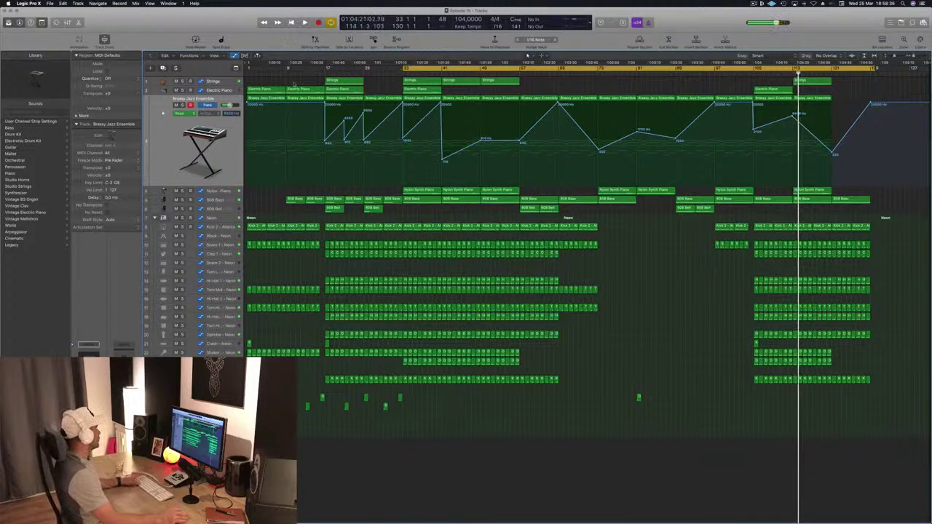
{"action": "key", "text": "space"}
{"action": "left_click", "coordinate": [202, 82]}
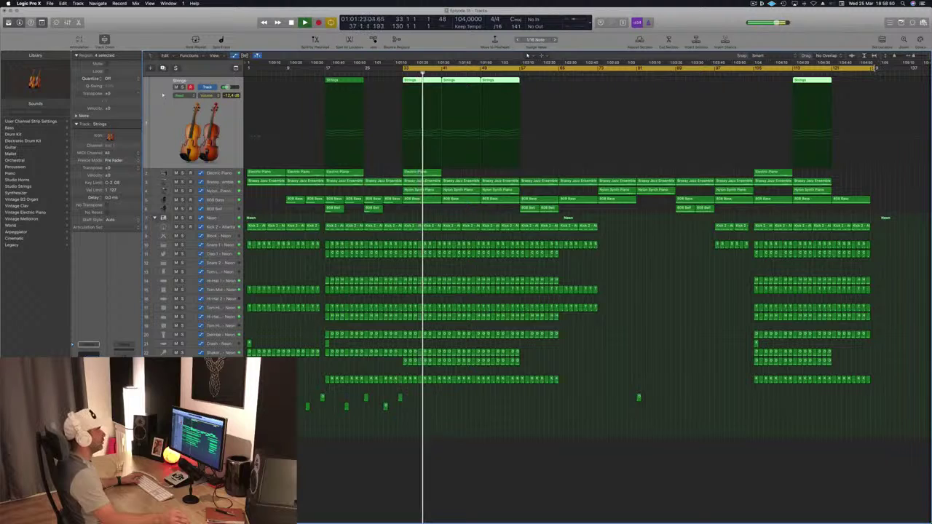
{"action": "left_click", "coordinate": [431, 97]}
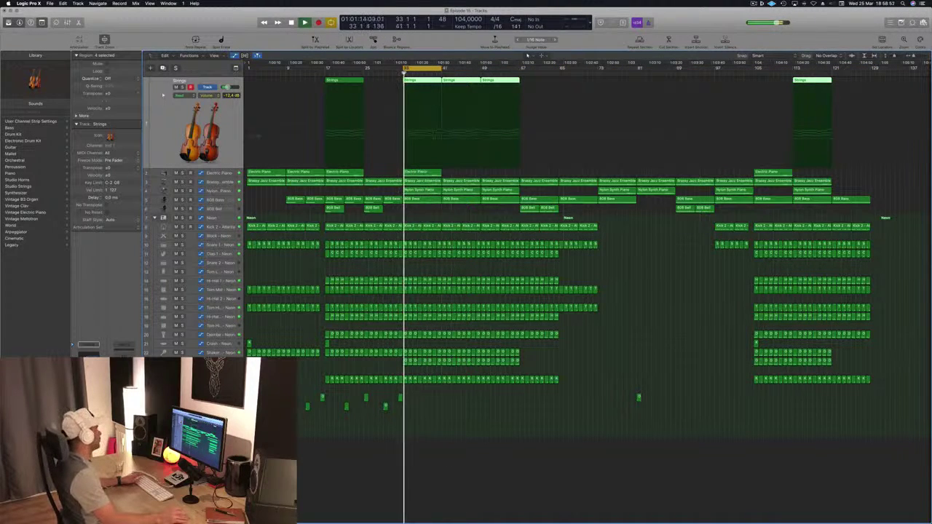
{"action": "left_click", "coordinate": [220, 218]}
{"action": "key", "text": "space"}
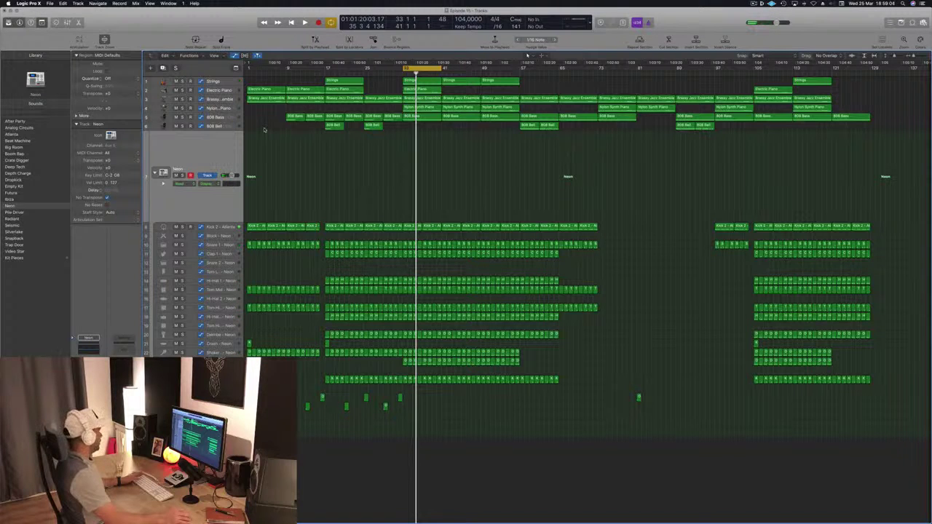
{"action": "left_click", "coordinate": [182, 175]}
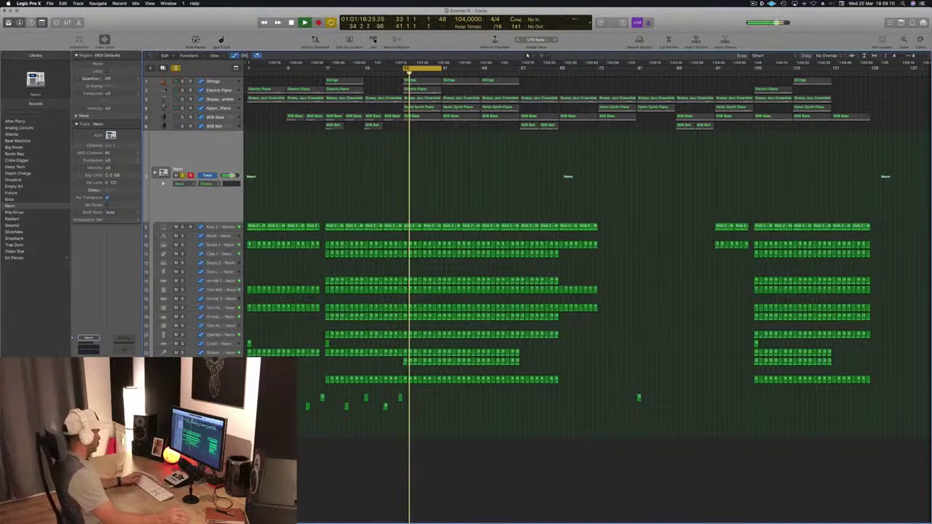
Check the Djembe within the Neon kit by briefly soloing and muting it, and select its track
{"action": "left_click", "coordinate": [204, 379]}
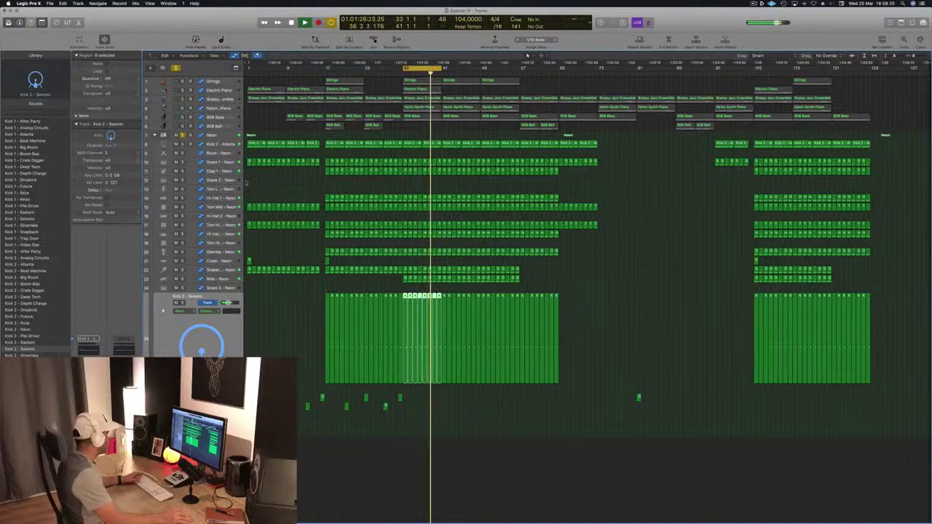
{"action": "left_click", "coordinate": [183, 253]}
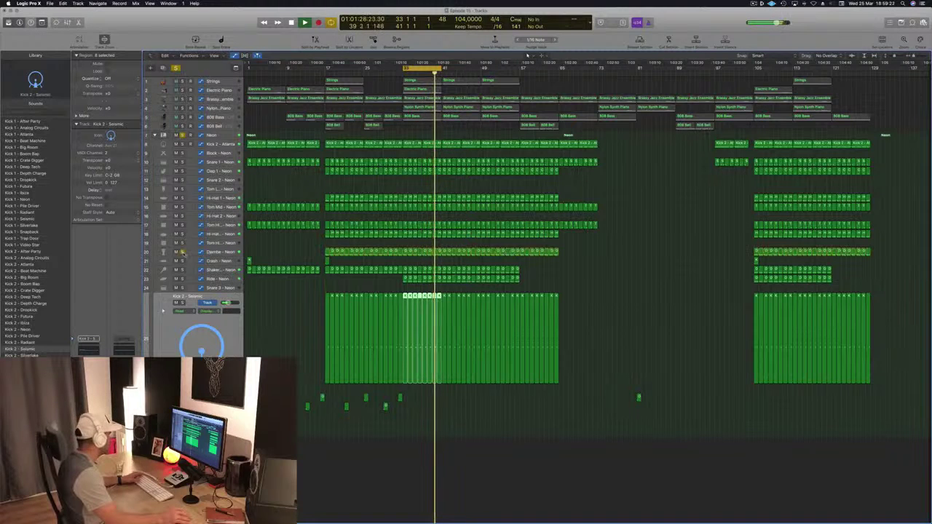
{"action": "left_click", "coordinate": [182, 252]}
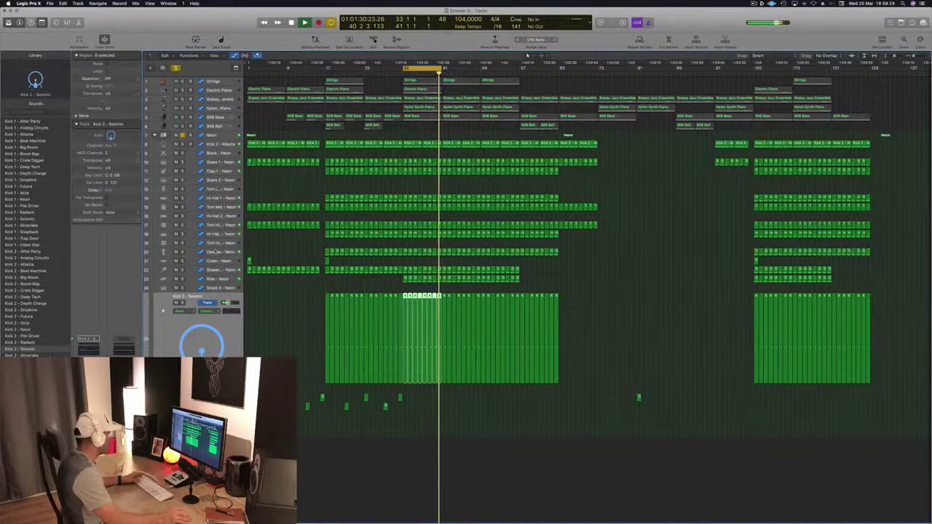
{"action": "left_click", "coordinate": [175, 252]}
{"action": "left_click", "coordinate": [176, 252]}
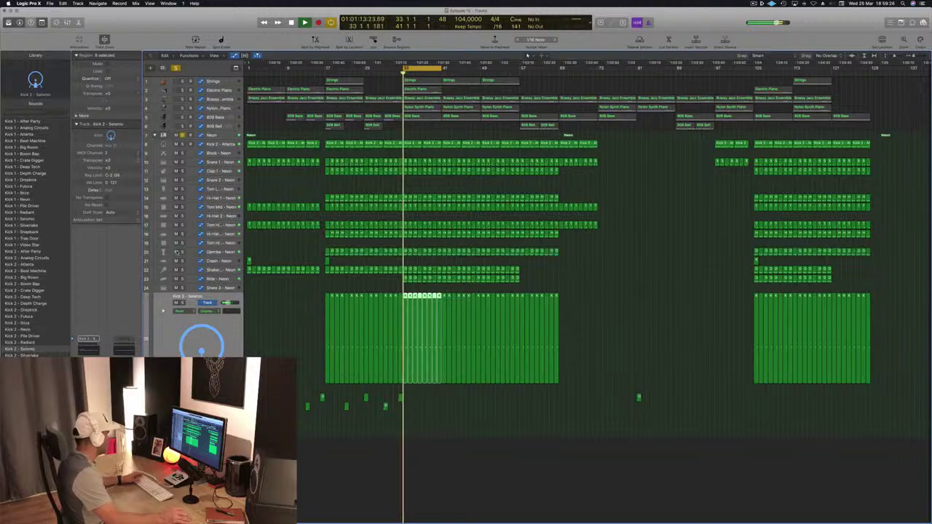
{"action": "left_click", "coordinate": [228, 252]}
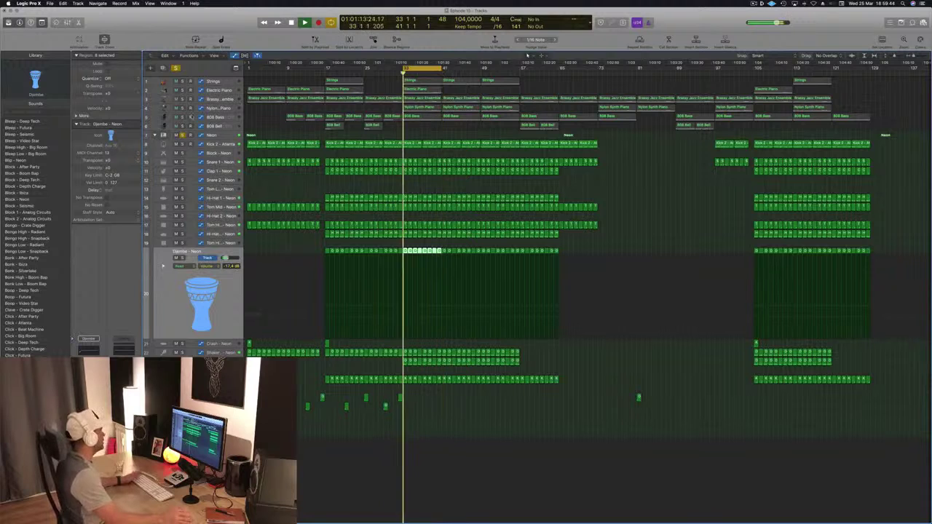
Solo the 808 Bass along with the drums and lower its Vintage VCA compressor's threshold to about -29 dB
{"action": "left_click", "coordinate": [207, 117]}
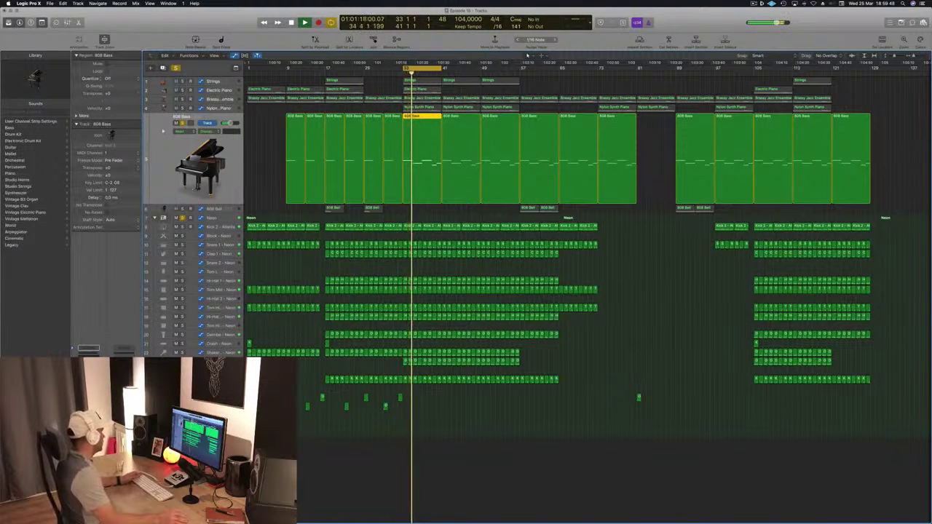
{"action": "key", "text": "v"}
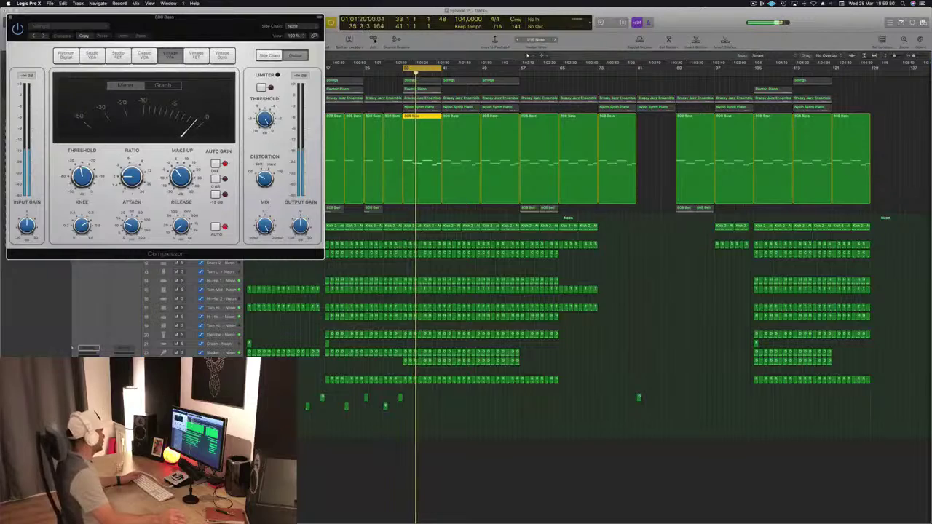
{"action": "left_click_drag", "start_coordinate": [259, 28], "coordinate": [705, 187]}
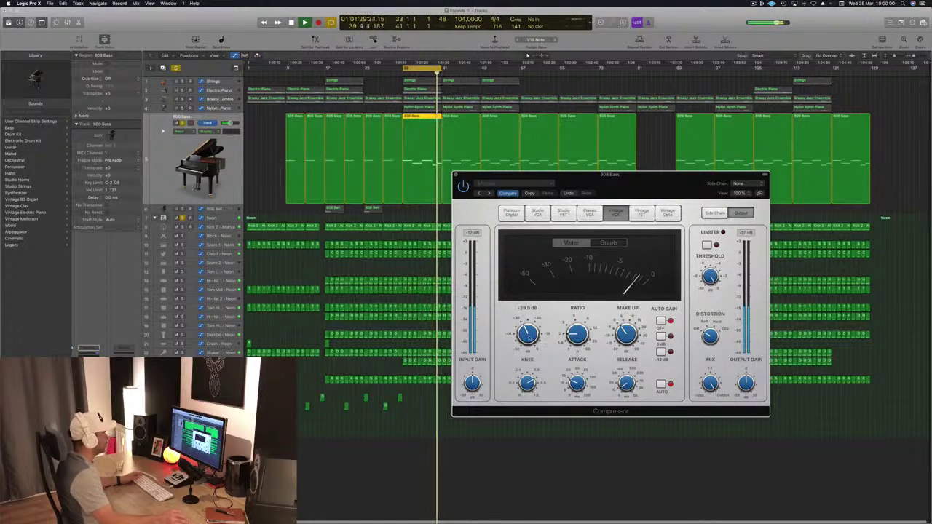
{"action": "key", "text": "super+w"}
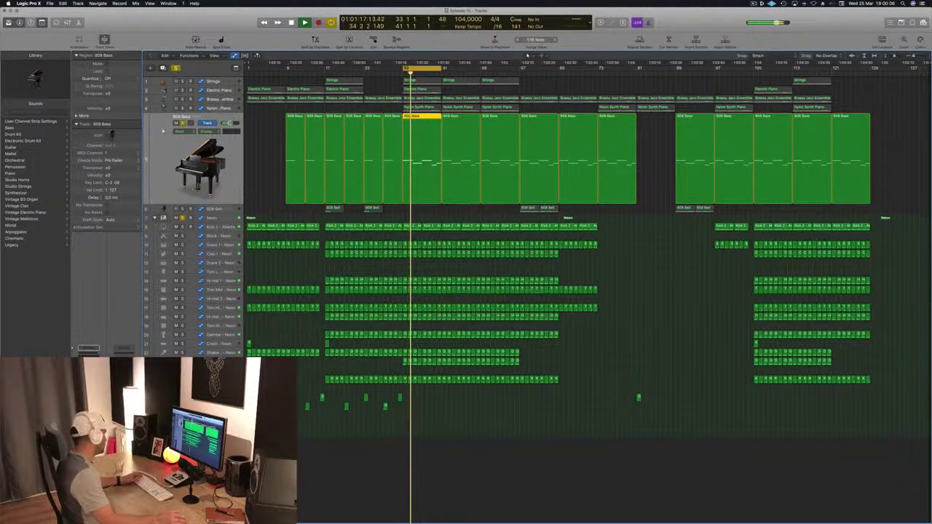
Add another Compressor to the 808 Bass and set its side chain to Bus 10, which carries the Kick 2 tracks
{"action": "left_click", "coordinate": [89, 389]}
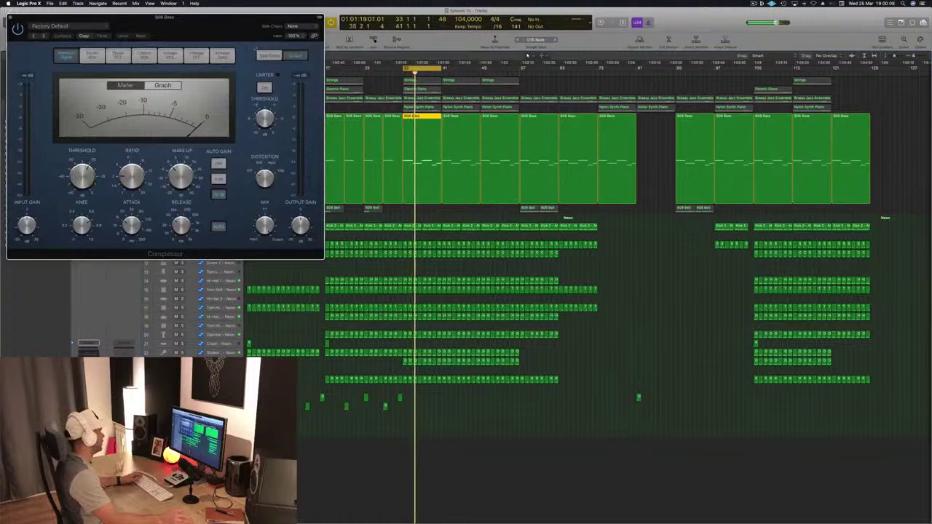
{"action": "left_click_drag", "start_coordinate": [191, 17], "coordinate": [473, 75]}
{"action": "left_click", "coordinate": [573, 83]}
{"action": "mouse_move", "coordinate": [576, 106]}
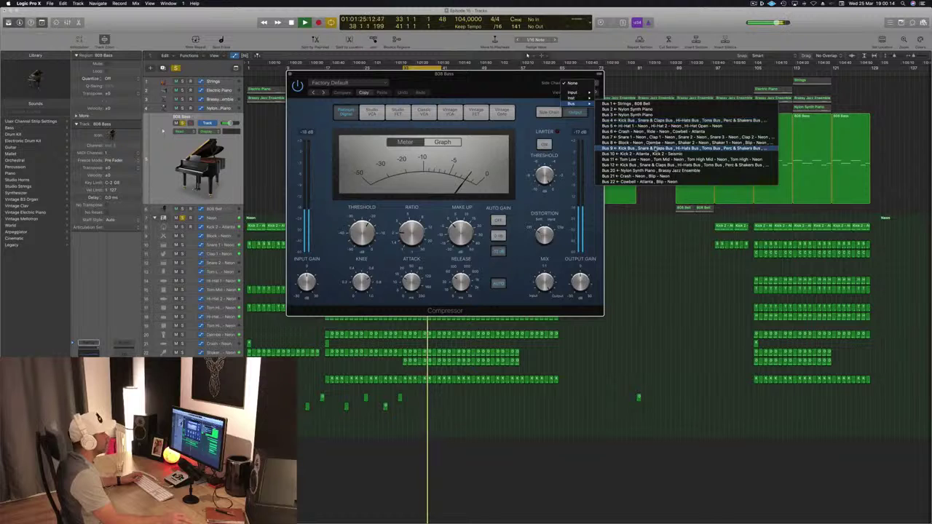
{"action": "left_click", "coordinate": [655, 154]}
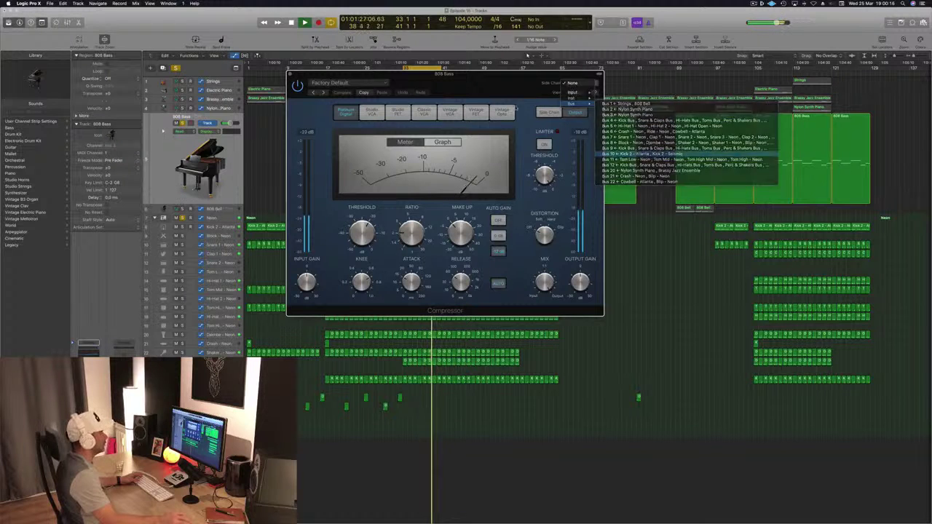
Raise the side-chained 808 Bass compressor's ratio to 4.1:1 and move its window clear of the bass regions
{"action": "left_click_drag", "start_coordinate": [494, 88], "coordinate": [639, 198]}
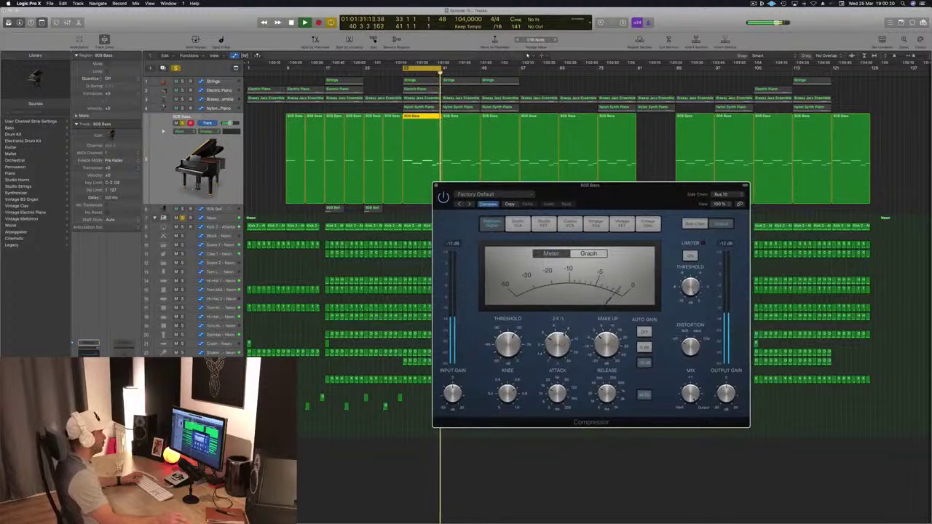
{"action": "left_click_drag", "start_coordinate": [566, 330], "coordinate": [566, 328]}
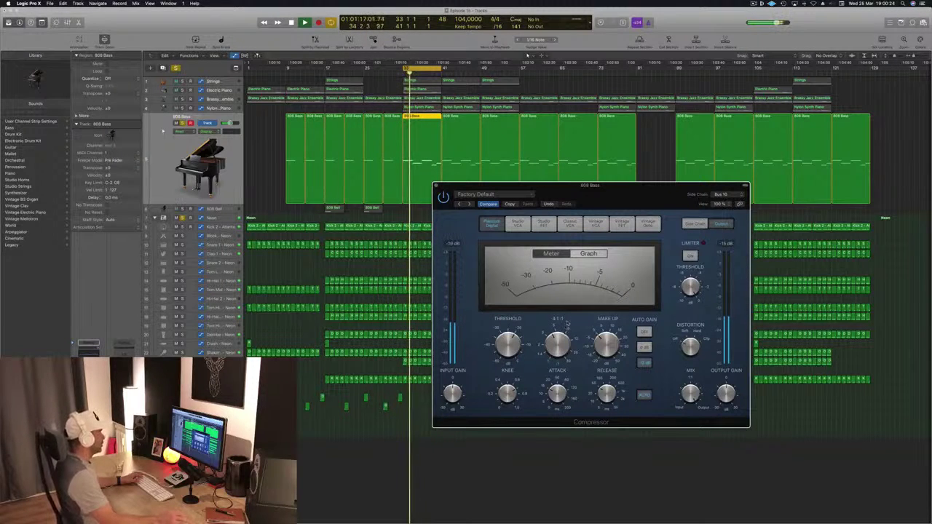
{"action": "left_click_drag", "start_coordinate": [648, 194], "coordinate": [579, 258]}
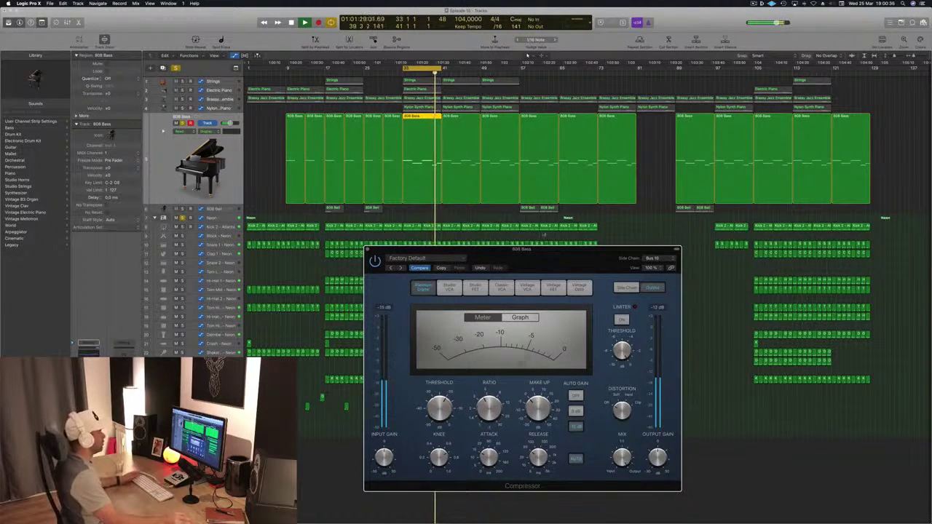
Close the 808 Bass compressor, then solo the Nylon Synth Piano and open its Compressor
{"action": "left_click_drag", "start_coordinate": [542, 249], "coordinate": [511, 251]}
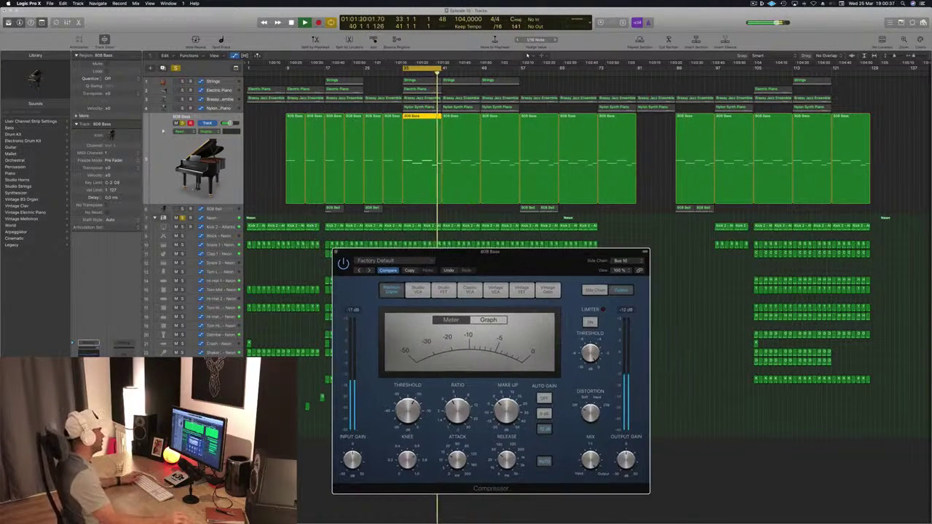
{"action": "left_click", "coordinate": [336, 253]}
{"action": "key", "text": "Up"}
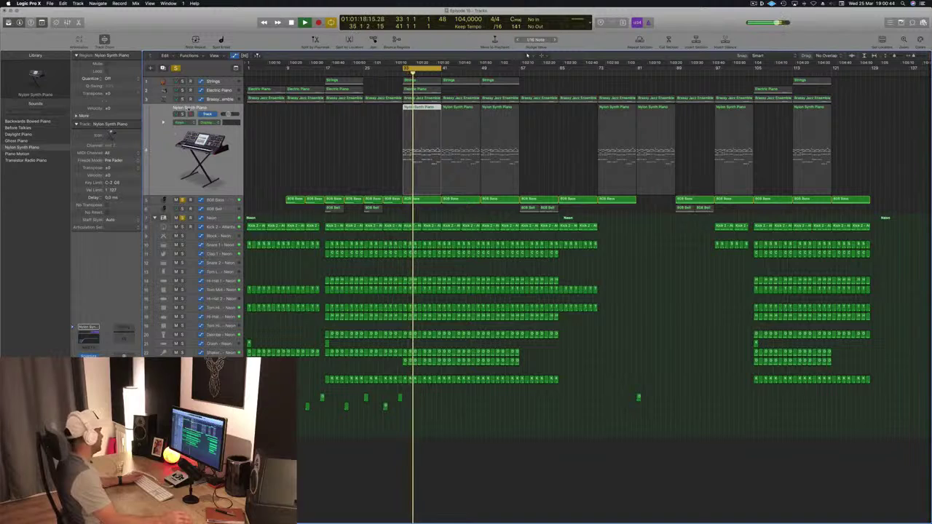
{"action": "key", "text": "ctrl+m"}
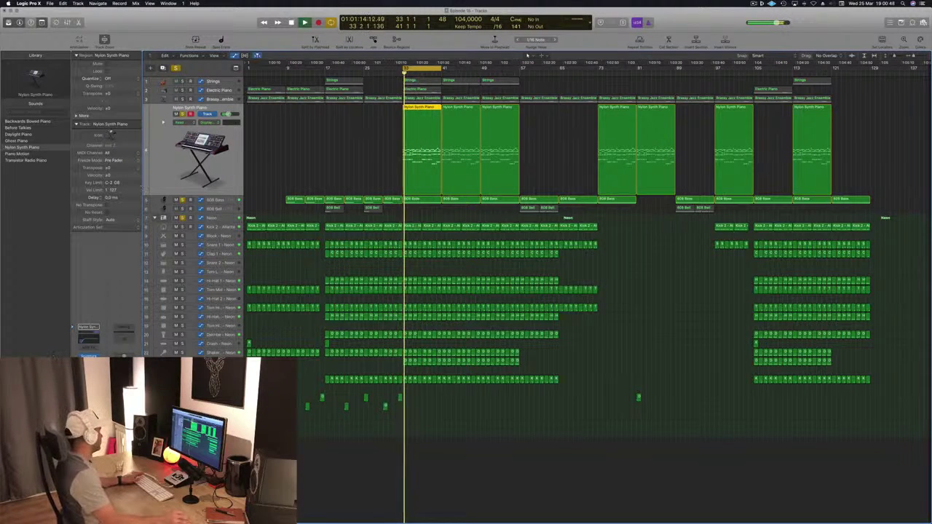
{"action": "key", "text": "v"}
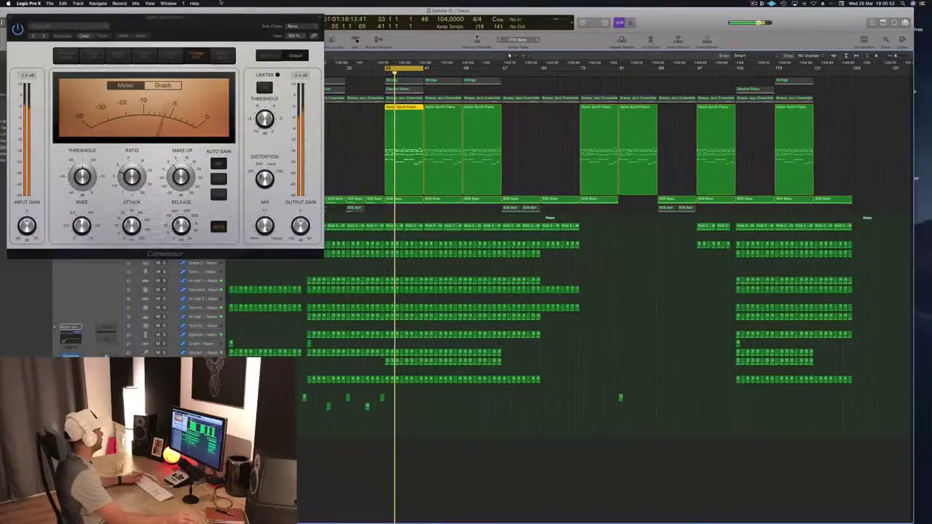
Set the side chain of the Nylon Synth Piano's Vintage FET compressor to Bus 10 and close the plug-in
{"action": "left_click_drag", "start_coordinate": [221, 3], "coordinate": [473, 62]}
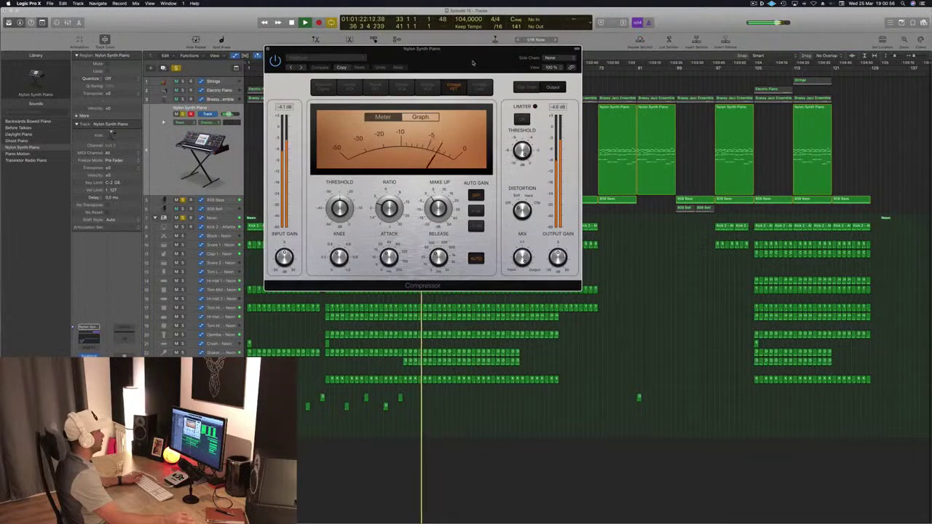
{"action": "left_click", "coordinate": [557, 58]}
{"action": "mouse_move", "coordinate": [564, 78]}
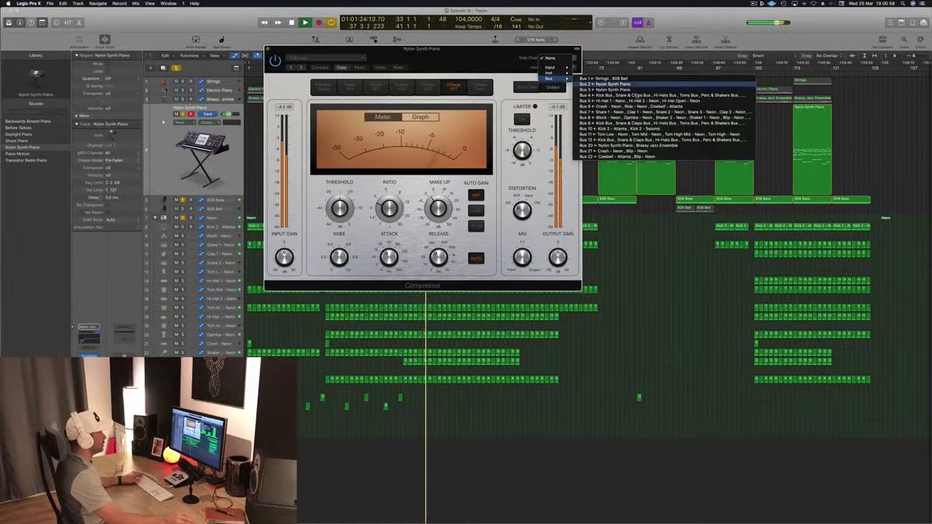
{"action": "left_click", "coordinate": [604, 128]}
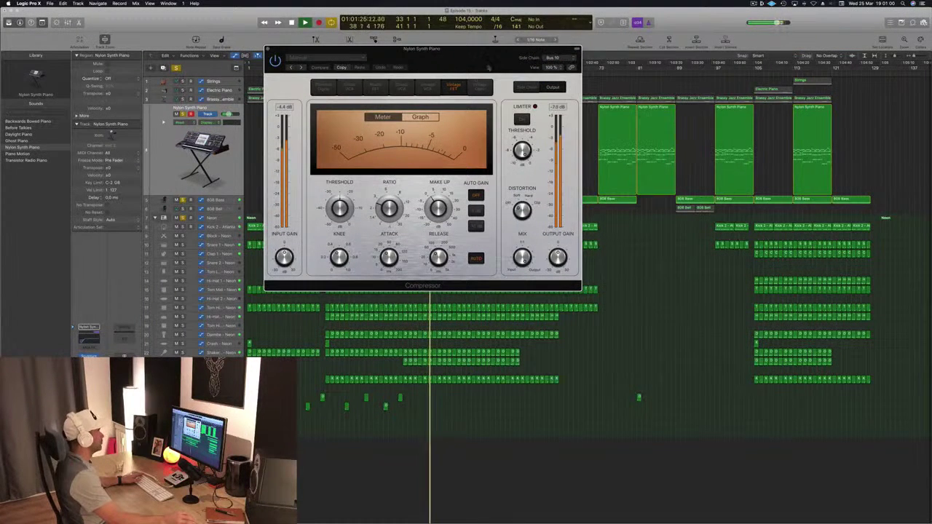
{"action": "left_click_drag", "start_coordinate": [466, 59], "coordinate": [488, 127]}
{"action": "left_click", "coordinate": [291, 117]}
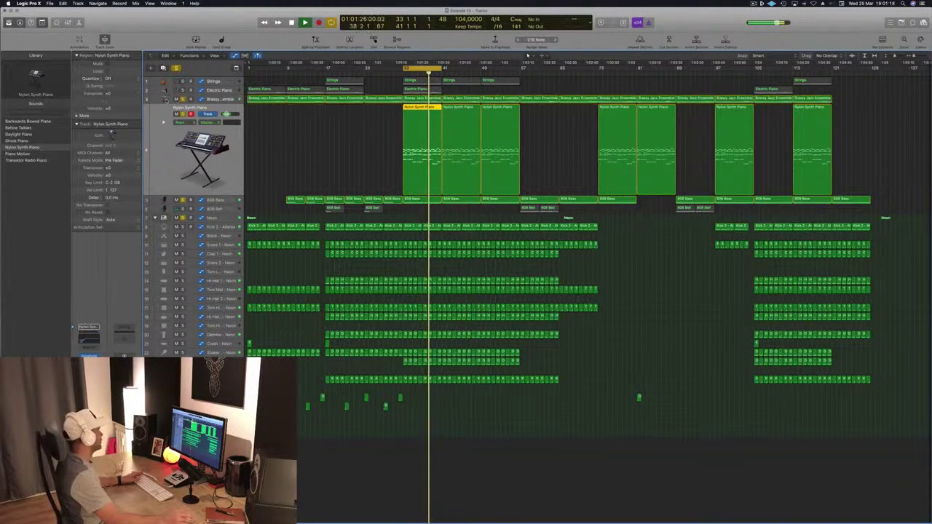
Select the Brassy Jazz Ensemble track and inspect its Channel EQ curve during playback, closing the plug-in when finished
{"action": "key", "text": "Up"}
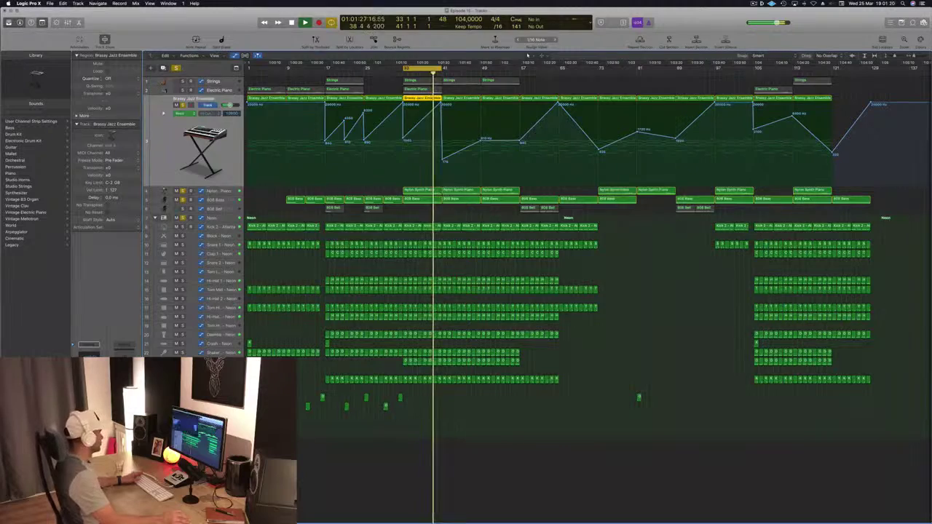
{"action": "left_click", "coordinate": [89, 356]}
{"action": "left_click_drag", "start_coordinate": [214, 22], "coordinate": [511, 215]}
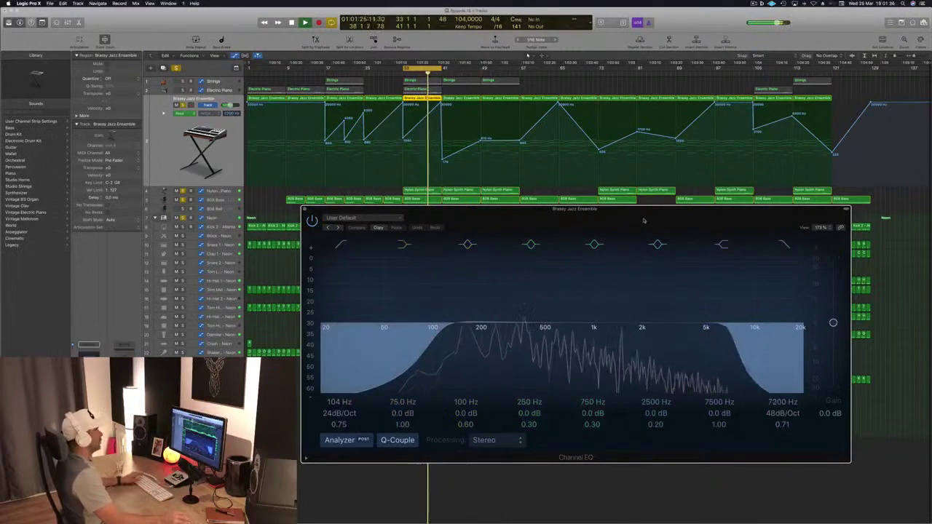
{"action": "left_click_drag", "start_coordinate": [646, 210], "coordinate": [535, 219]}
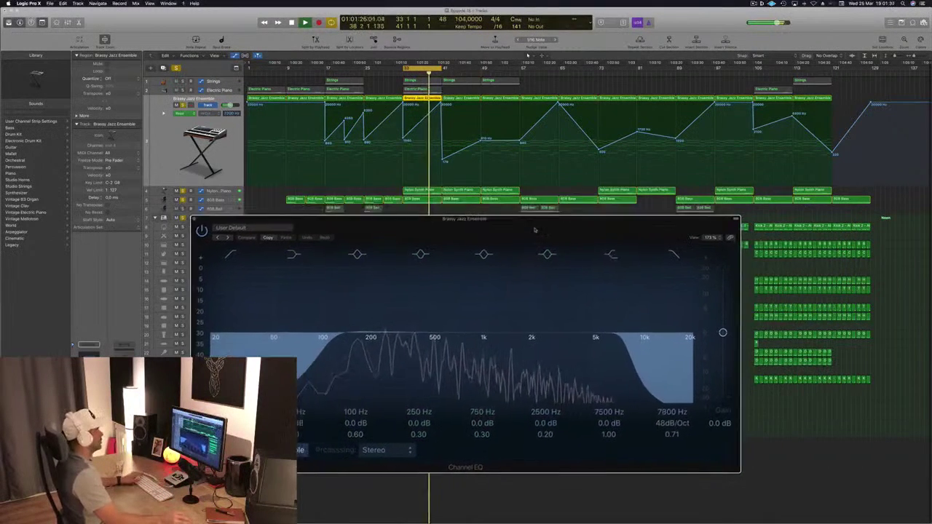
{"action": "left_click", "coordinate": [195, 218]}
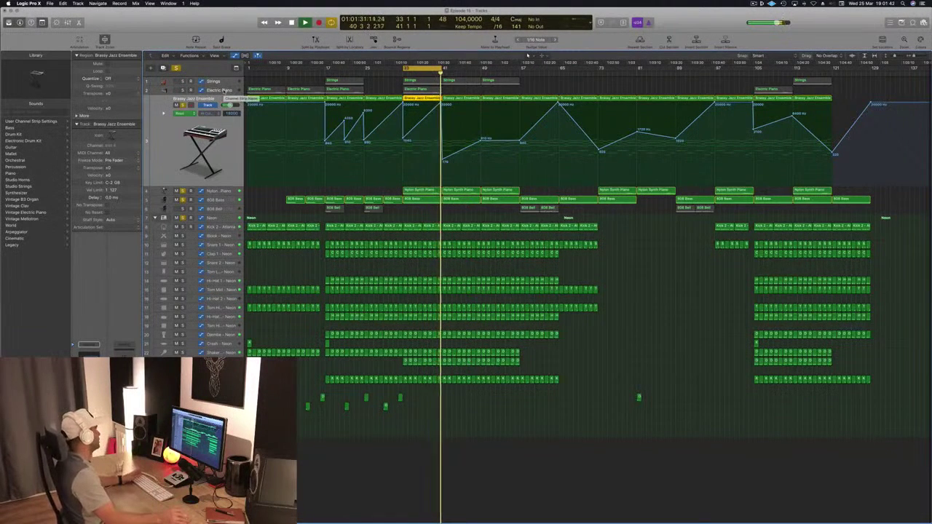
Solo the Electric Piano as well and, in its Channel EQ, cut 3.0 dB at 315 Hz and set the overall gain to +1.5 dB
{"action": "left_click", "coordinate": [219, 90]}
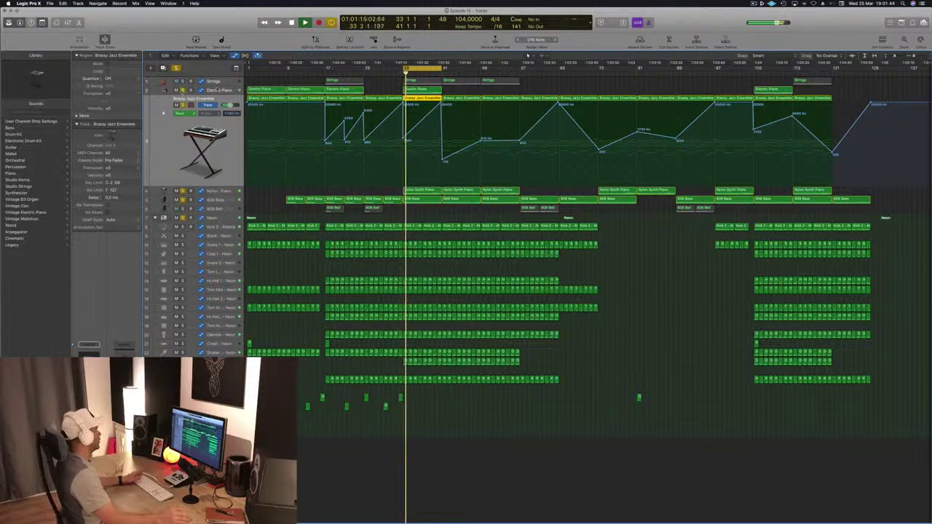
{"action": "left_click", "coordinate": [219, 89]}
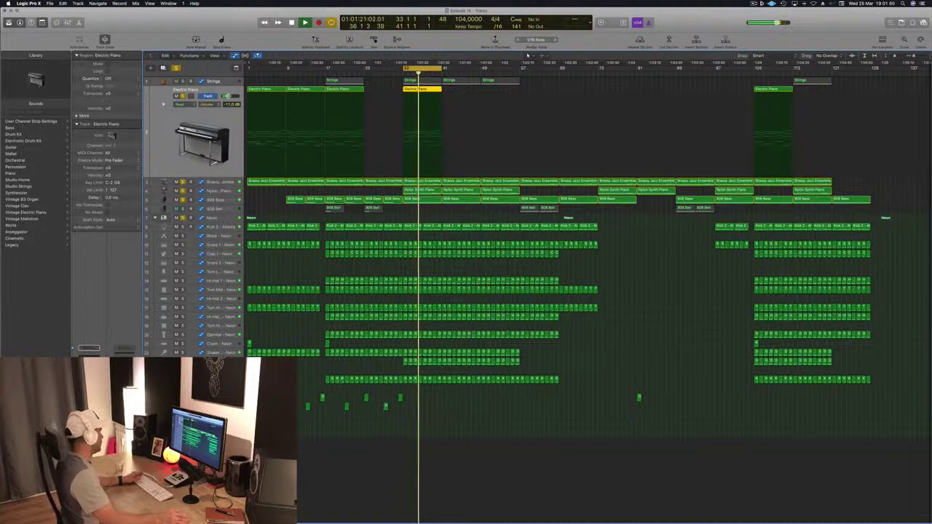
{"action": "left_click", "coordinate": [89, 363]}
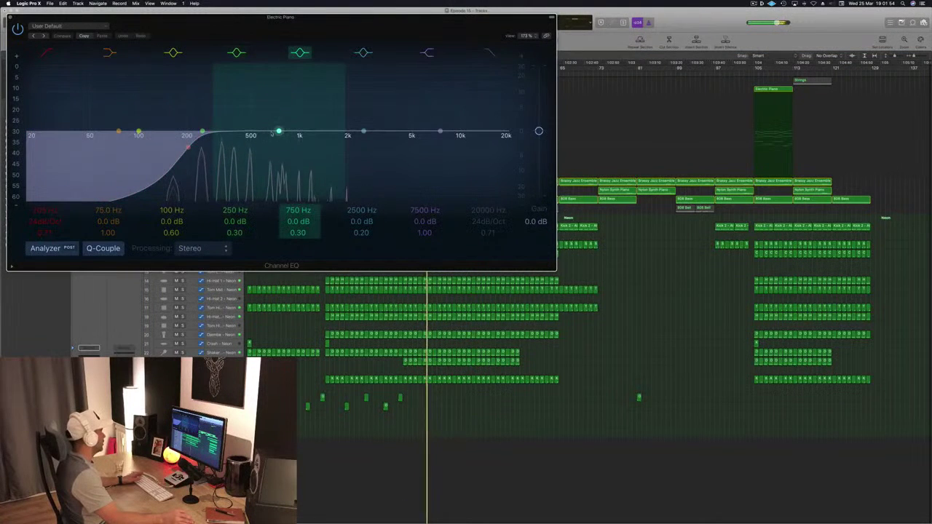
{"action": "left_click_drag", "start_coordinate": [278, 132], "coordinate": [220, 141]}
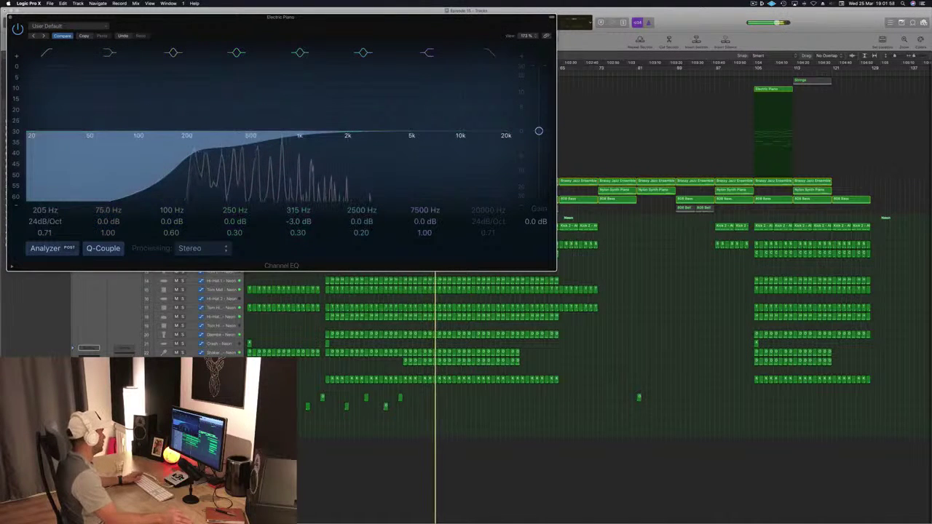
{"action": "mouse_move", "coordinate": [538, 130]}
{"action": "left_mouse_down"}
{"action": "mouse_move", "coordinate": [539, 103]}
{"action": "mouse_move", "coordinate": [538, 127]}
{"action": "left_mouse_up"}
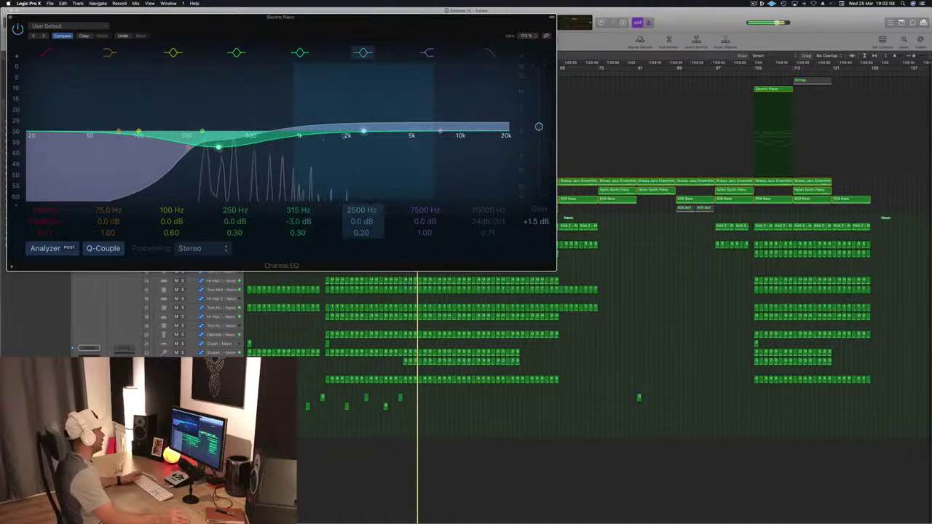
{"action": "left_click", "coordinate": [10, 18]}
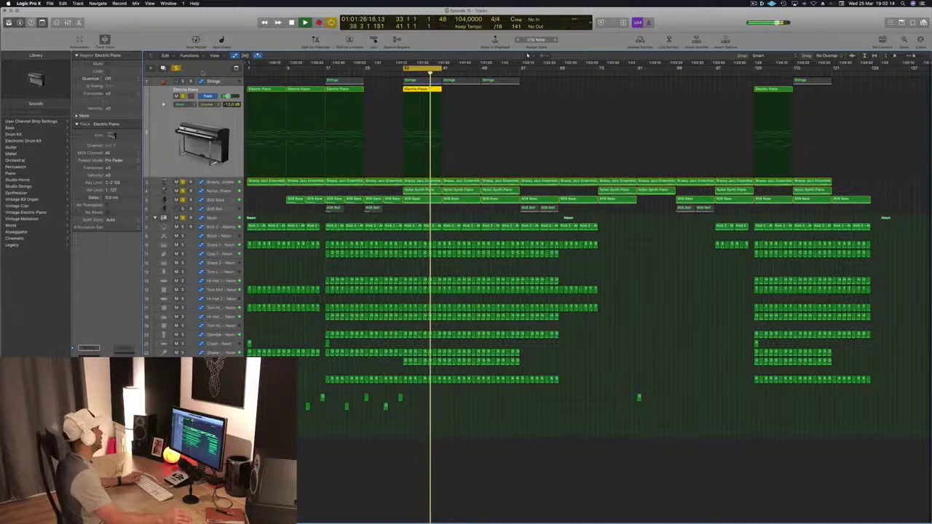
Solo the Strings, set their Channel EQ's low cut to 110 Hz, and listen with all tracks unsoloed before closing the EQ
{"action": "left_click", "coordinate": [182, 81]}
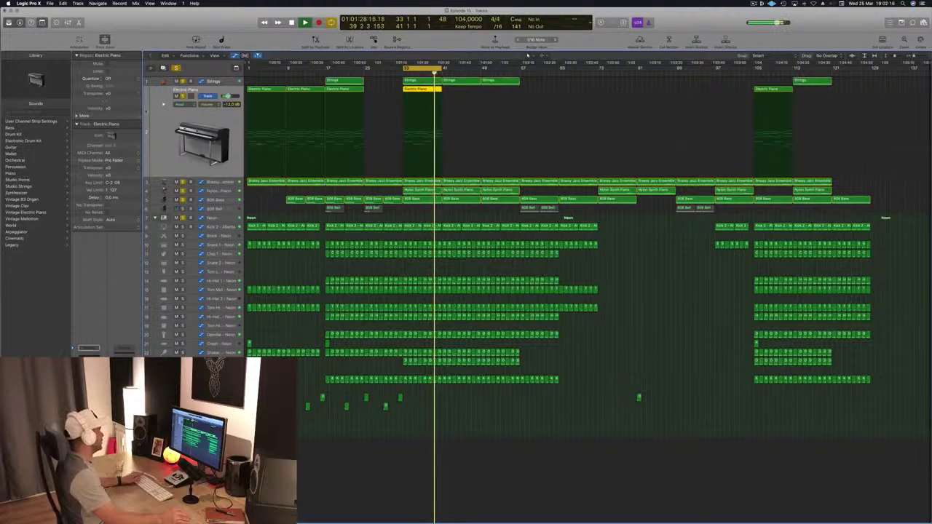
{"action": "key", "text": "Up"}
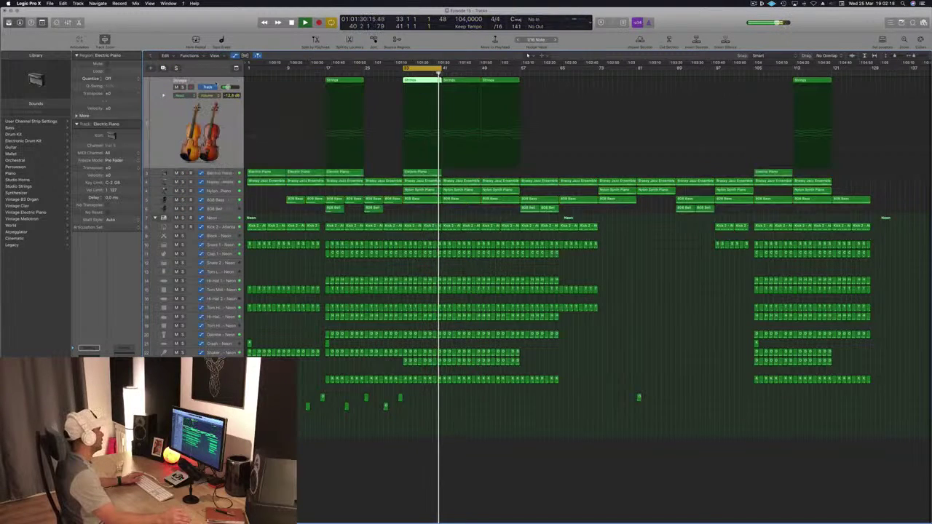
{"action": "key", "text": "ctrl+s"}
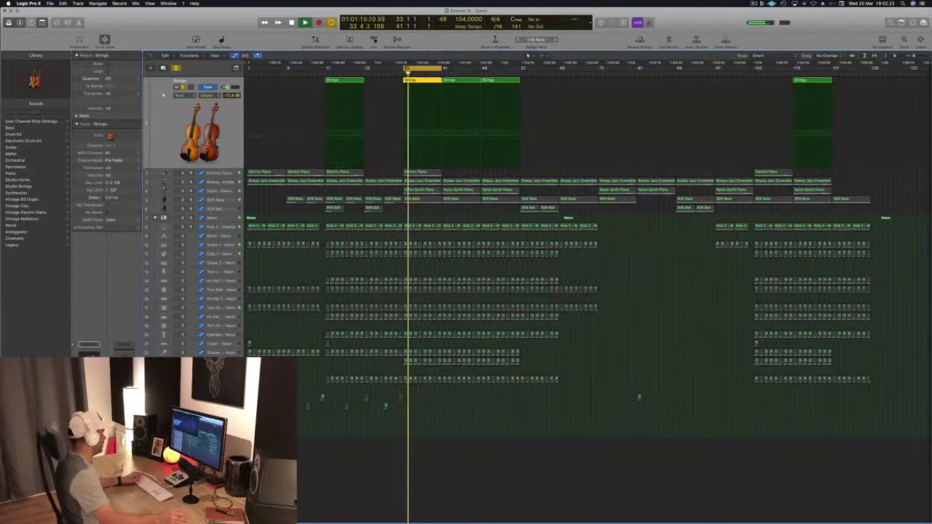
{"action": "key", "text": "v"}
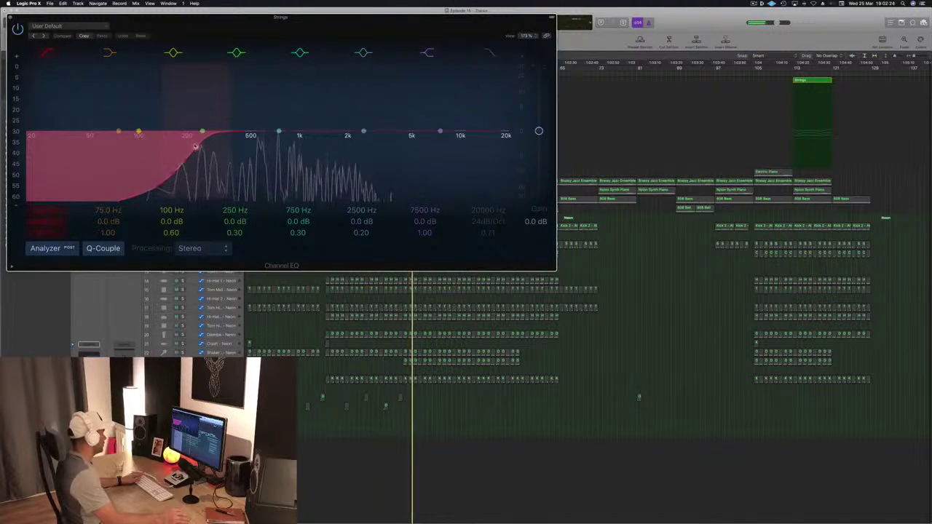
{"action": "left_click_drag", "start_coordinate": [196, 147], "coordinate": [135, 146]}
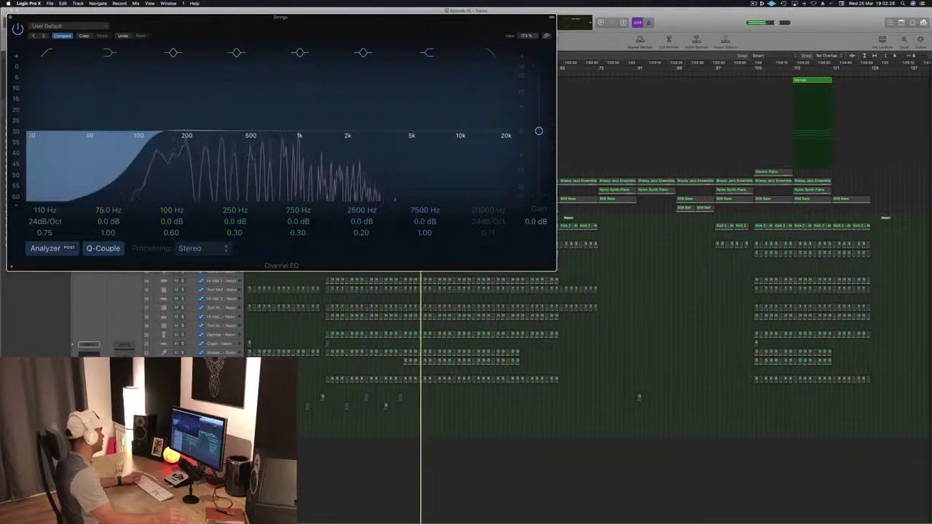
{"action": "left_click_drag", "start_coordinate": [226, 23], "coordinate": [415, 48]}
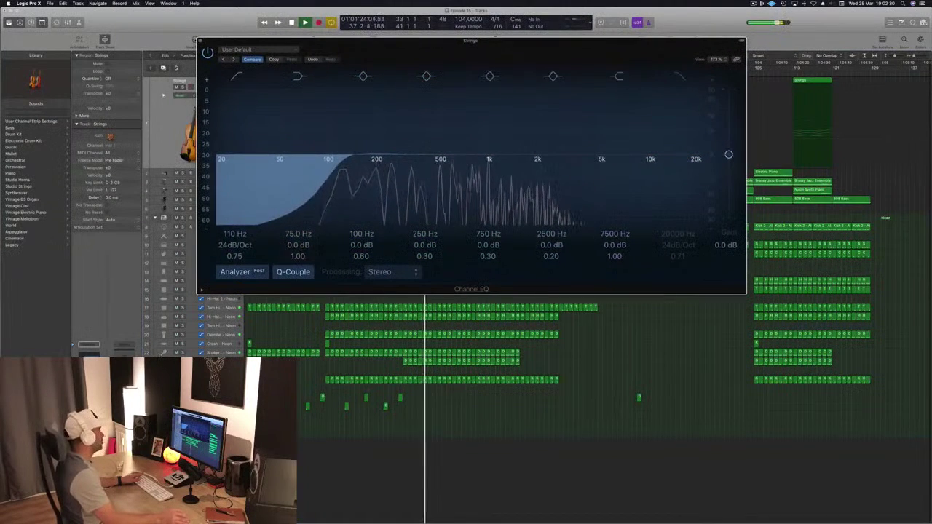
{"action": "left_click", "coordinate": [200, 42]}
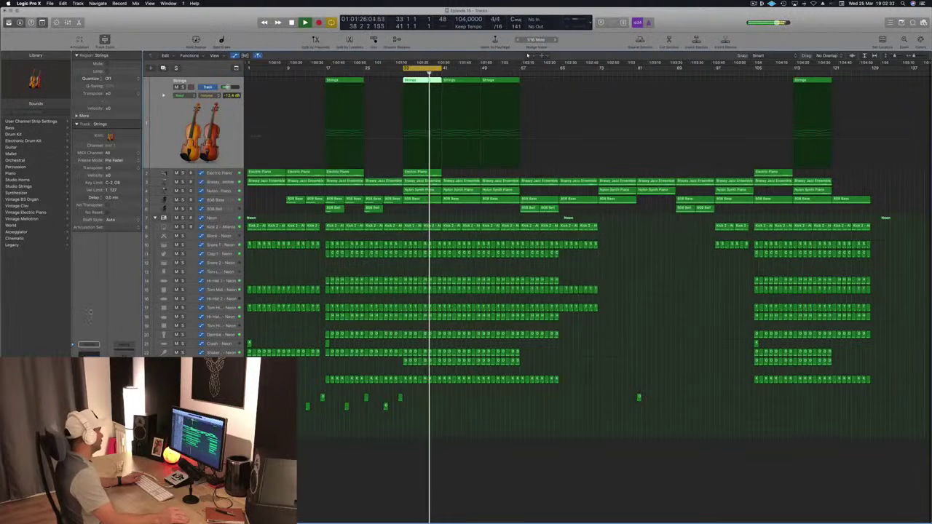
Extend the cycle range to cover the whole song from bar 1 to bar 129 and play from the start
{"action": "key", "text": "space"}
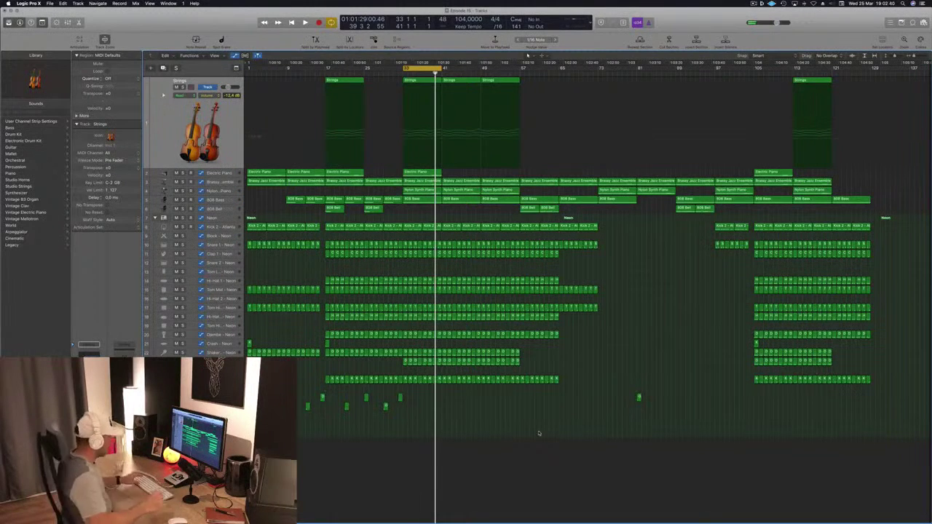
{"action": "key", "text": "space"}
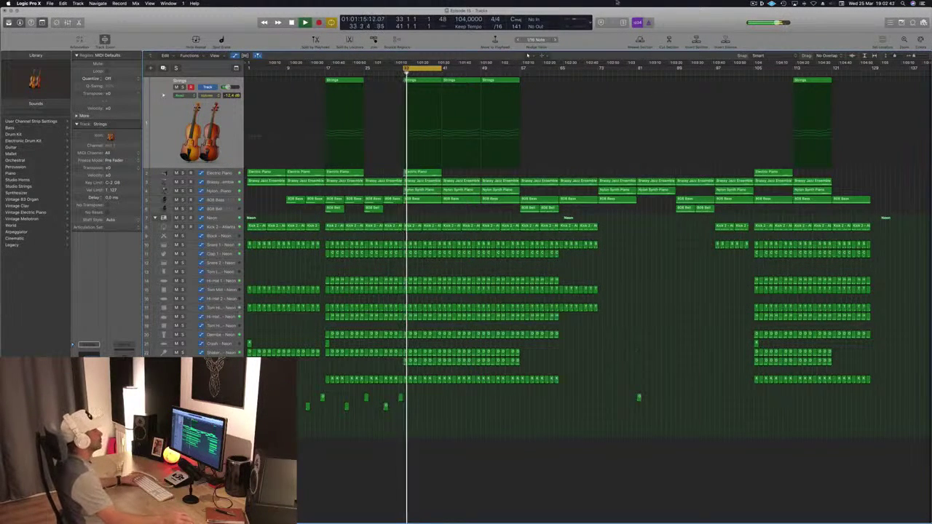
{"action": "left_click_drag", "start_coordinate": [442, 68], "coordinate": [871, 79]}
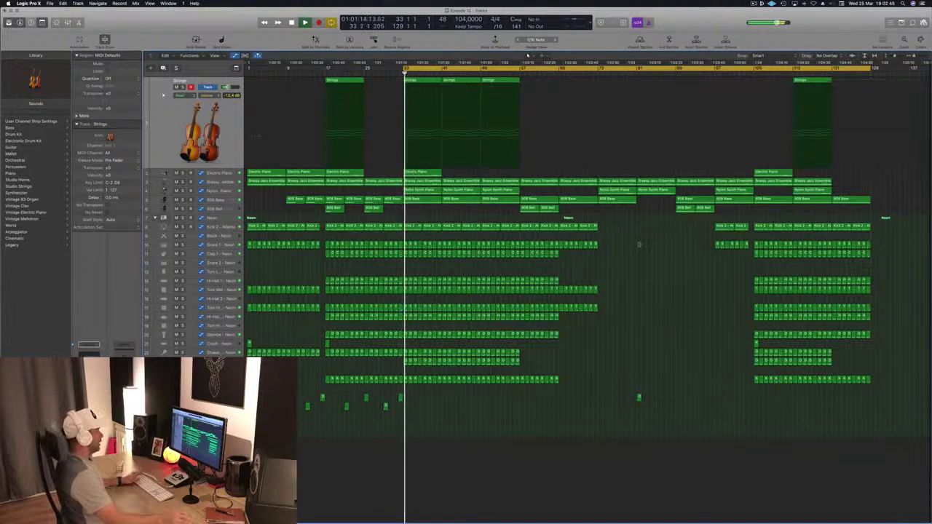
{"action": "key", "text": "space"}
{"action": "left_click_drag", "start_coordinate": [405, 73], "coordinate": [247, 79]}
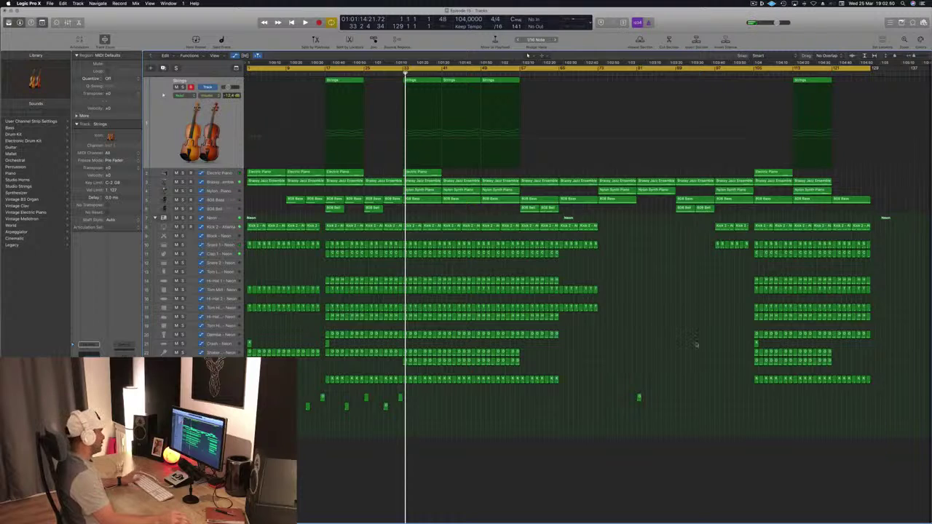
{"action": "key", "text": "space"}
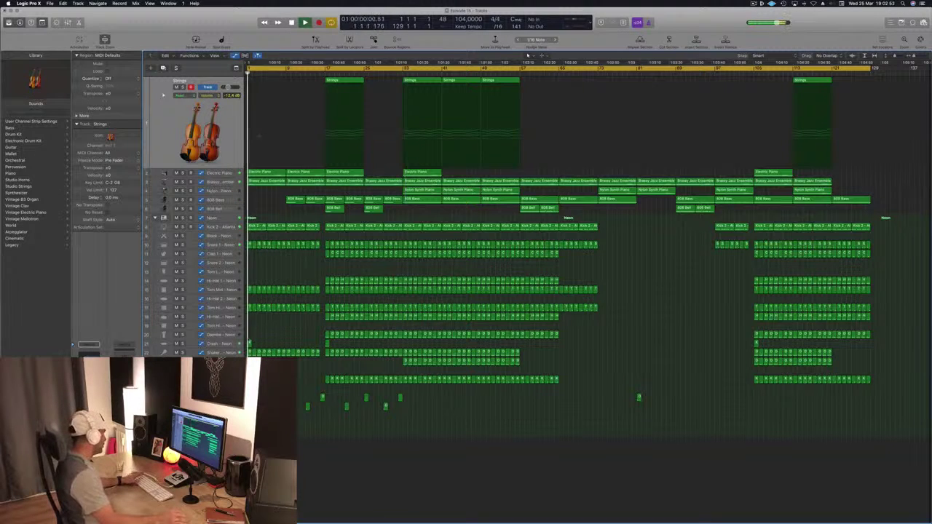
Lower the Crash - Neon track's volume to -12.0 dB, replaying the opening bar to judge it, and deselect its regions
{"action": "left_click", "coordinate": [220, 344]}
{"action": "key", "text": "space"}
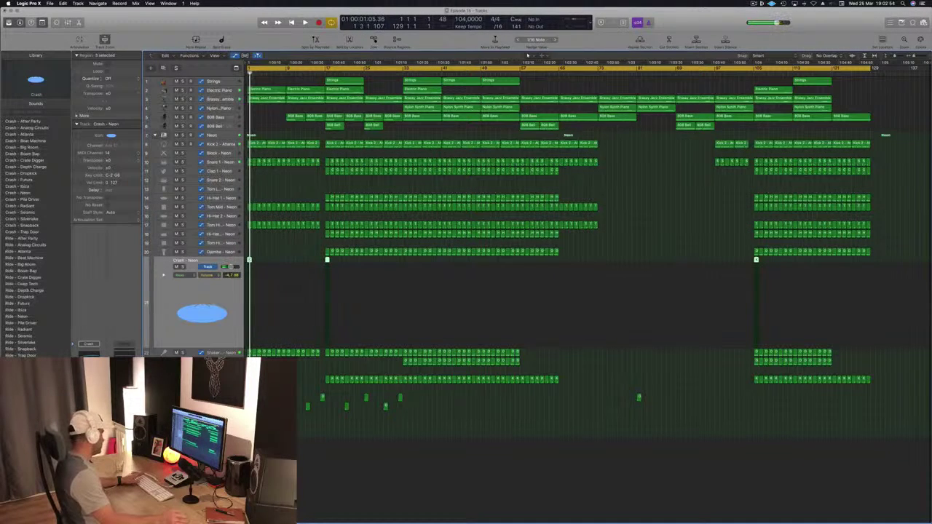
{"action": "key", "text": "space"}
{"action": "key", "text": "space"}
{"action": "key", "text": "space"}
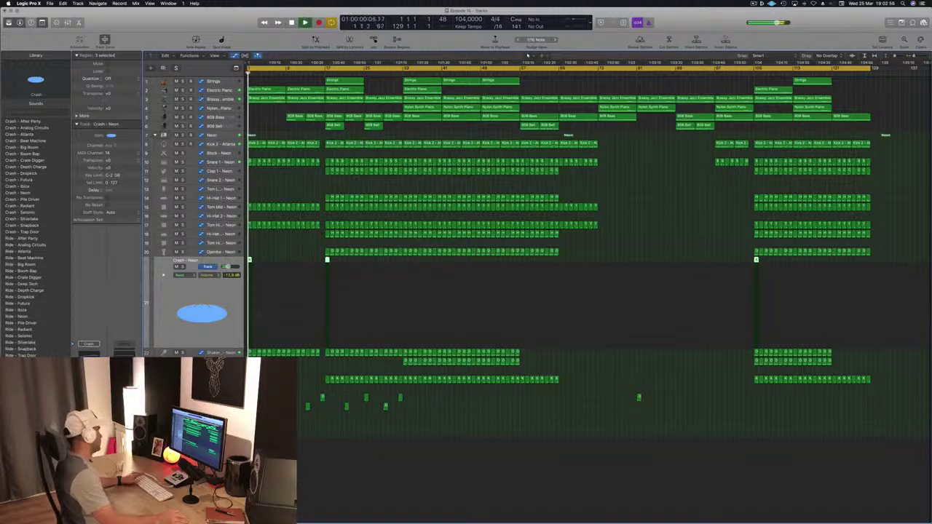
{"action": "key", "text": "space"}
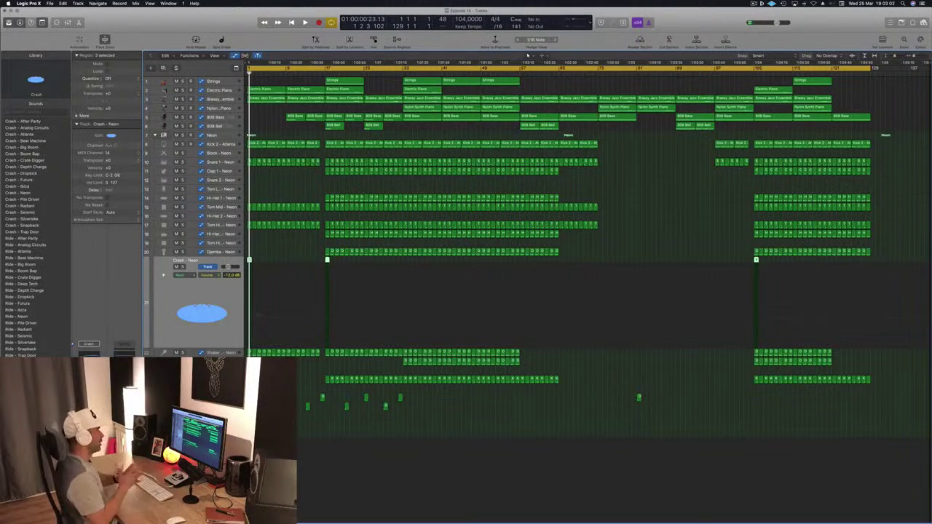
{"action": "key", "text": "space"}
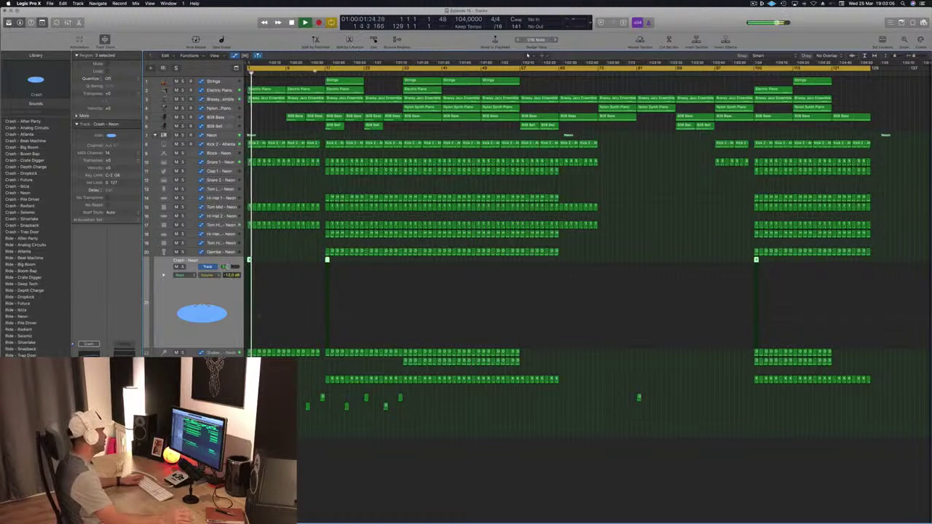
{"action": "left_click", "coordinate": [281, 85]}
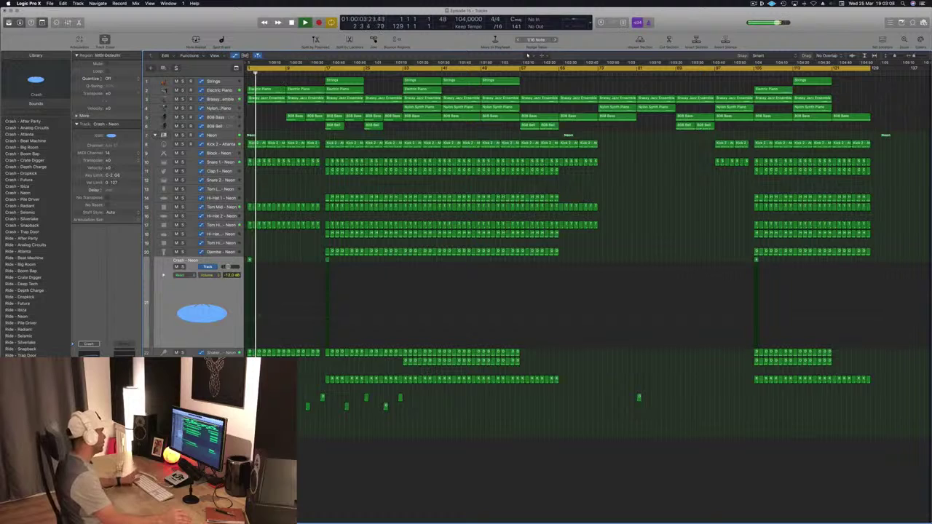
Continue playback from about bar 8, checking the Brassy Jazz Ensemble, Cowbell - Atlanta and Blip - Neon tracks, and deselect their regions
{"action": "left_click", "coordinate": [282, 84]}
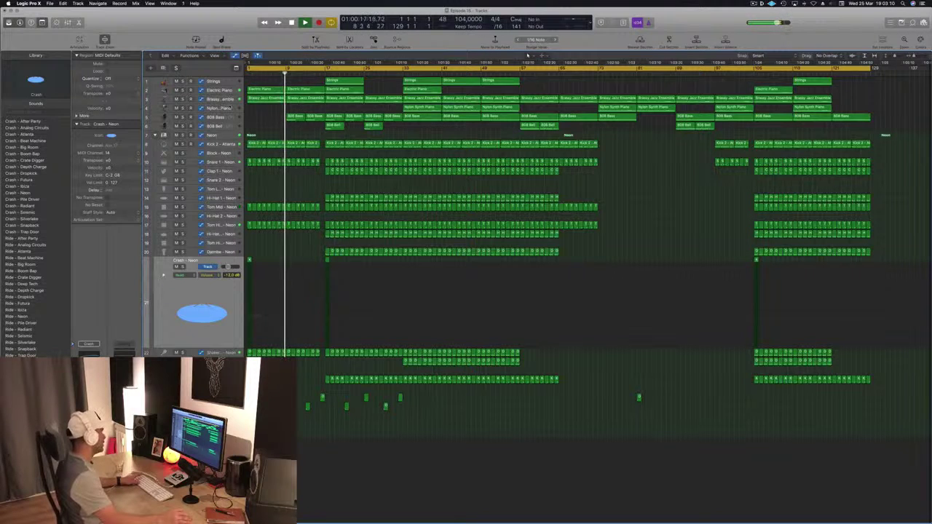
{"action": "left_click", "coordinate": [227, 100]}
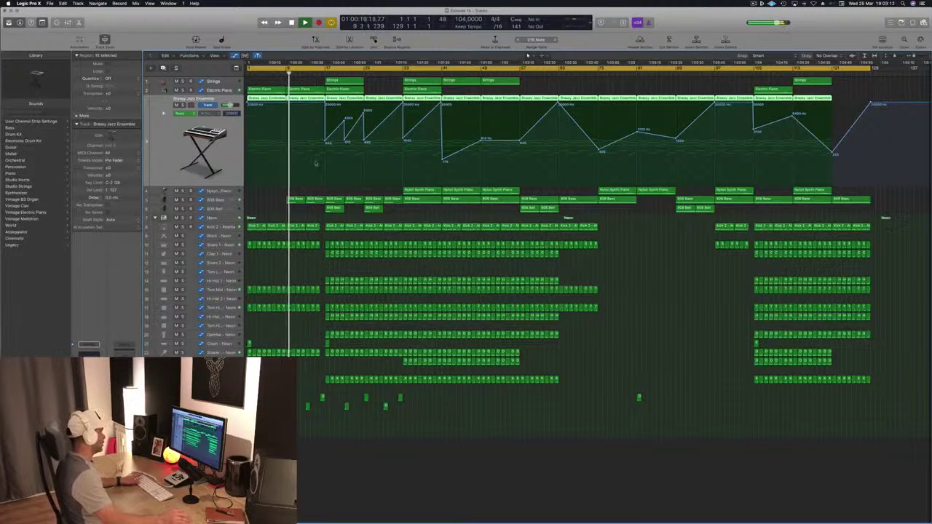
{"action": "left_click", "coordinate": [224, 397]}
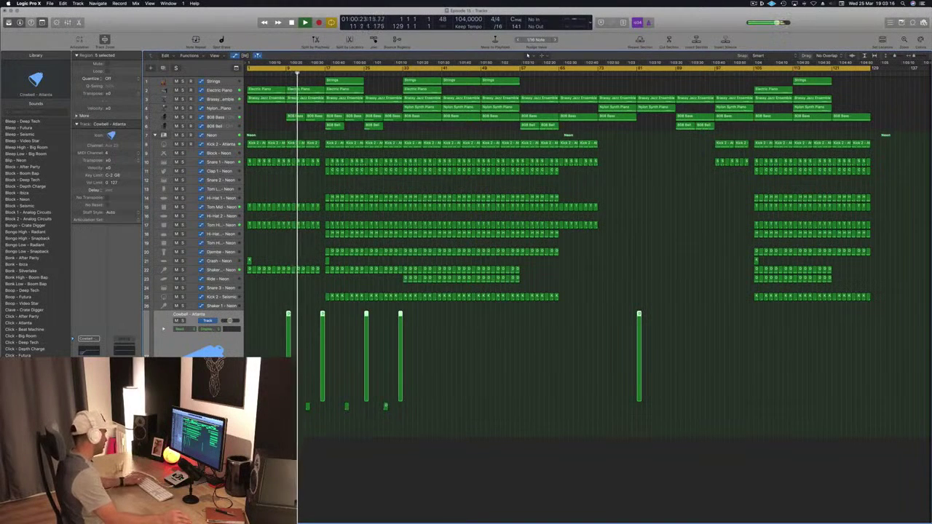
{"action": "left_click", "coordinate": [222, 406]}
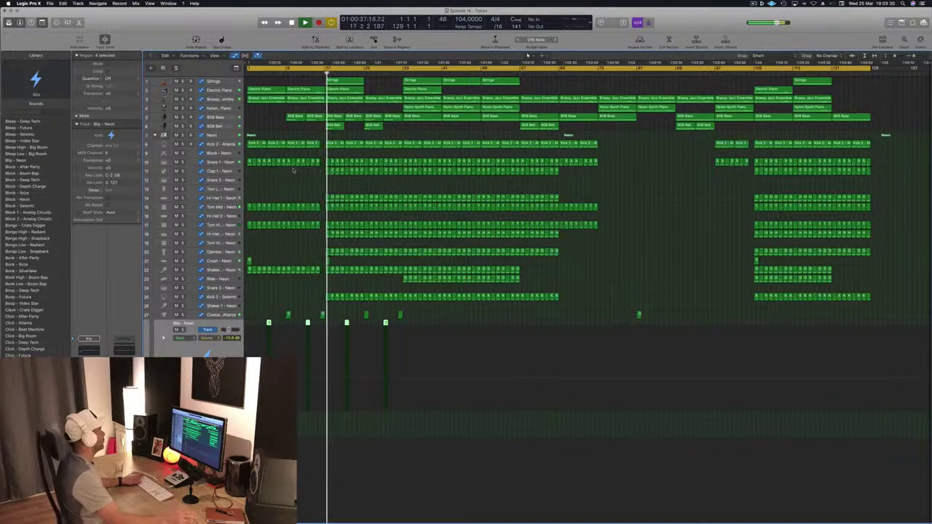
{"action": "left_click", "coordinate": [272, 116]}
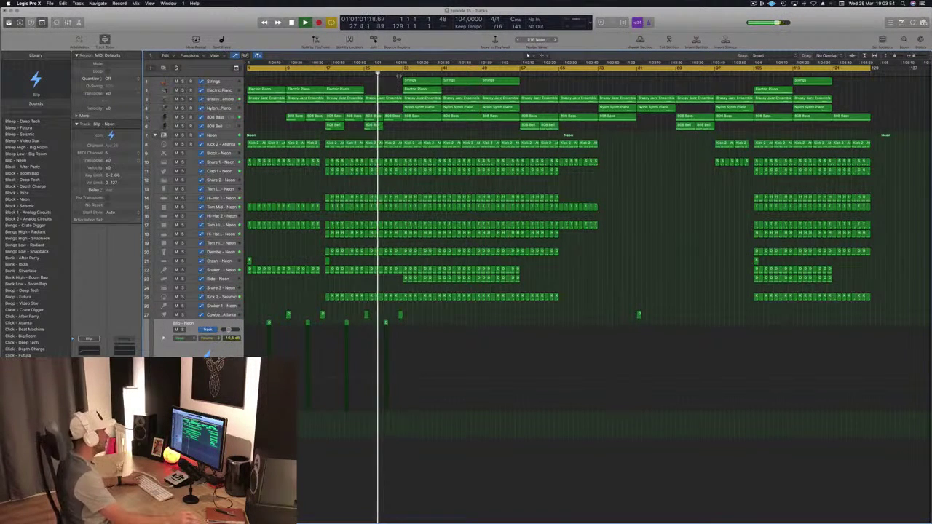
Play from just before bars 33 and 57, check the 808 Bell track during its bar 57 section, and deselect its regions
{"action": "left_click", "coordinate": [399, 74]}
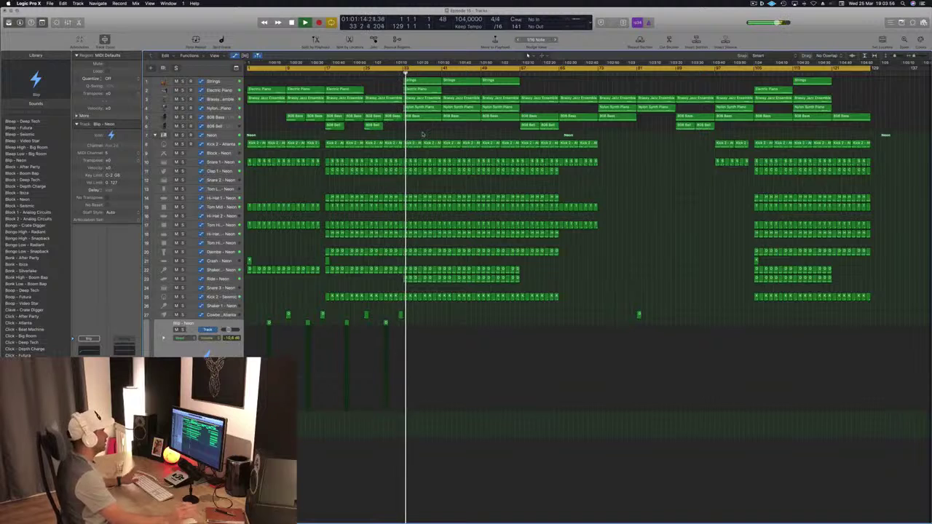
{"action": "left_click", "coordinate": [516, 73]}
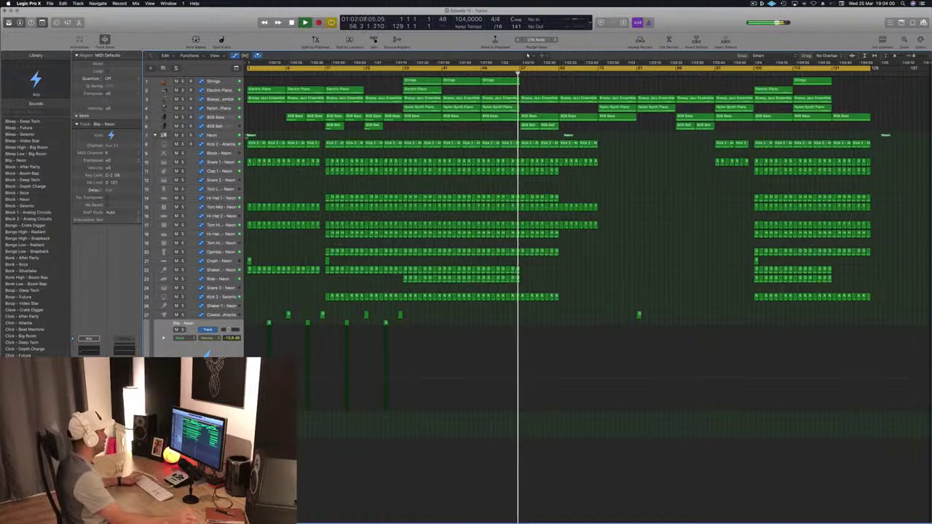
{"action": "left_click", "coordinate": [225, 128]}
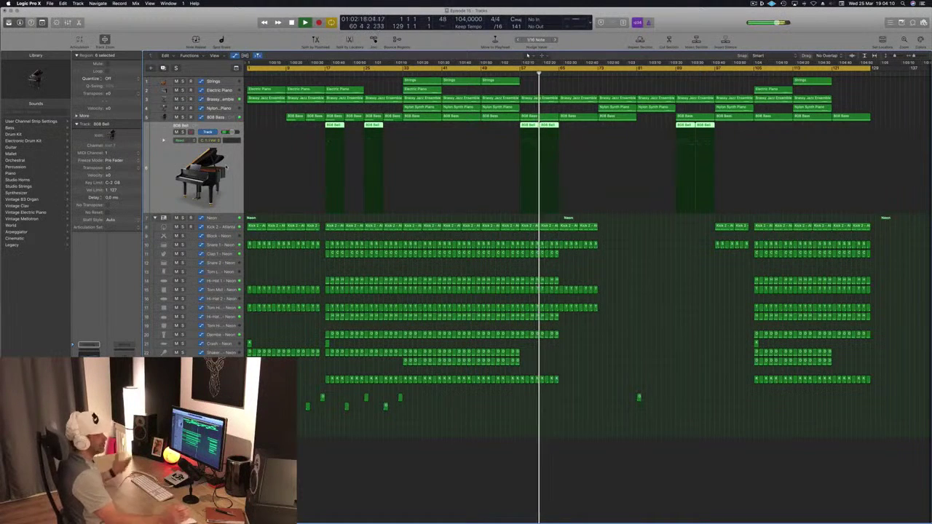
{"action": "left_click", "coordinate": [304, 133]}
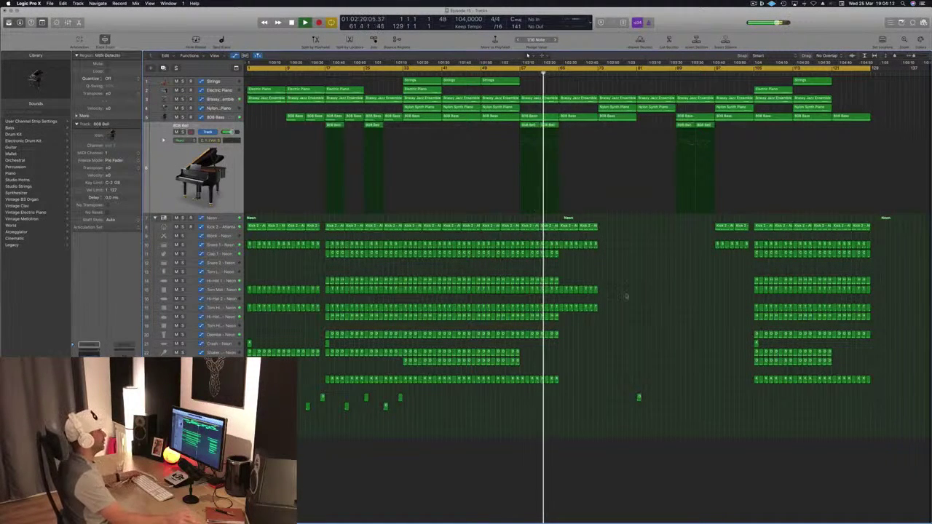
{"action": "left_click", "coordinate": [230, 190]}
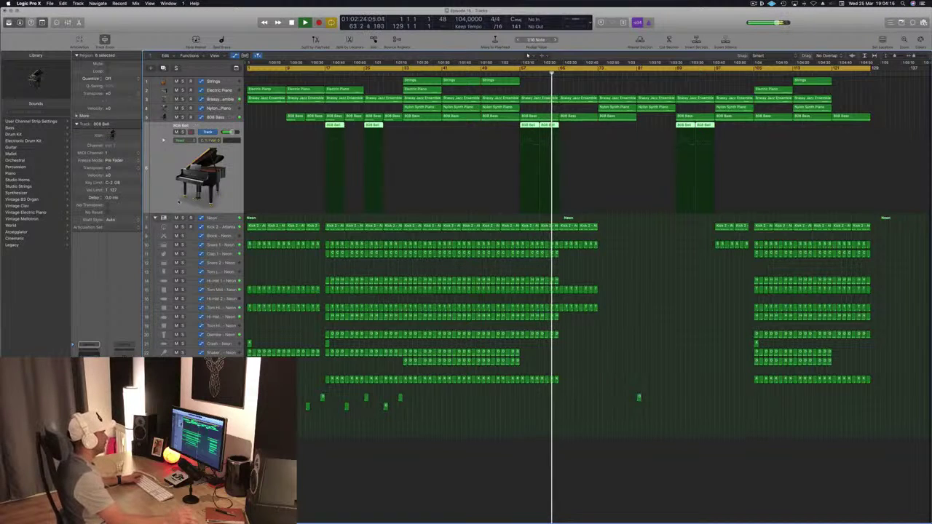
{"action": "left_click", "coordinate": [637, 250]}
Listen to the song's later sections by jumping playback to about bars 73, 89, 105 and 121
{"action": "left_click", "coordinate": [598, 73]}
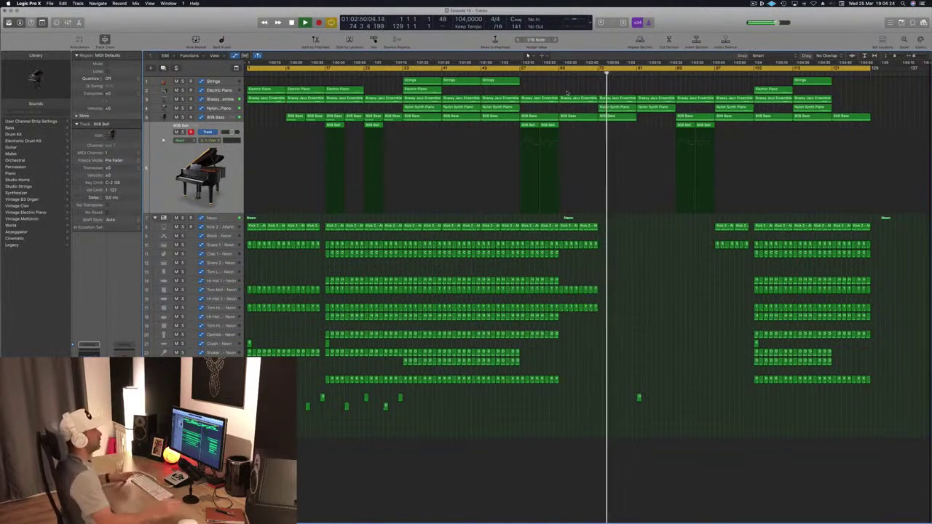
{"action": "left_click", "coordinate": [672, 71]}
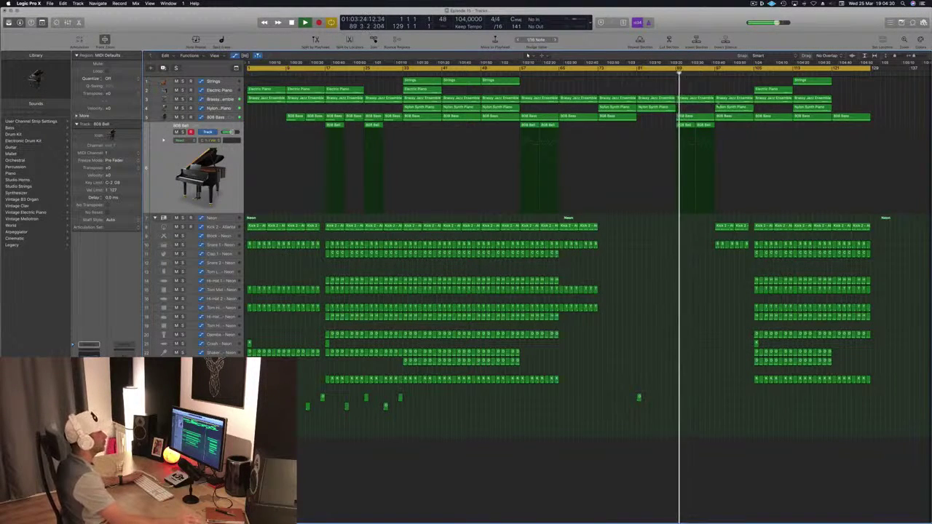
{"action": "left_click", "coordinate": [751, 72]}
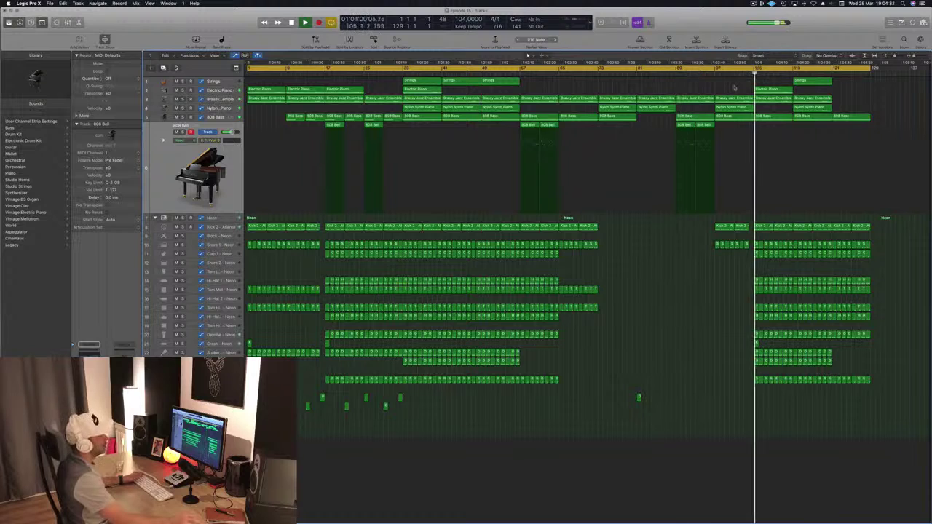
{"action": "left_click", "coordinate": [831, 70]}
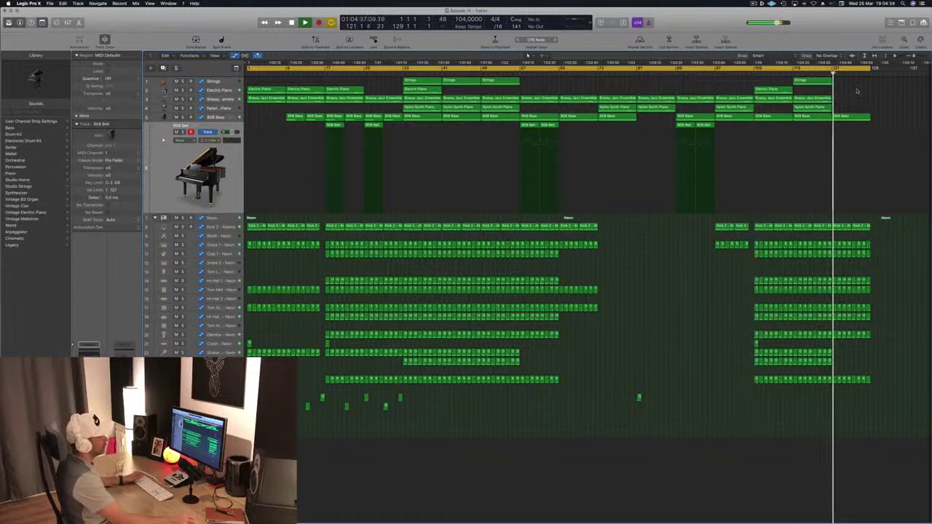
Play from bar 113 and review the Brassy Jazz Ensemble track's automation curve with its regions deselected
{"action": "left_click", "coordinate": [793, 70]}
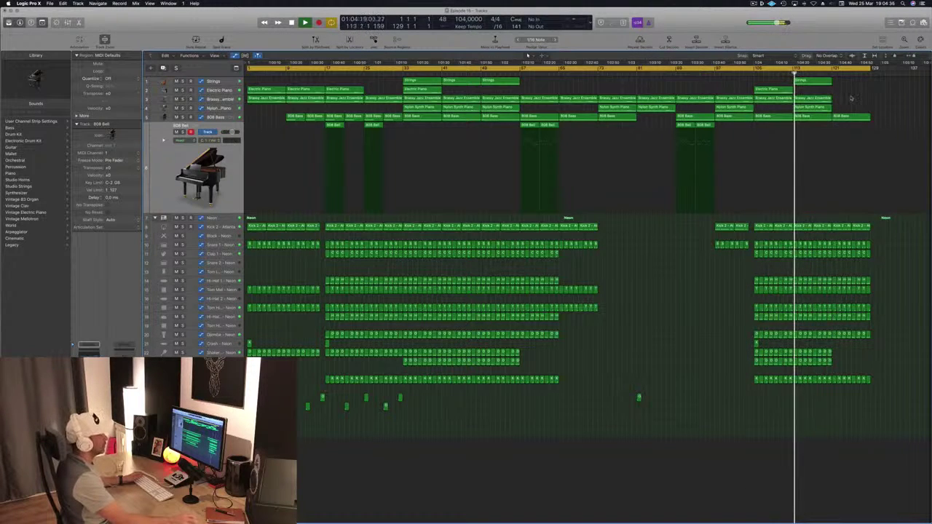
{"action": "left_click", "coordinate": [218, 101]}
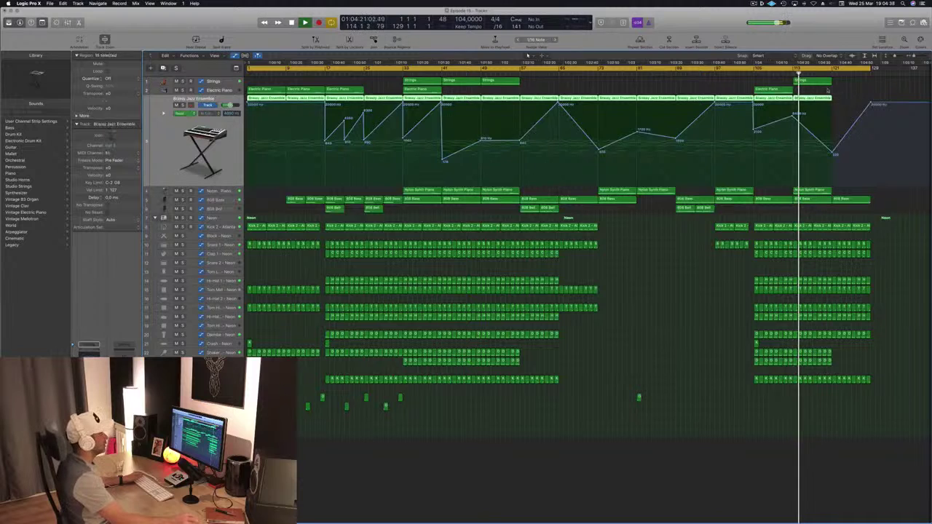
{"action": "left_click", "coordinate": [658, 82]}
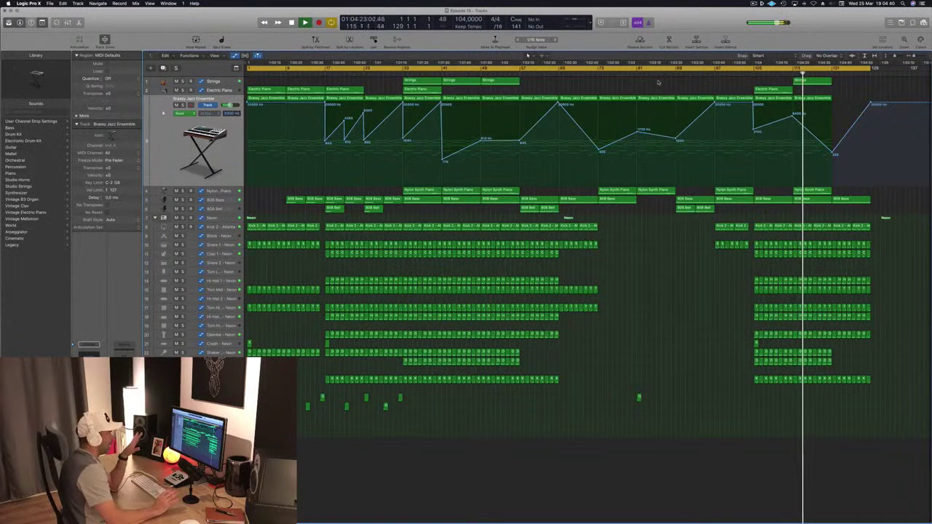